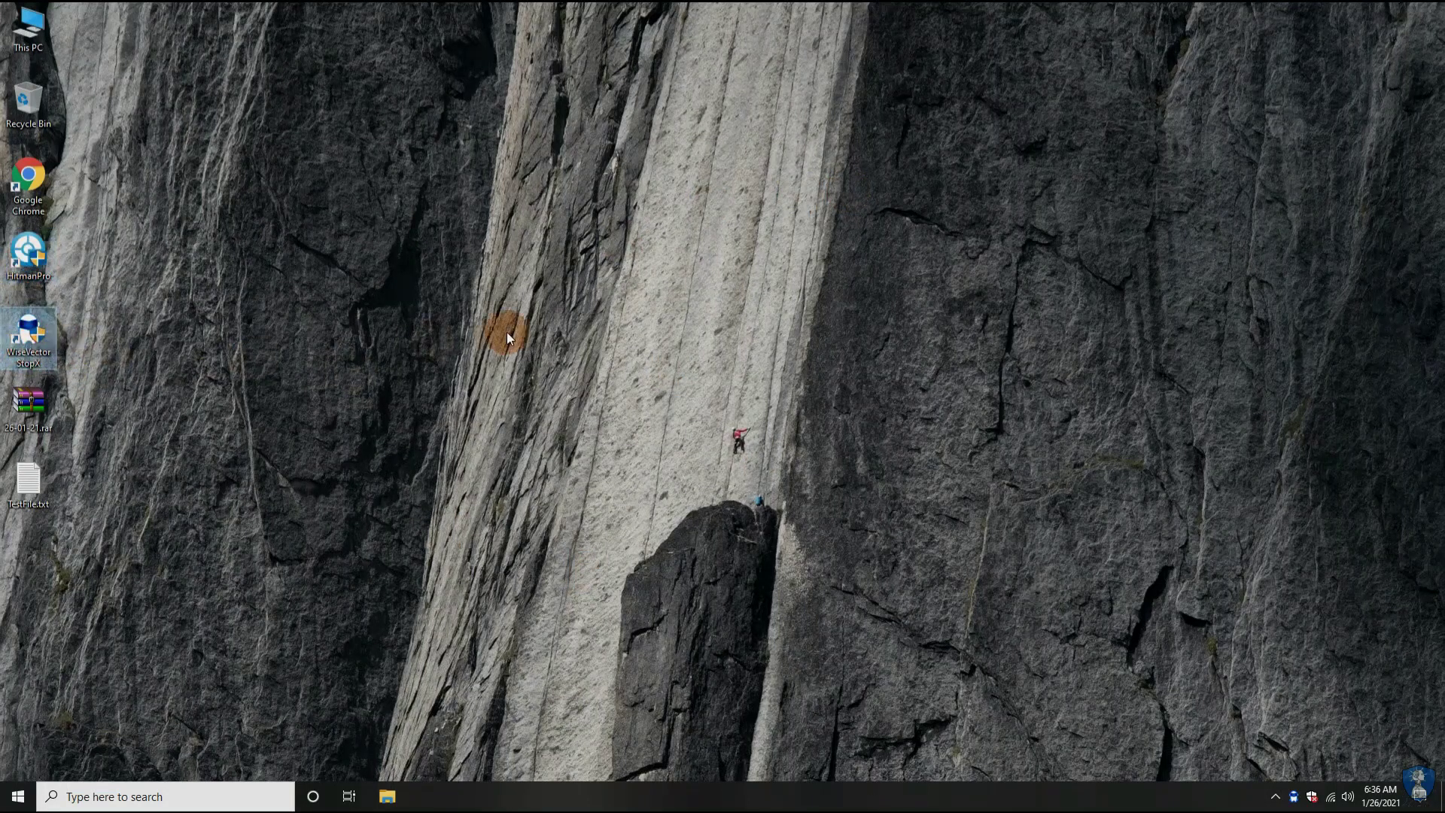
Launch WiseVector StopX 2.72 from its desktop shortcut to the You Are Protected window.
{"action": "double_click", "coordinate": [49, 341]}
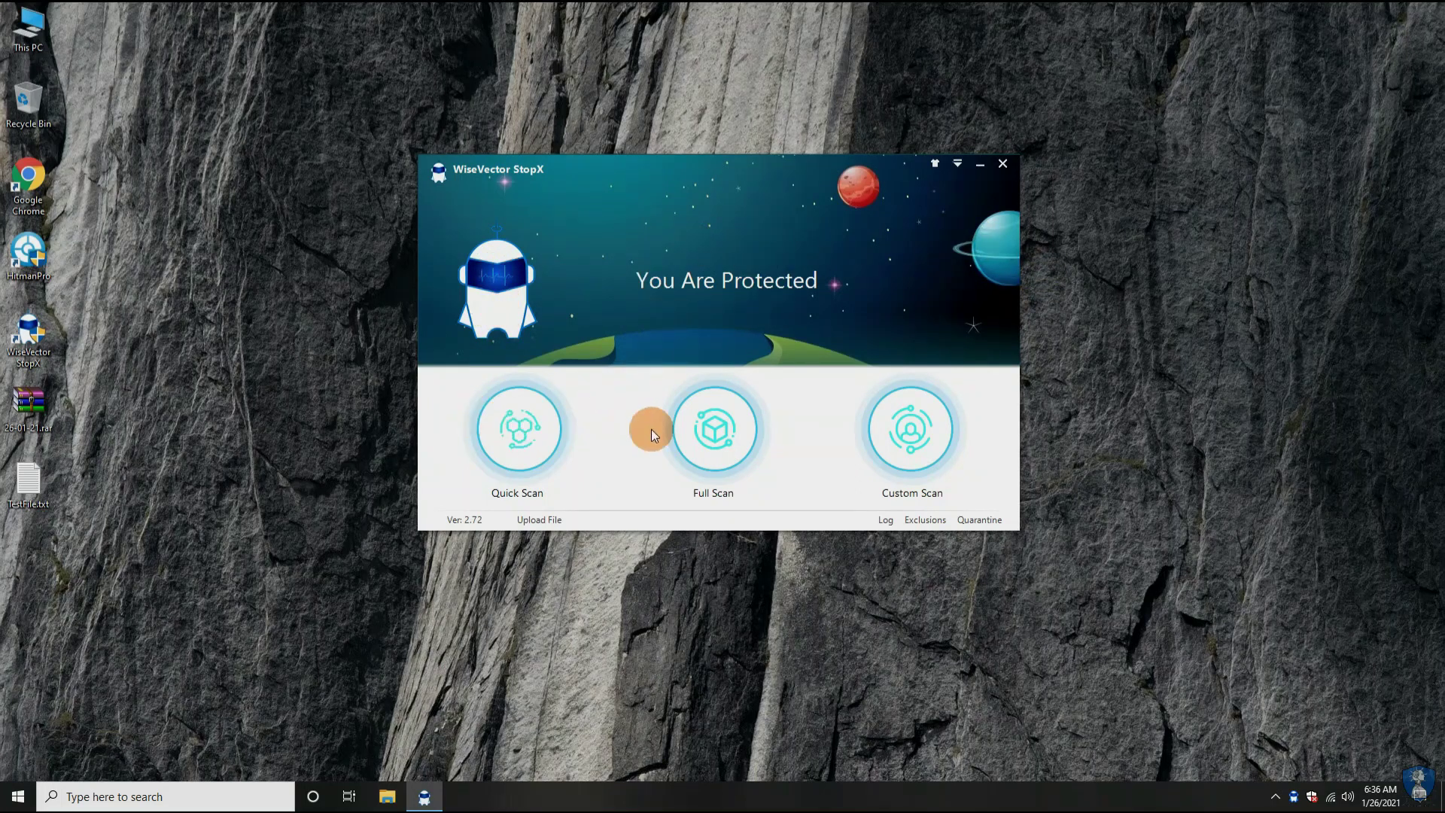
{"action": "left_click", "coordinate": [925, 442]}
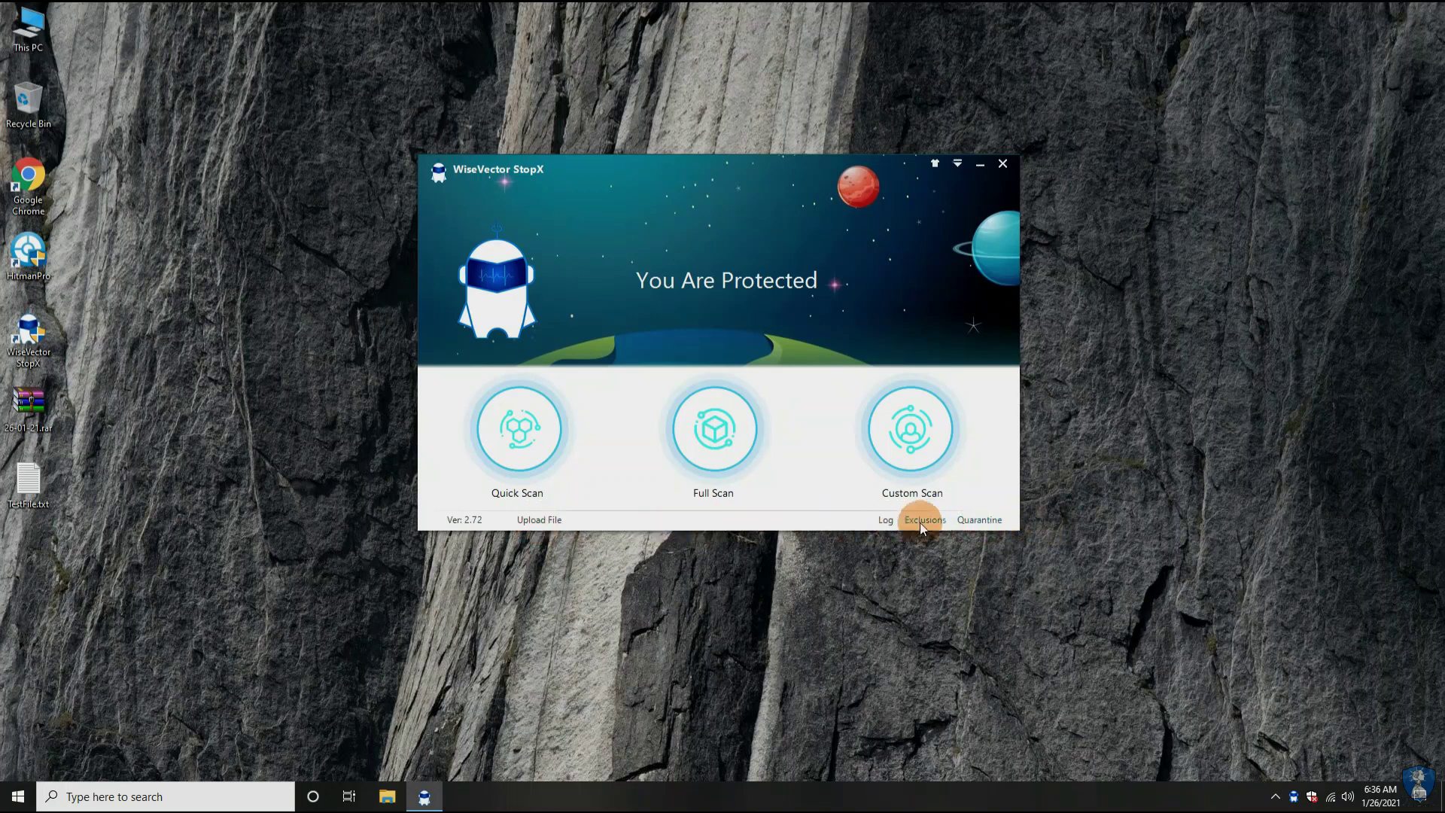
Check the empty protection log, then the Exclusions and Quarantine lists.
{"action": "left_click", "coordinate": [886, 519]}
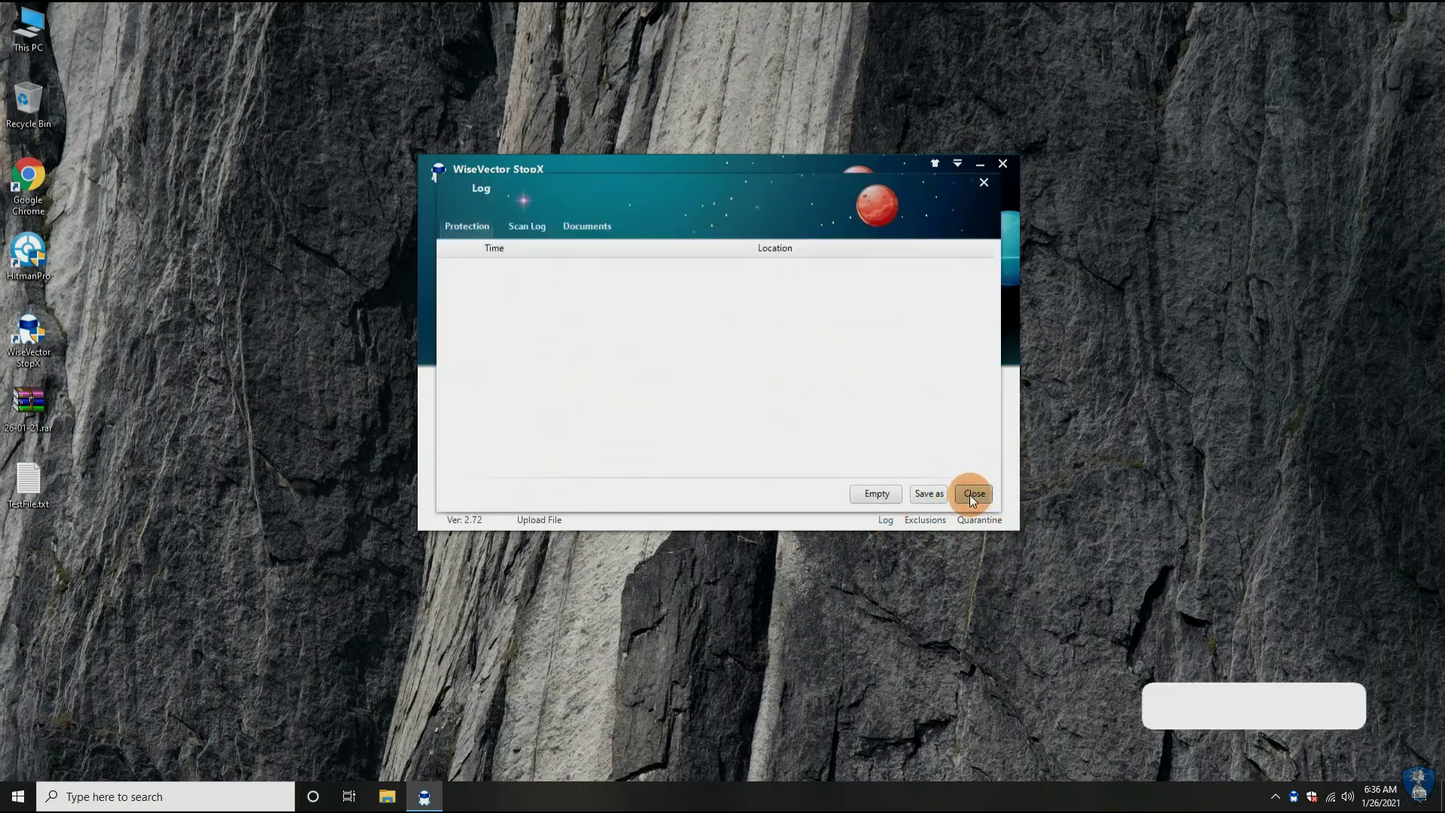
{"action": "left_click", "coordinate": [974, 494]}
{"action": "left_click", "coordinate": [928, 523]}
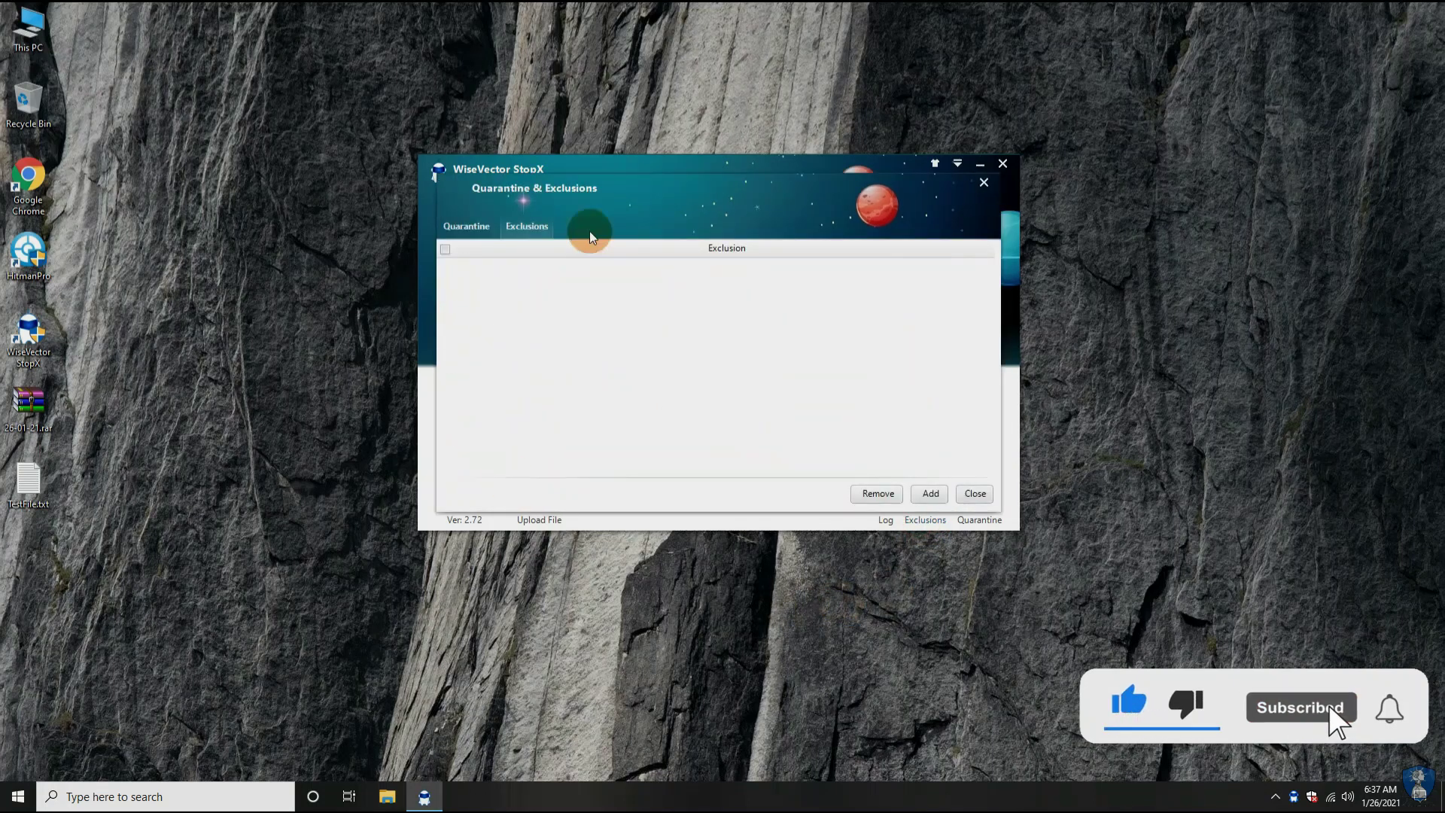
{"action": "left_click", "coordinate": [472, 233]}
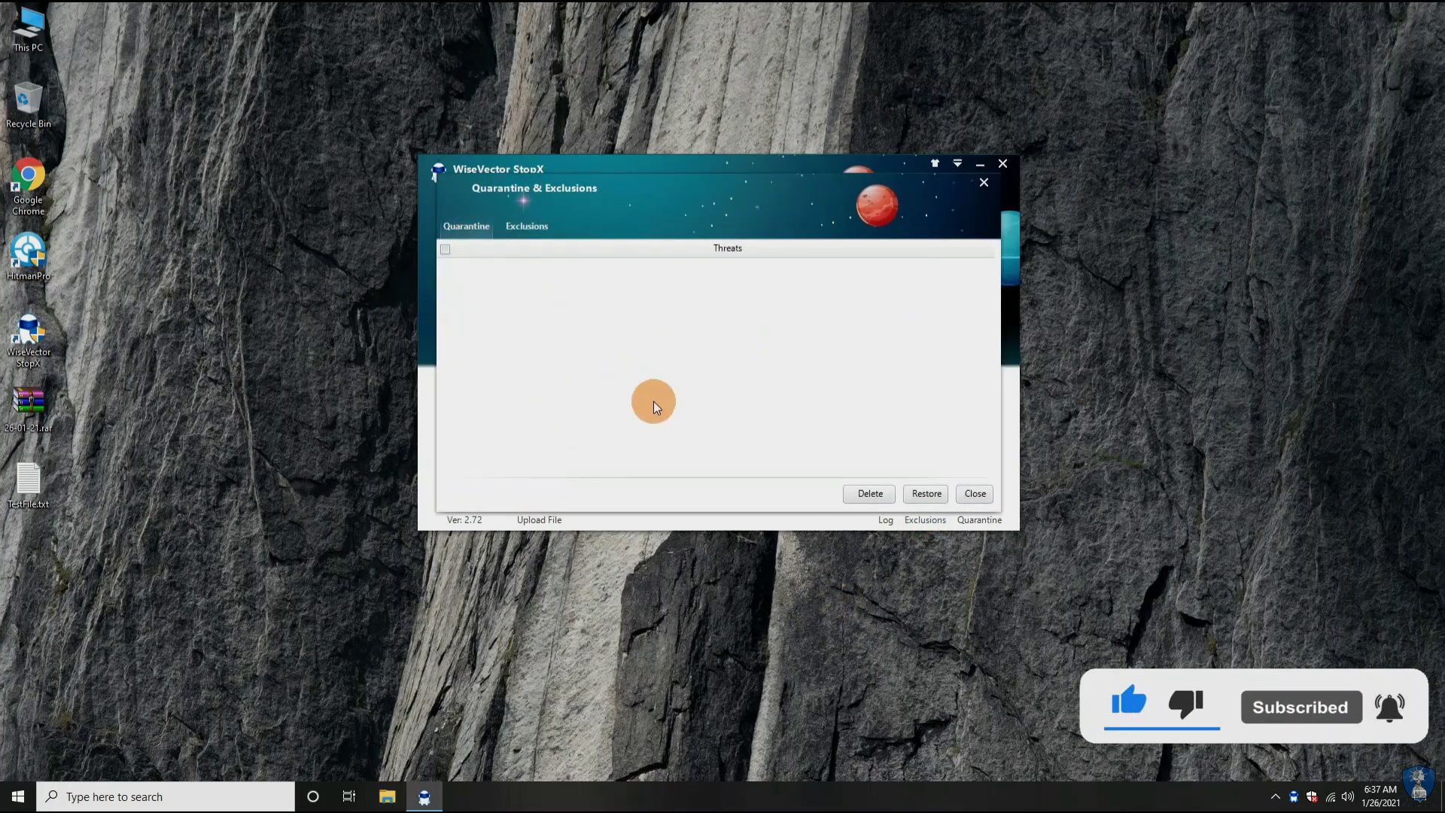
{"action": "left_click", "coordinate": [527, 229]}
{"action": "left_click", "coordinate": [467, 226]}
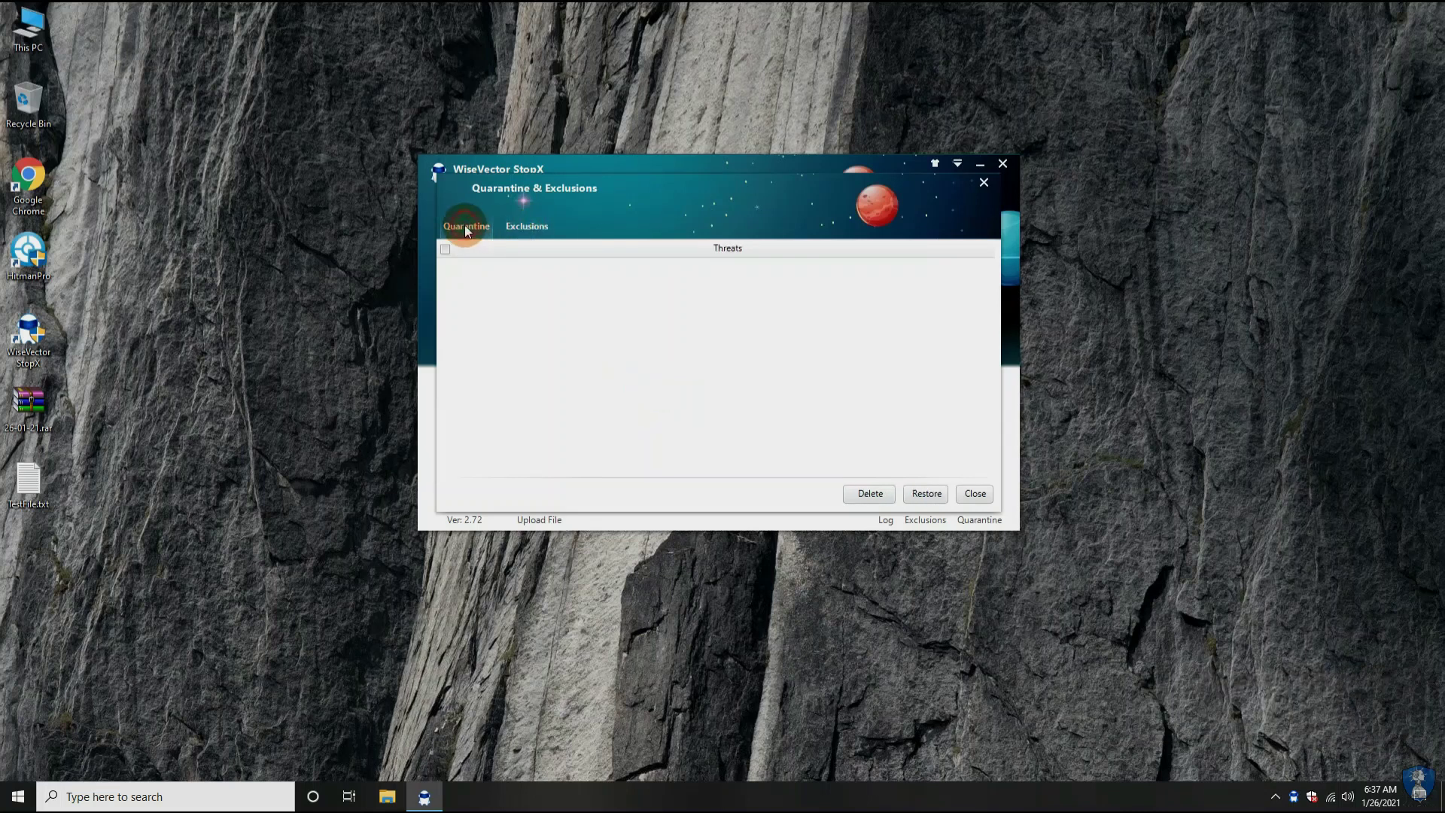
{"action": "left_click", "coordinate": [971, 494]}
Recheck the Quarantine and Exclusions lists, close them, and bring up the options menu.
{"action": "left_click", "coordinate": [978, 520]}
{"action": "left_click", "coordinate": [527, 226]}
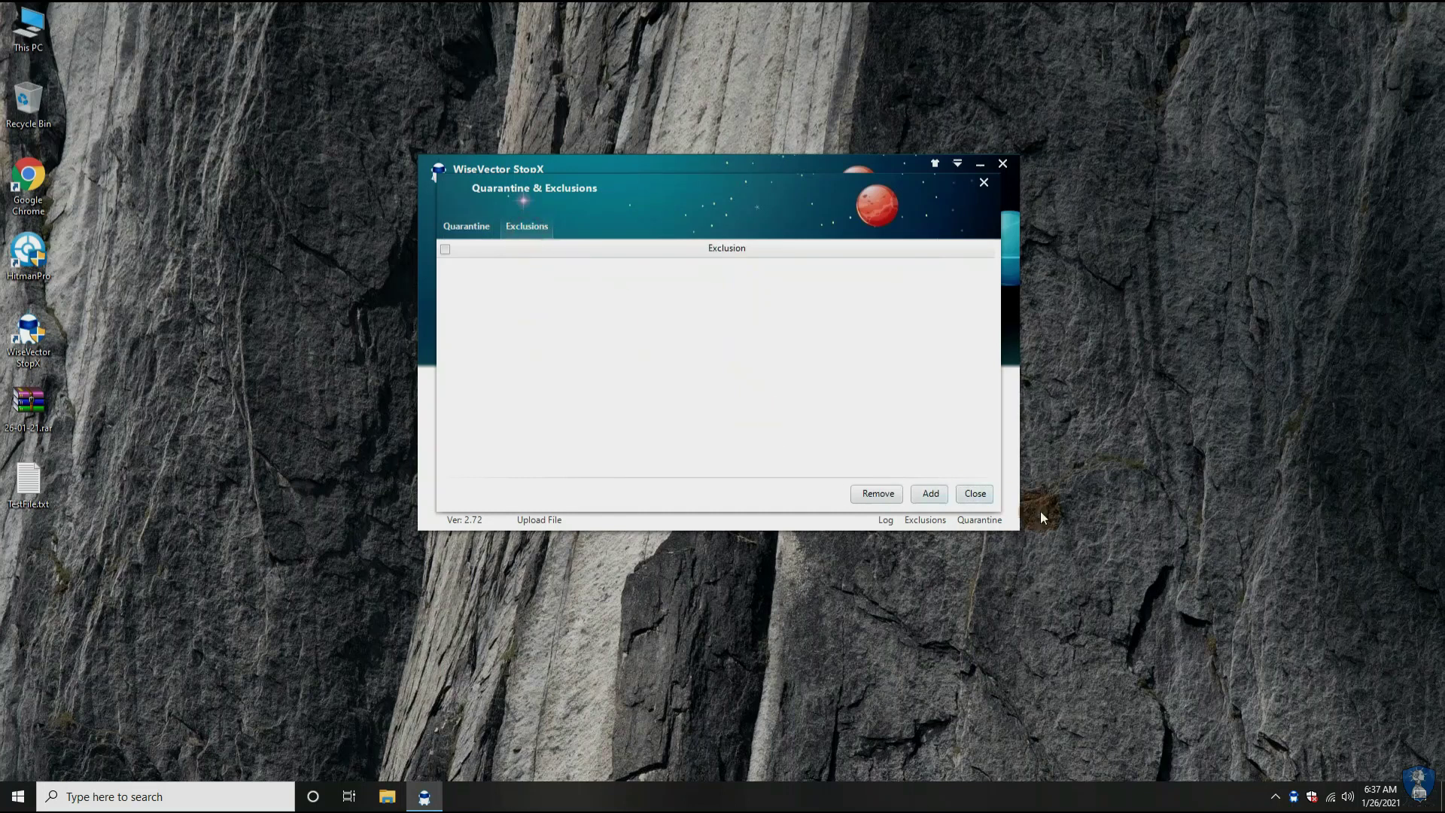
{"action": "left_click", "coordinate": [975, 494]}
{"action": "left_click", "coordinate": [957, 163]}
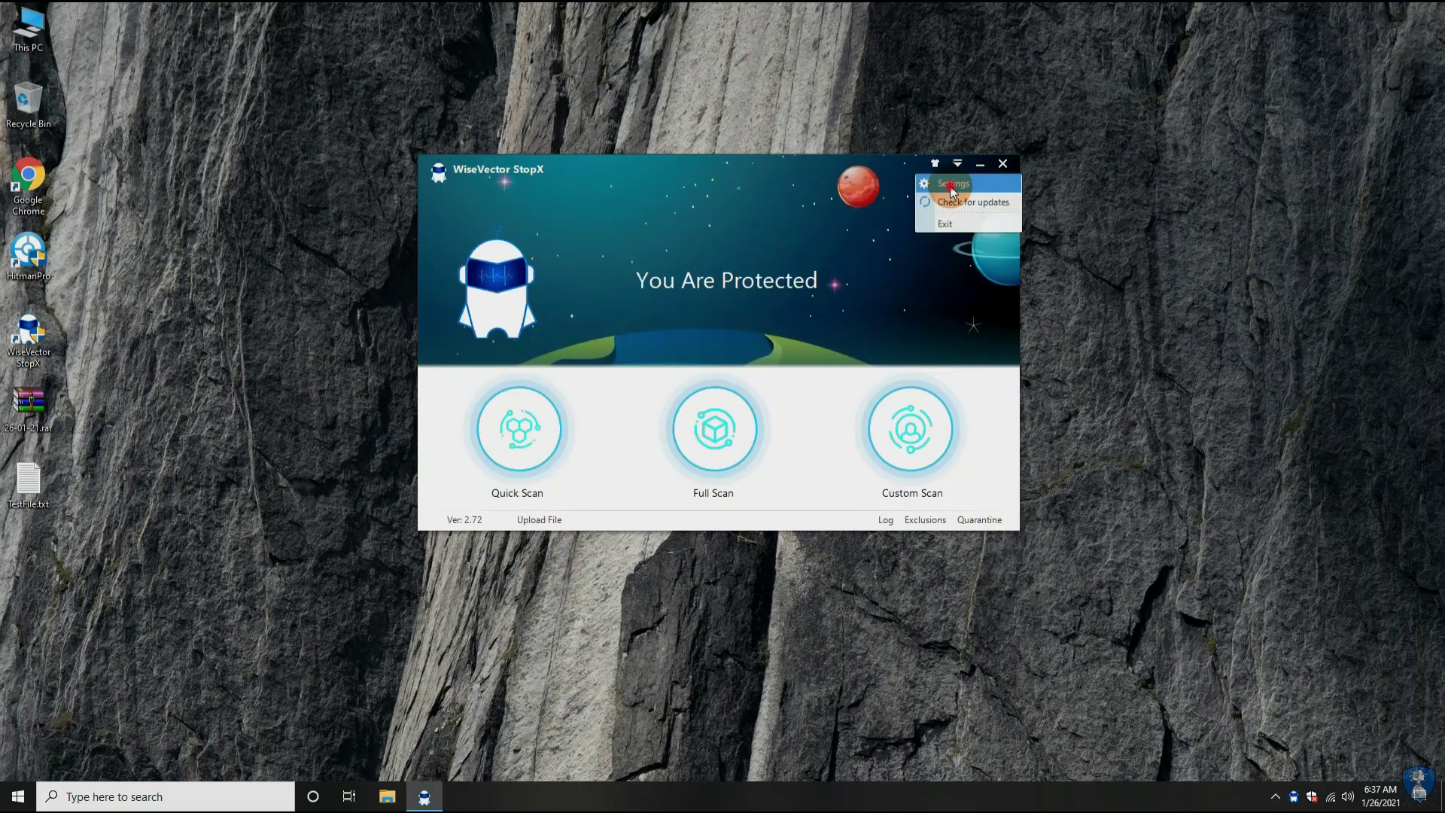
In Settings, review the real-time scan options and keep heuristic analysis at Normal.
{"action": "left_click", "coordinate": [952, 183]}
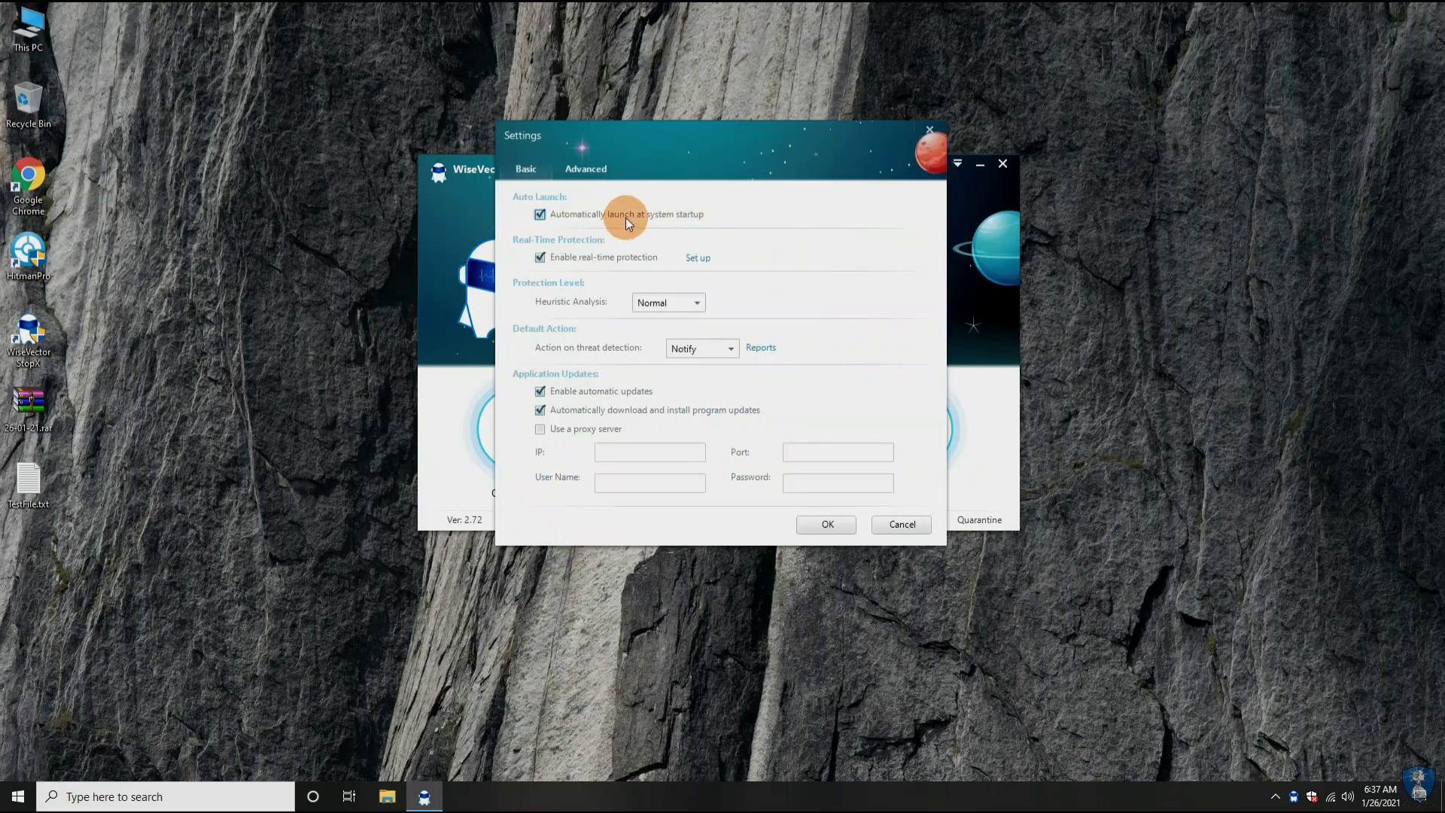
{"action": "left_click", "coordinate": [699, 260]}
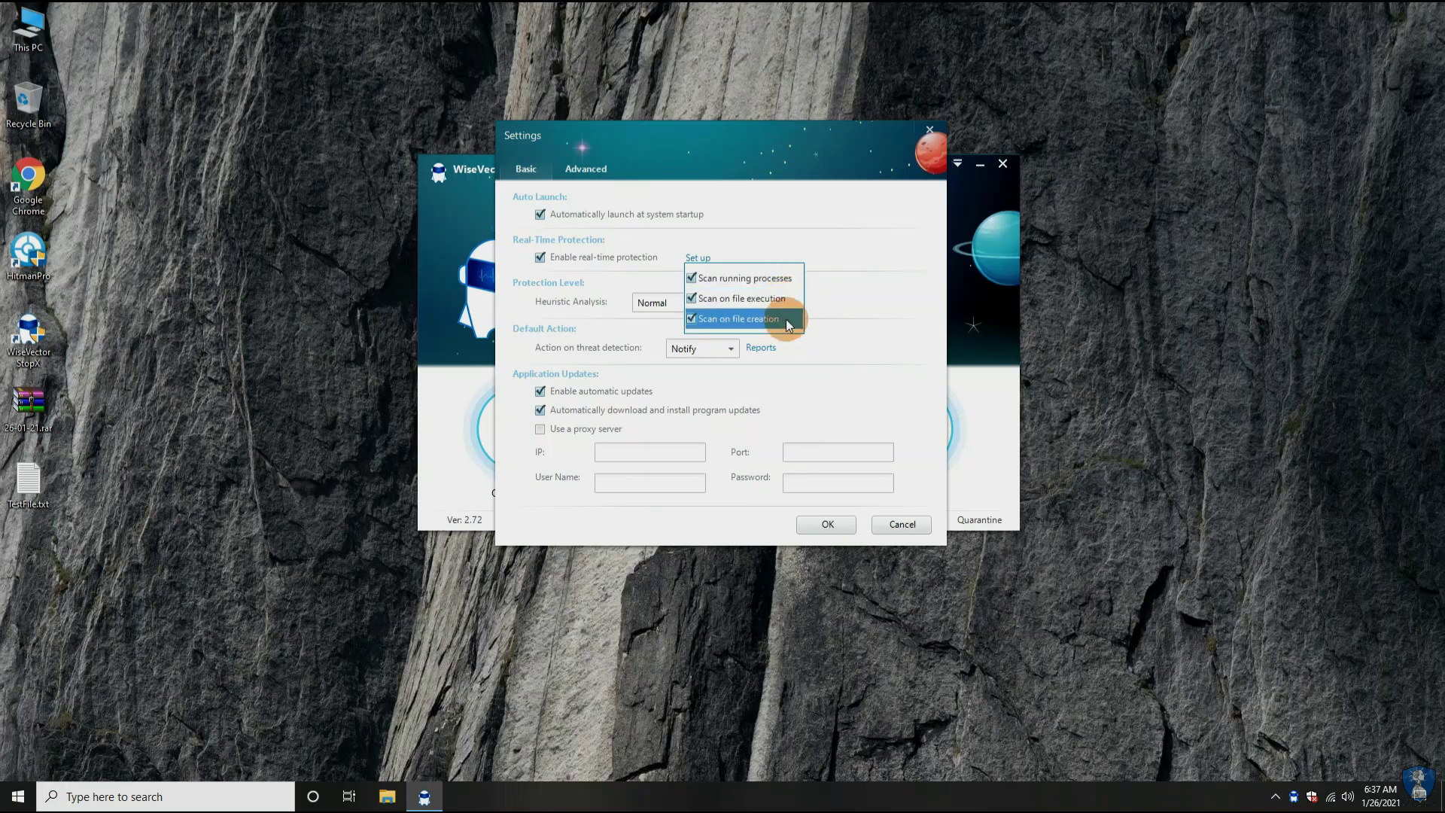
{"action": "left_click", "coordinate": [827, 230]}
{"action": "left_click", "coordinate": [699, 303]}
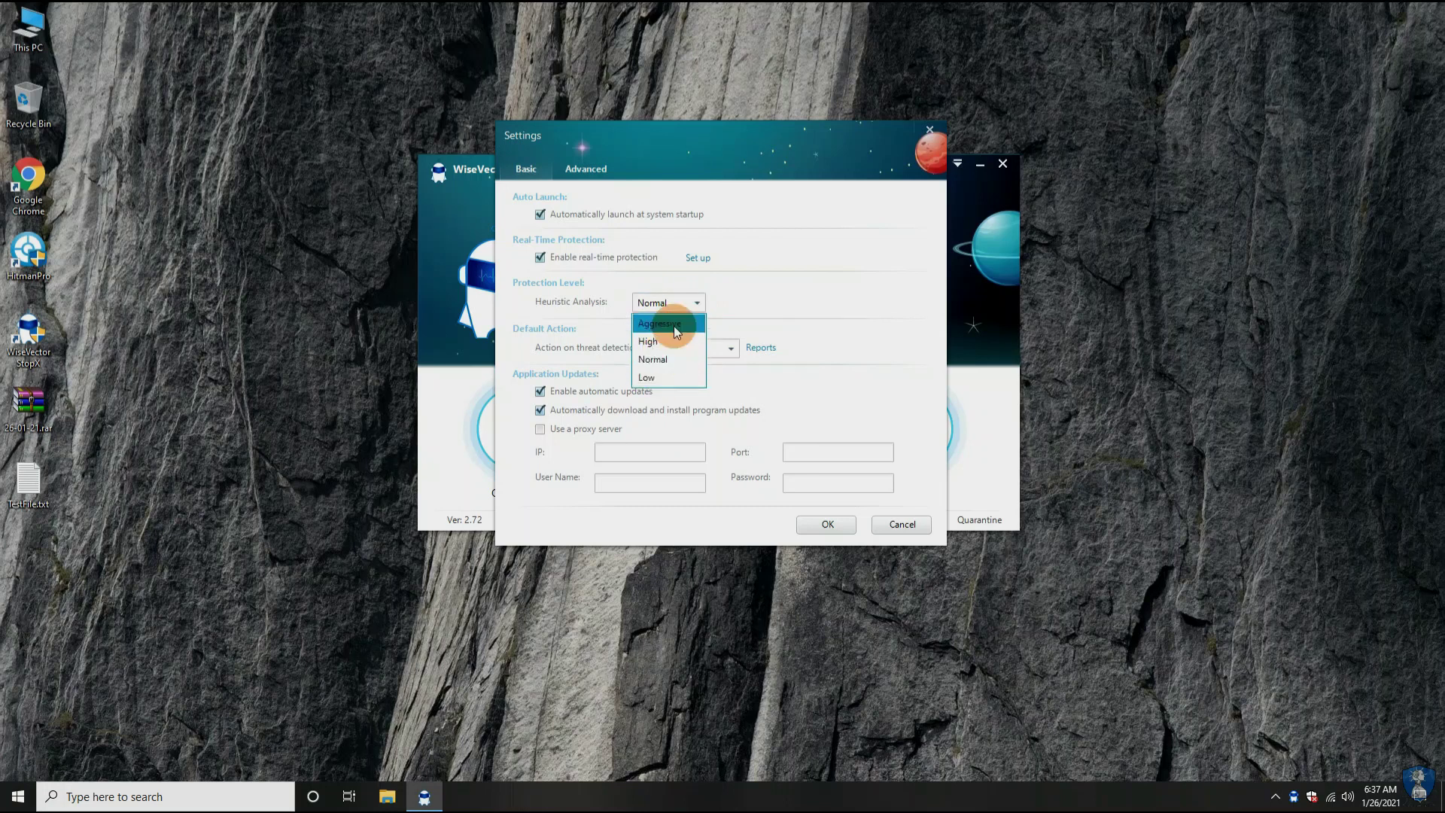
{"action": "left_click", "coordinate": [669, 358]}
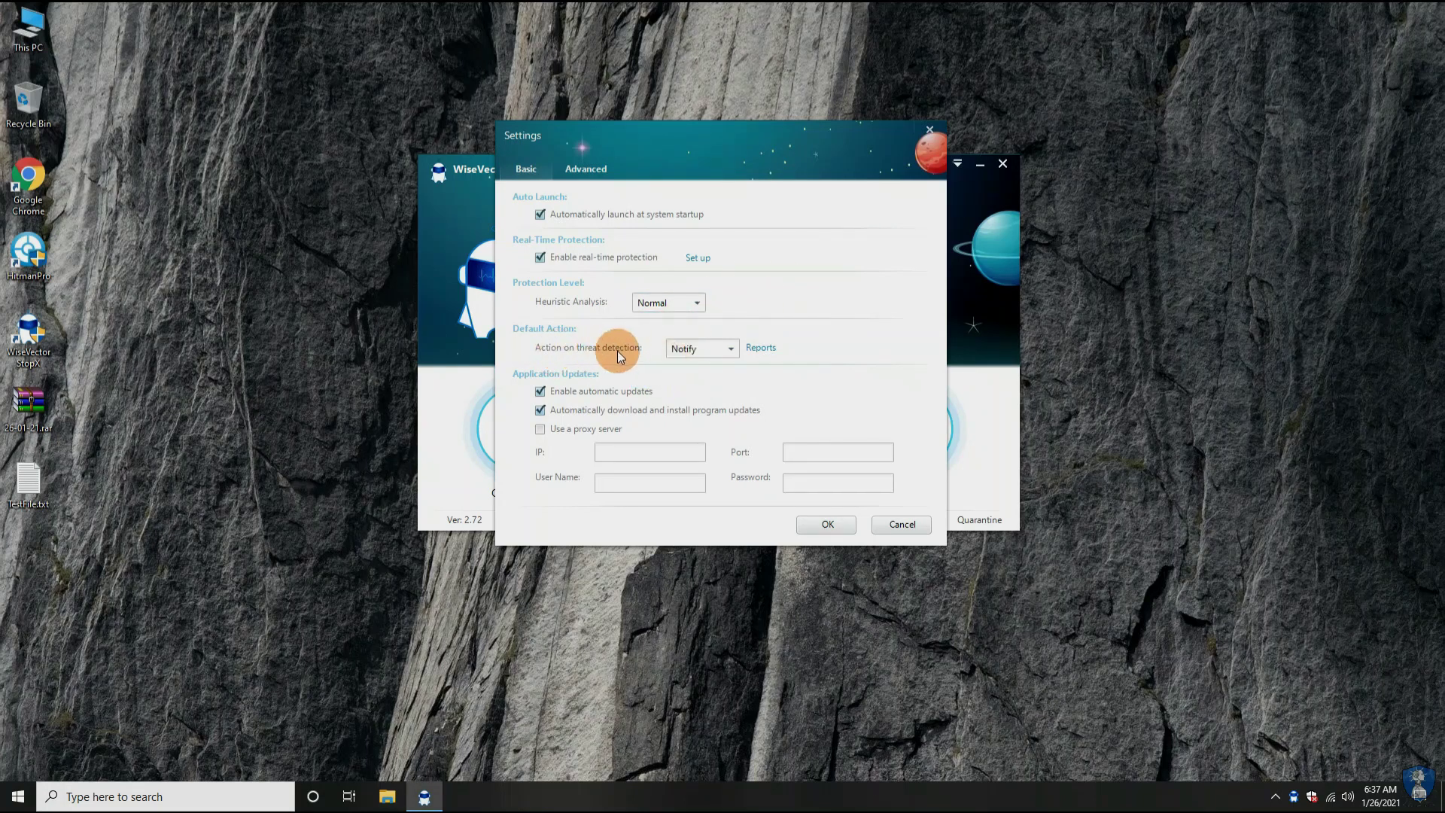
Set Action on threat detection to Quarantine and review the Threats Detection Report.
{"action": "left_click", "coordinate": [729, 349]}
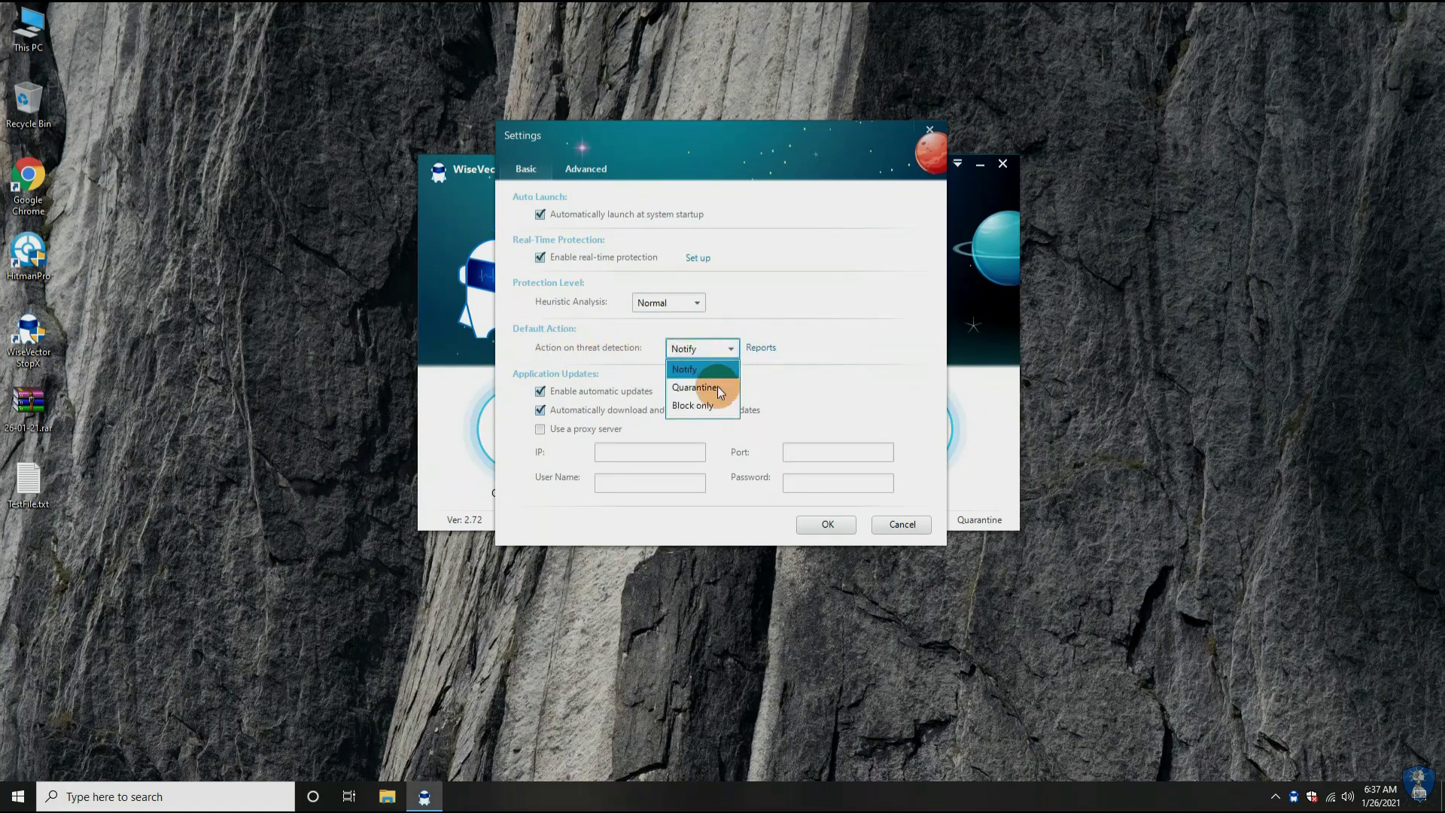
{"action": "left_click", "coordinate": [720, 385]}
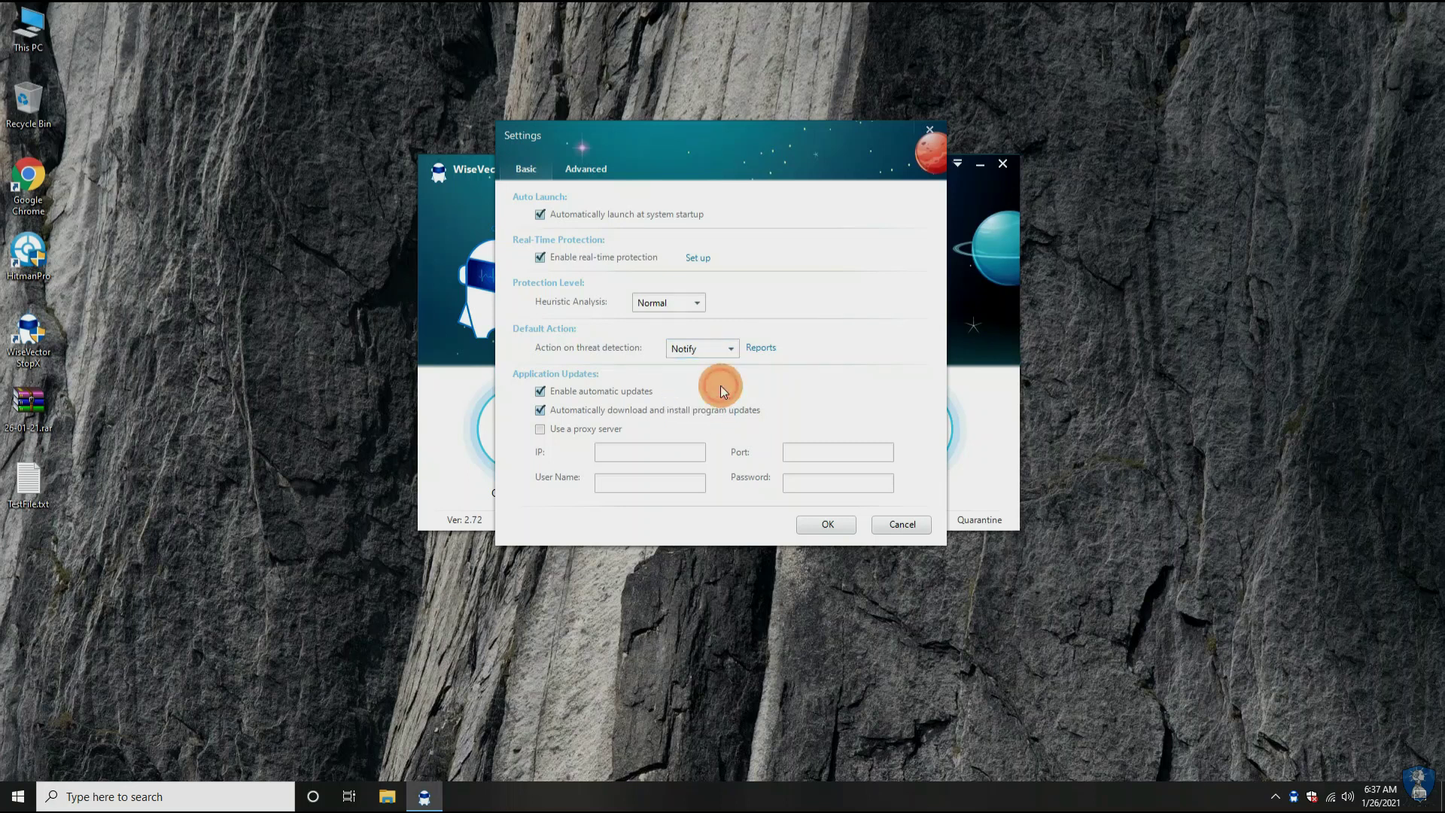
{"action": "left_click", "coordinate": [761, 348]}
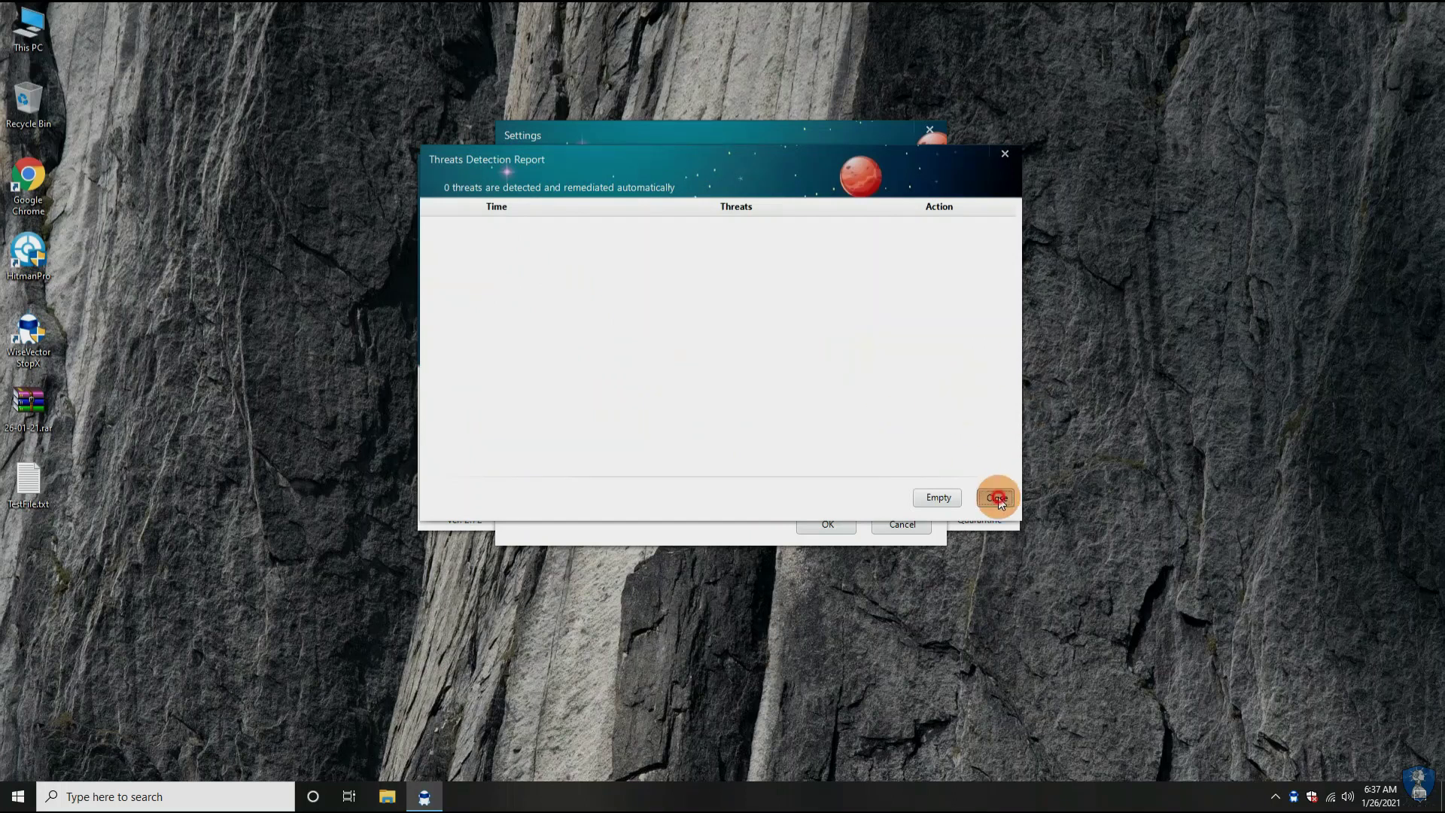
{"action": "left_click", "coordinate": [995, 497]}
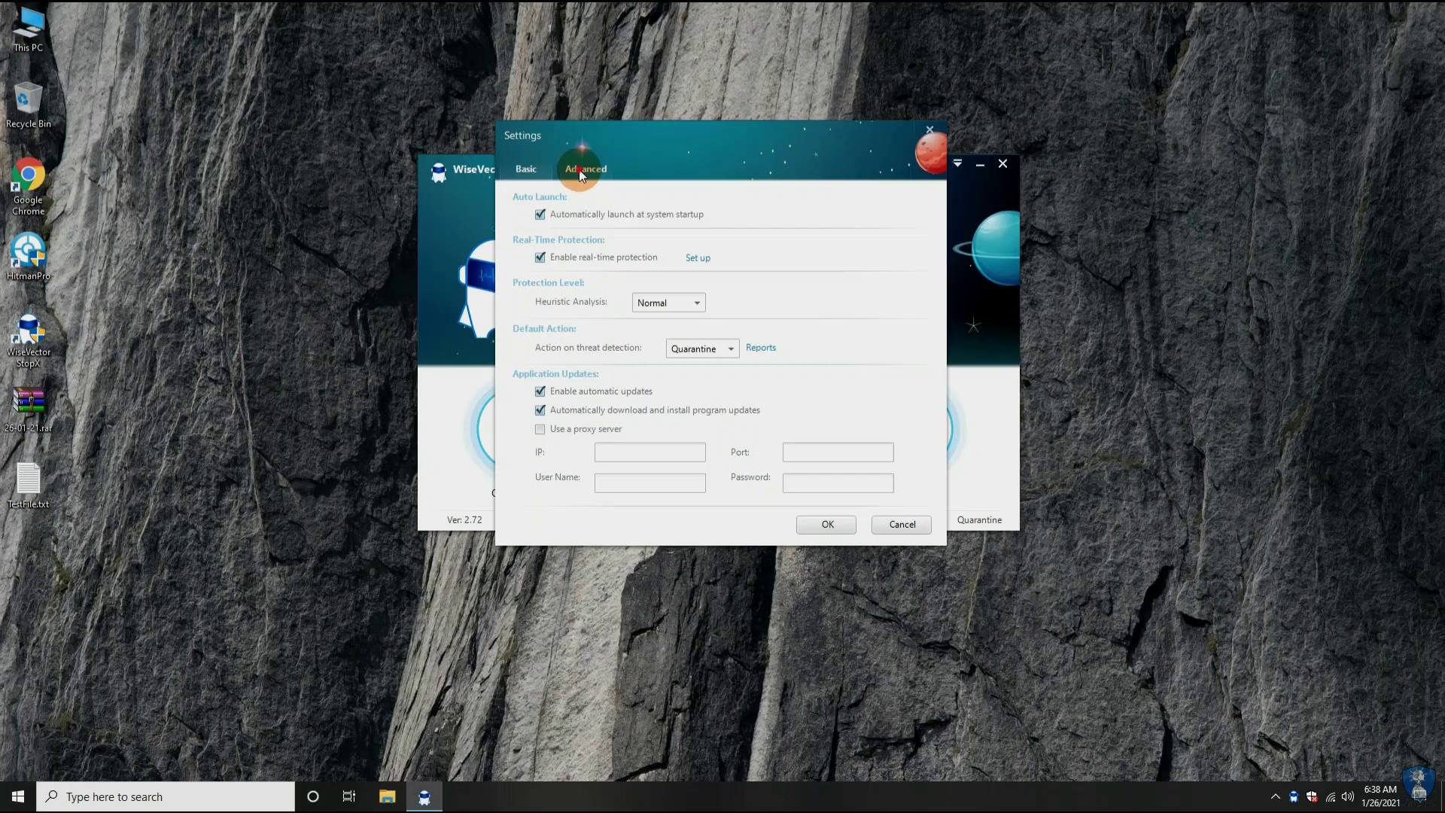
On the Advanced tab, enable behavioural and deception-based ransomware detection after checking exclusions and bait files.
{"action": "left_click", "coordinate": [580, 170]}
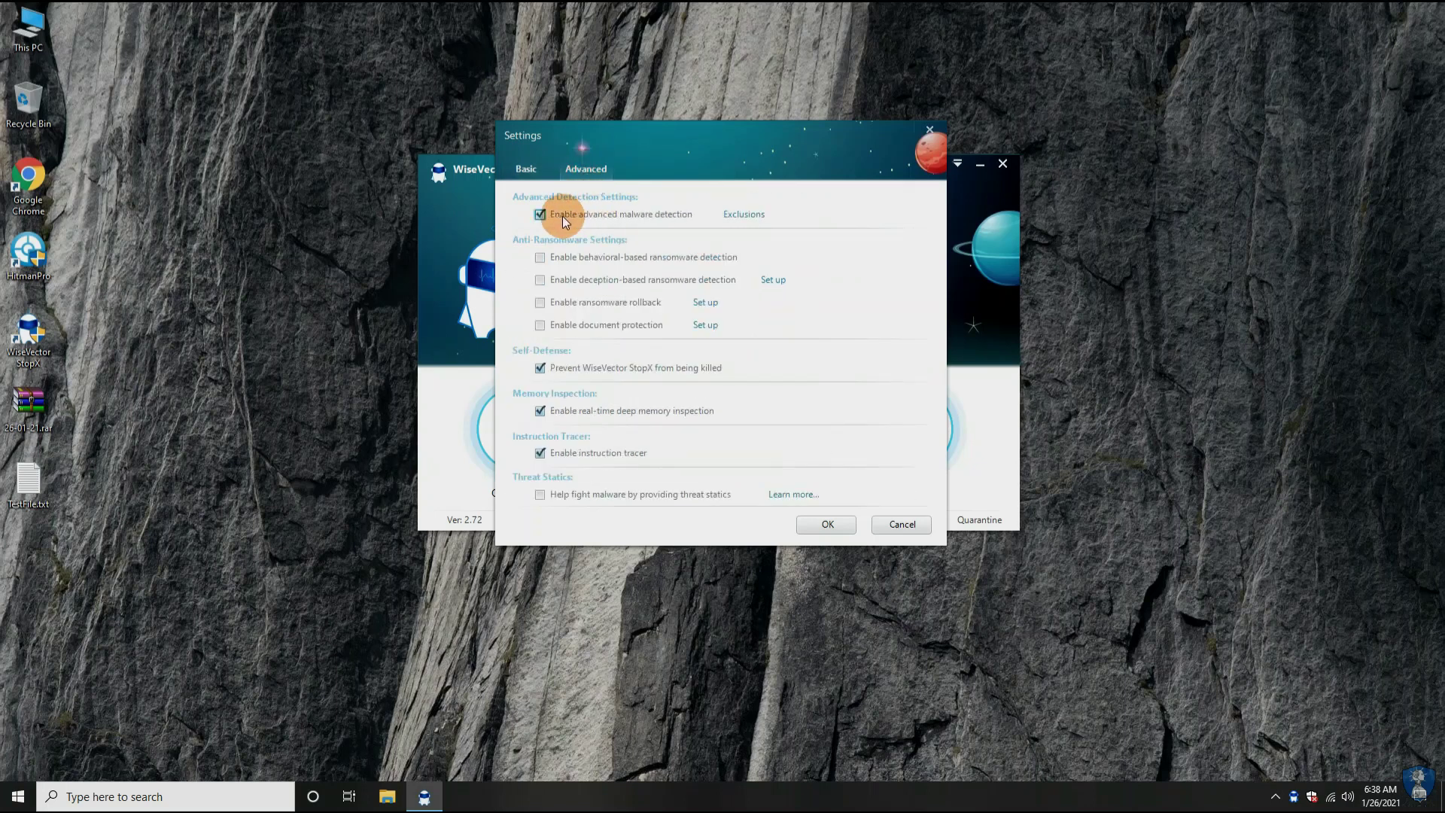
{"action": "left_click", "coordinate": [539, 214]}
{"action": "left_click", "coordinate": [746, 214]}
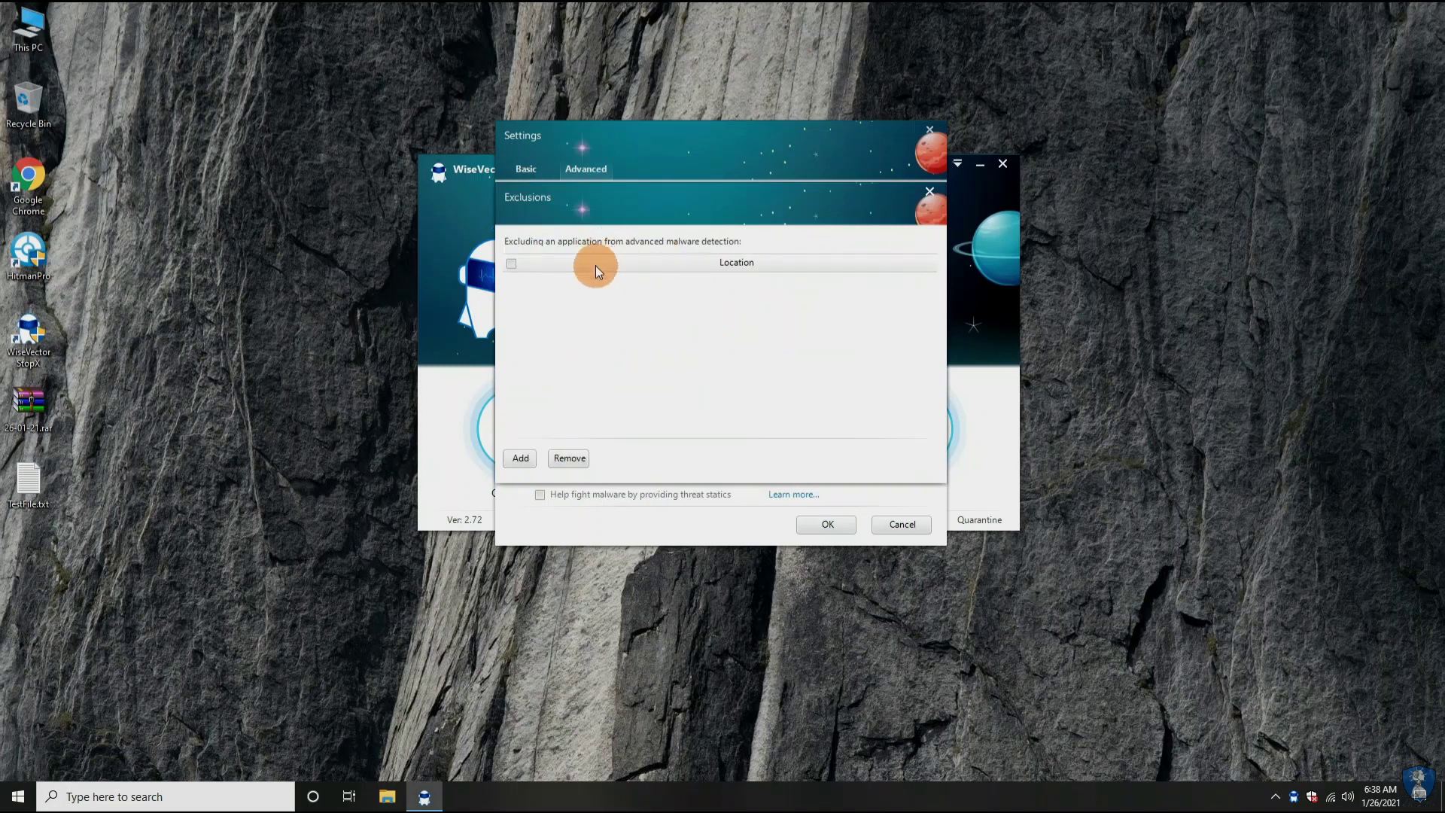
{"action": "left_click", "coordinate": [929, 191]}
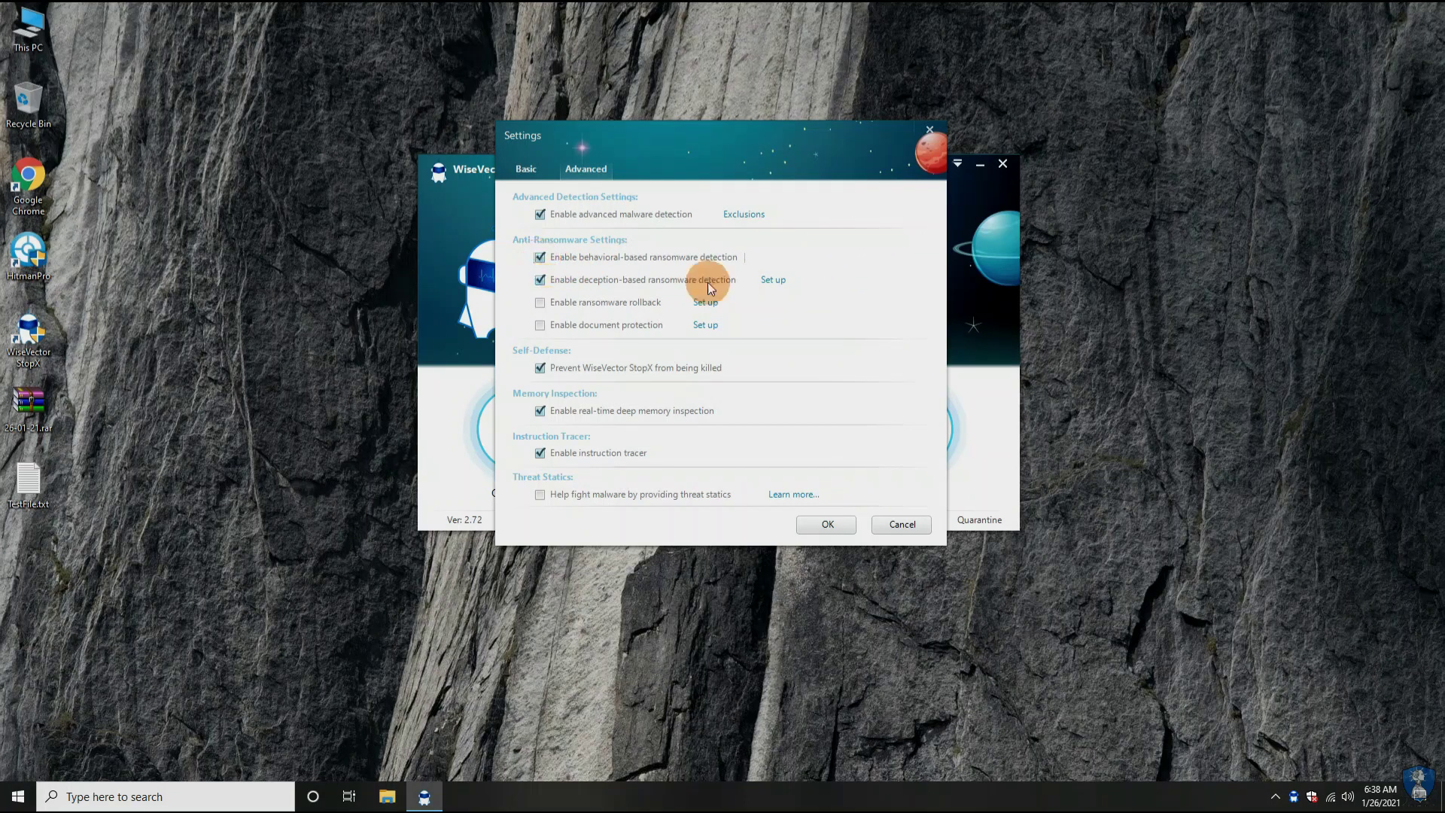
{"action": "left_click", "coordinate": [776, 282]}
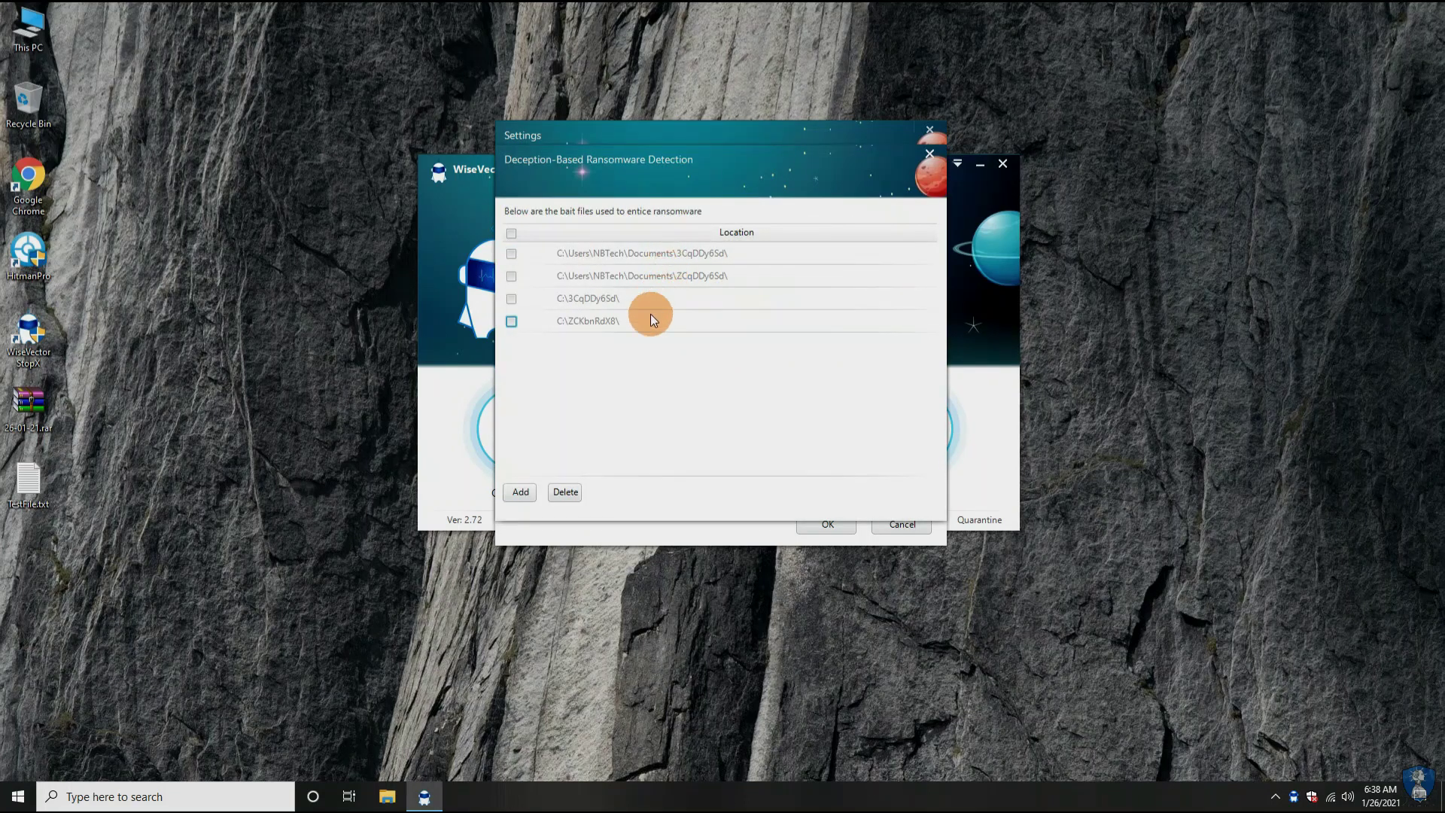
{"action": "left_click", "coordinate": [928, 155]}
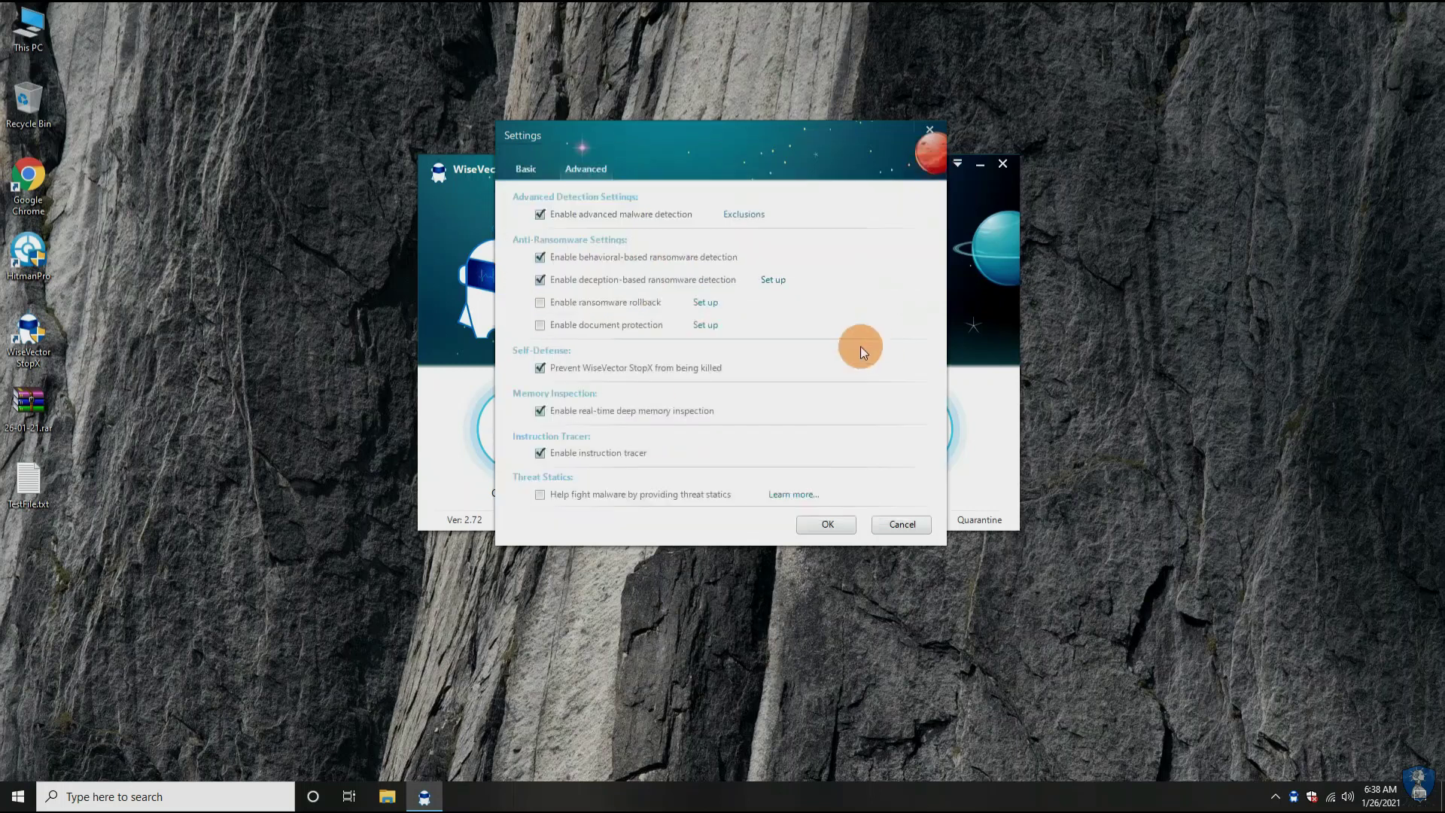
Enable ransomware rollback and append sg to its backup extension list.
{"action": "left_click", "coordinate": [539, 302]}
{"action": "left_click", "coordinate": [704, 302]}
{"action": "left_click_drag", "start_coordinate": [738, 187], "coordinate": [1176, 173]}
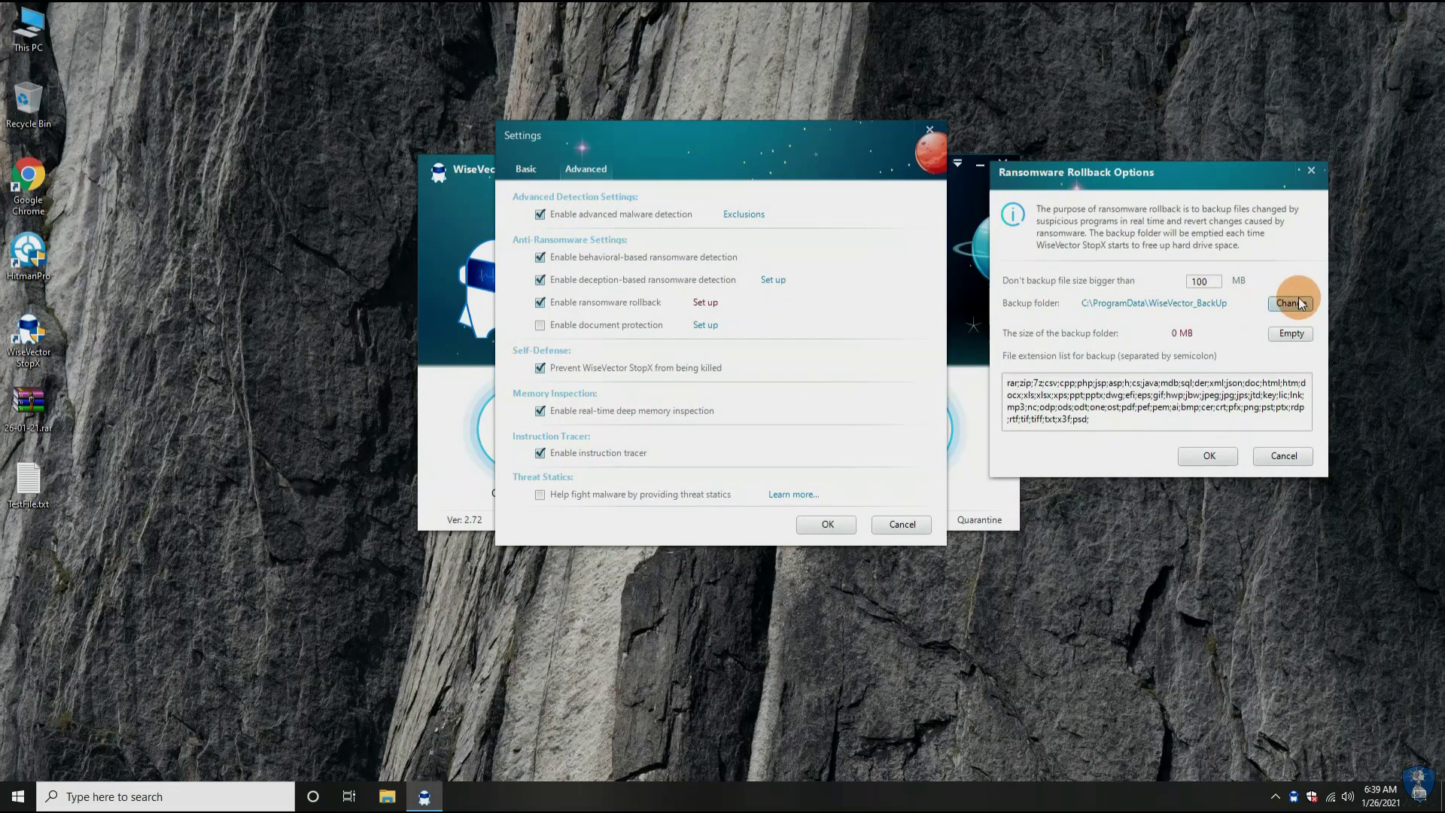
{"action": "left_click", "coordinate": [1052, 396]}
{"action": "left_click_drag", "start_coordinate": [1052, 397], "coordinate": [964, 382]}
{"action": "left_click", "coordinate": [1196, 421]}
{"action": "left_click", "coordinate": [1112, 410]}
{"action": "double_click", "coordinate": [1112, 410]}
{"action": "left_click", "coordinate": [1178, 413]}
{"action": "type", "text": "sg"}
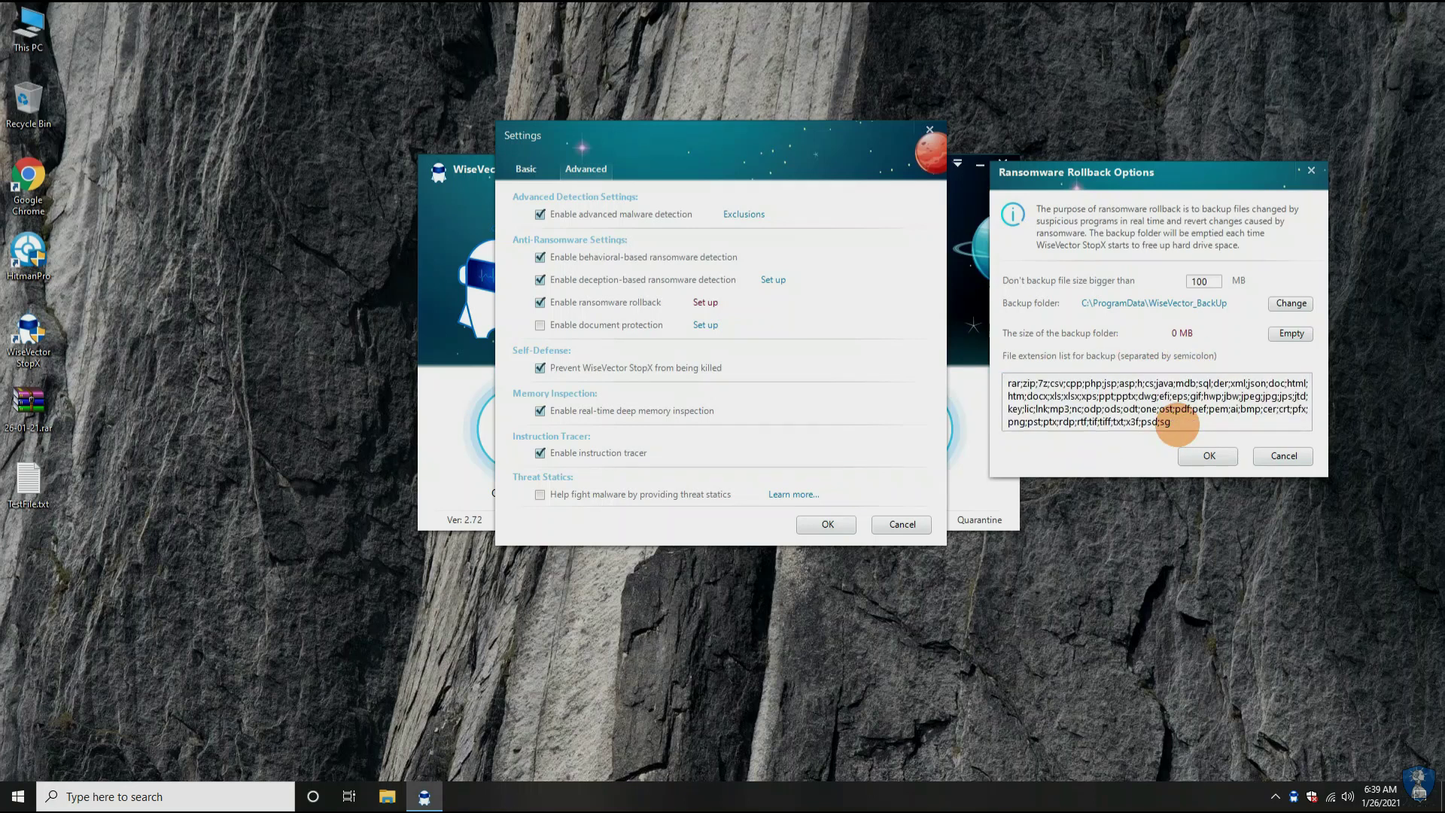
{"action": "left_click", "coordinate": [1189, 455]}
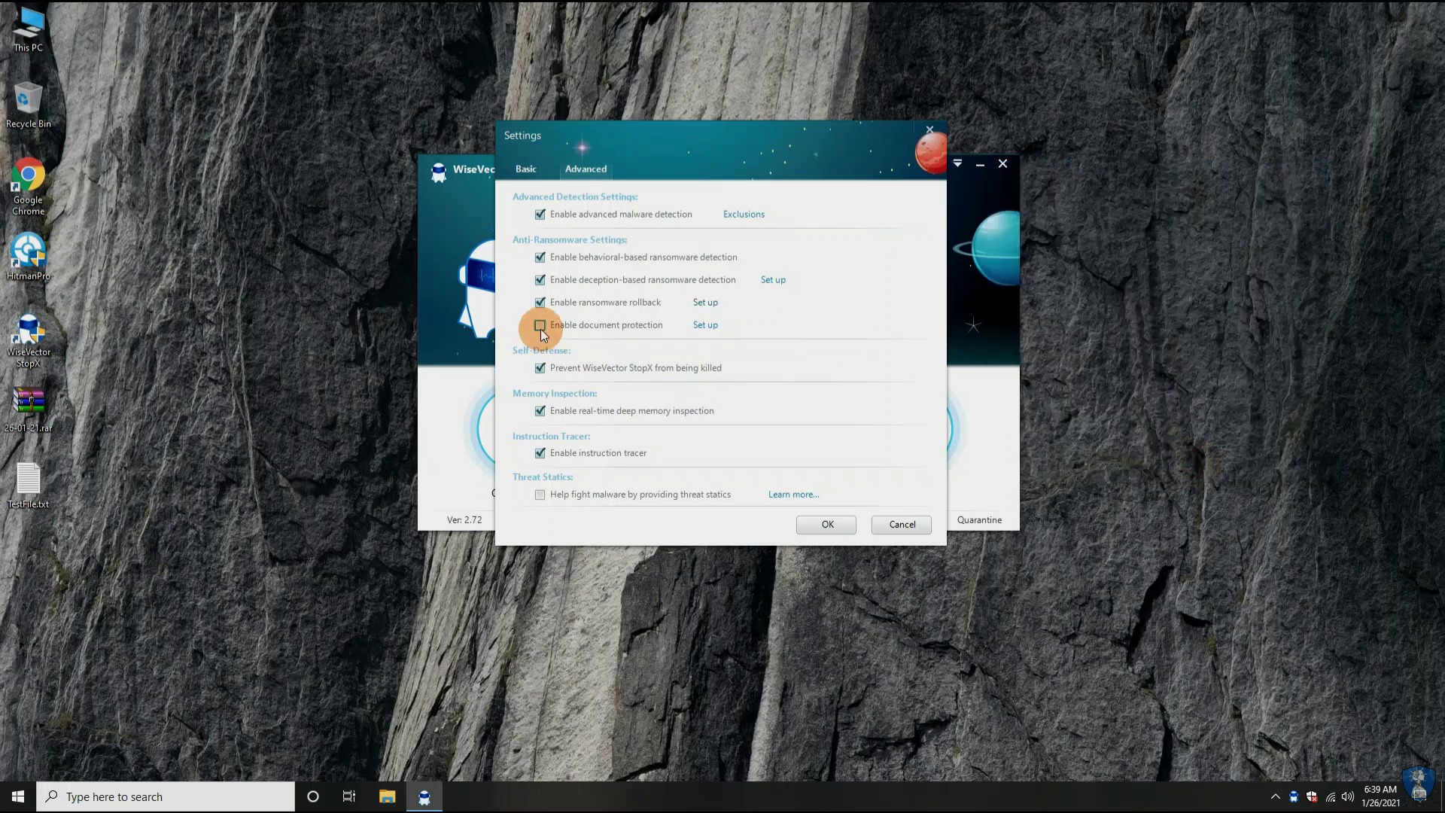
Enable document protection and save the settings with OK.
{"action": "left_click", "coordinate": [707, 325]}
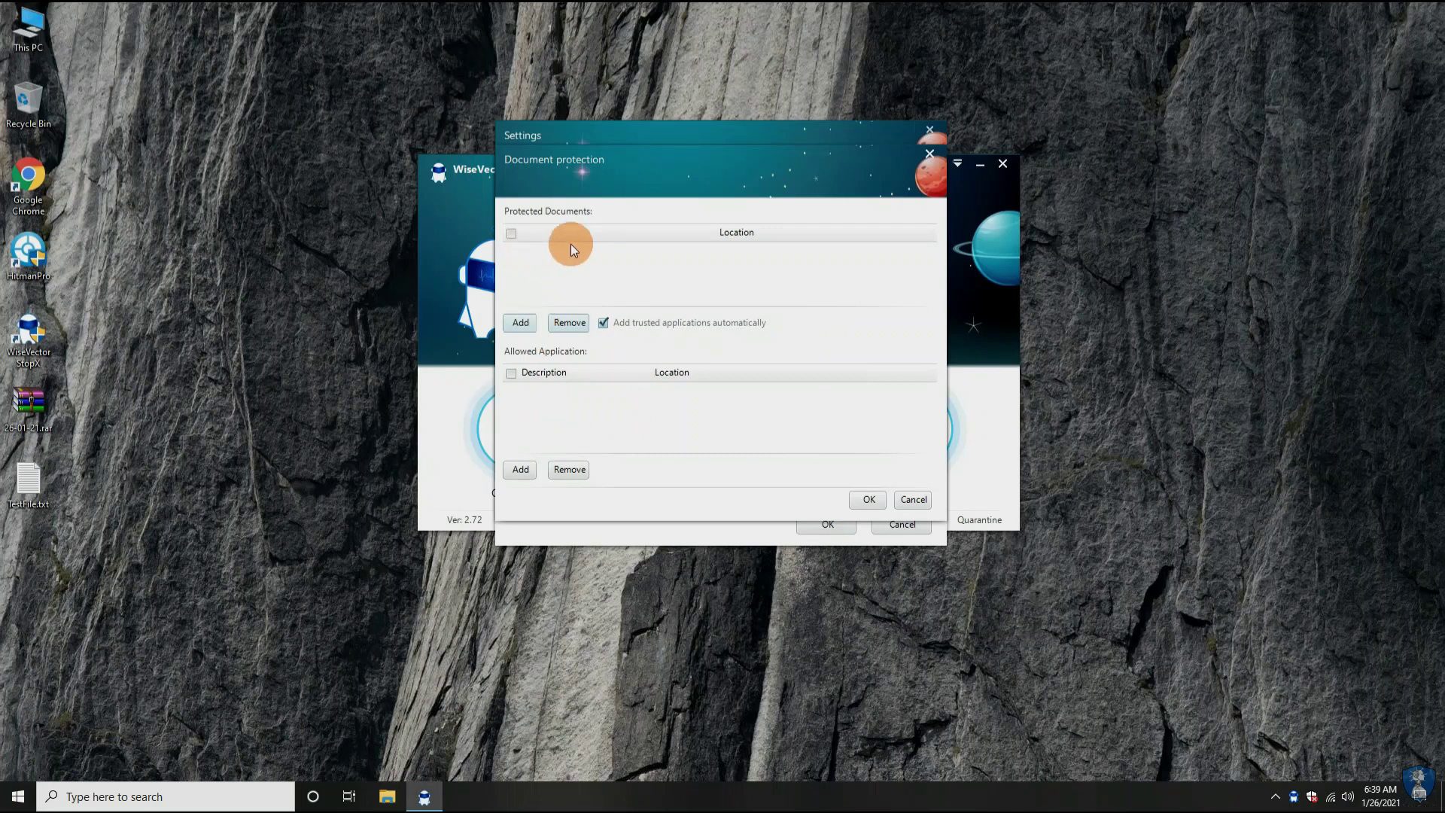
{"action": "left_click", "coordinate": [875, 501]}
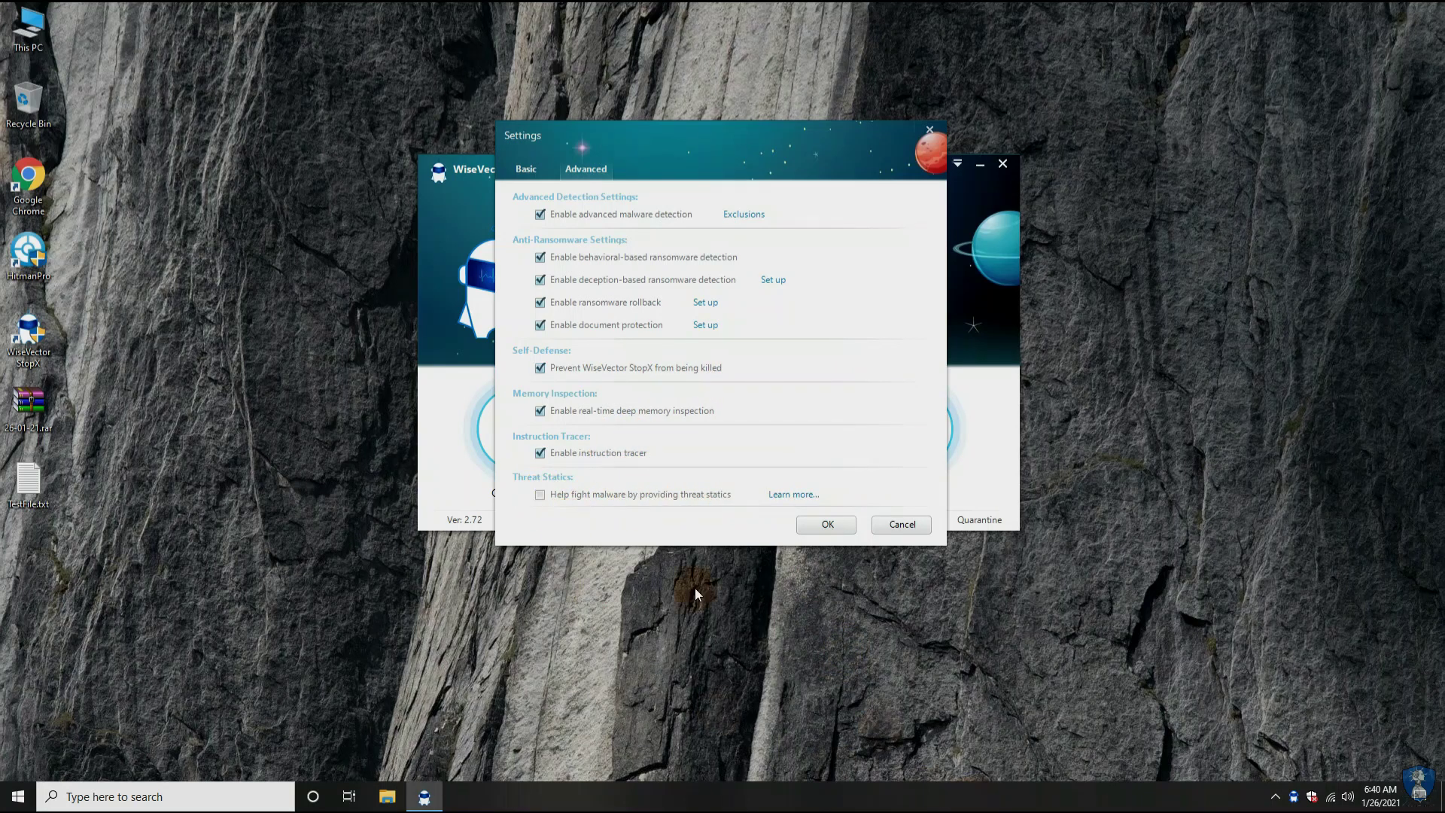
{"action": "left_click", "coordinate": [810, 529]}
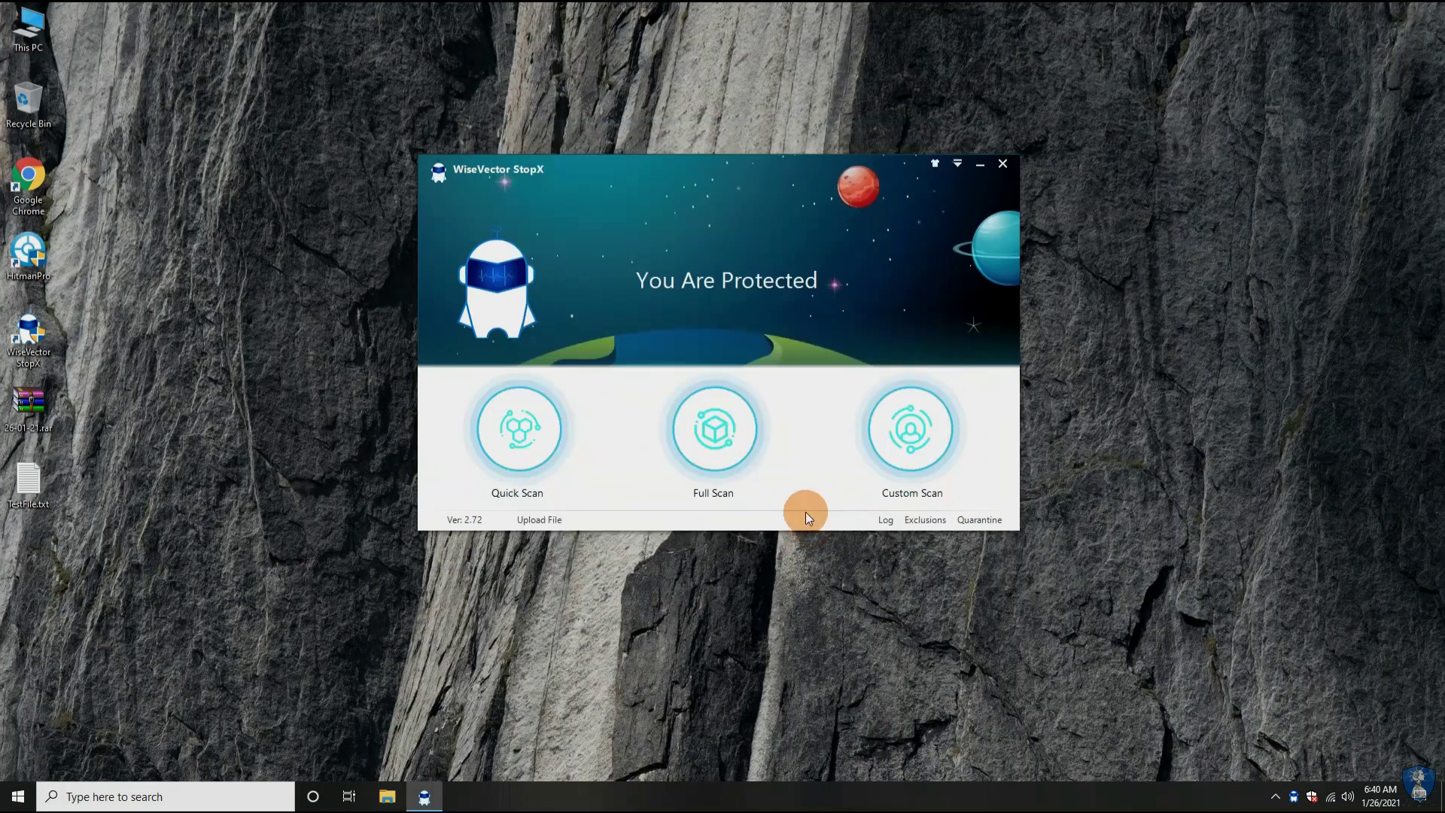
Try the dark Earth-horizon skin, then a solid teal header colour.
{"action": "left_click", "coordinate": [957, 164]}
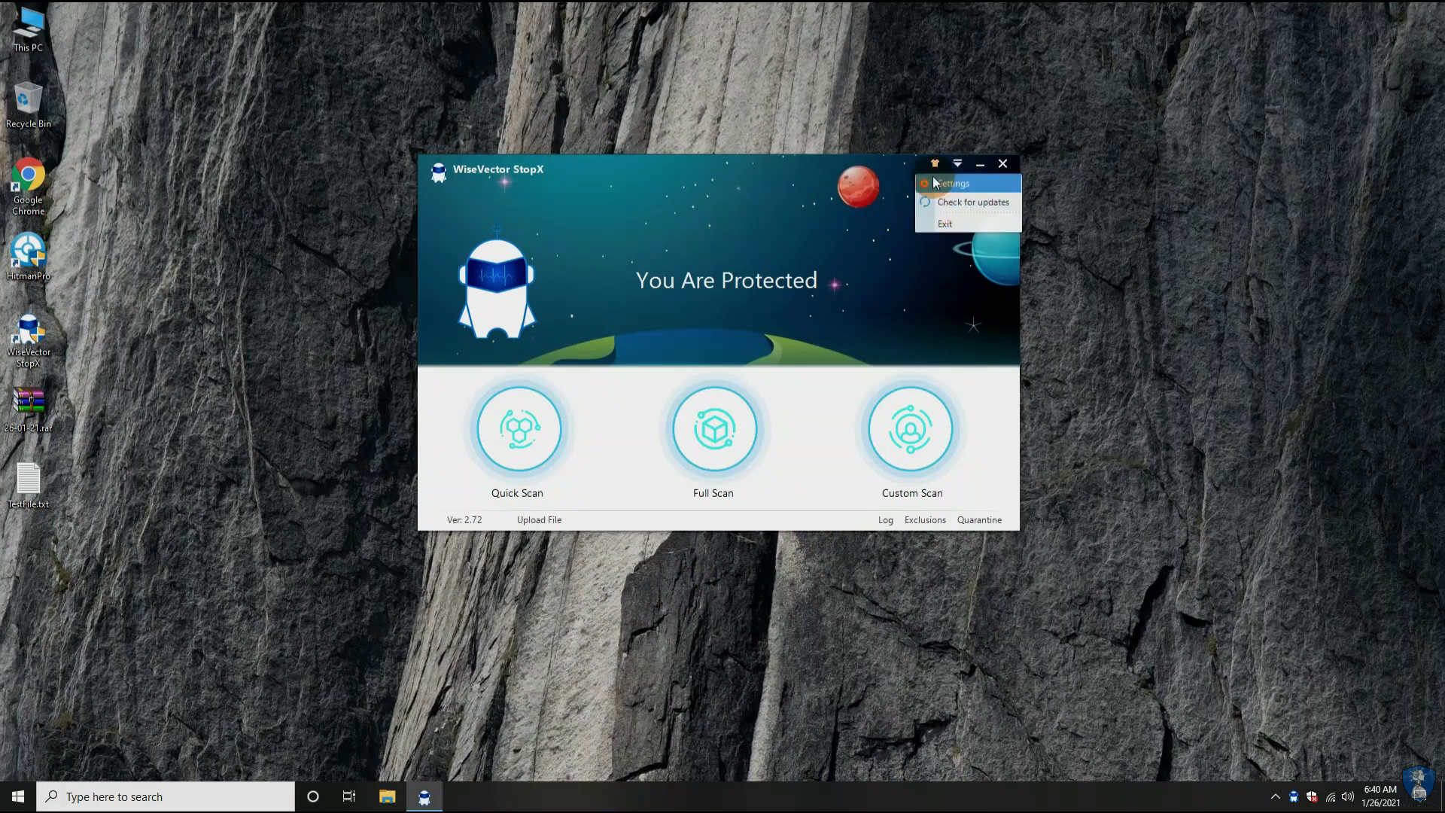
{"action": "left_click", "coordinate": [932, 164]}
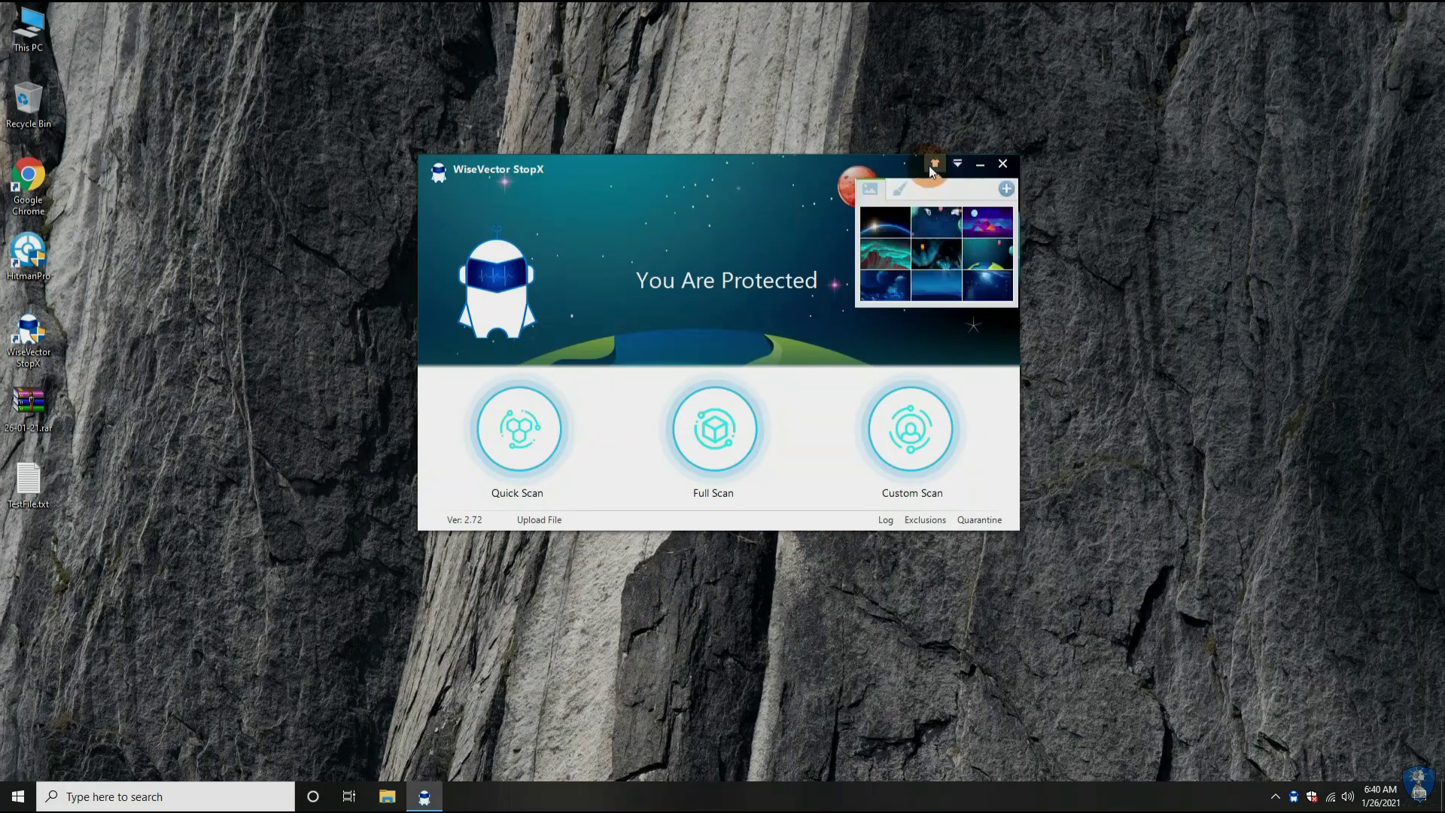
{"action": "left_click", "coordinate": [878, 228]}
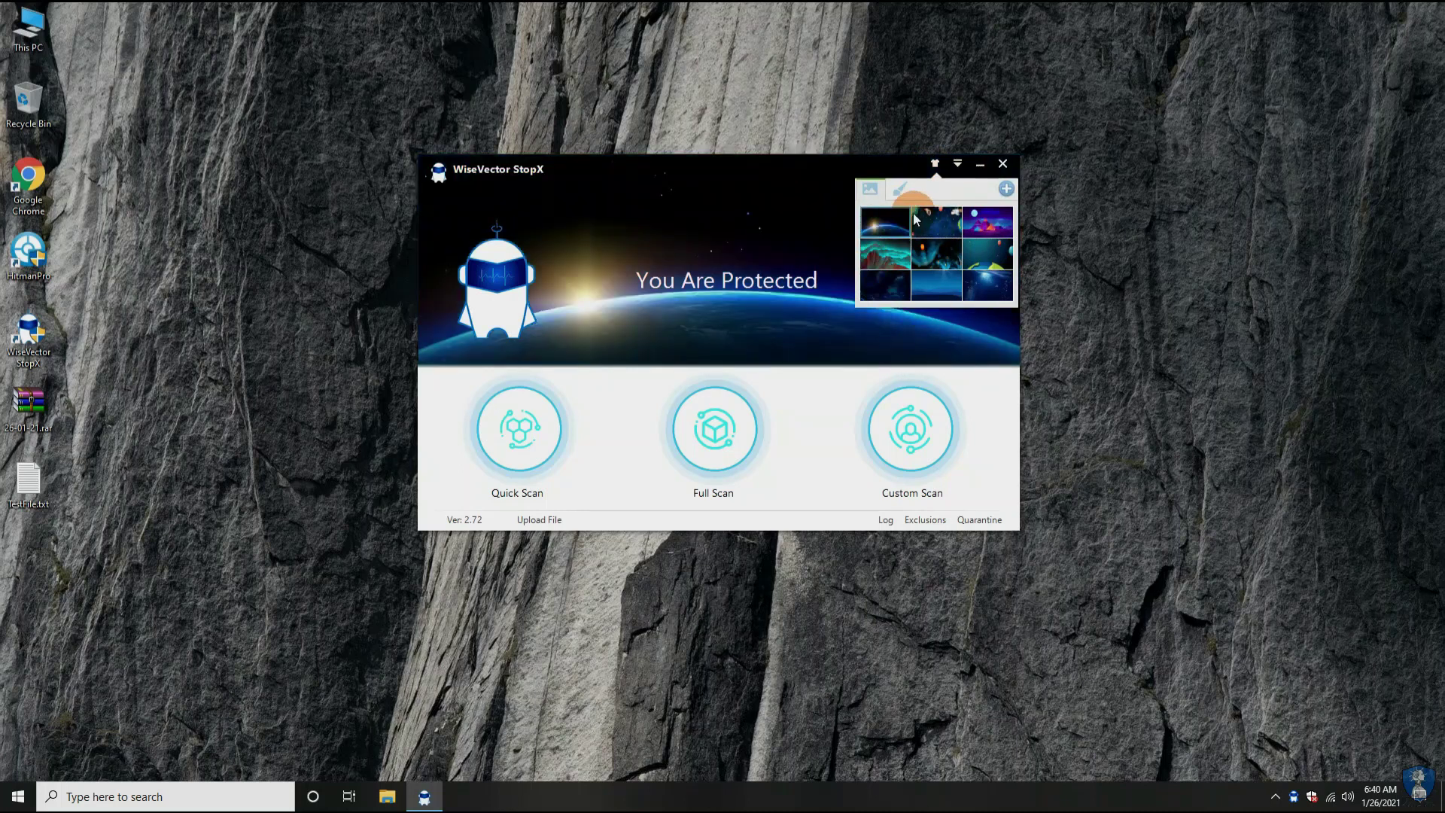
{"action": "left_click", "coordinate": [900, 189]}
{"action": "left_click", "coordinate": [931, 254]}
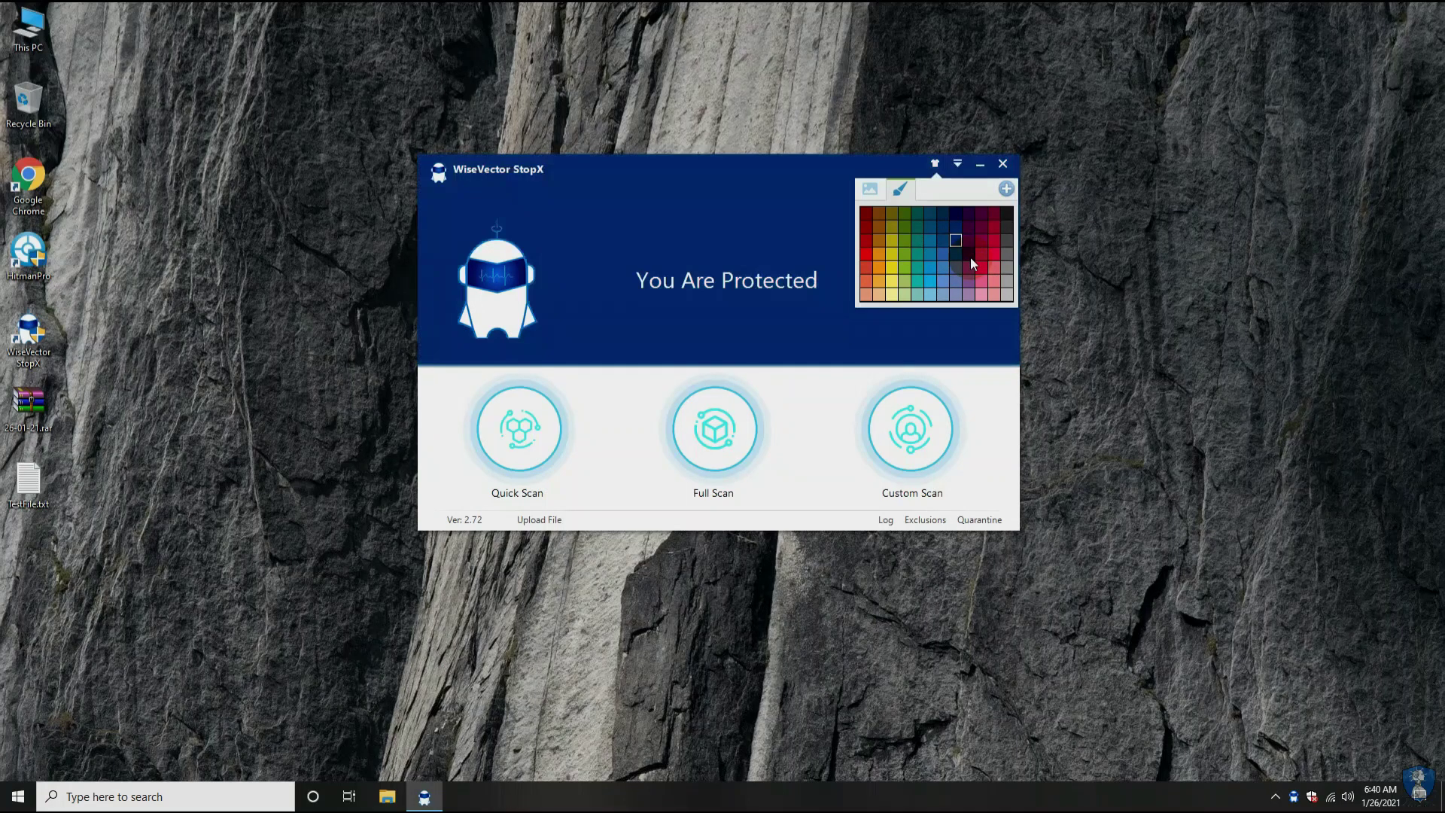
Switch the header colour to red, then back to dark navy.
{"action": "left_click", "coordinate": [994, 254]}
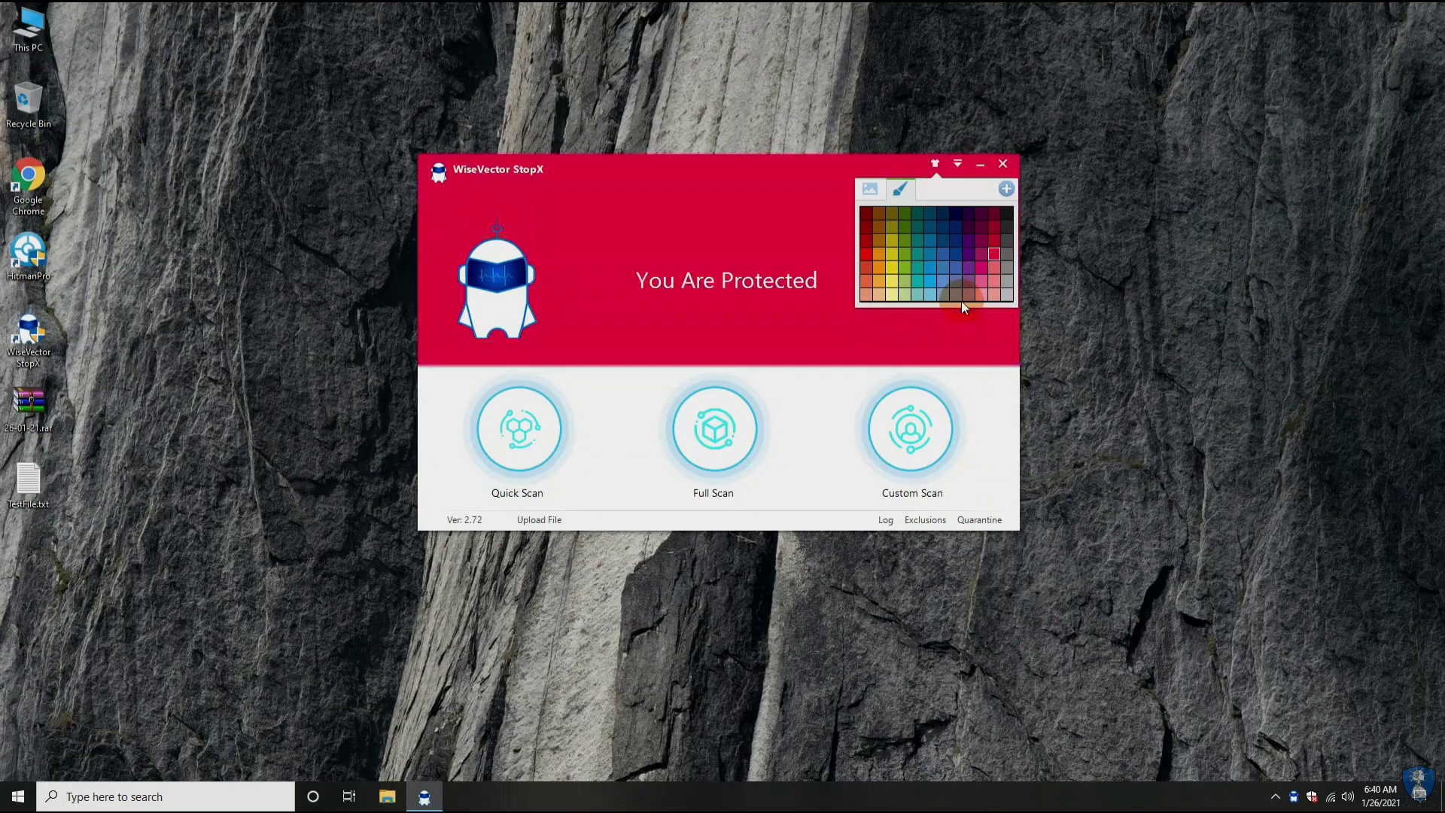
{"action": "left_click", "coordinate": [951, 228]}
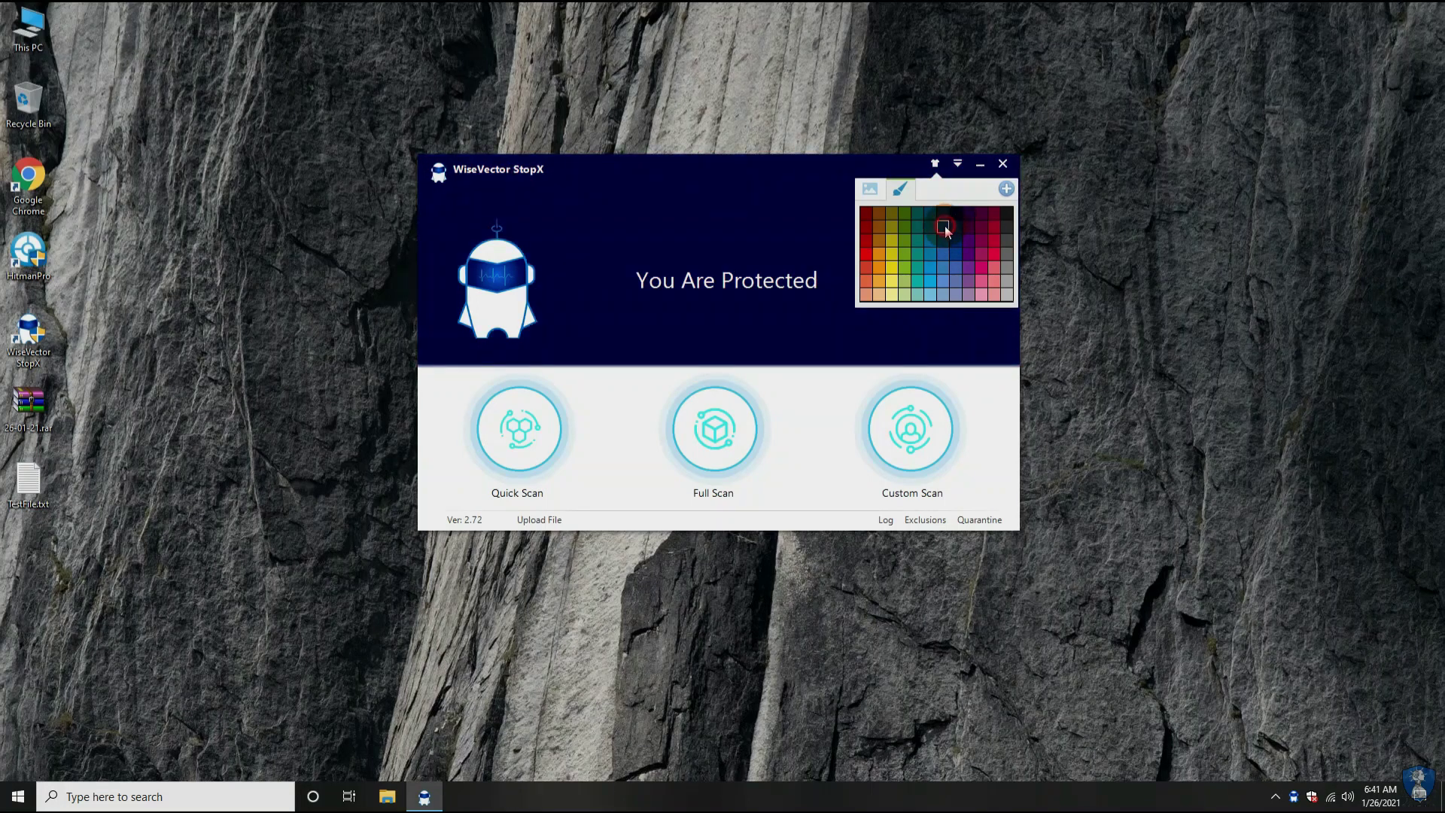
{"action": "left_click", "coordinate": [790, 178]}
{"action": "left_click", "coordinate": [935, 164]}
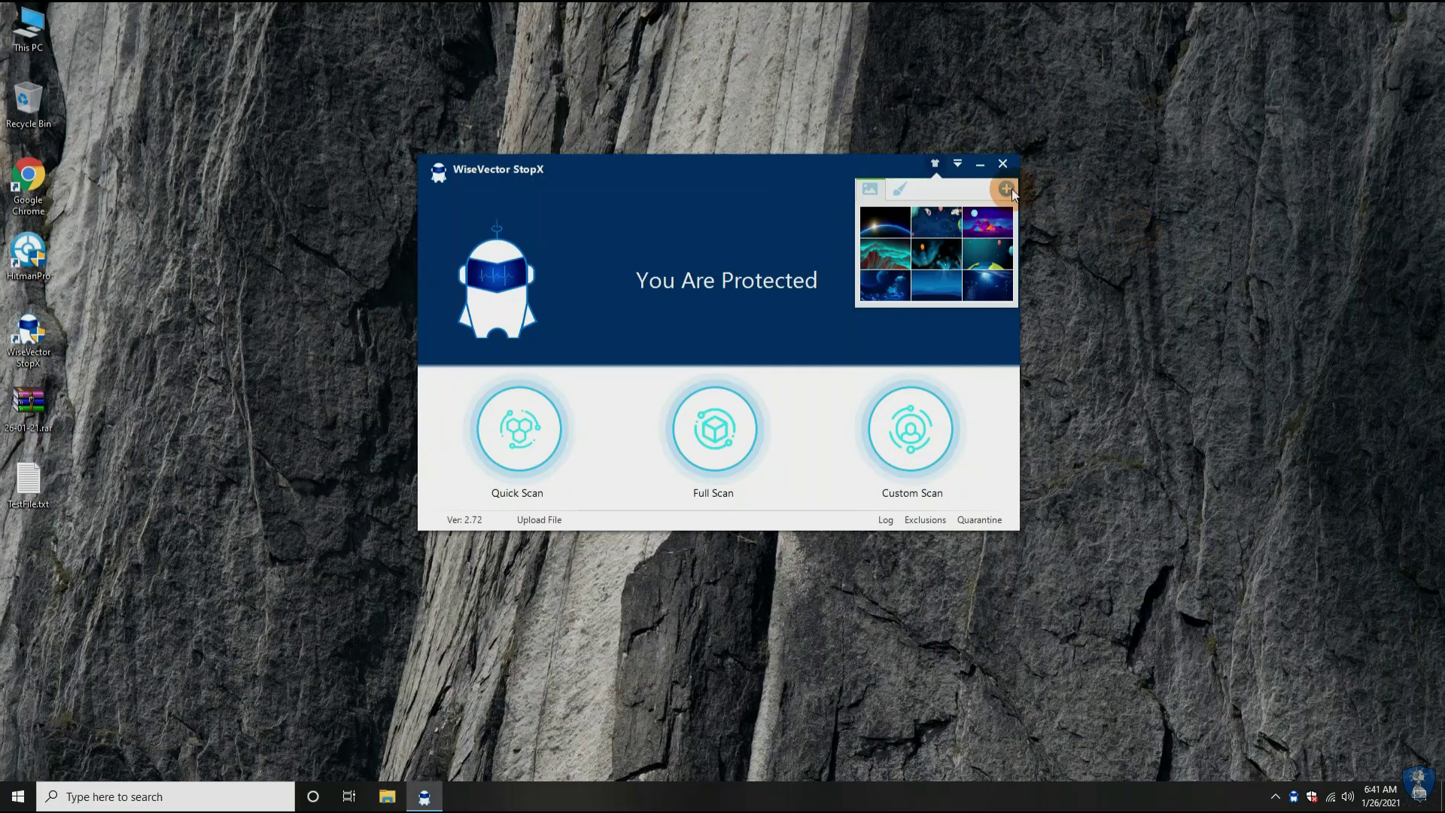
Add Penguins.jpg from the Pictures library as the window's custom skin.
{"action": "left_click", "coordinate": [1136, 242]}
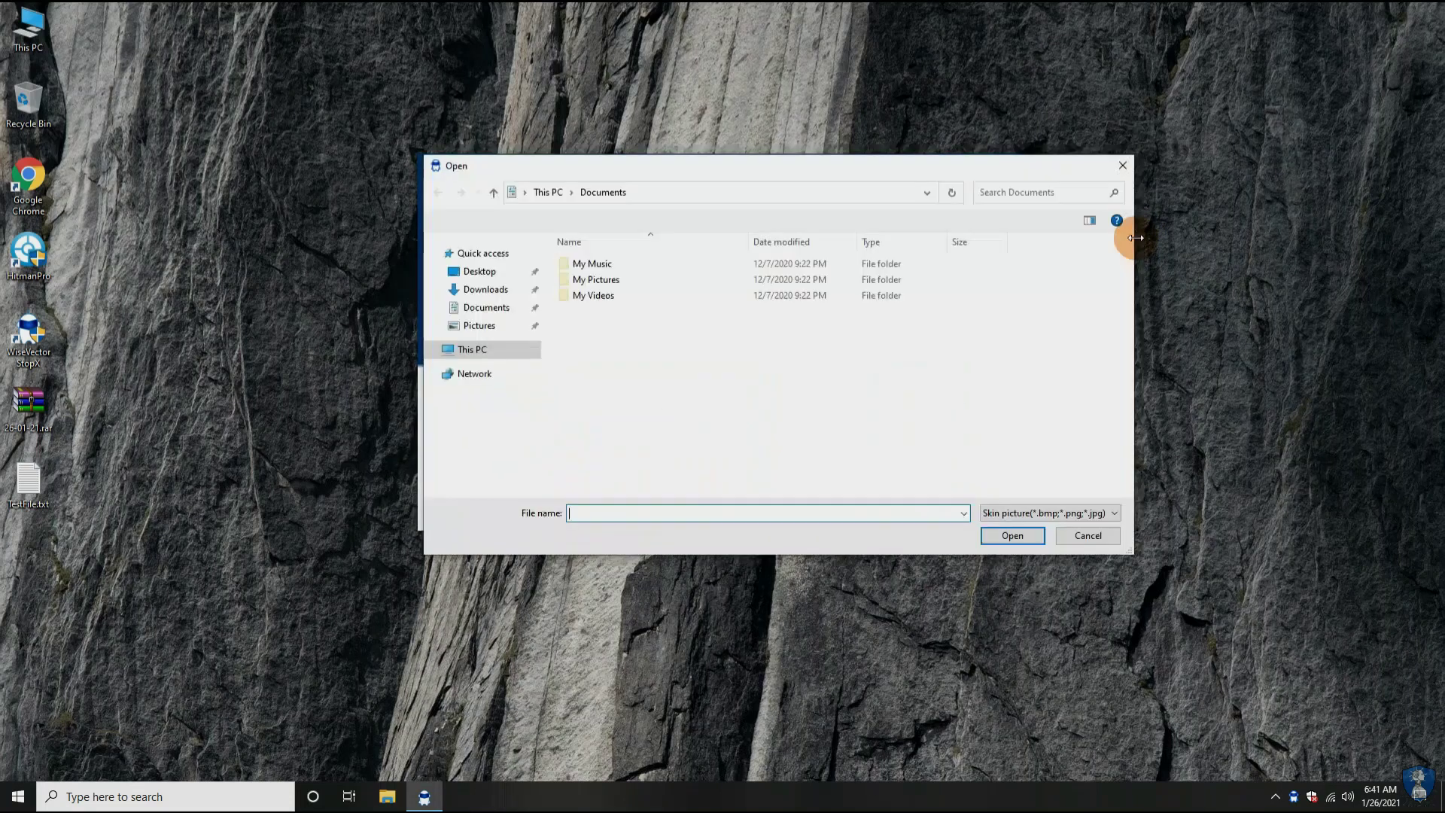
{"action": "left_click", "coordinate": [604, 285]}
{"action": "double_click", "coordinate": [604, 287]}
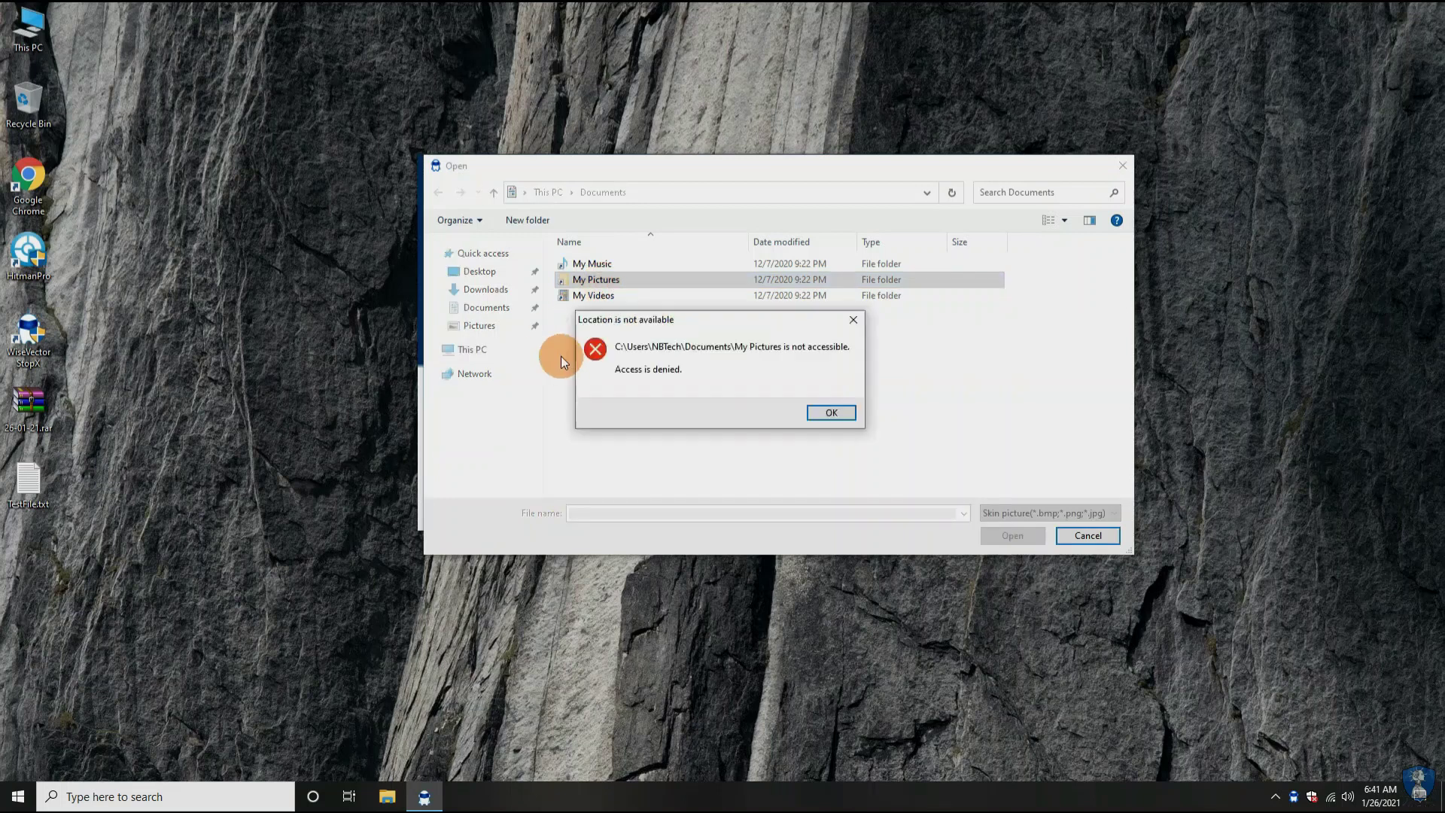
{"action": "left_click", "coordinate": [832, 411]}
{"action": "left_click", "coordinate": [482, 327]}
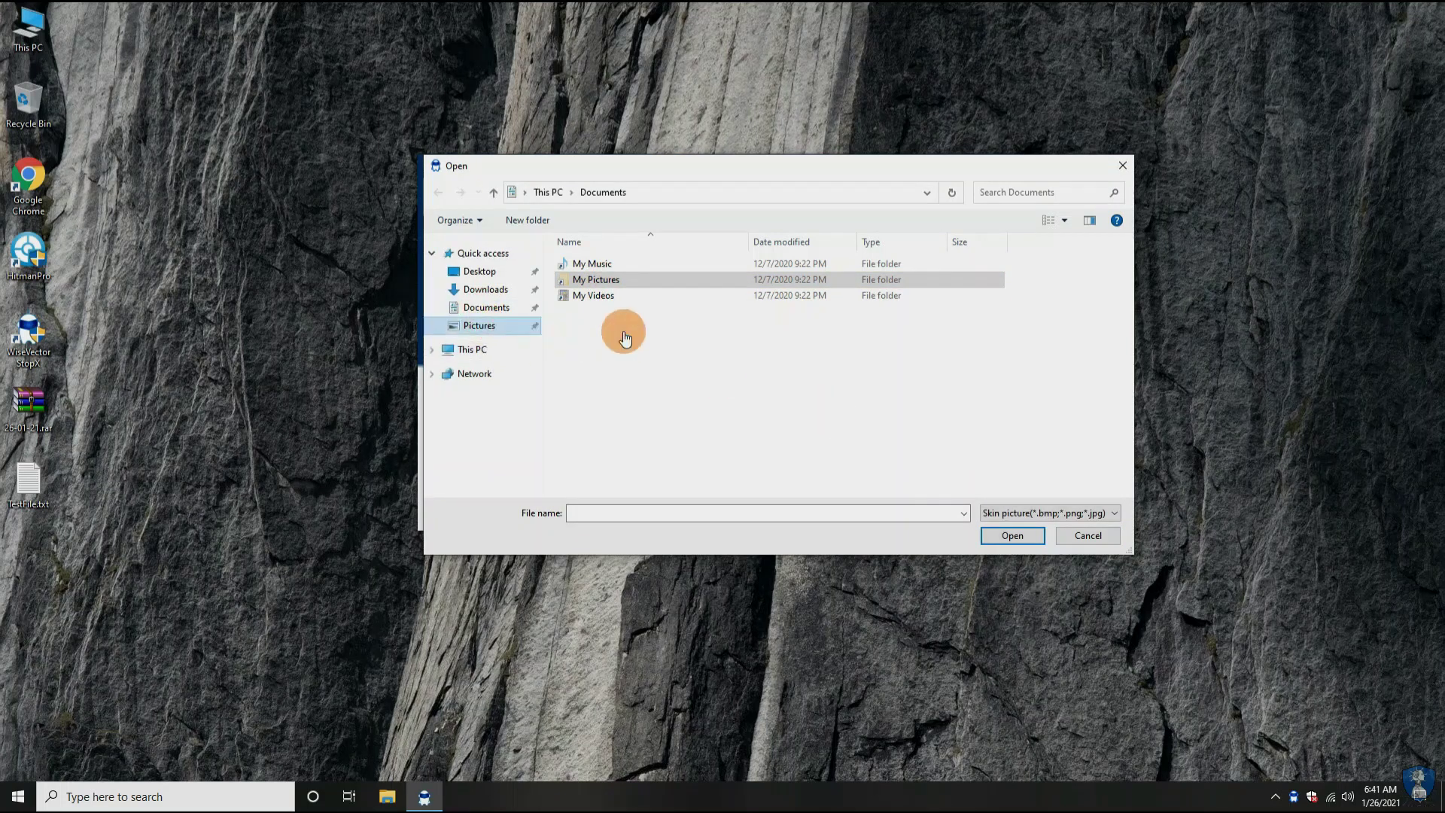
{"action": "double_click", "coordinate": [759, 283]}
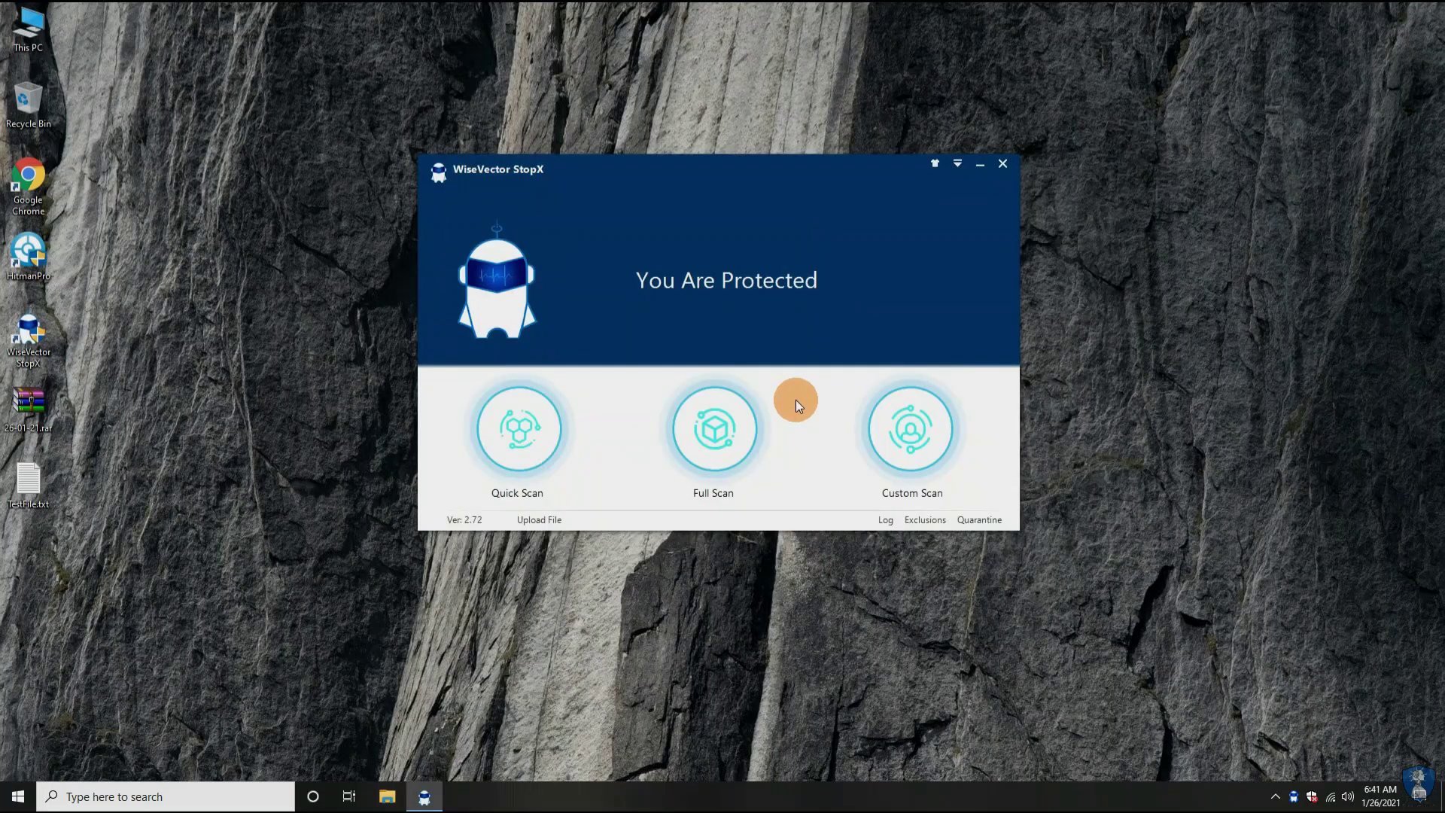
Set the header back to the solid dark-blue colour.
{"action": "left_click", "coordinate": [934, 163]}
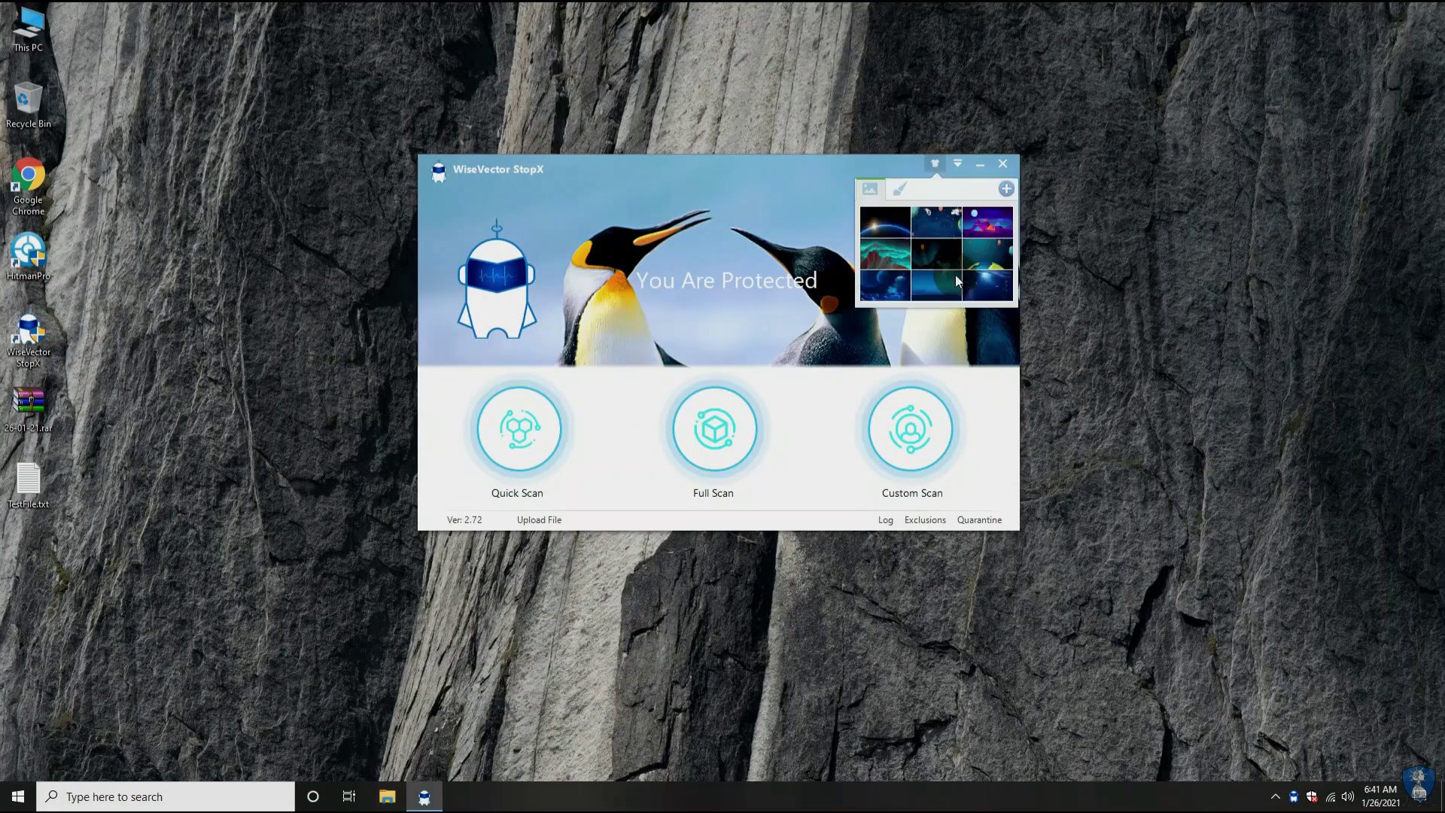
{"action": "left_click", "coordinate": [900, 189]}
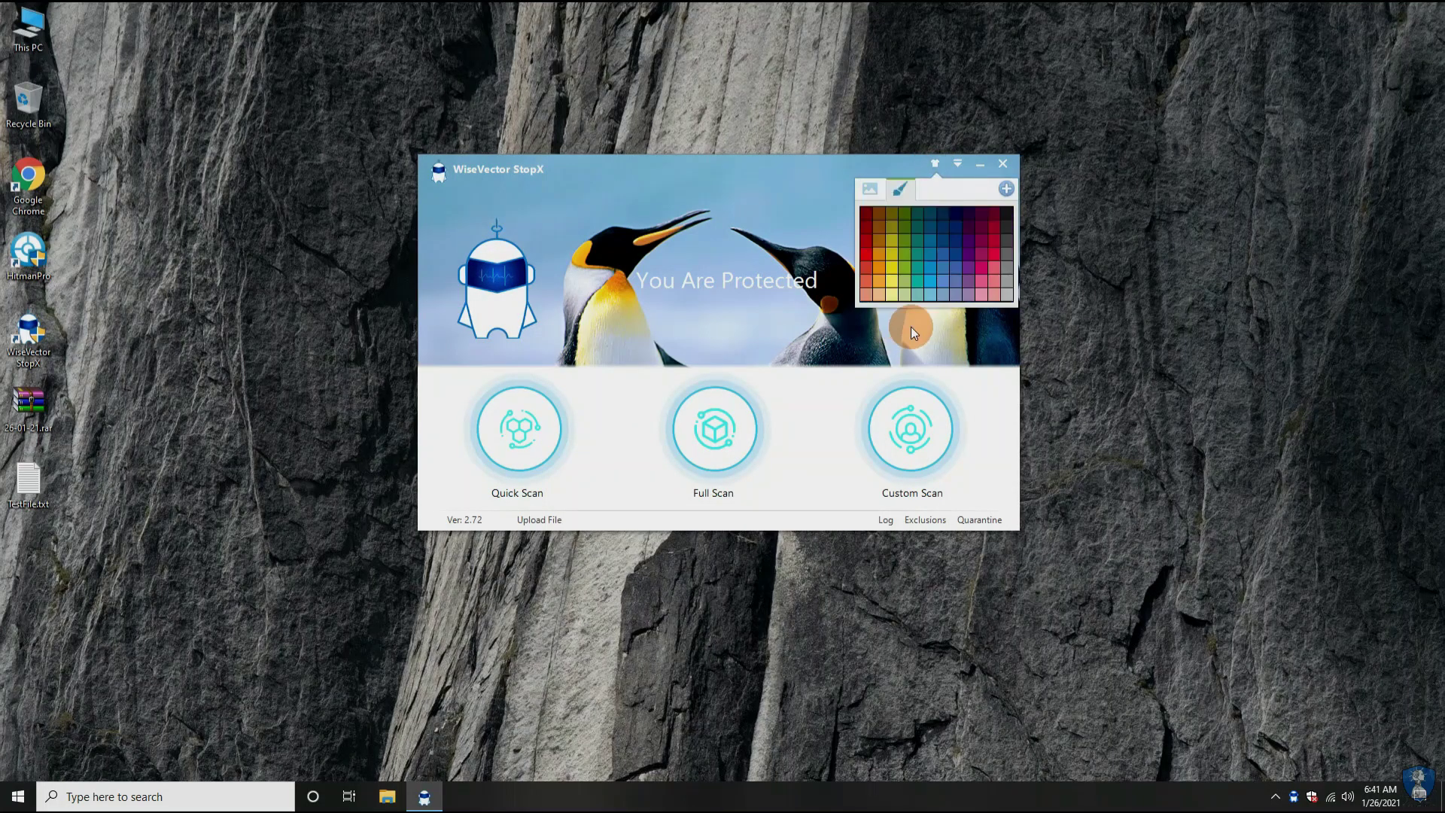
{"action": "left_click", "coordinate": [944, 215]}
Close the colour palette and run Check for updates, moving the Updating window aside.
{"action": "left_click", "coordinate": [1168, 320]}
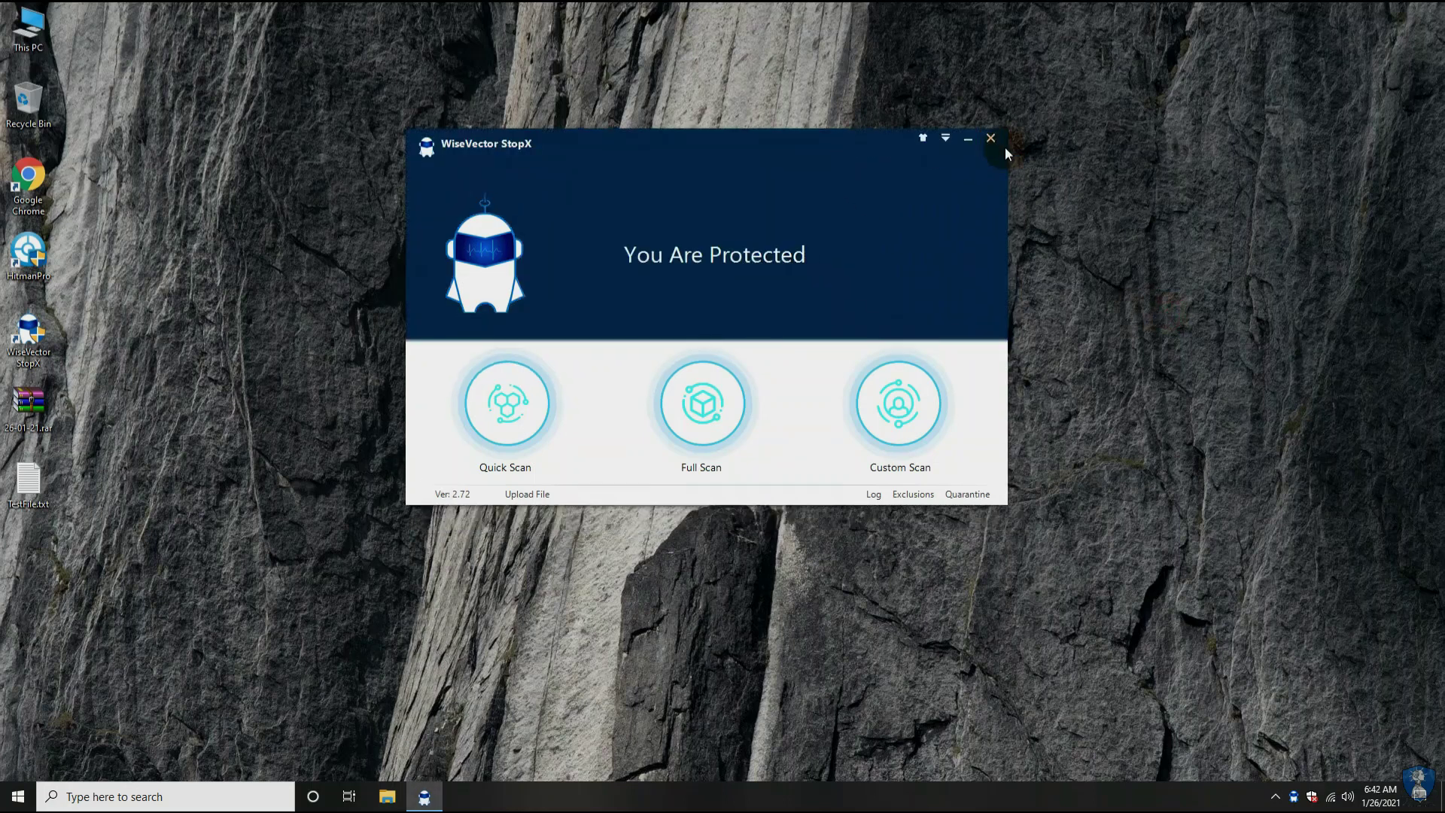
{"action": "left_click", "coordinate": [945, 139]}
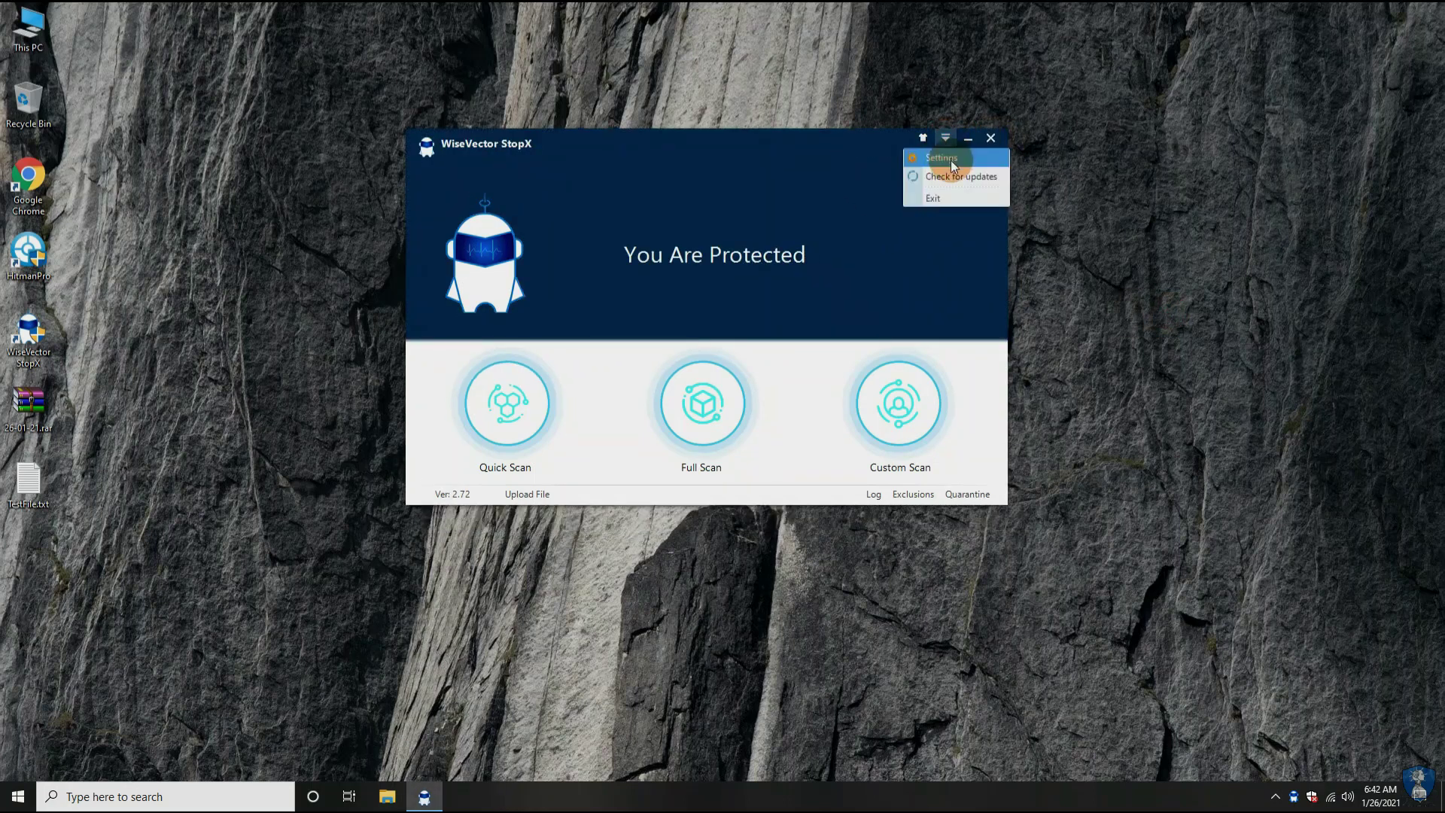
{"action": "left_click", "coordinate": [961, 176]}
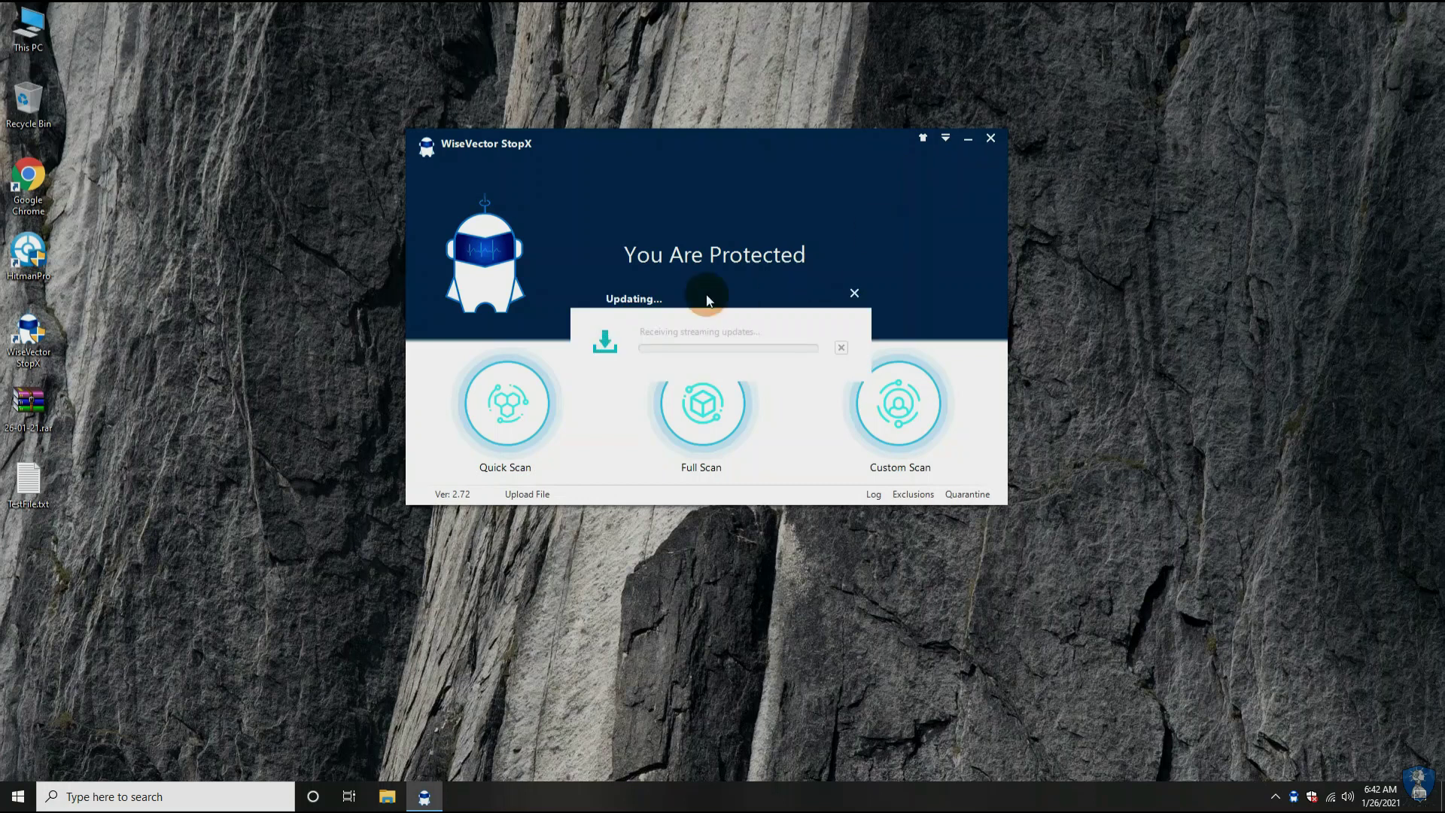
{"action": "left_click_drag", "start_coordinate": [709, 306], "coordinate": [1180, 218]}
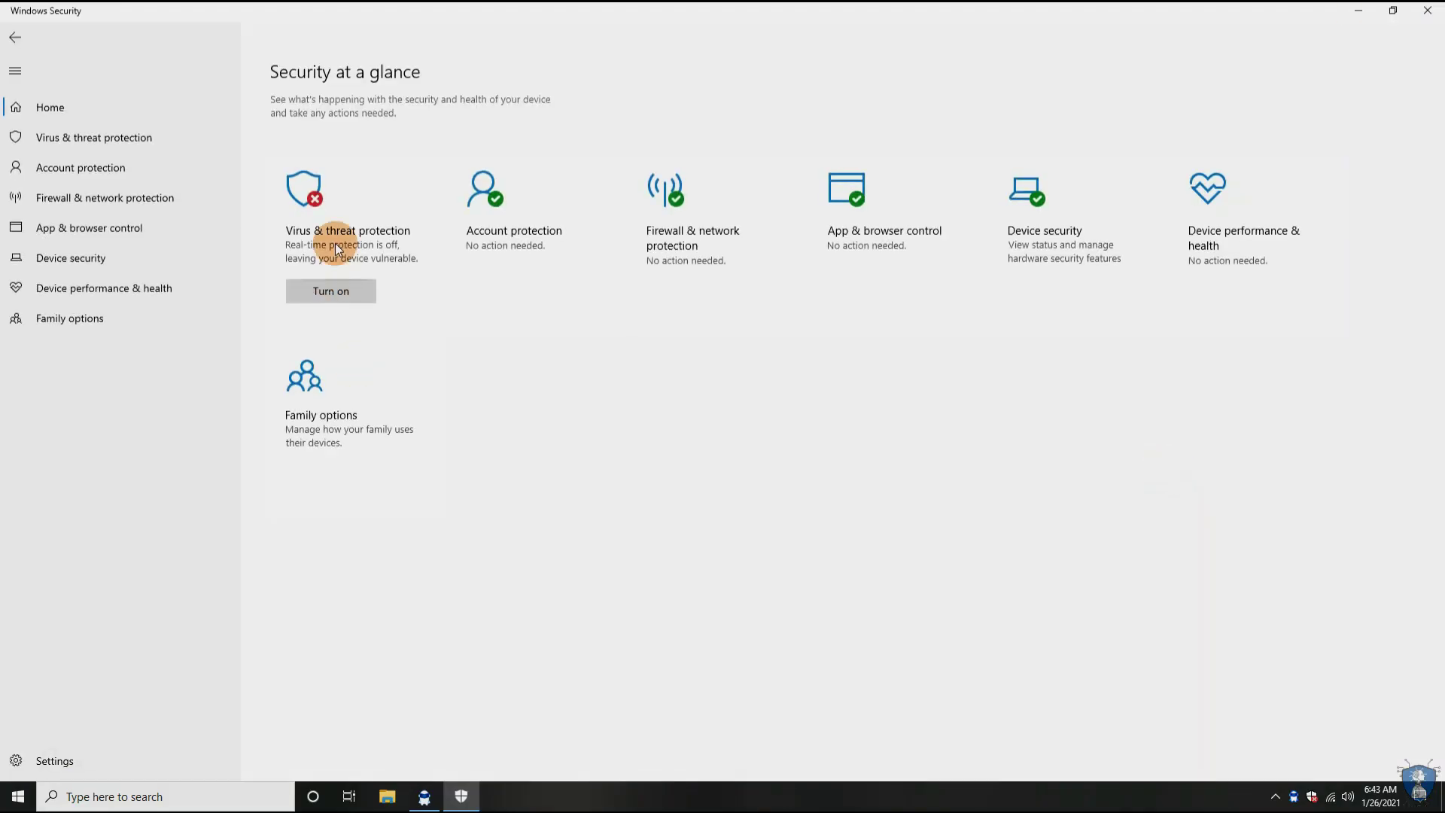
Open Windows Security's virus protection settings and StopX's Basic settings page.
{"action": "left_click", "coordinate": [336, 242]}
{"action": "left_click", "coordinate": [331, 497]}
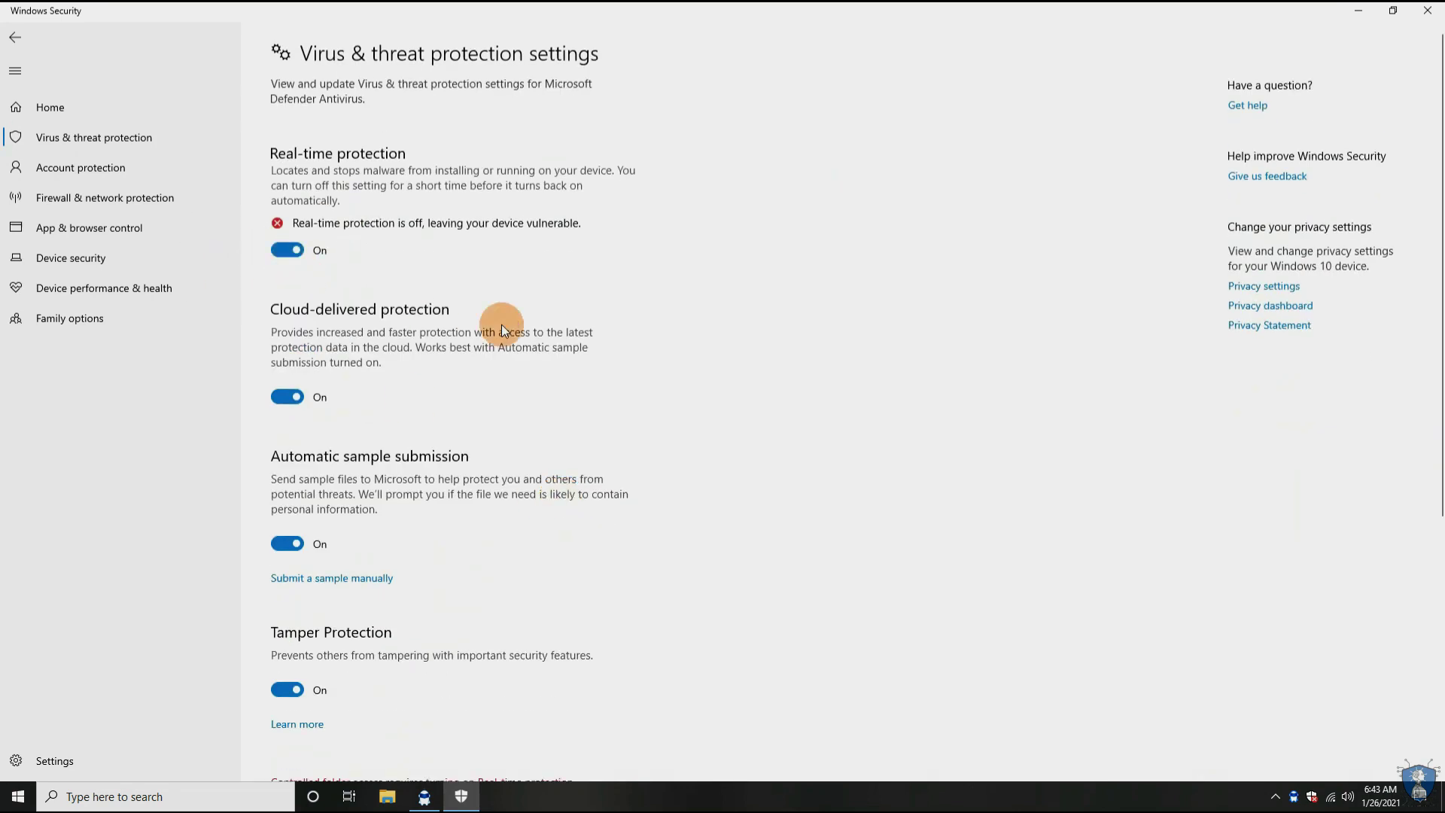
{"action": "scroll", "coordinate": [501, 323], "scroll_direction": "down", "scroll_amount": 1}
{"action": "left_click", "coordinate": [425, 796]}
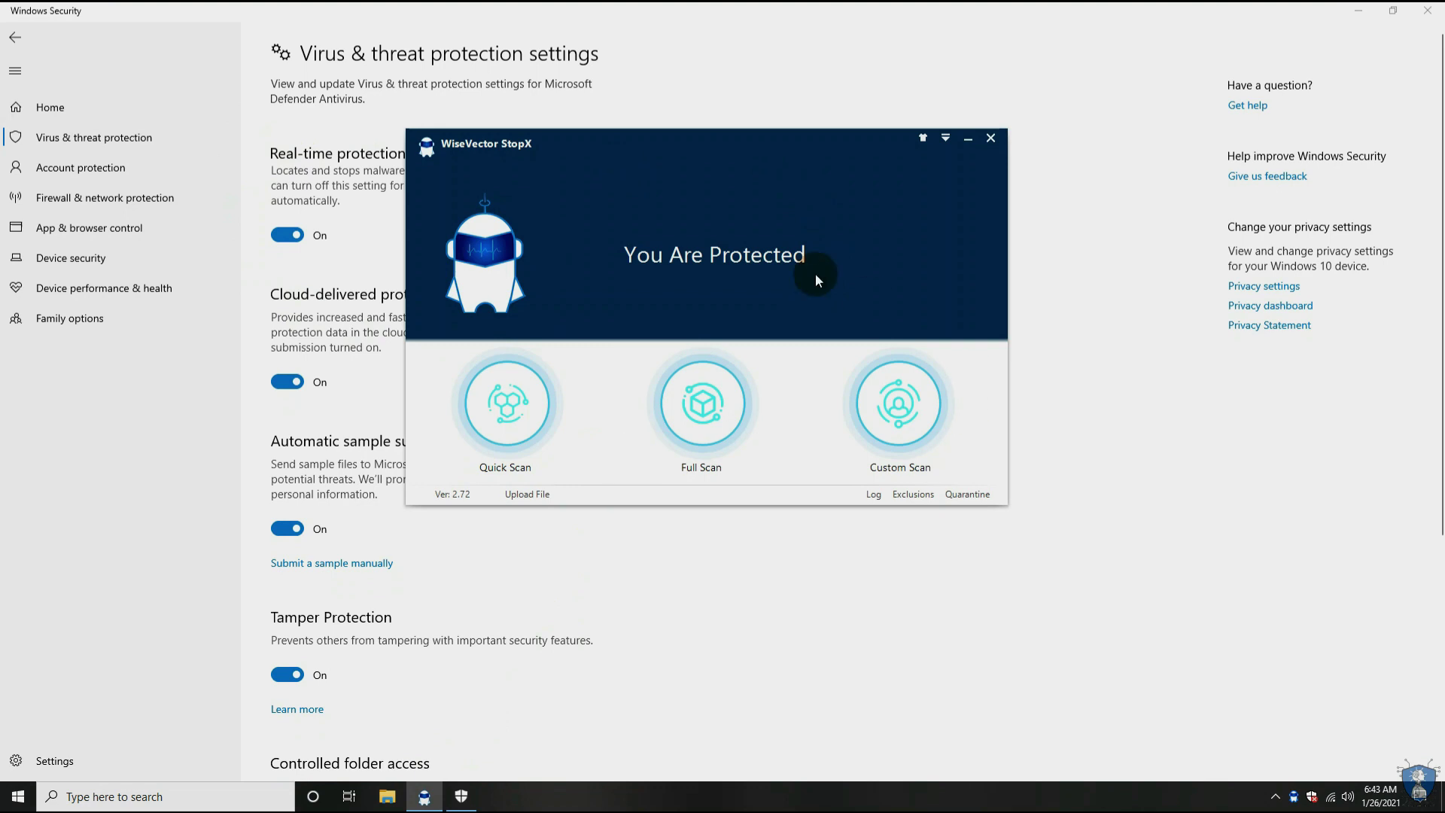
{"action": "left_click", "coordinate": [946, 139]}
{"action": "left_click", "coordinate": [952, 160]}
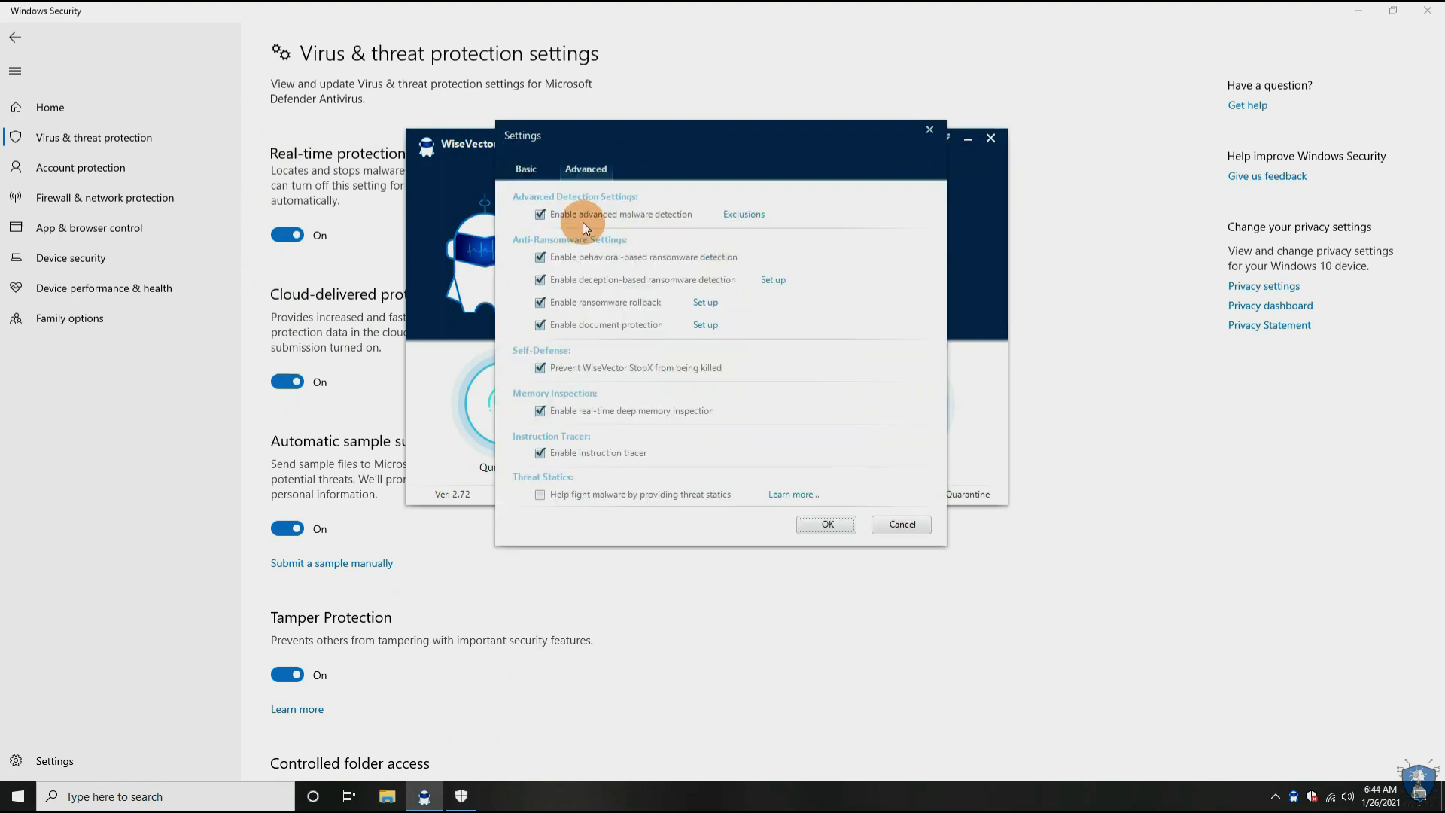
{"action": "left_click", "coordinate": [525, 170]}
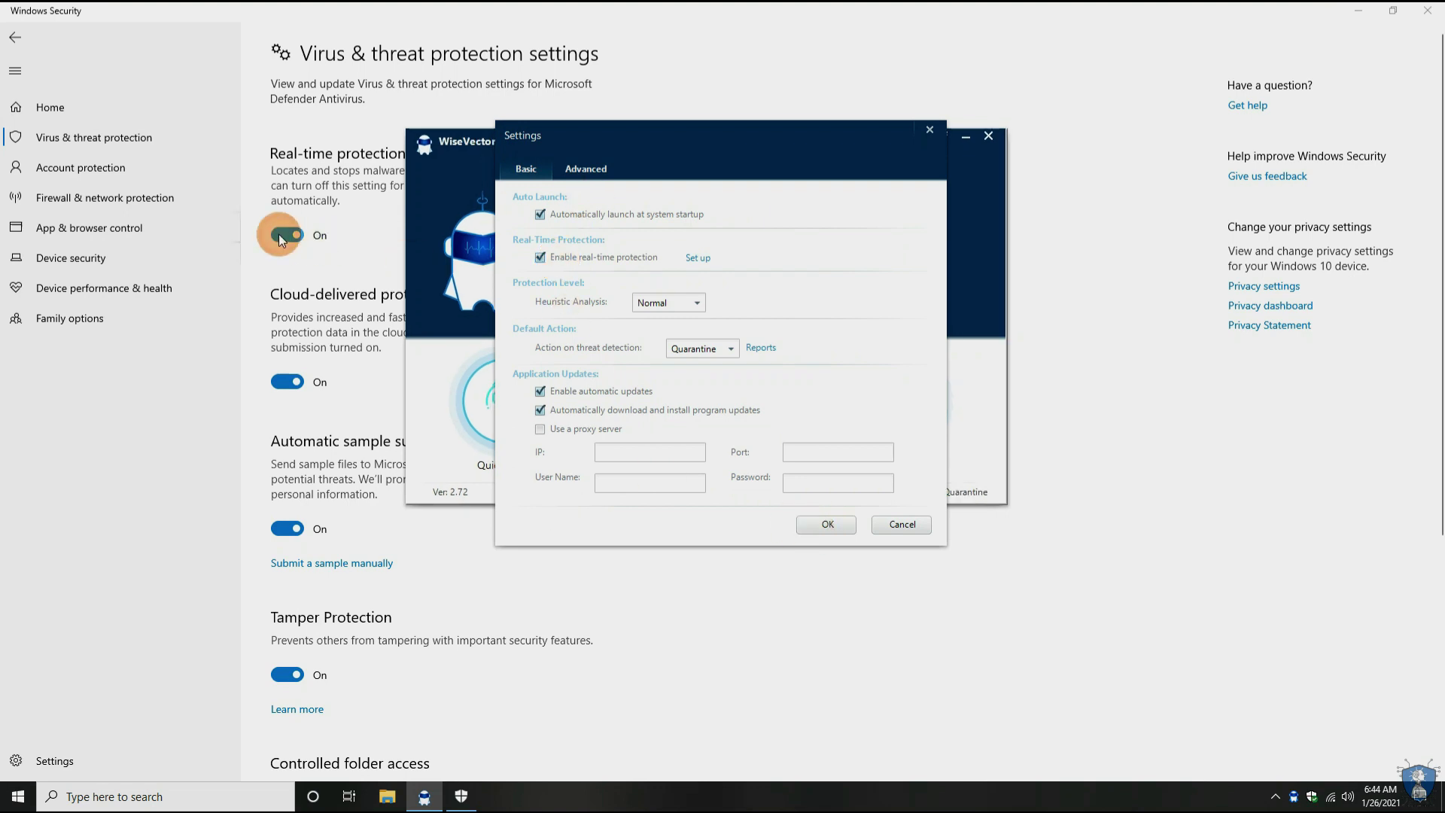
Turn off Defender real-time protection, close Windows Security, and untick StopX real-time protection.
{"action": "left_click", "coordinate": [279, 235]}
{"action": "left_click", "coordinate": [1429, 15]}
{"action": "left_click", "coordinate": [946, 137]}
{"action": "left_click", "coordinate": [649, 208]}
{"action": "left_click", "coordinate": [539, 258]}
Confirm the StopX change, minimize it, and extract 26-01-21.rar here with its password.
{"action": "left_click", "coordinate": [827, 524]}
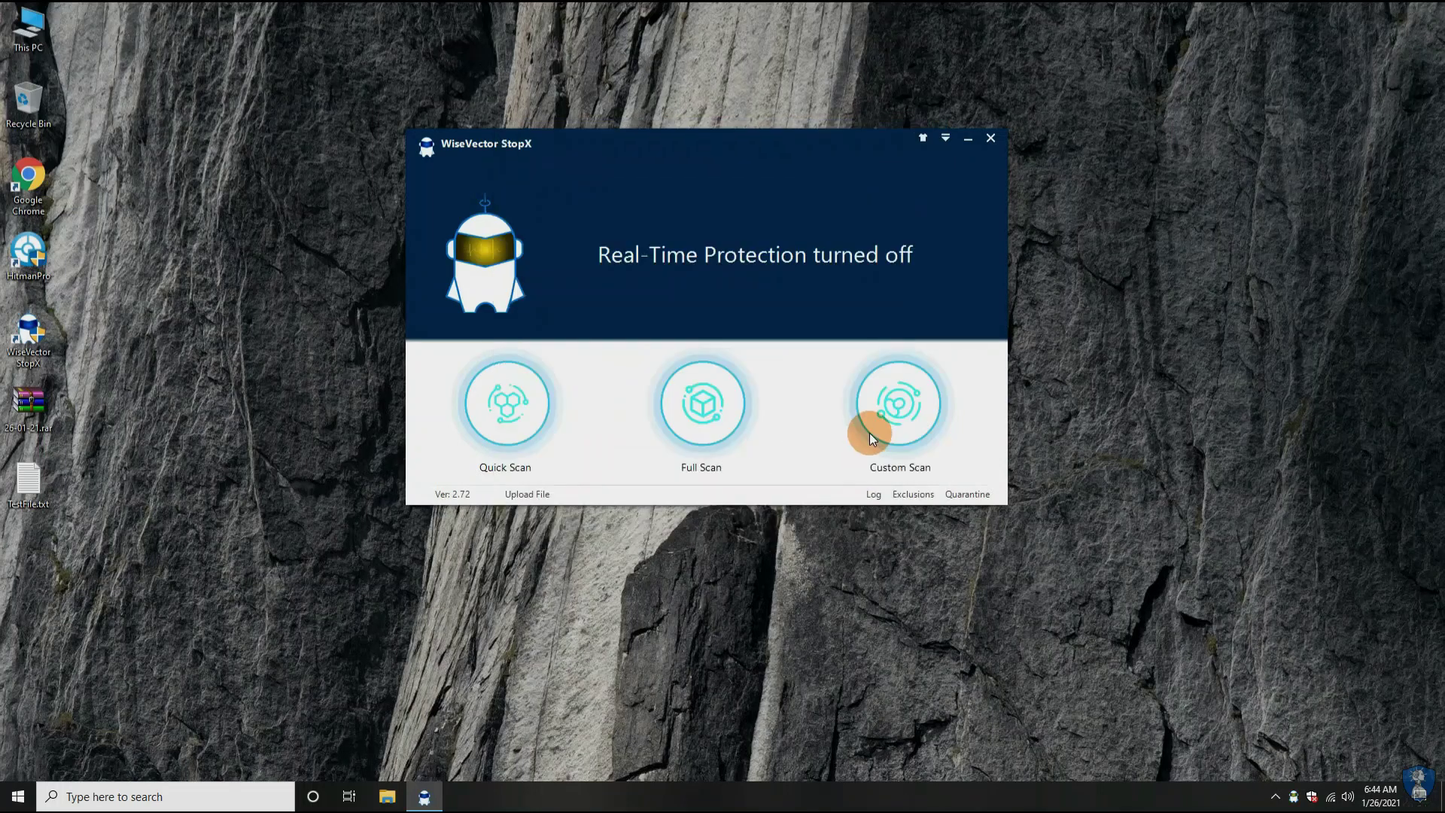
{"action": "left_click", "coordinate": [967, 142]}
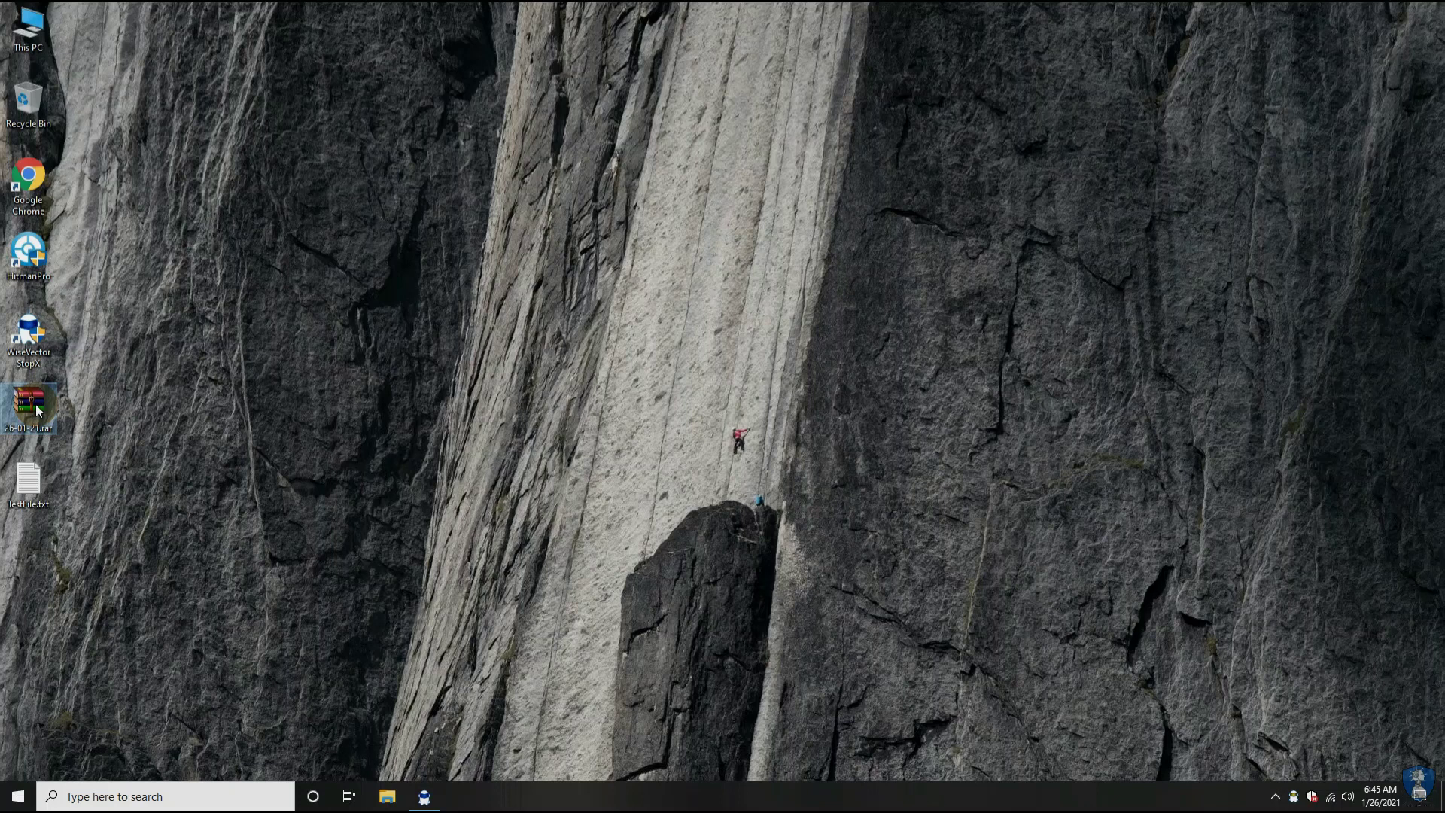
{"action": "right_click", "coordinate": [35, 406]}
{"action": "left_click", "coordinate": [107, 483]}
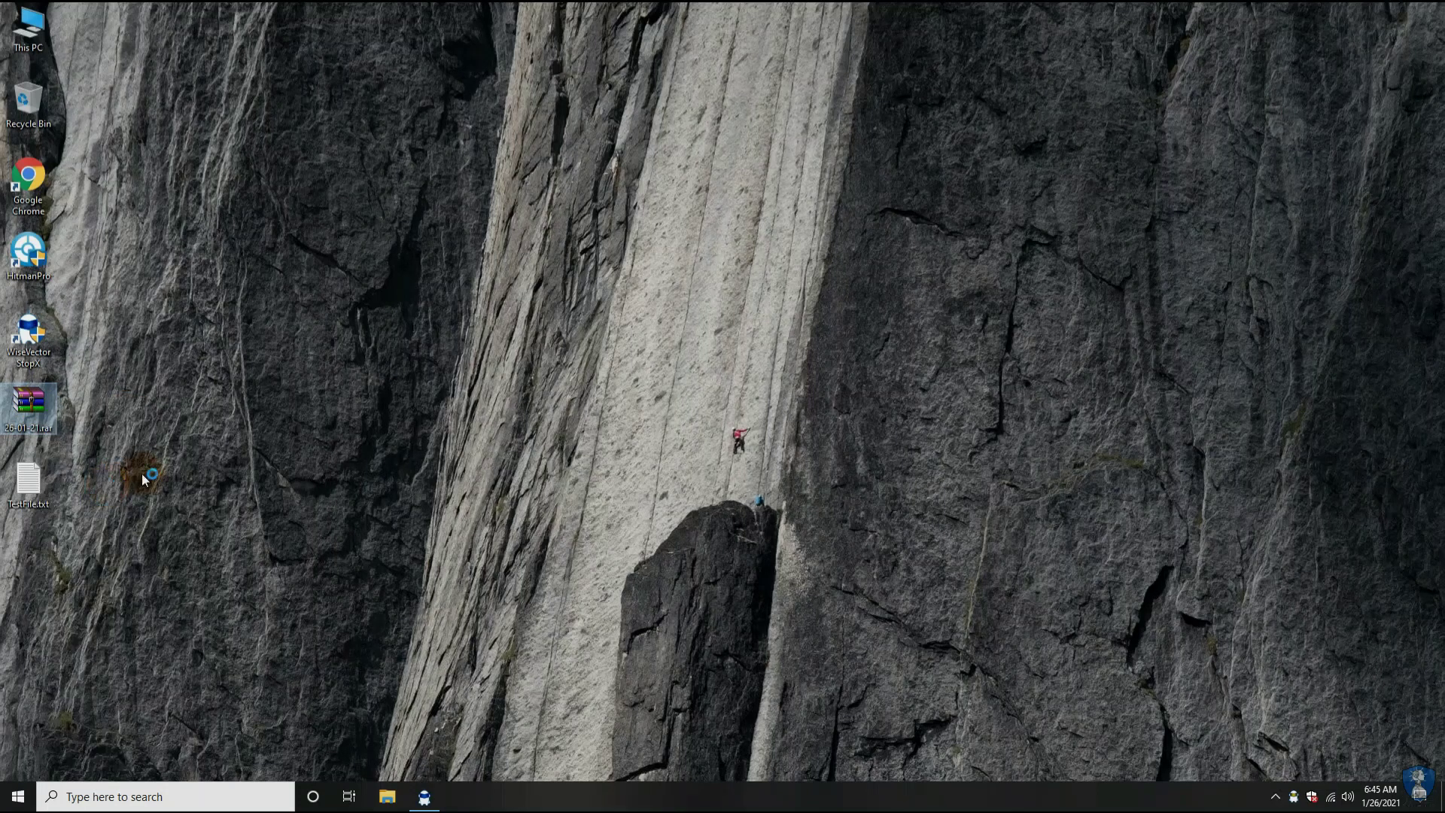
{"action": "left_click", "coordinate": [629, 356]}
{"action": "key", "text": "Return"}
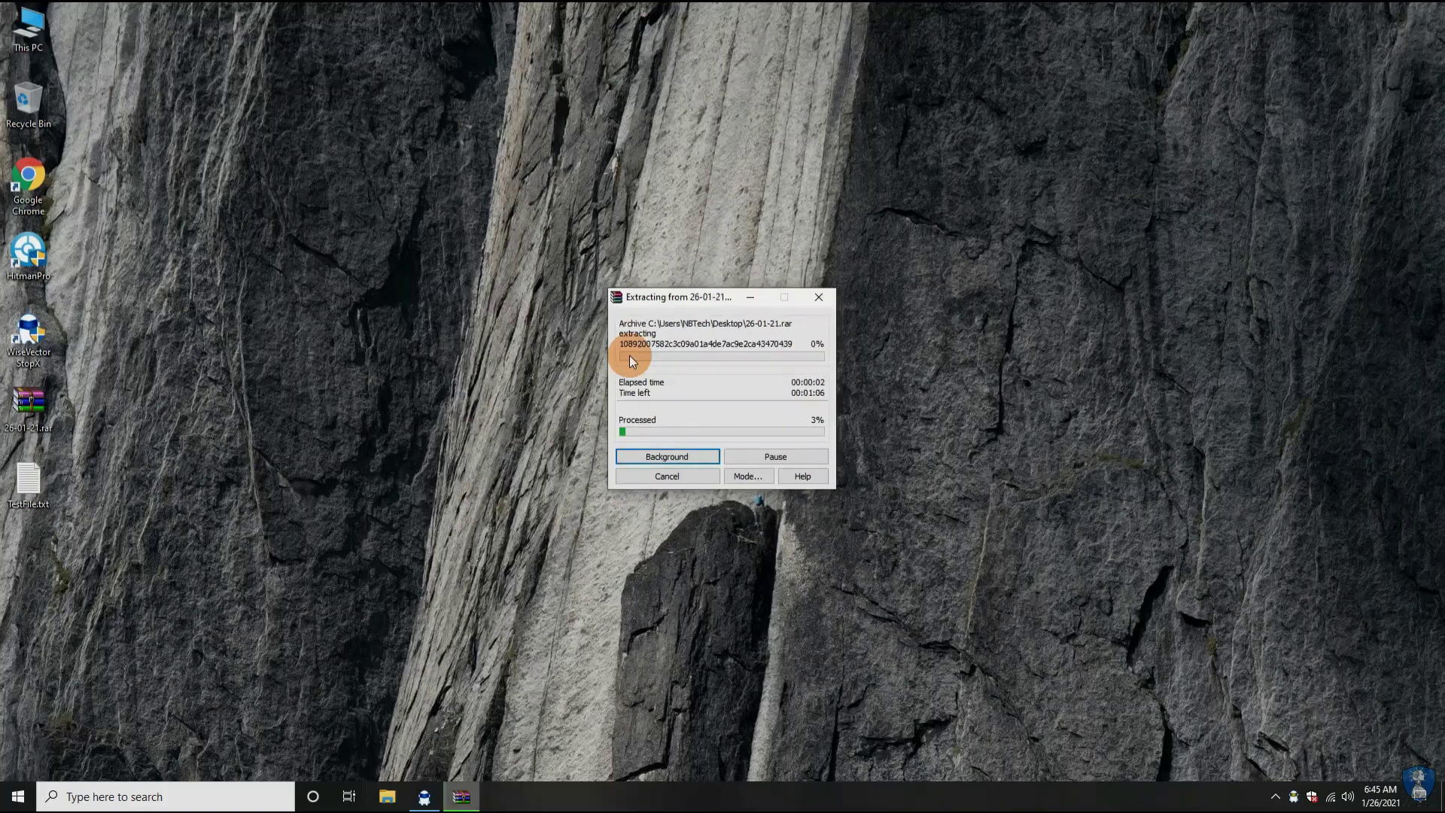
Open the WiseVector tray icon's options and close them without changes.
{"action": "left_click", "coordinate": [1295, 803]}
{"action": "right_click", "coordinate": [1294, 802]}
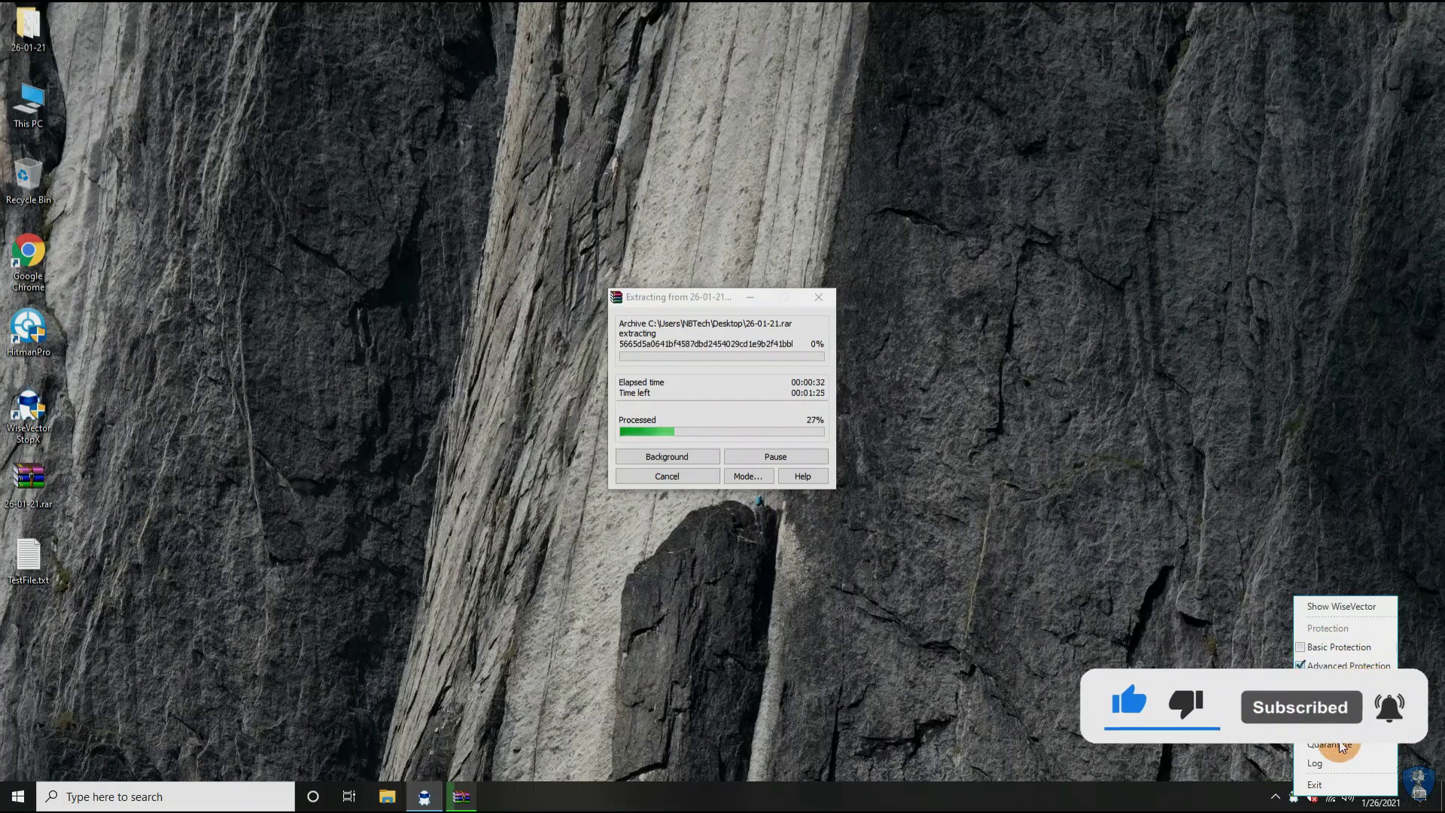
{"action": "left_click", "coordinate": [1312, 516]}
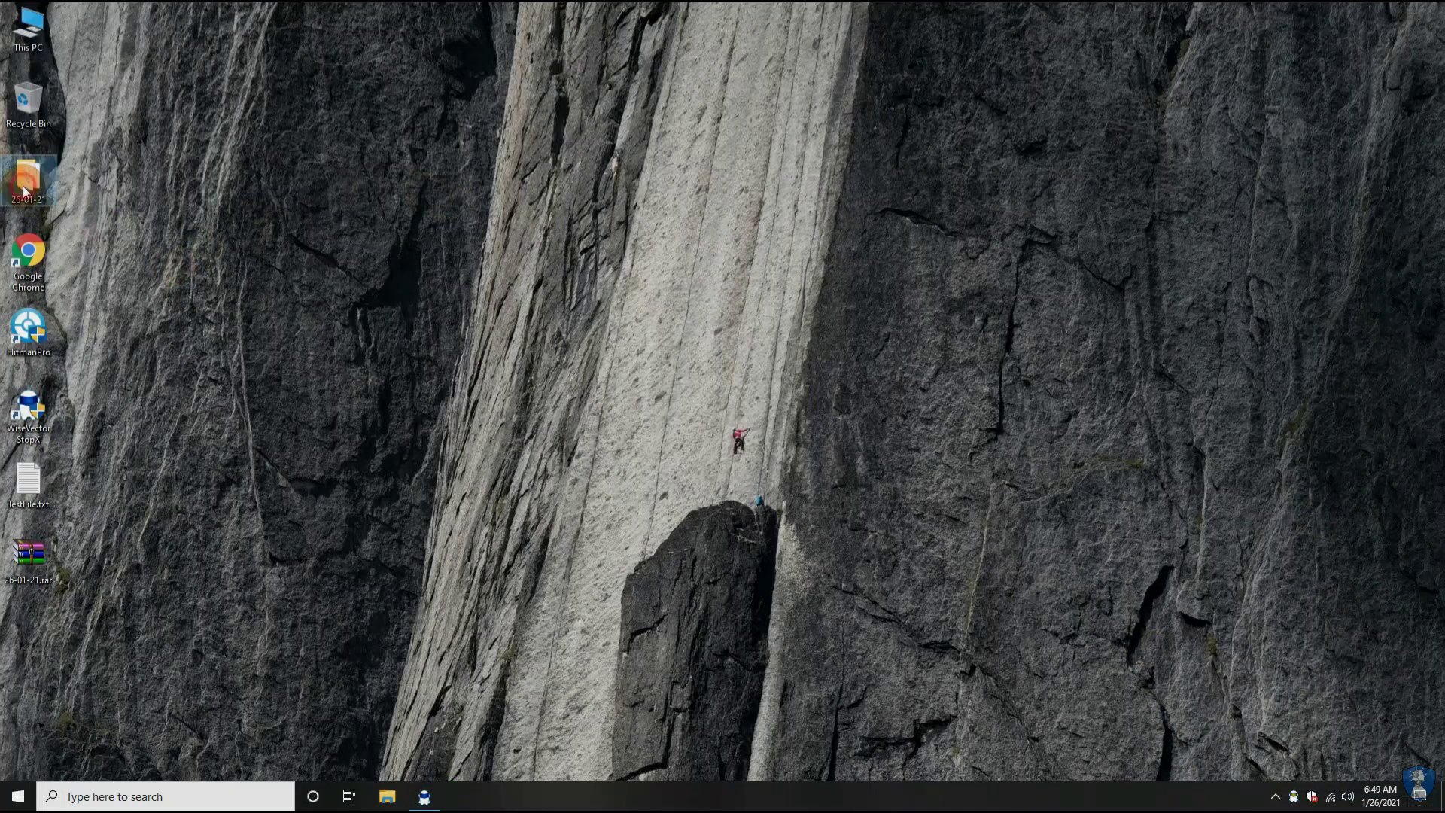
Maximize the 26-01-21 folder, sort it by type, and inspect the APK, DLL and BIN samples.
{"action": "left_click", "coordinate": [469, 288]}
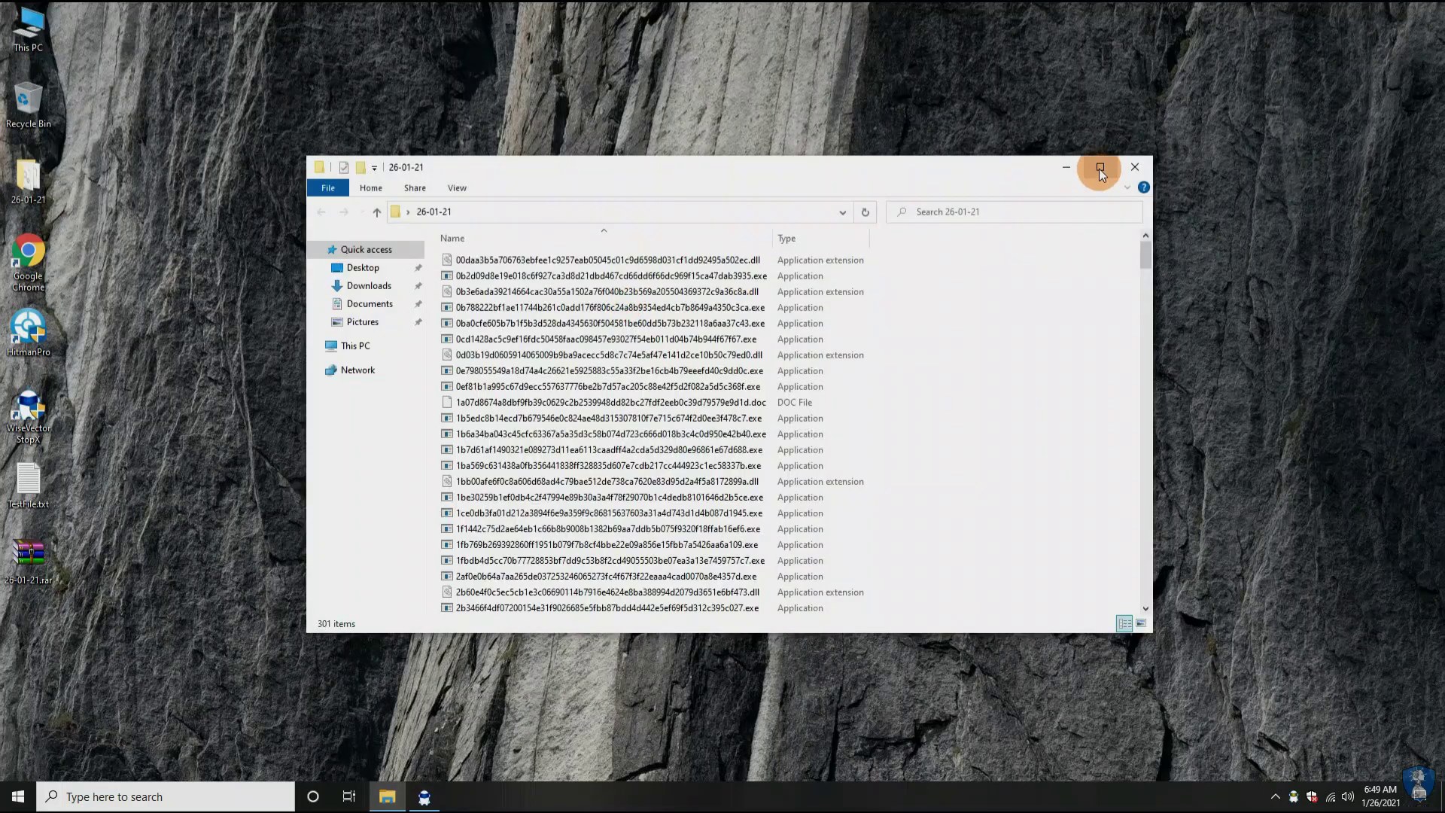
{"action": "left_click", "coordinate": [1099, 168]}
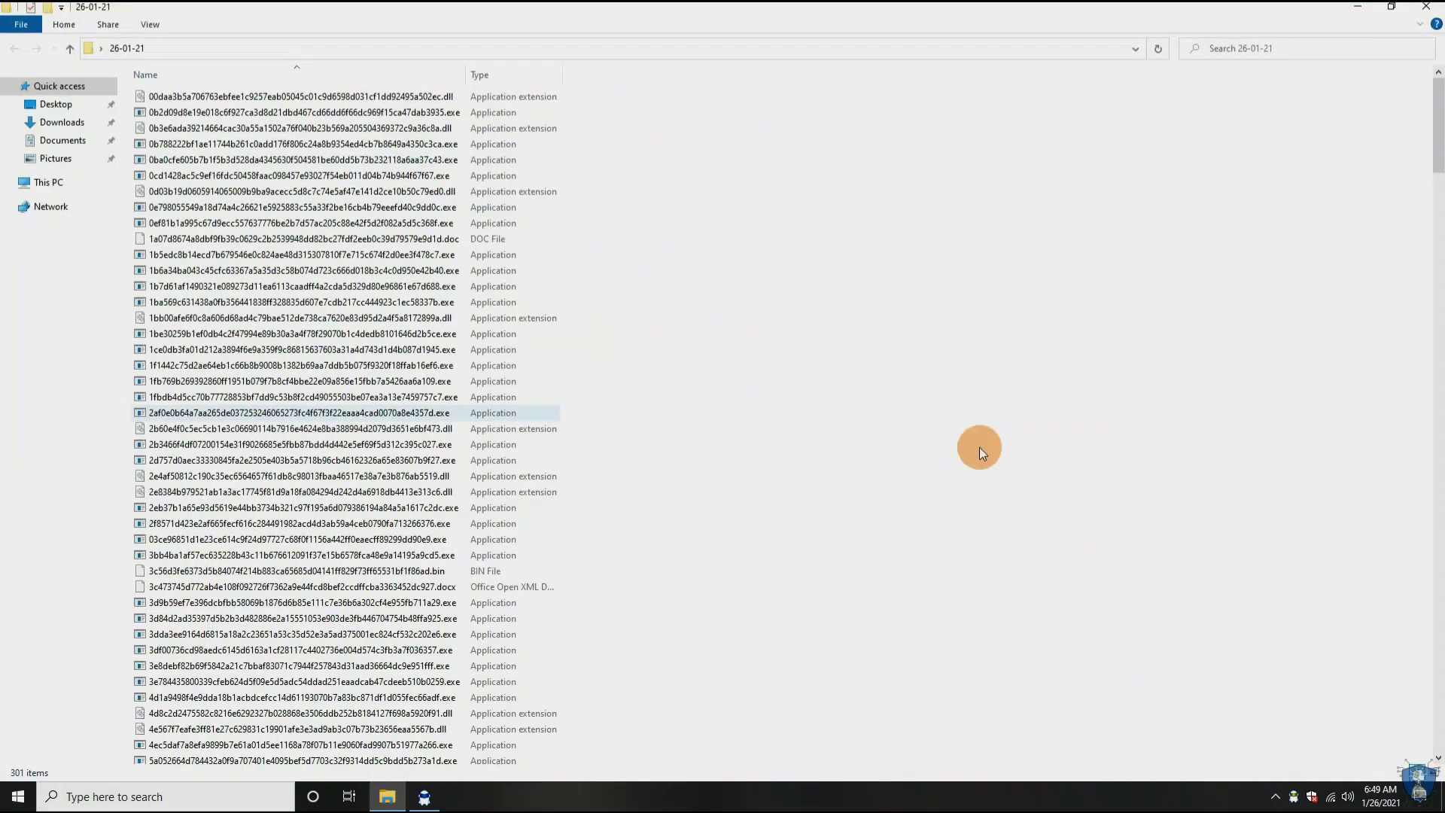
{"action": "left_click", "coordinate": [491, 75]}
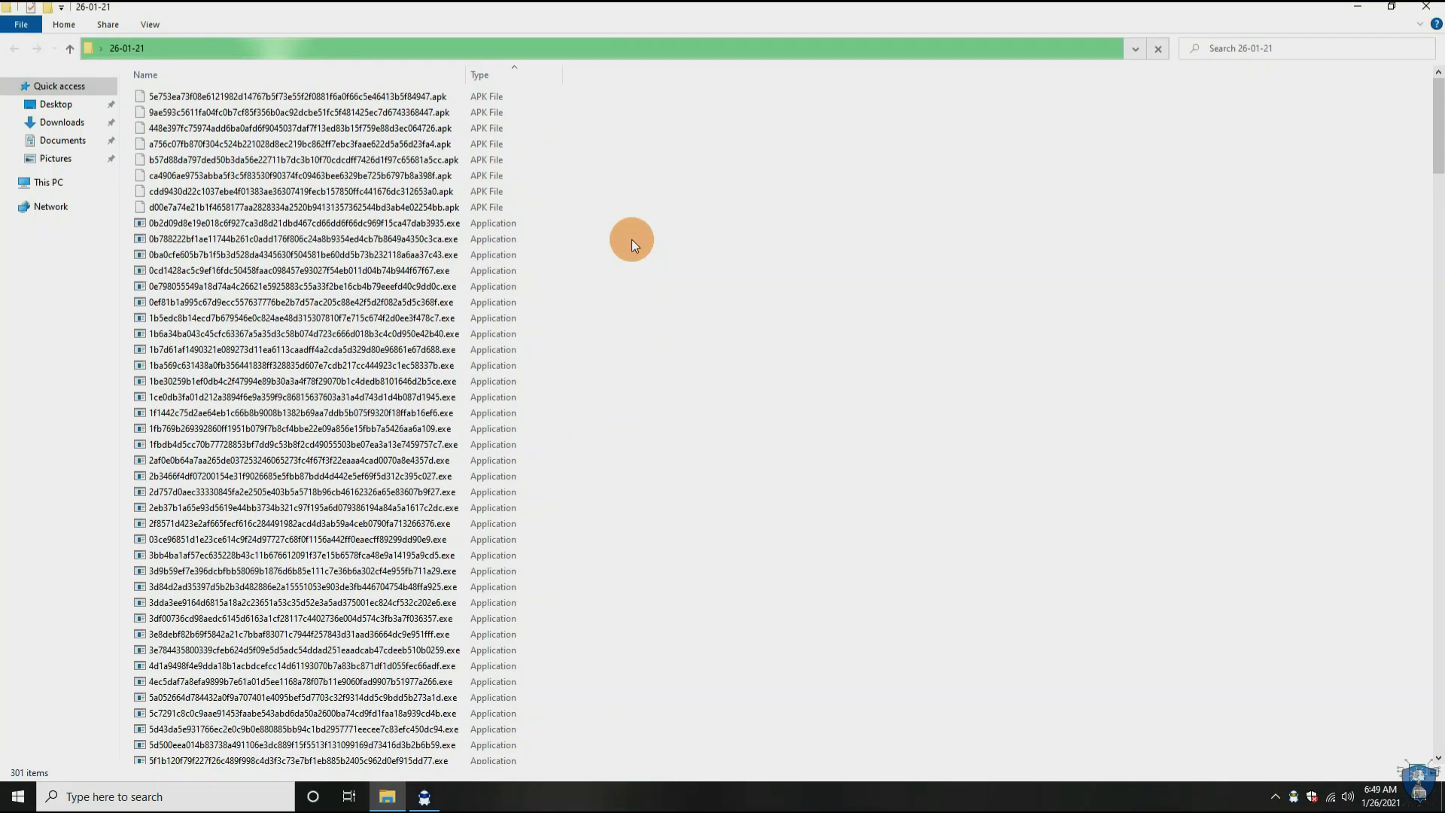
{"action": "left_click_drag", "start_coordinate": [512, 125], "coordinate": [579, 214]}
{"action": "scroll", "coordinate": [752, 400], "scroll_direction": "down", "scroll_amount": 20}
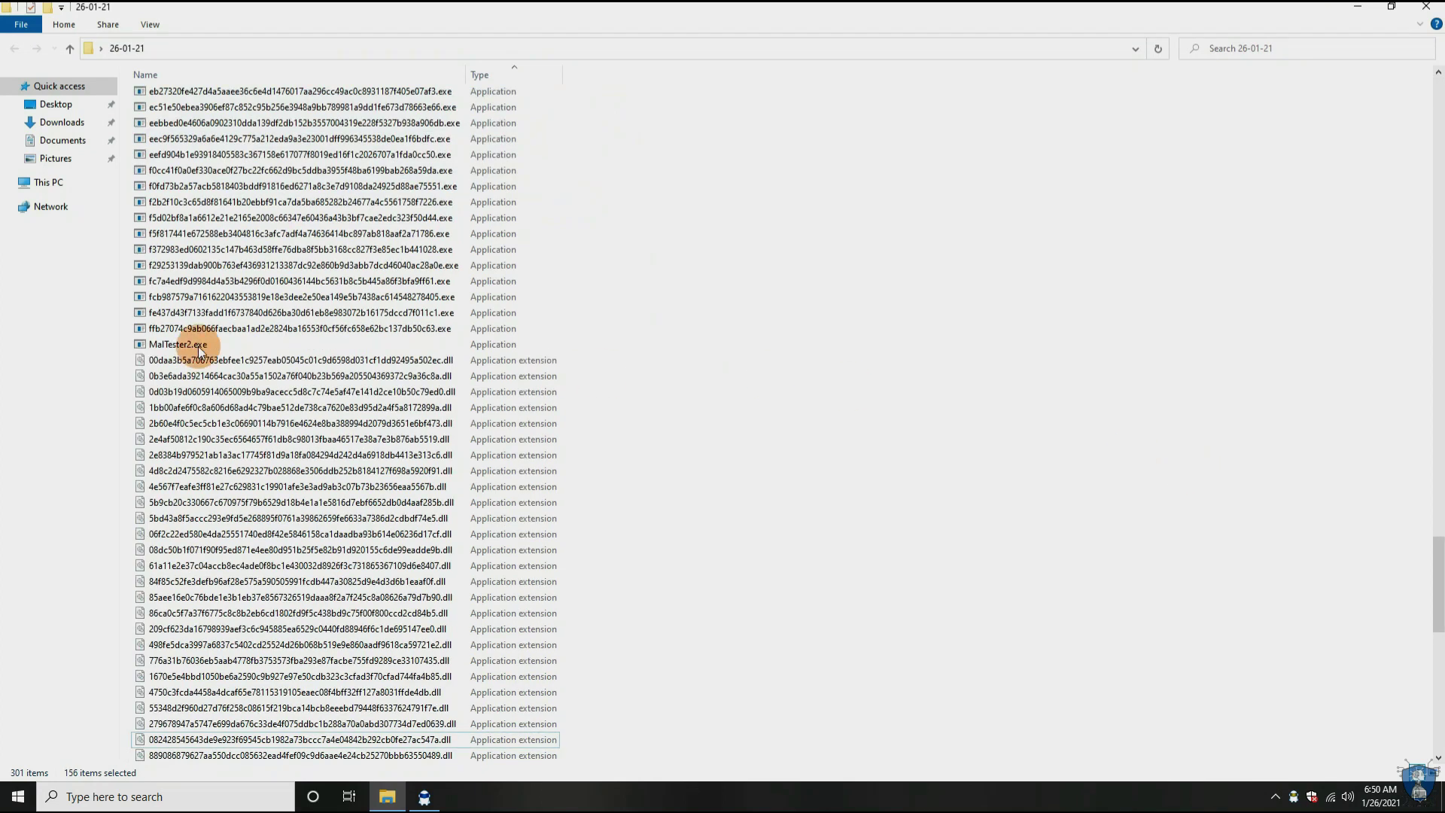
{"action": "left_click", "coordinate": [500, 330]}
{"action": "left_click", "coordinate": [536, 362]}
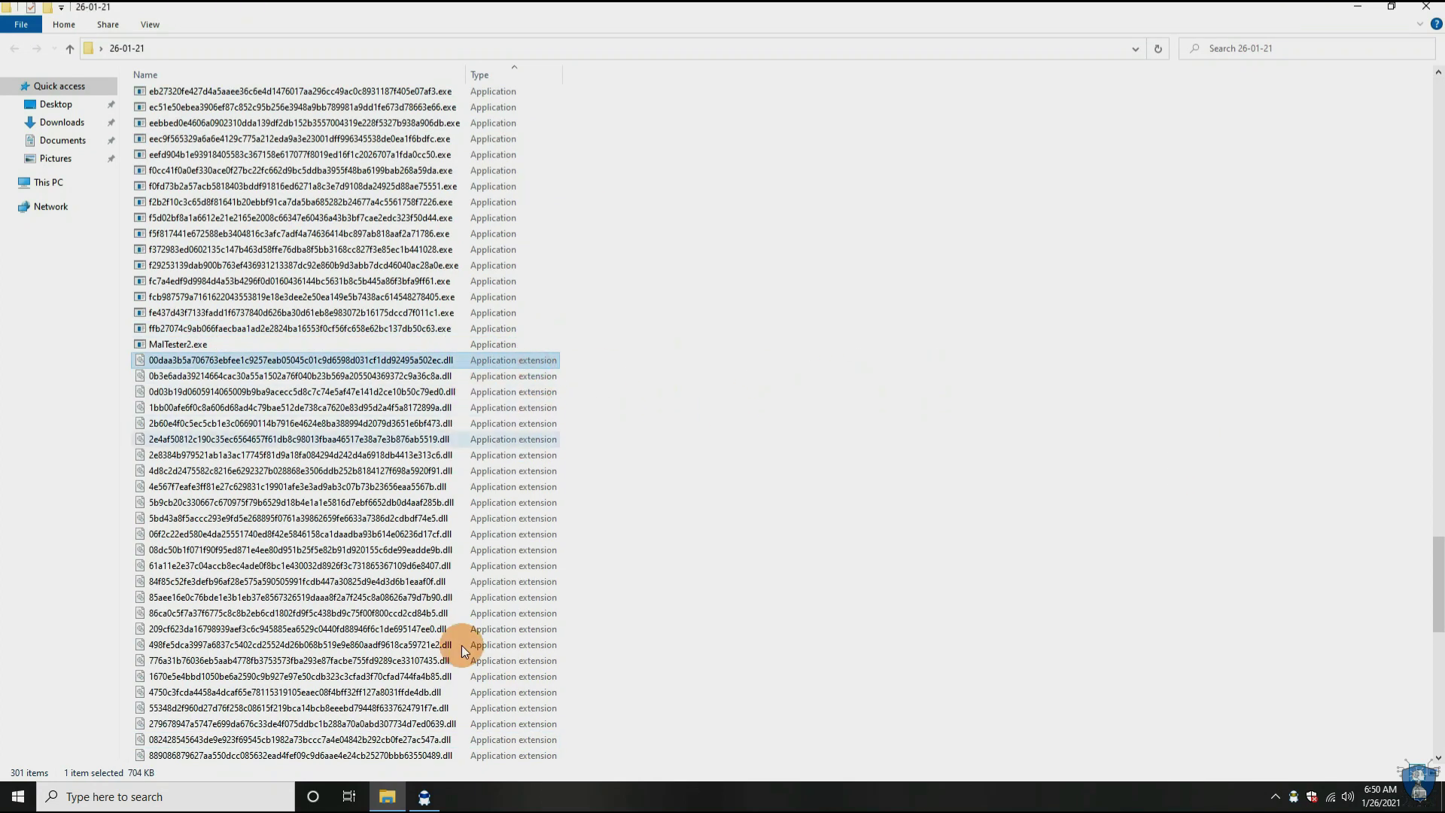
{"action": "scroll", "coordinate": [585, 566], "scroll_direction": "down", "scroll_amount": 13}
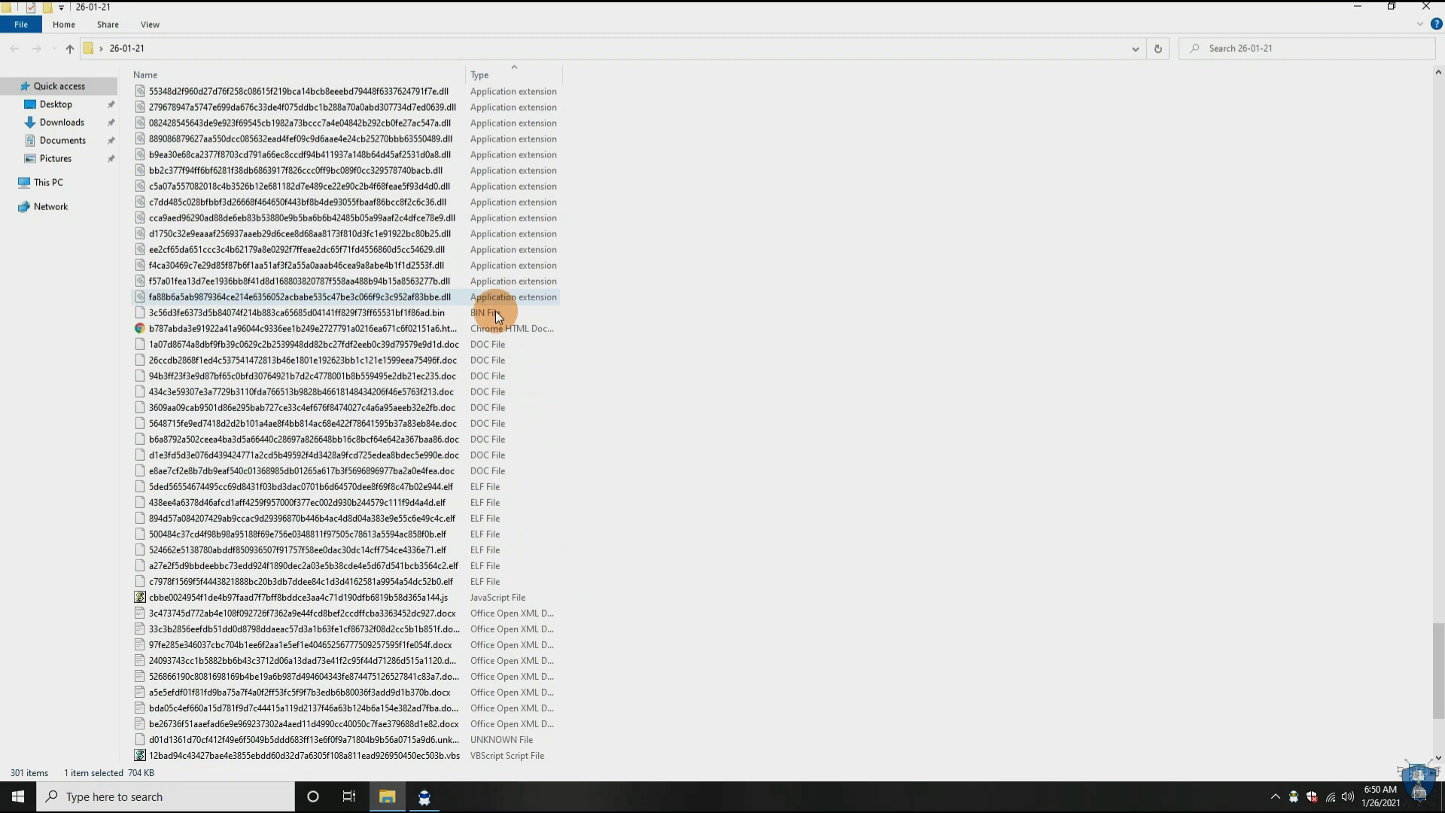
{"action": "left_click", "coordinate": [495, 312]}
Widen the Name and Type columns and step through the ELF, JavaScript, docx, jar and xls samples.
{"action": "left_click_drag", "start_coordinate": [466, 75], "coordinate": [511, 86]}
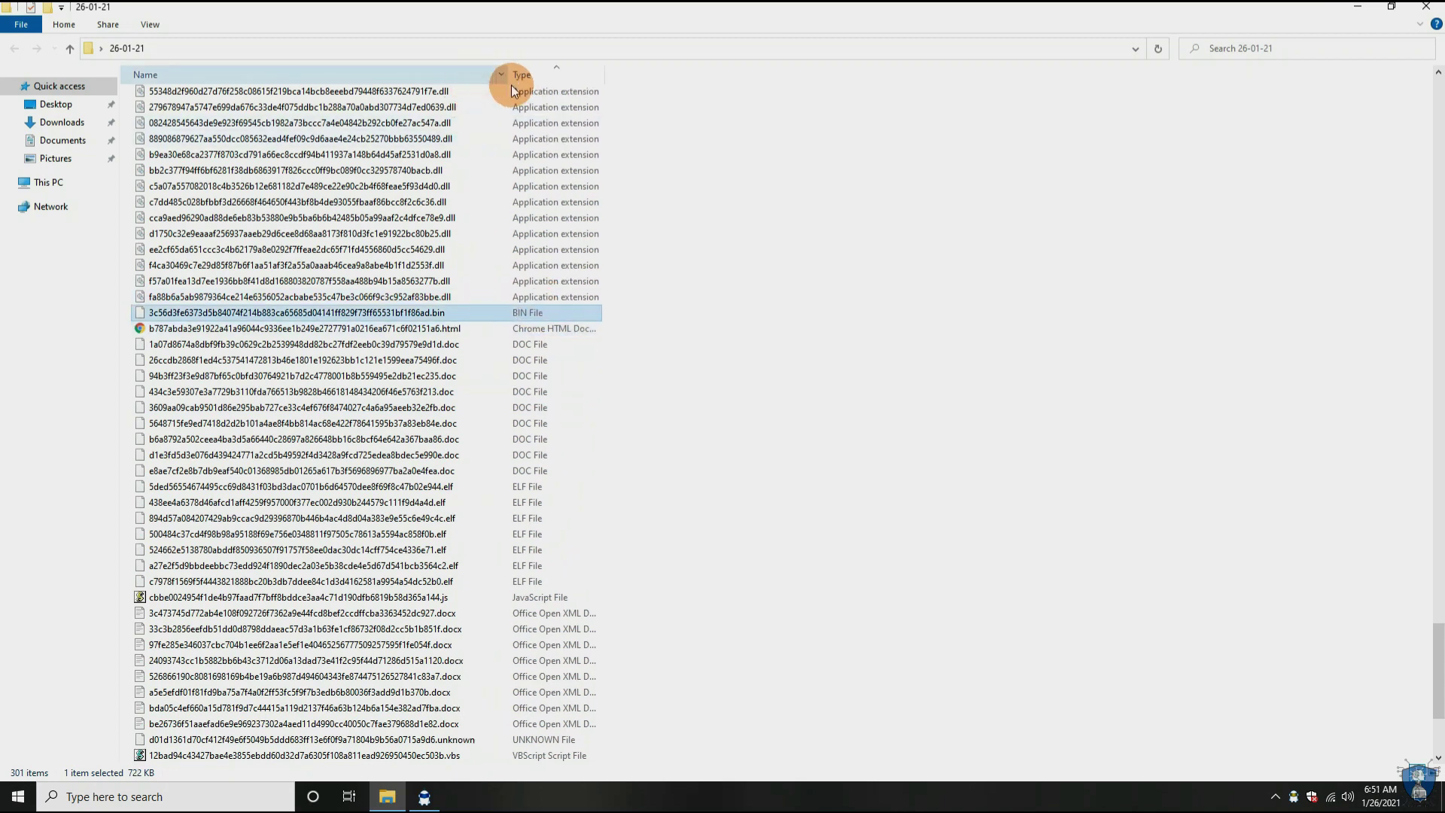
{"action": "left_click", "coordinate": [489, 329]}
{"action": "left_click", "coordinate": [487, 346]}
{"action": "left_click", "coordinate": [486, 487]}
{"action": "left_click", "coordinate": [485, 536]}
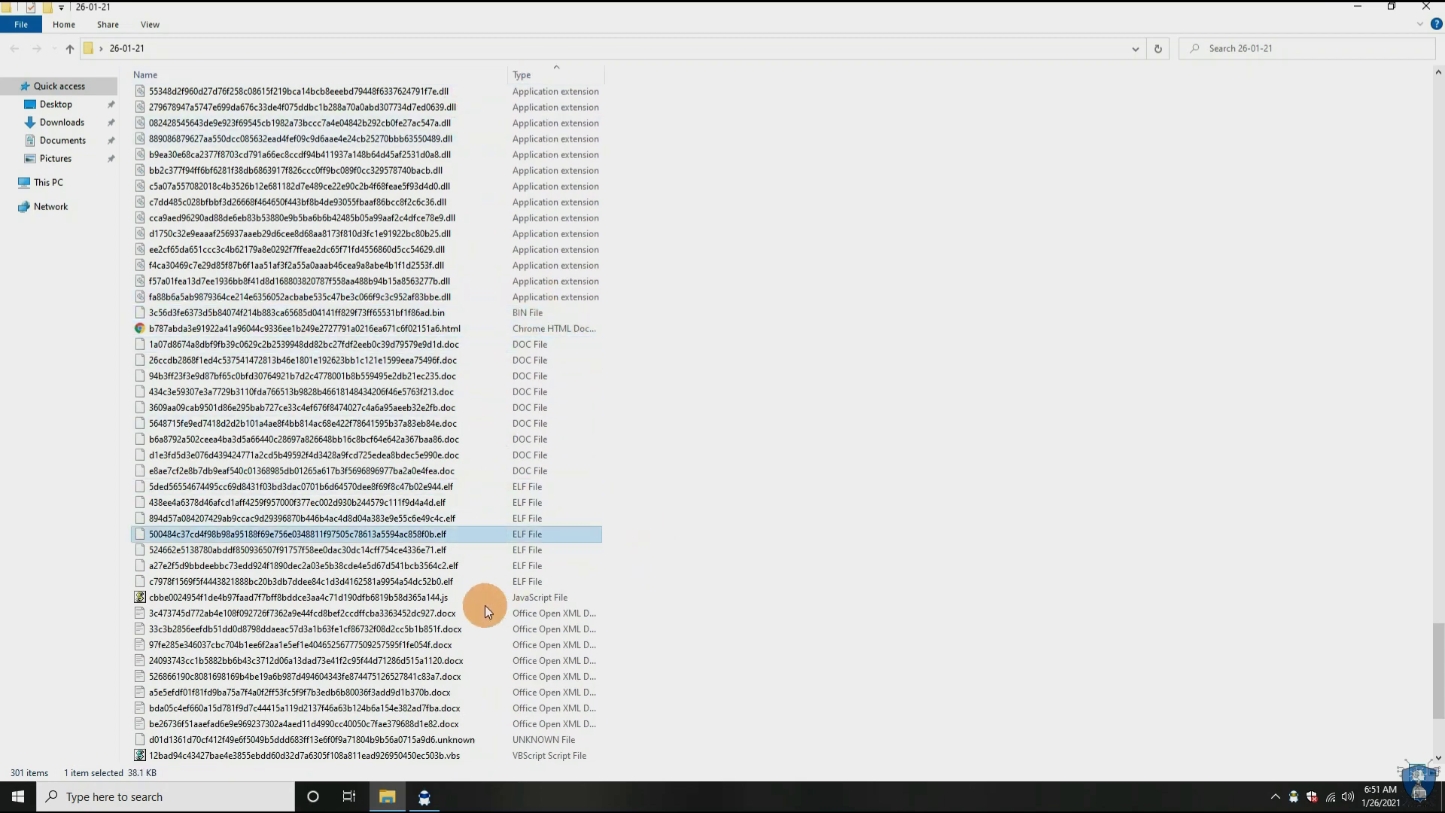
{"action": "left_click", "coordinate": [497, 599]}
{"action": "scroll", "coordinate": [765, 559], "scroll_direction": "down", "scroll_amount": 3}
{"action": "left_click", "coordinate": [591, 486]}
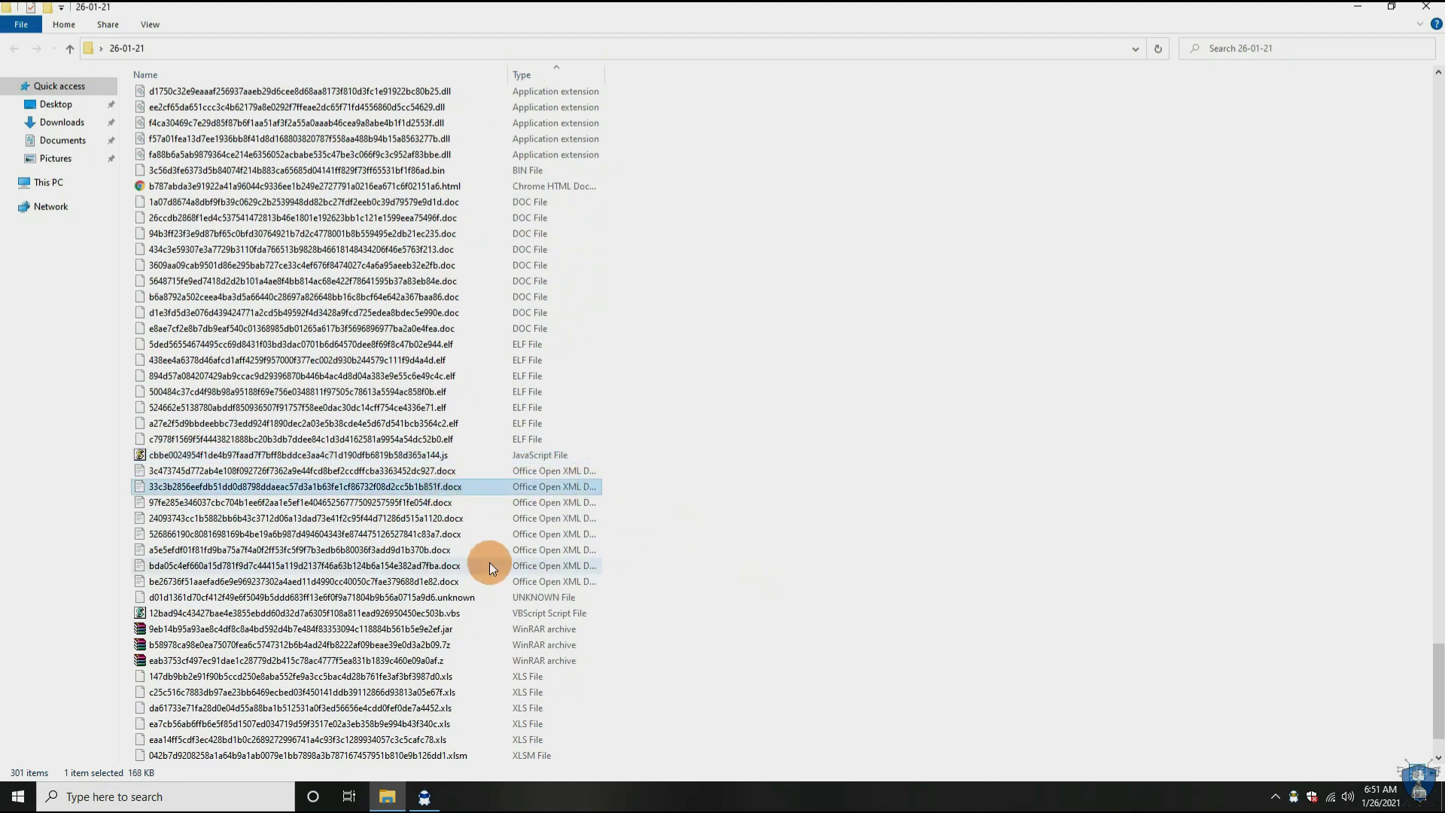
{"action": "double_click", "coordinate": [603, 72]}
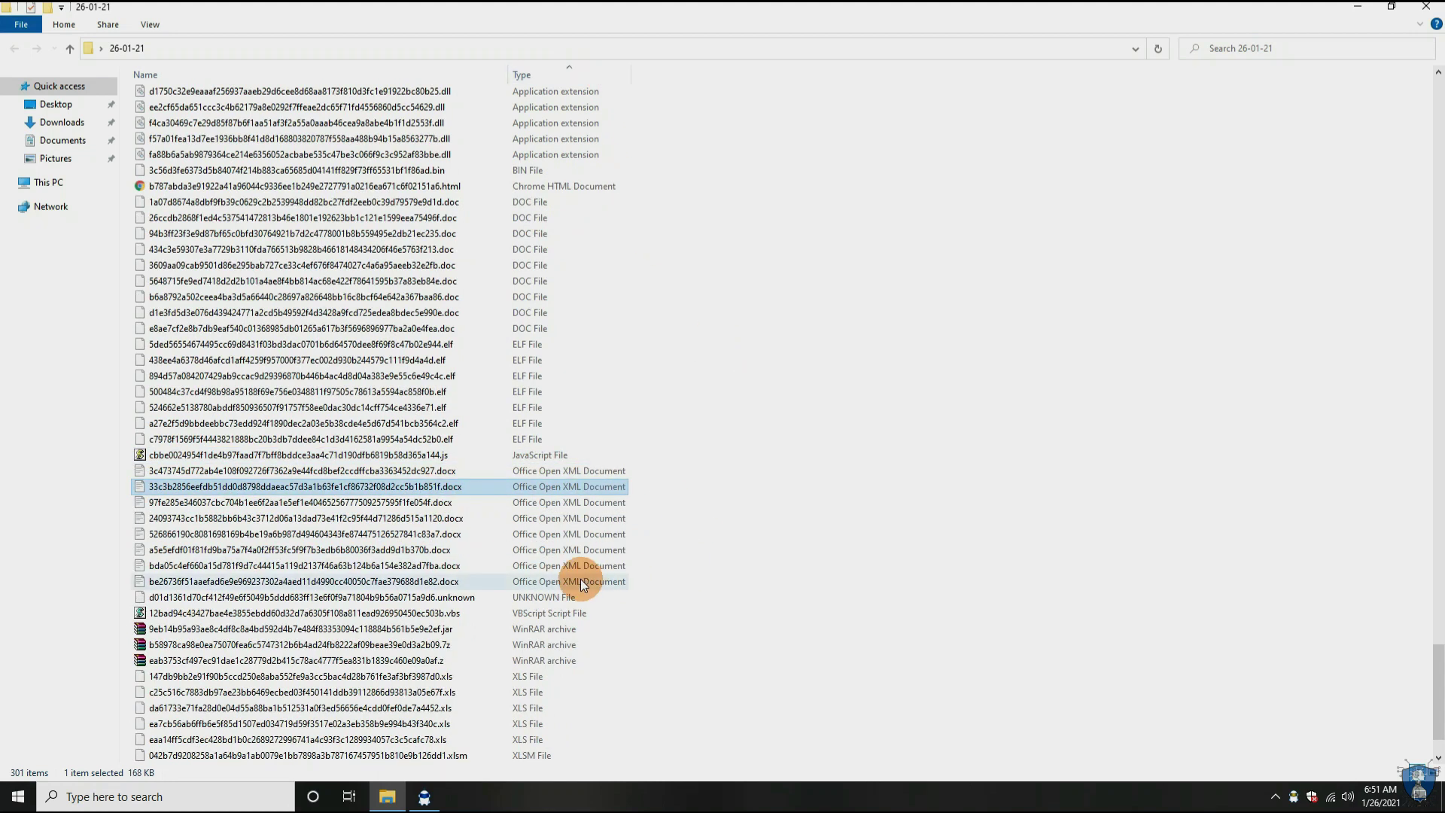
{"action": "left_click", "coordinate": [602, 629]}
{"action": "scroll", "coordinate": [711, 617], "scroll_direction": "down", "scroll_amount": 2}
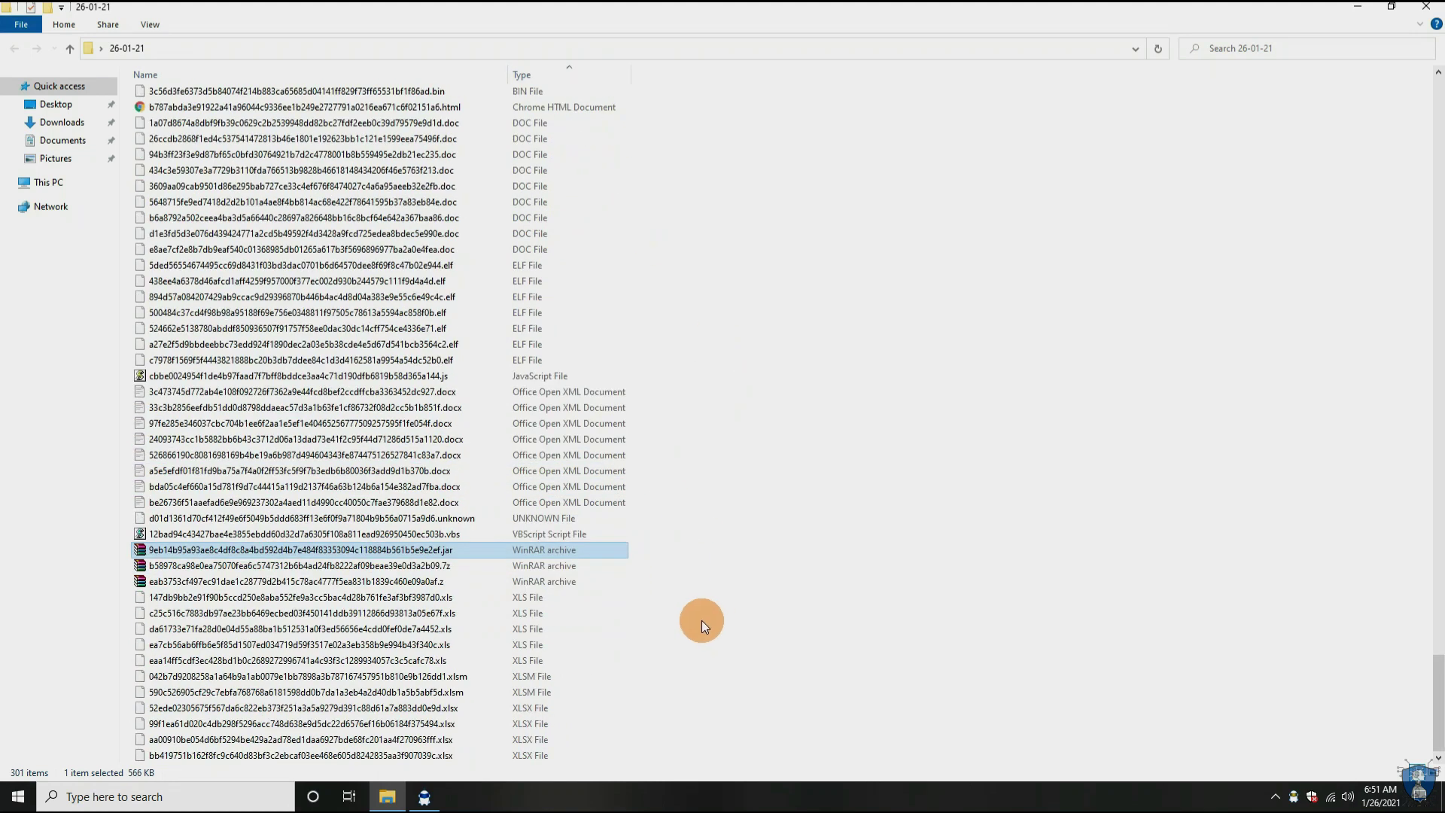
{"action": "left_click", "coordinate": [584, 631]}
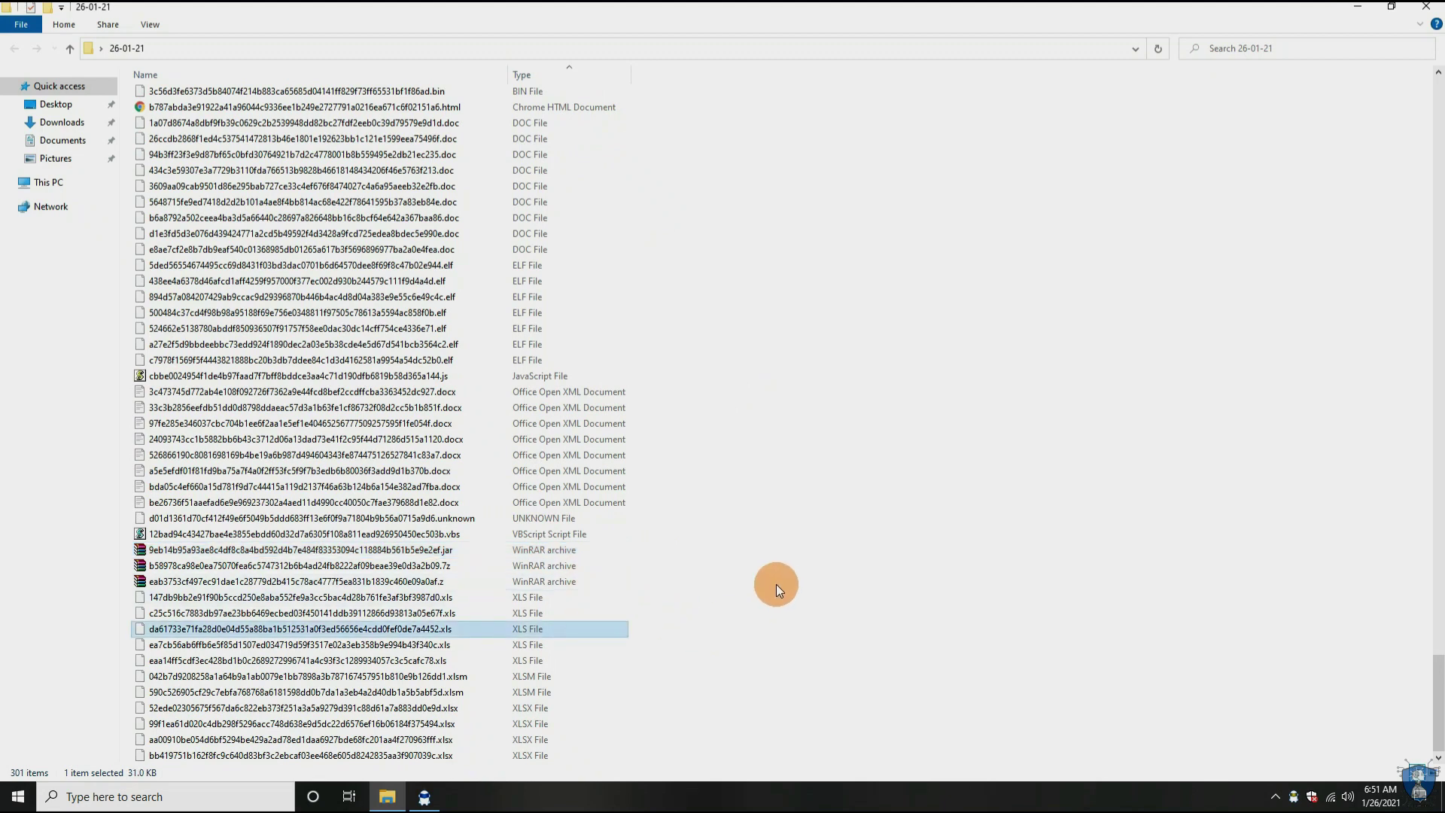
{"action": "scroll", "coordinate": [767, 584], "scroll_direction": "up", "scroll_amount": 15}
Select every file except MalTester2.exe, then hide the folder window to show the desktop.
{"action": "key", "text": "ctrl+a"}
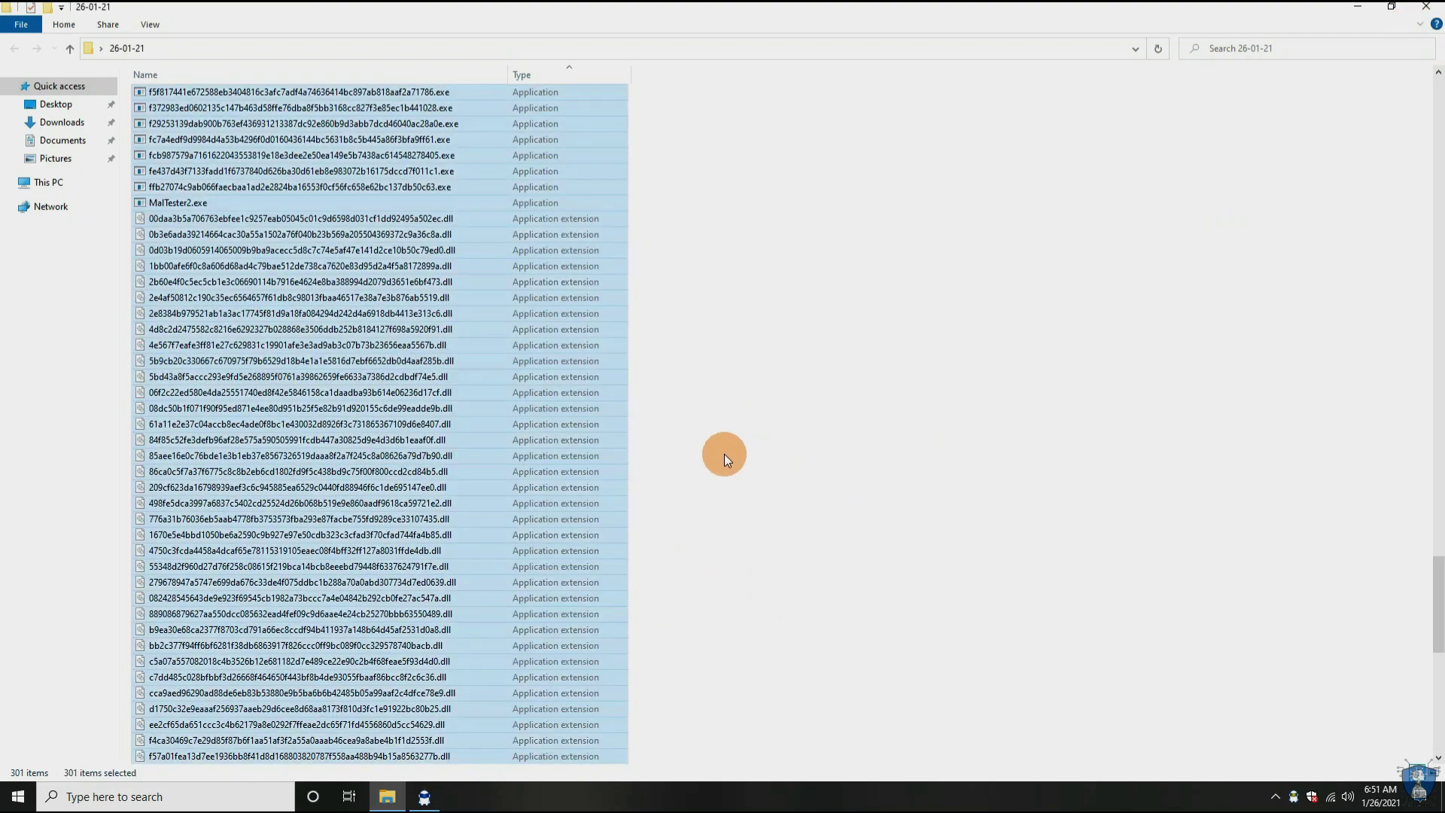
{"action": "left_click", "coordinate": [181, 202], "text": "ctrl"}
{"action": "key", "text": "super+d"}
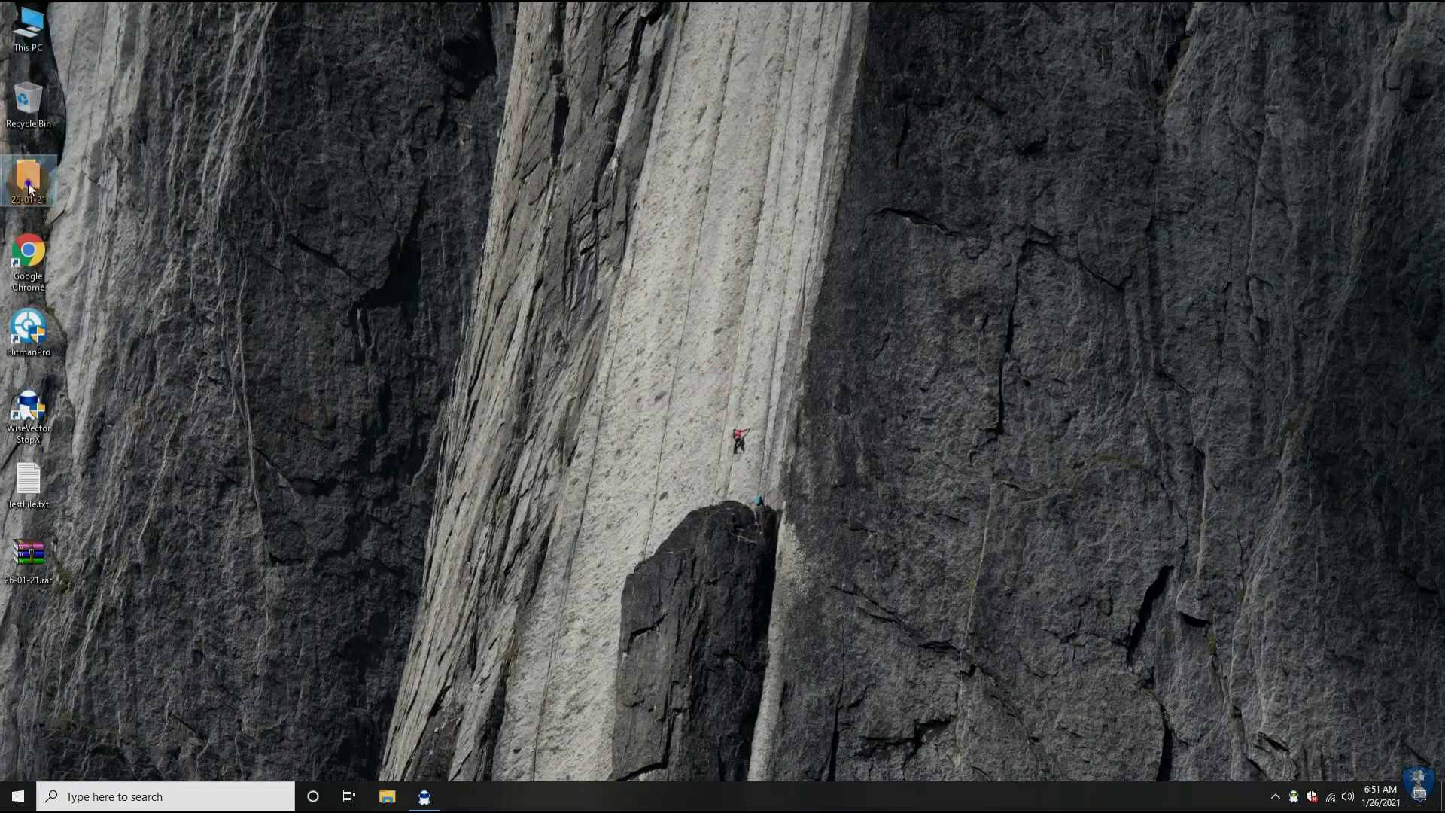
Run a WiseVector StopX scan on the 26-01-21 desktop folder.
{"action": "right_click", "coordinate": [28, 186]}
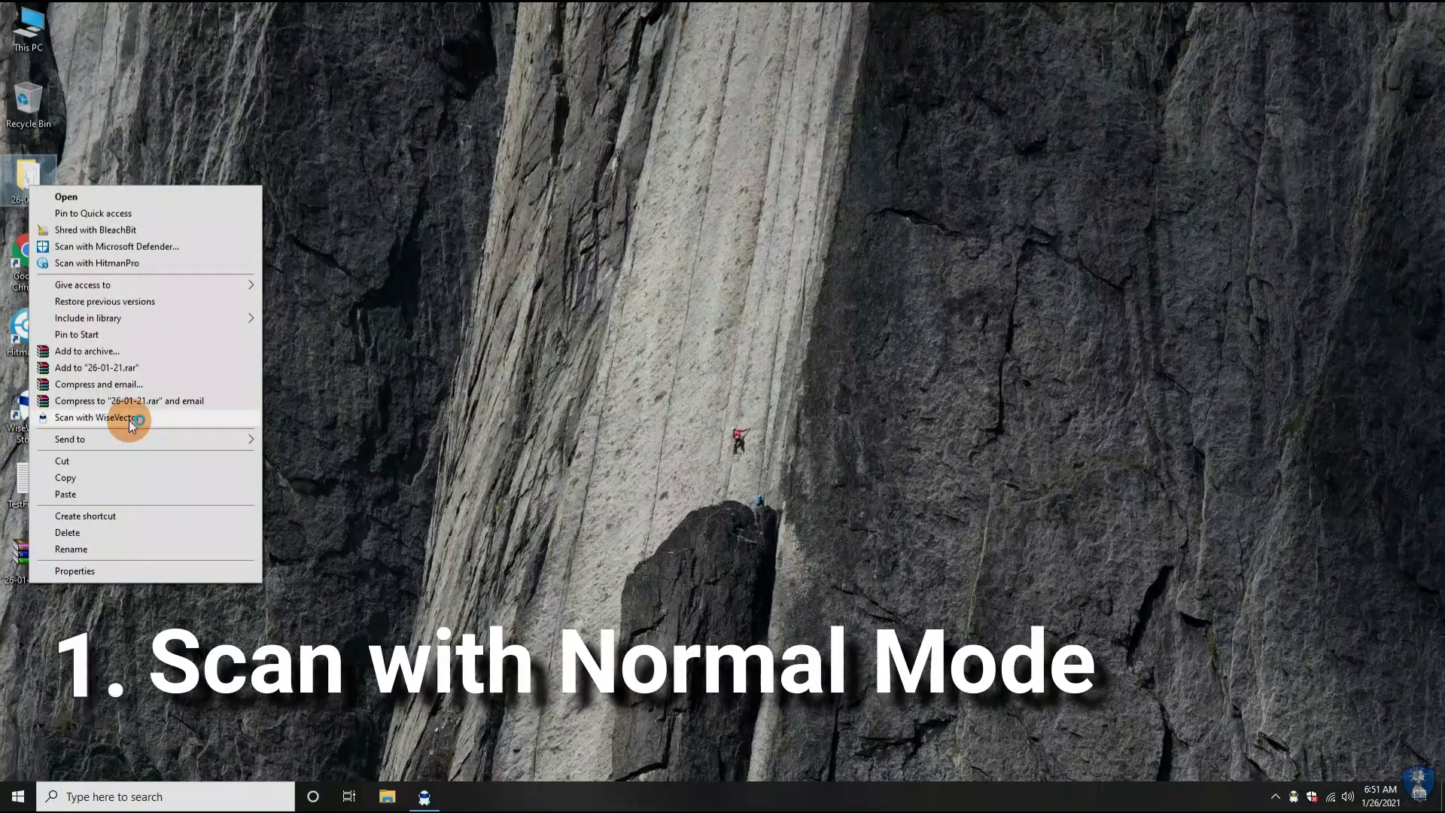
{"action": "left_click", "coordinate": [130, 417]}
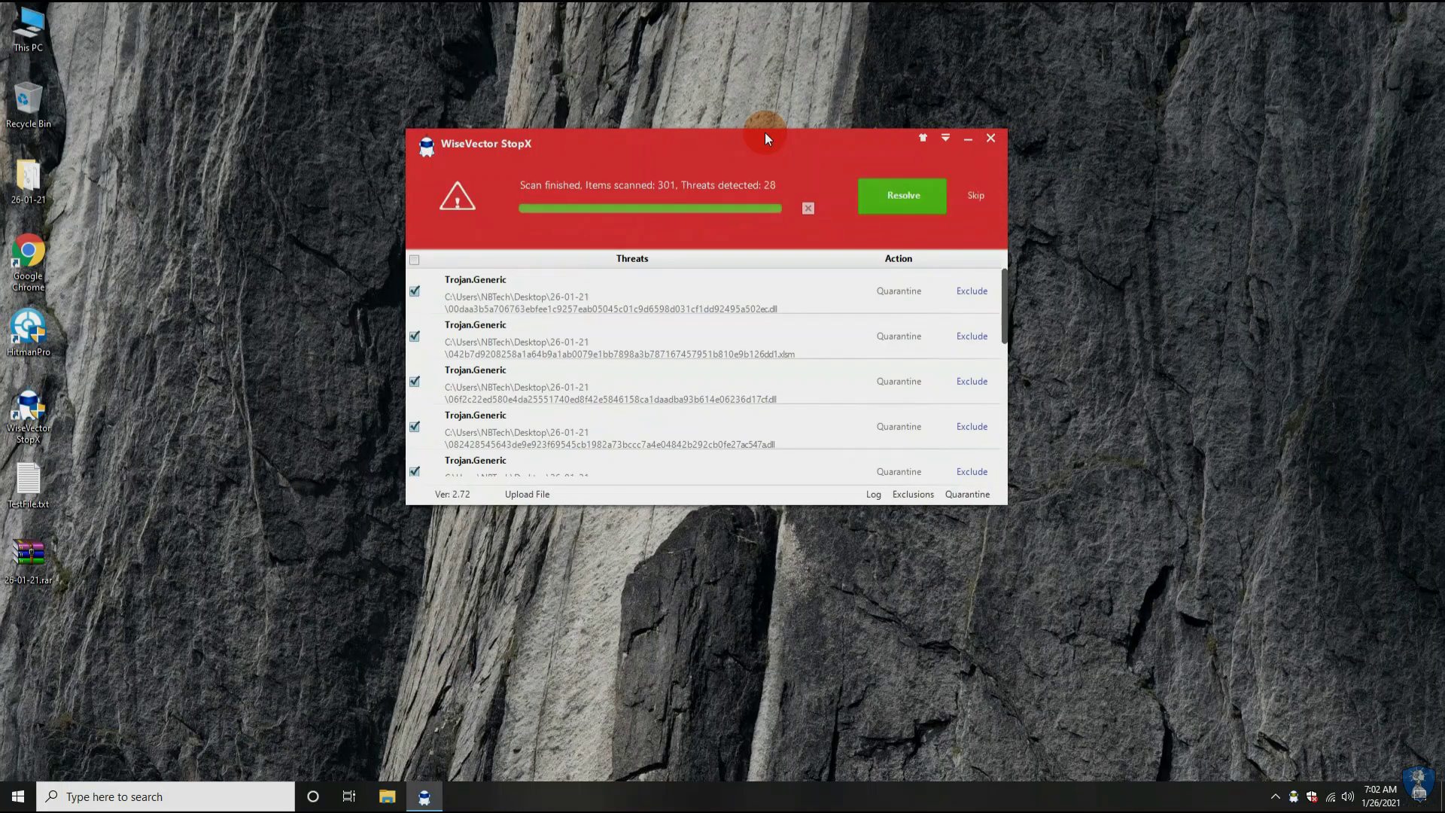
Review the list of 28 detected threats and resolve them all to begin quarantining.
{"action": "scroll", "coordinate": [898, 414], "scroll_direction": "down", "scroll_amount": 6}
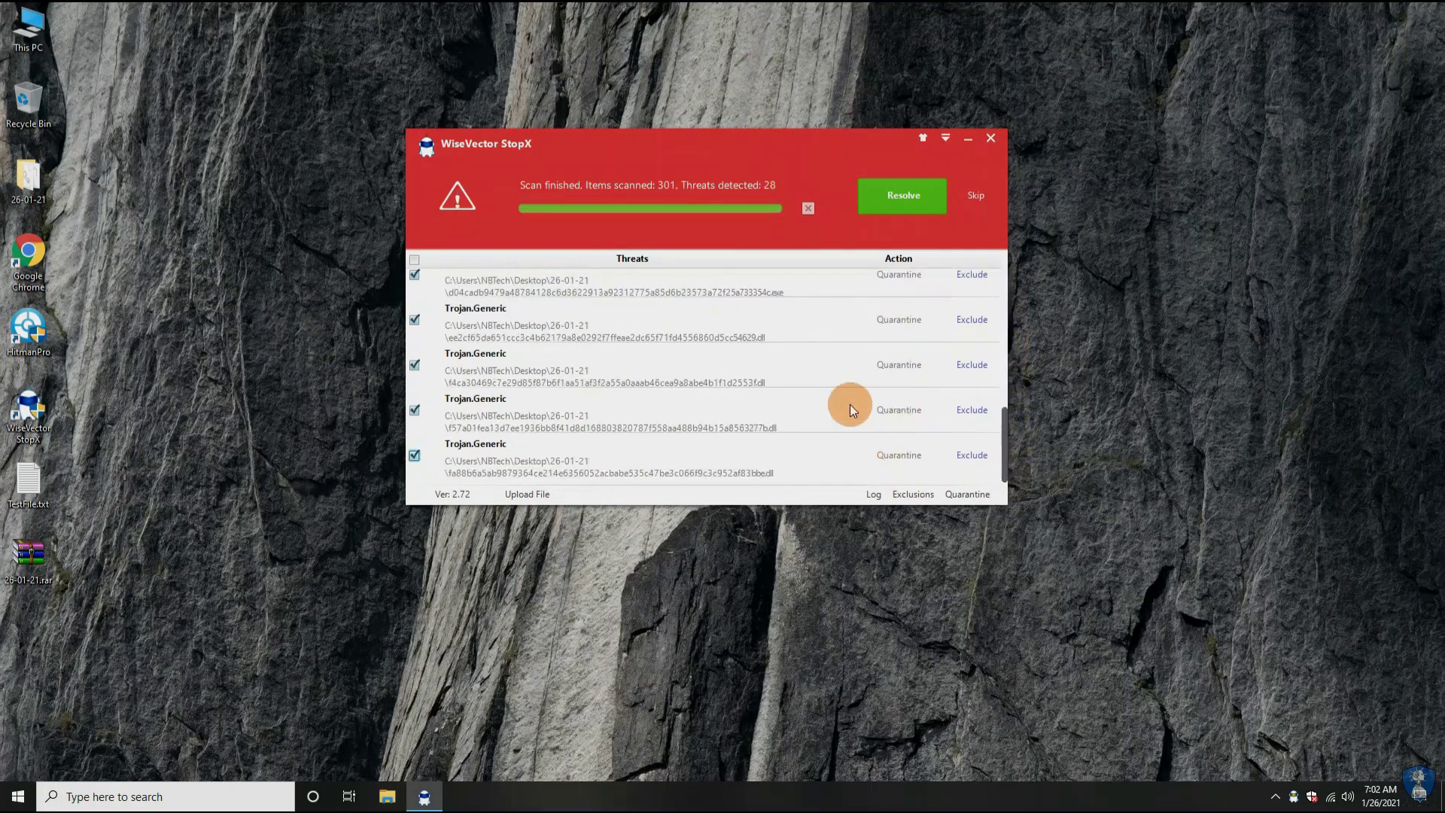
{"action": "scroll", "coordinate": [824, 400], "scroll_direction": "up", "scroll_amount": 5}
{"action": "left_click", "coordinate": [903, 194]}
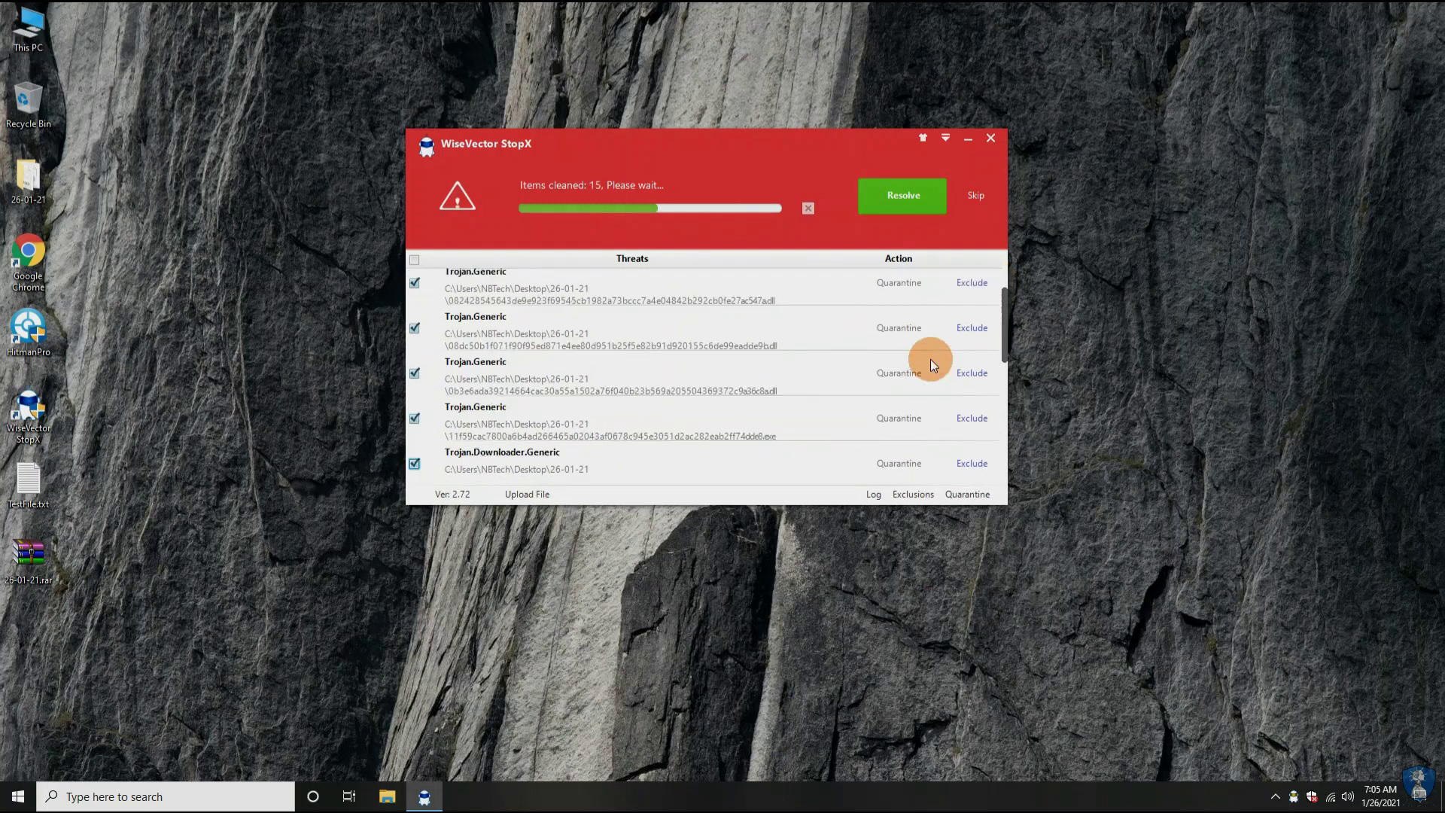
Open Task Manager, expand WiseVector Main Program, and widen the window to show power usage.
{"action": "right_click", "coordinate": [985, 795]}
{"action": "left_click", "coordinate": [1058, 720]}
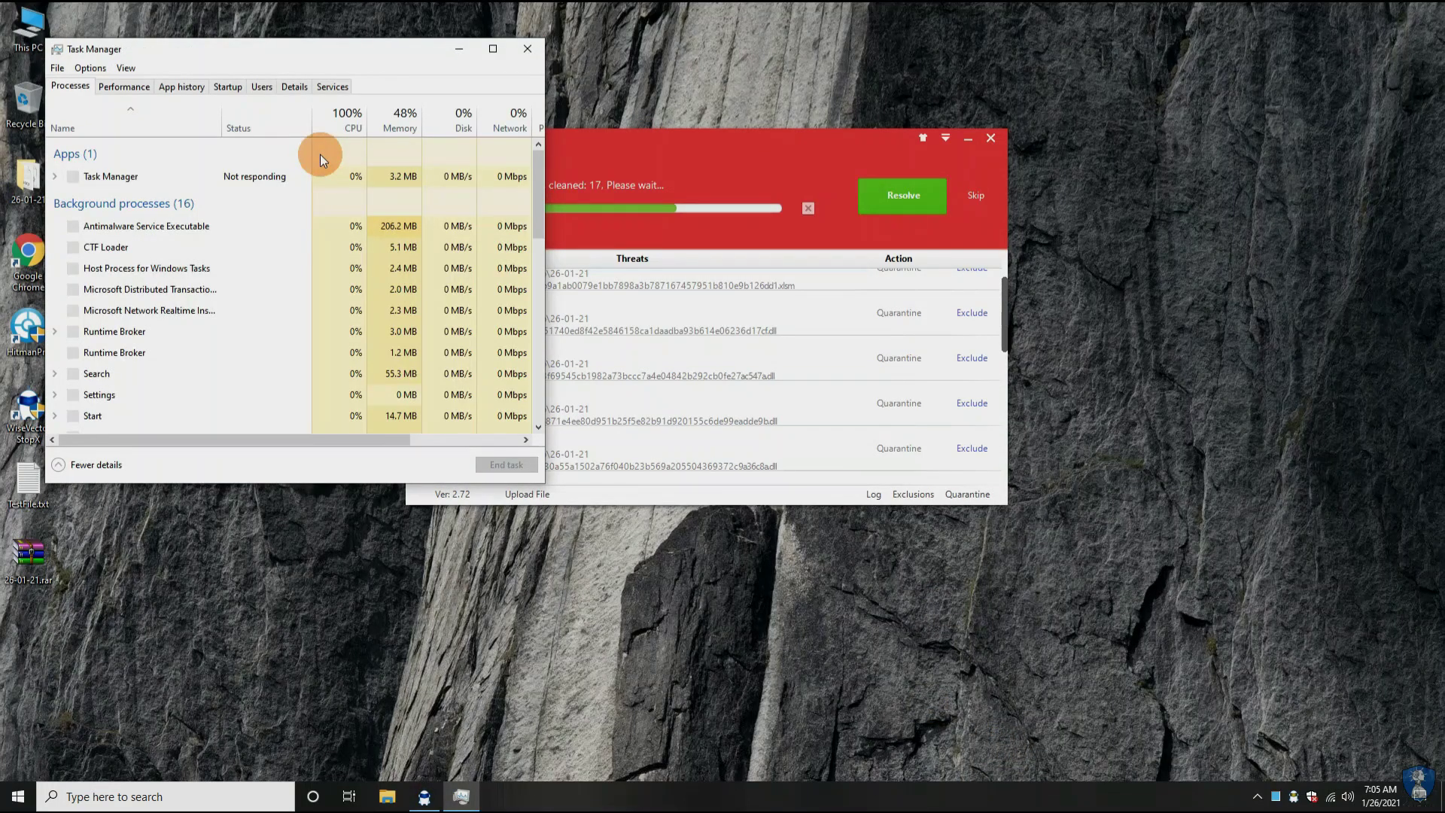
{"action": "double_click", "coordinate": [361, 198]}
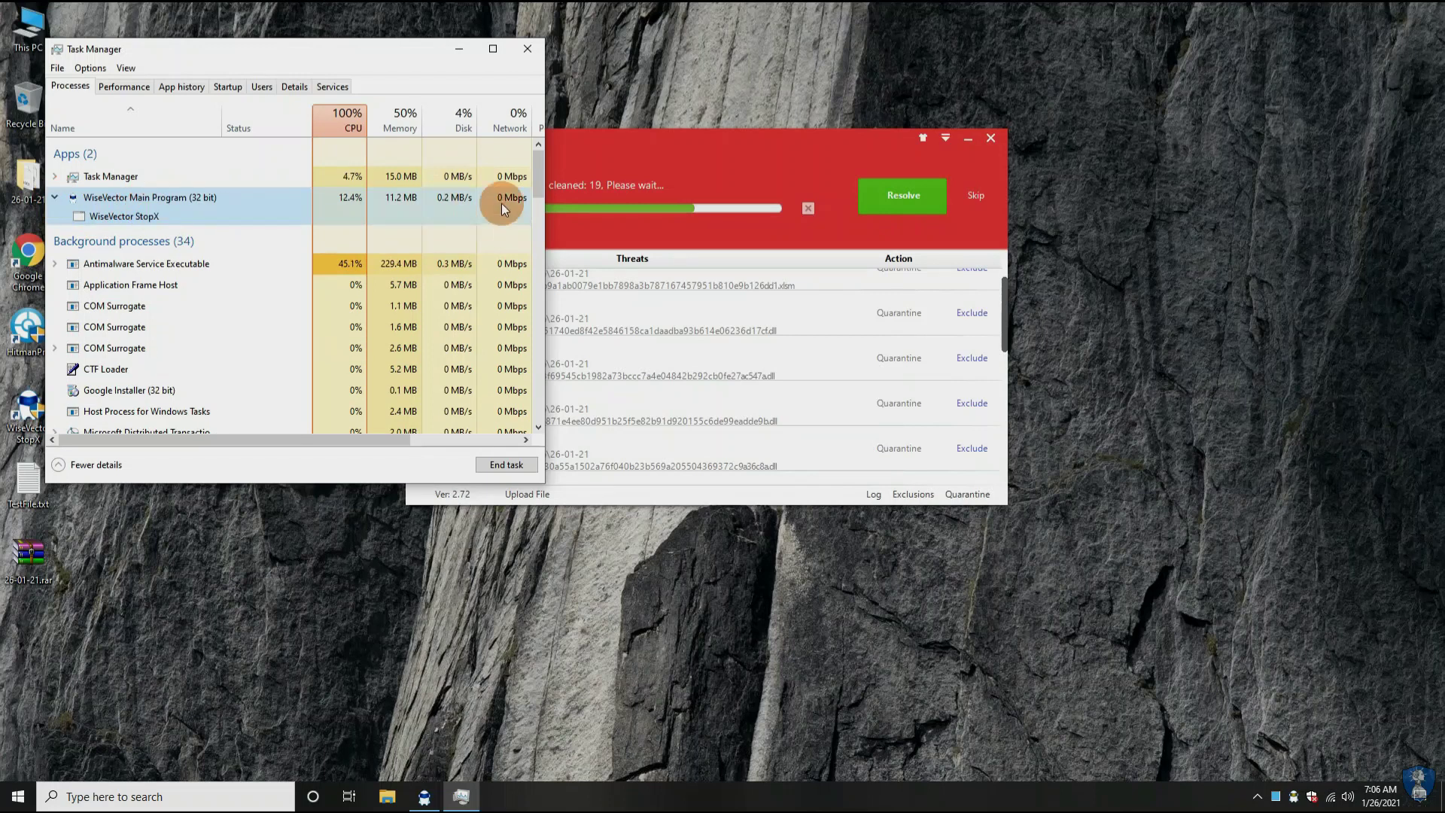
{"action": "left_click_drag", "start_coordinate": [544, 483], "coordinate": [619, 483]}
Move StopX to the upper right and dismiss its finished cleaning results.
{"action": "left_click", "coordinate": [980, 207]}
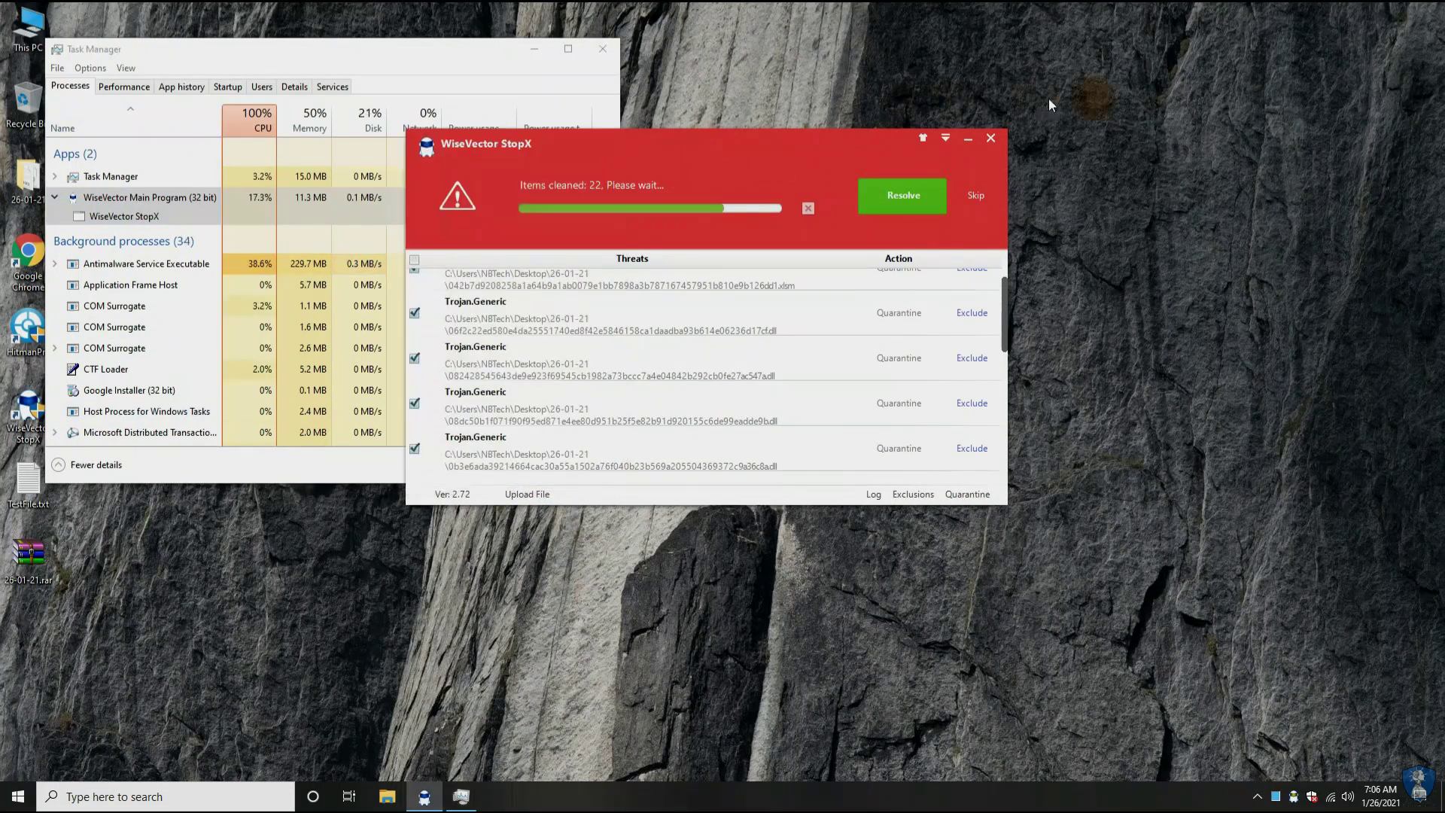
{"action": "left_click_drag", "start_coordinate": [839, 141], "coordinate": [1095, 102]}
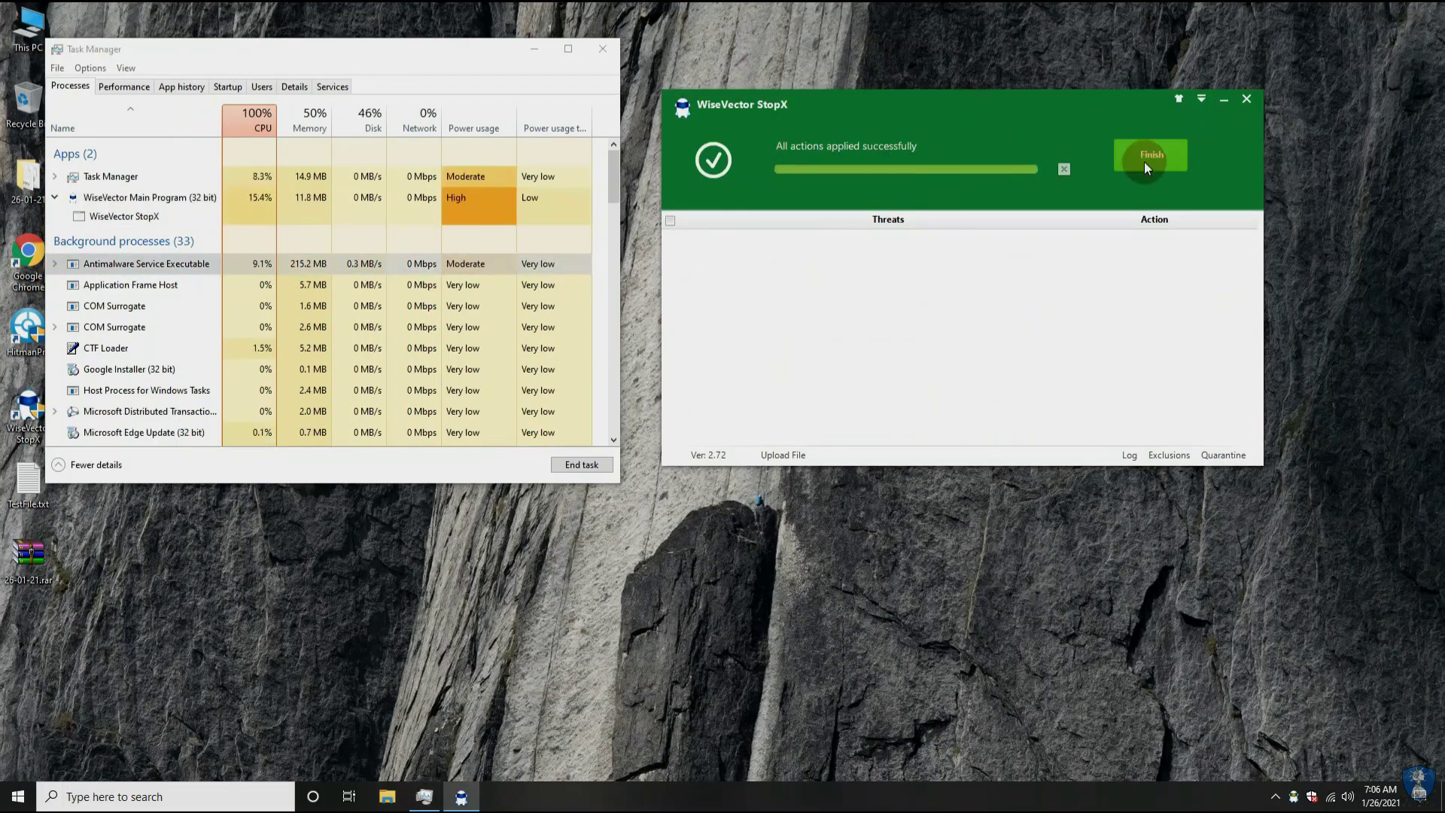
{"action": "left_click", "coordinate": [1144, 161]}
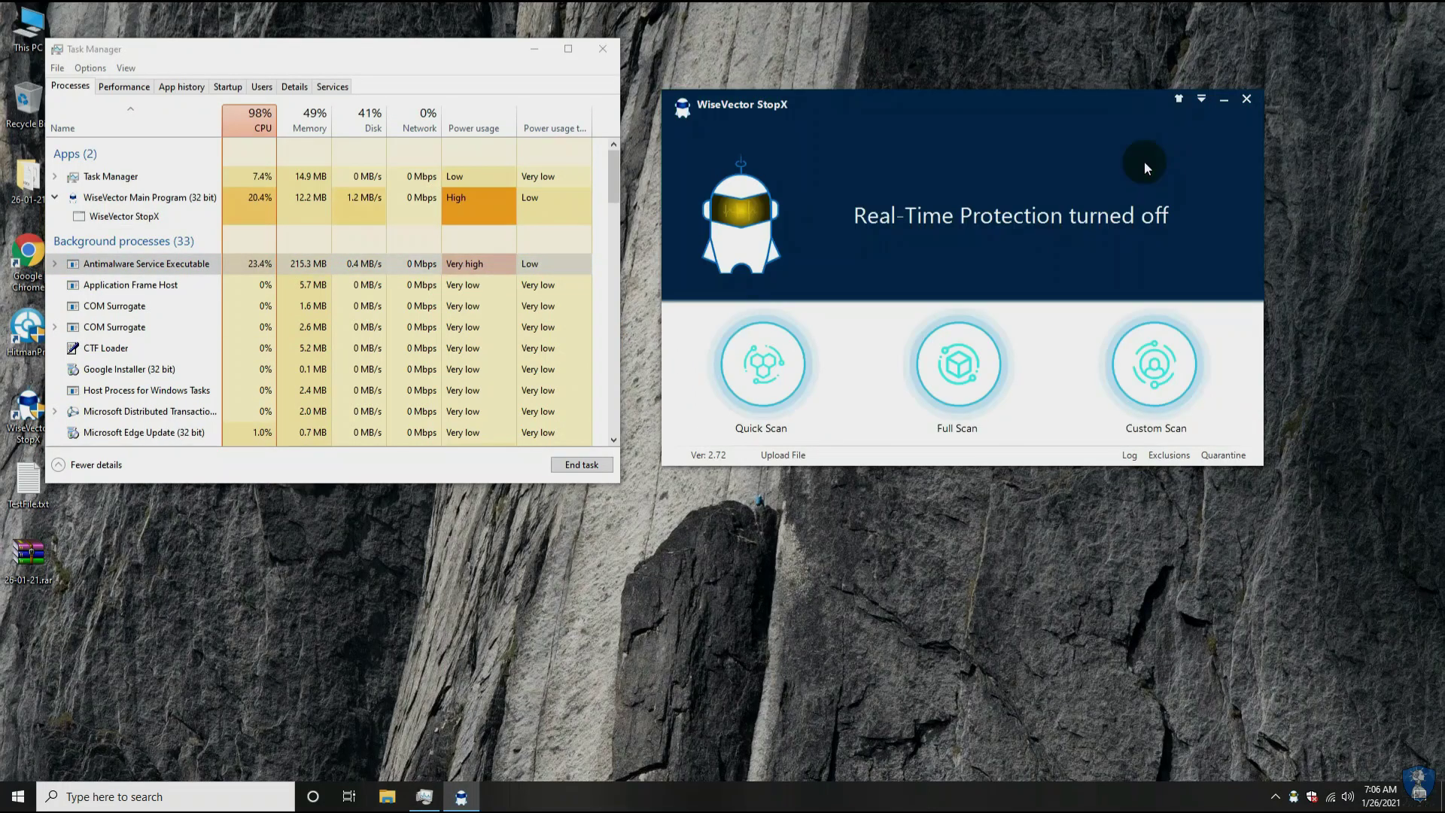
{"action": "left_click", "coordinate": [1202, 99]}
Turn on StopX Basic Protection and rescan the 26-01-21 folder.
{"action": "right_click", "coordinate": [1293, 796]}
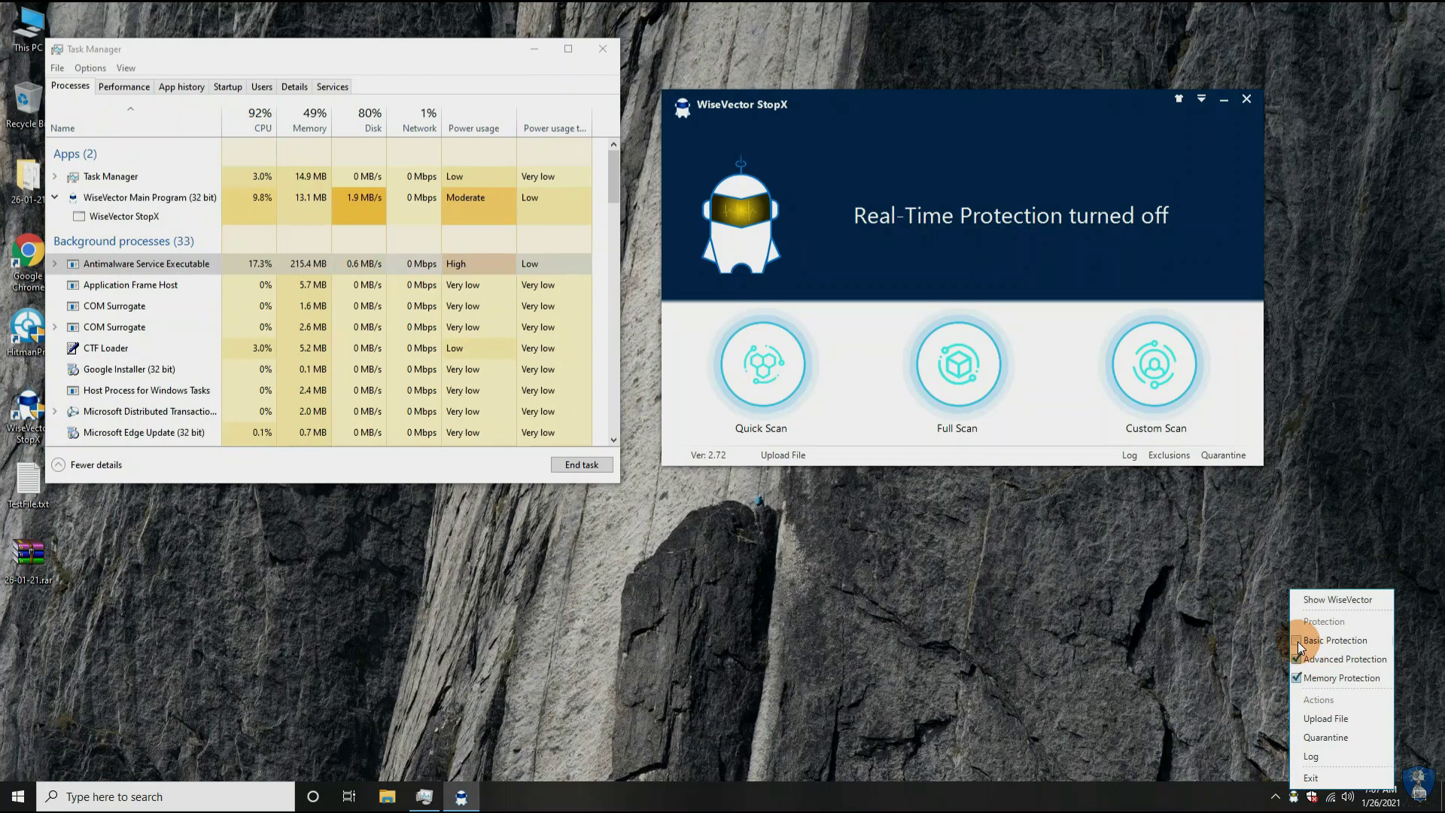
{"action": "left_click", "coordinate": [1072, 222]}
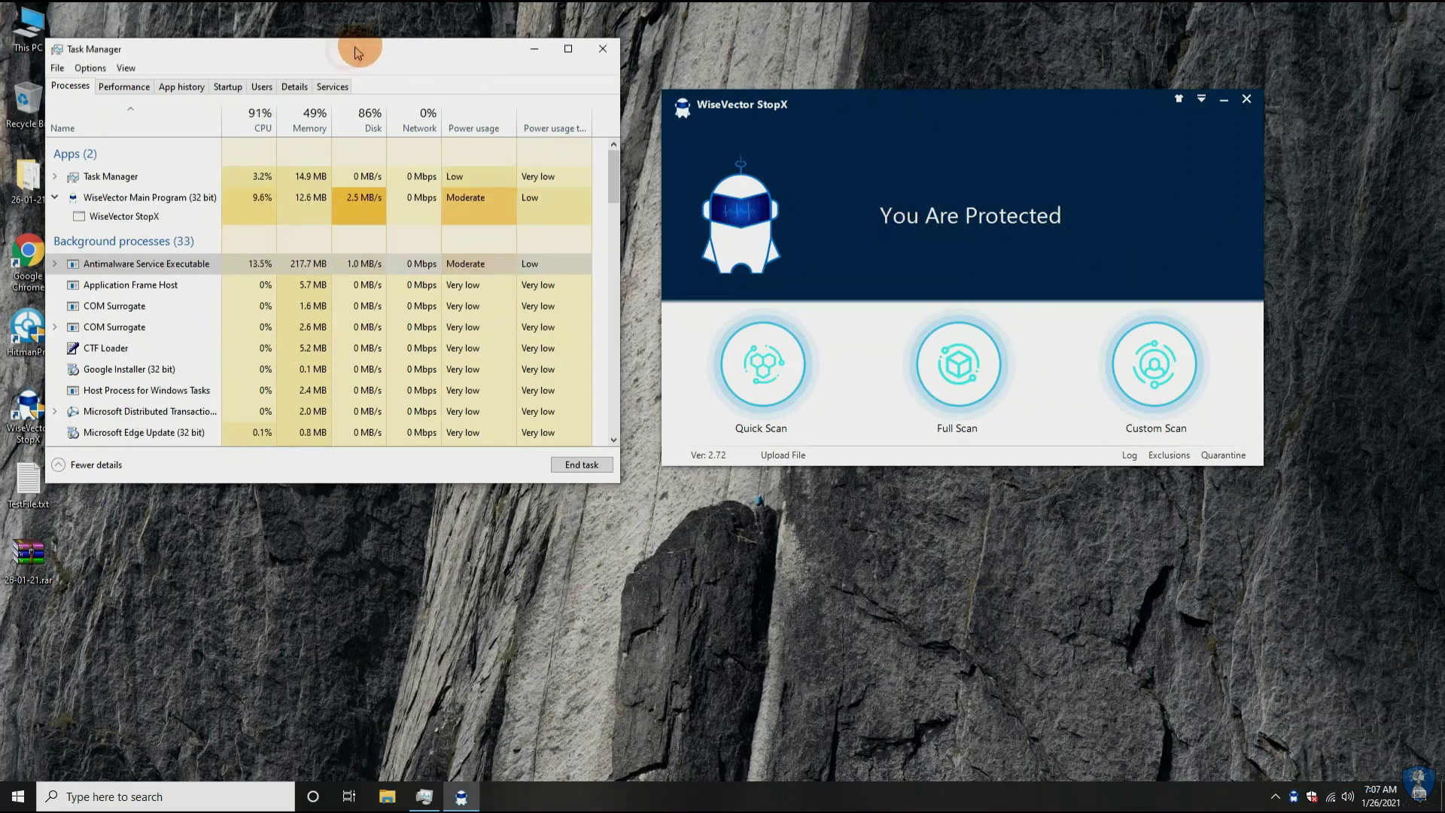
{"action": "left_click_drag", "start_coordinate": [352, 47], "coordinate": [372, 41]}
{"action": "left_click", "coordinate": [27, 197]}
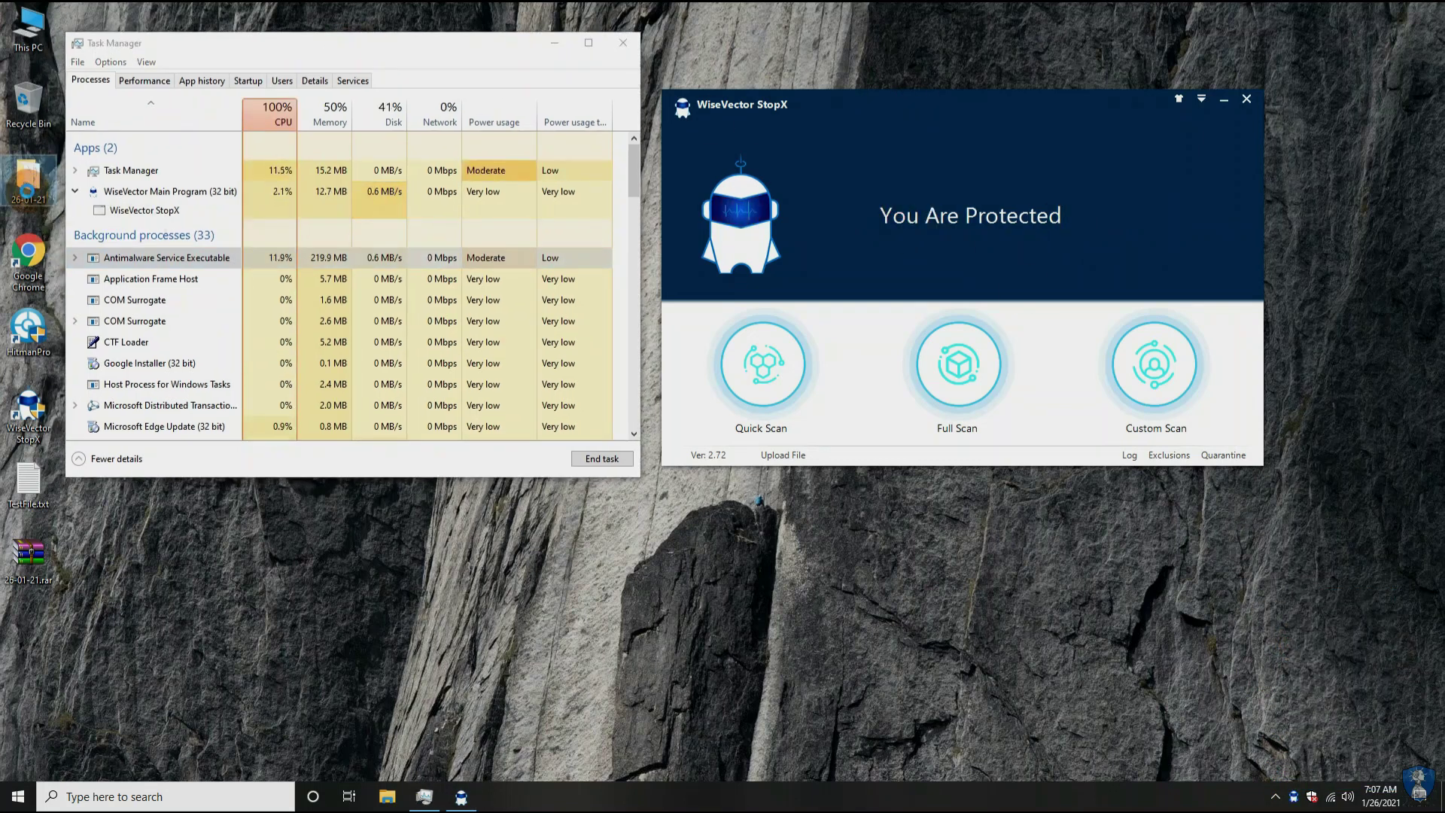
{"action": "right_click", "coordinate": [28, 197]}
{"action": "left_click", "coordinate": [72, 408]}
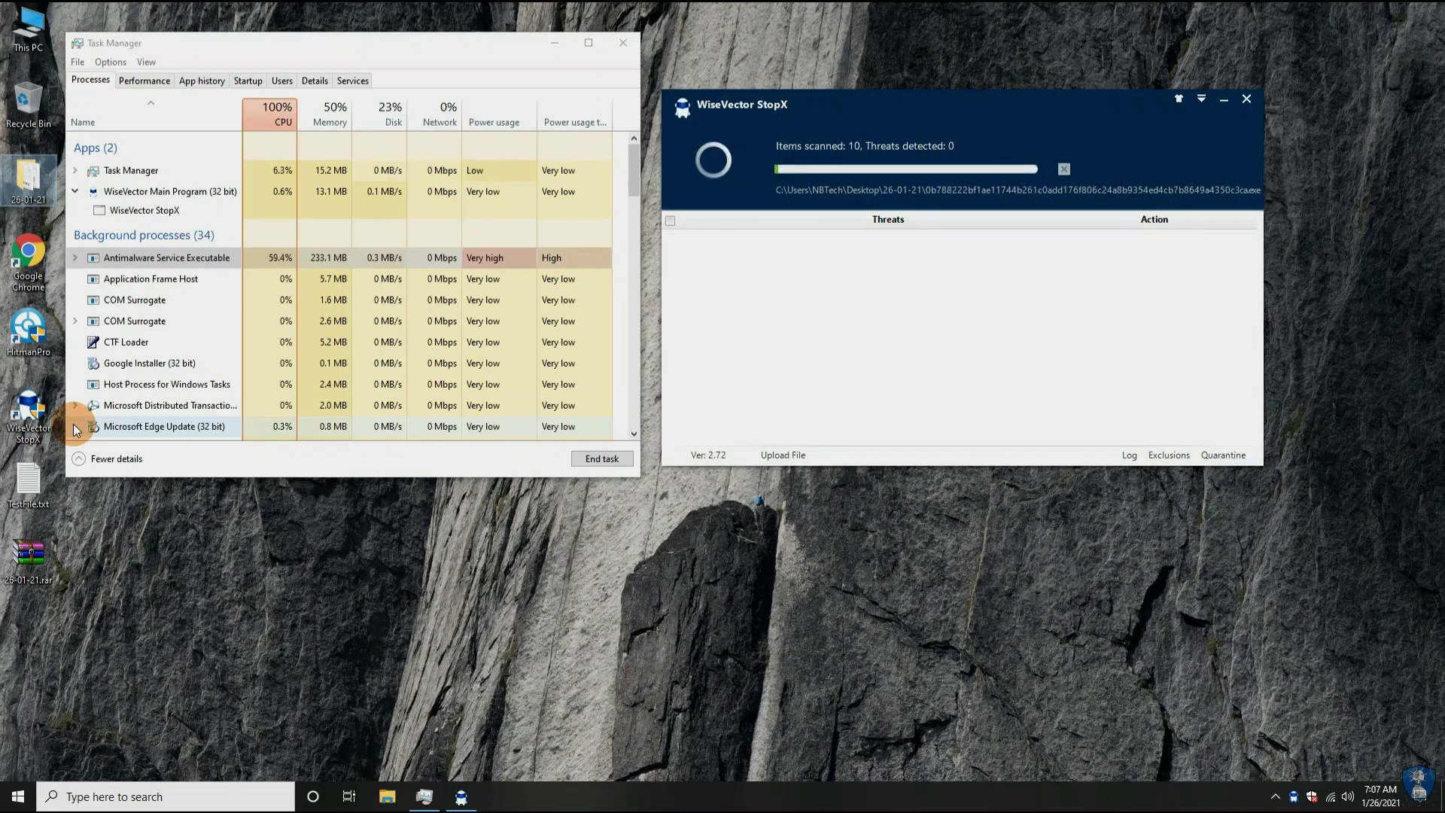
Sort Task Manager processes by CPU, memory, disk, then name, and select WiseVector Main Program.
{"action": "left_click", "coordinate": [279, 112]}
{"action": "left_click", "coordinate": [330, 121]}
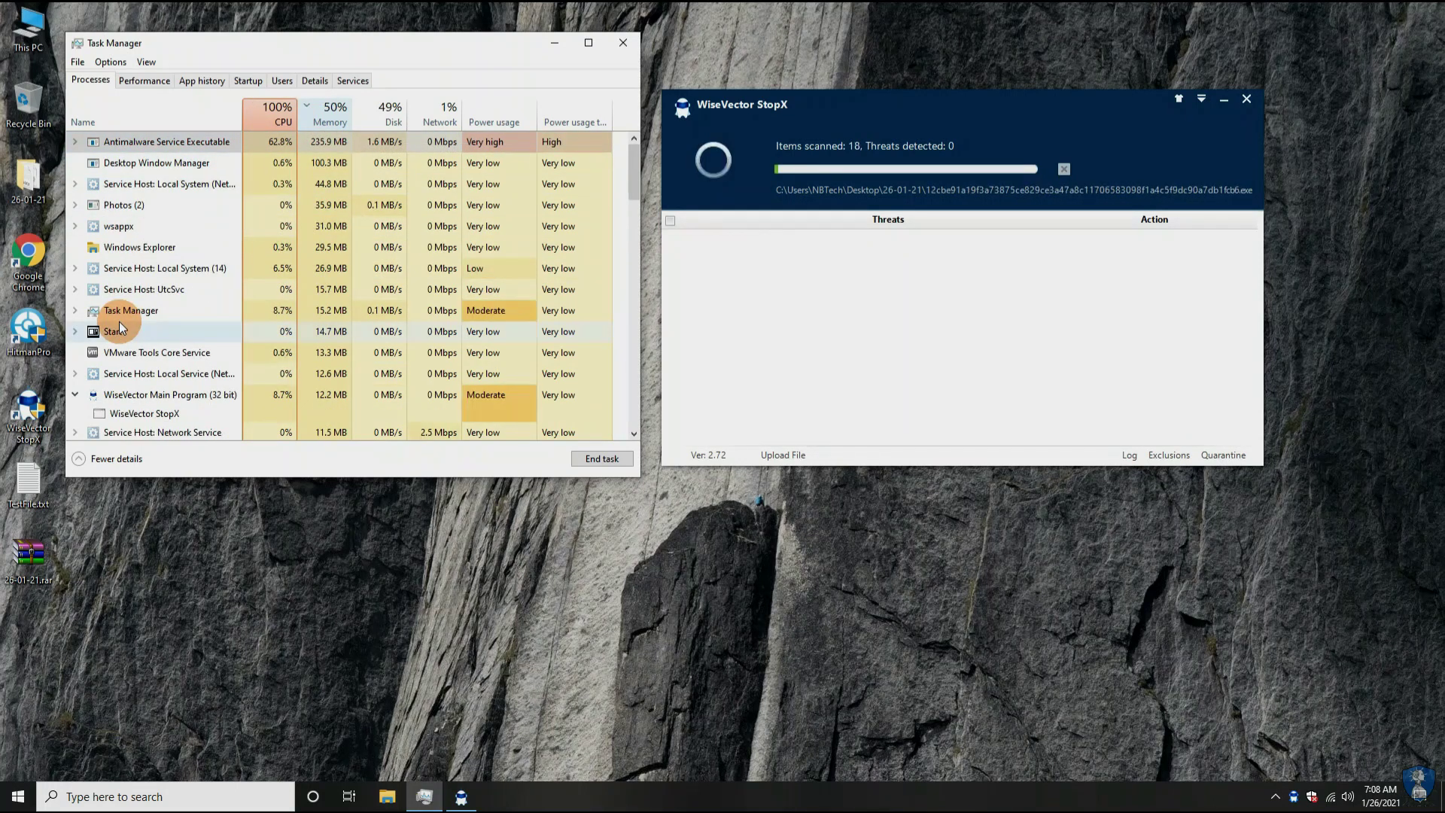
{"action": "left_click", "coordinate": [366, 117]}
{"action": "left_click", "coordinate": [140, 223]}
{"action": "left_click", "coordinate": [125, 122]}
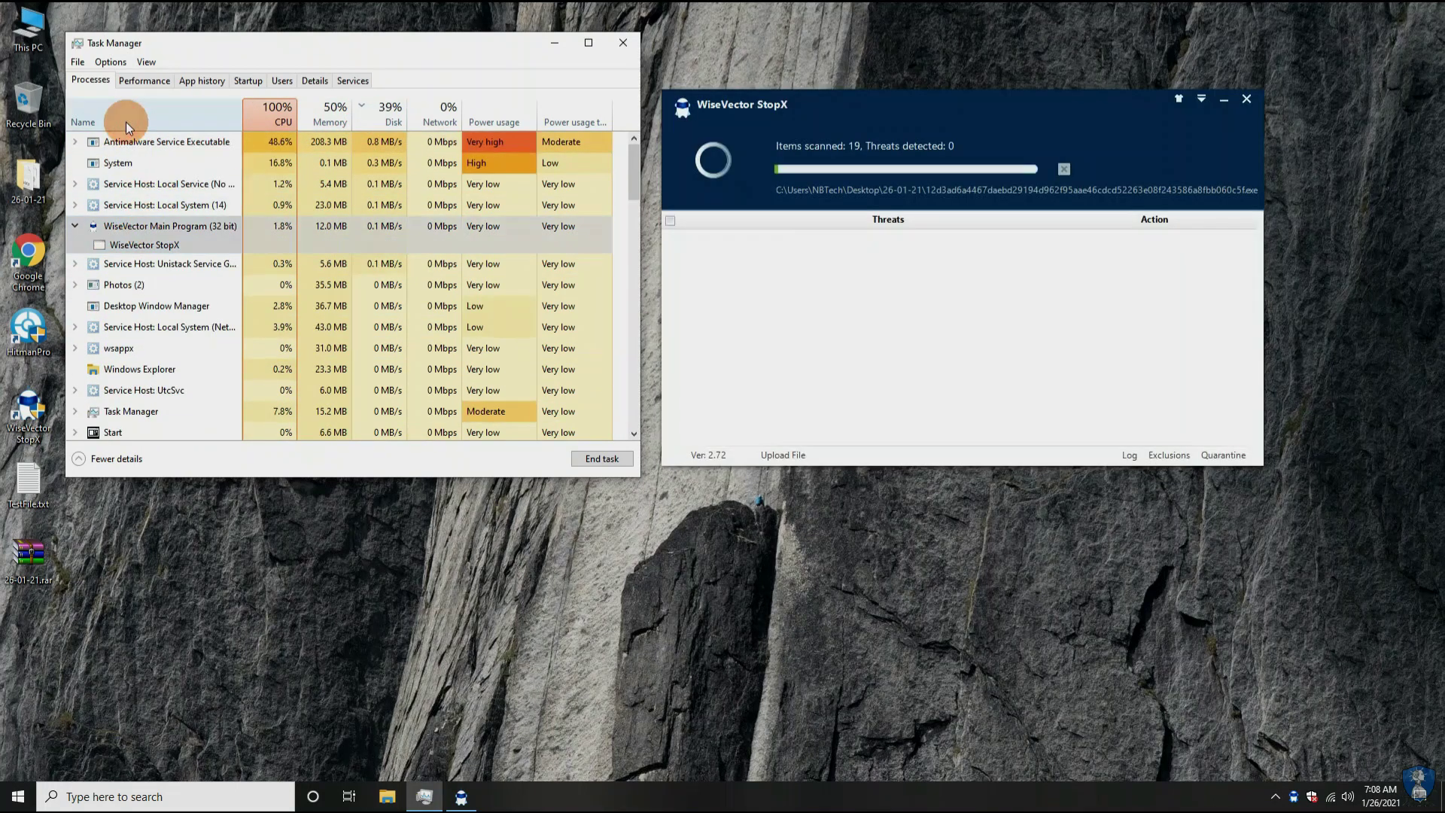
{"action": "left_click", "coordinate": [138, 191]}
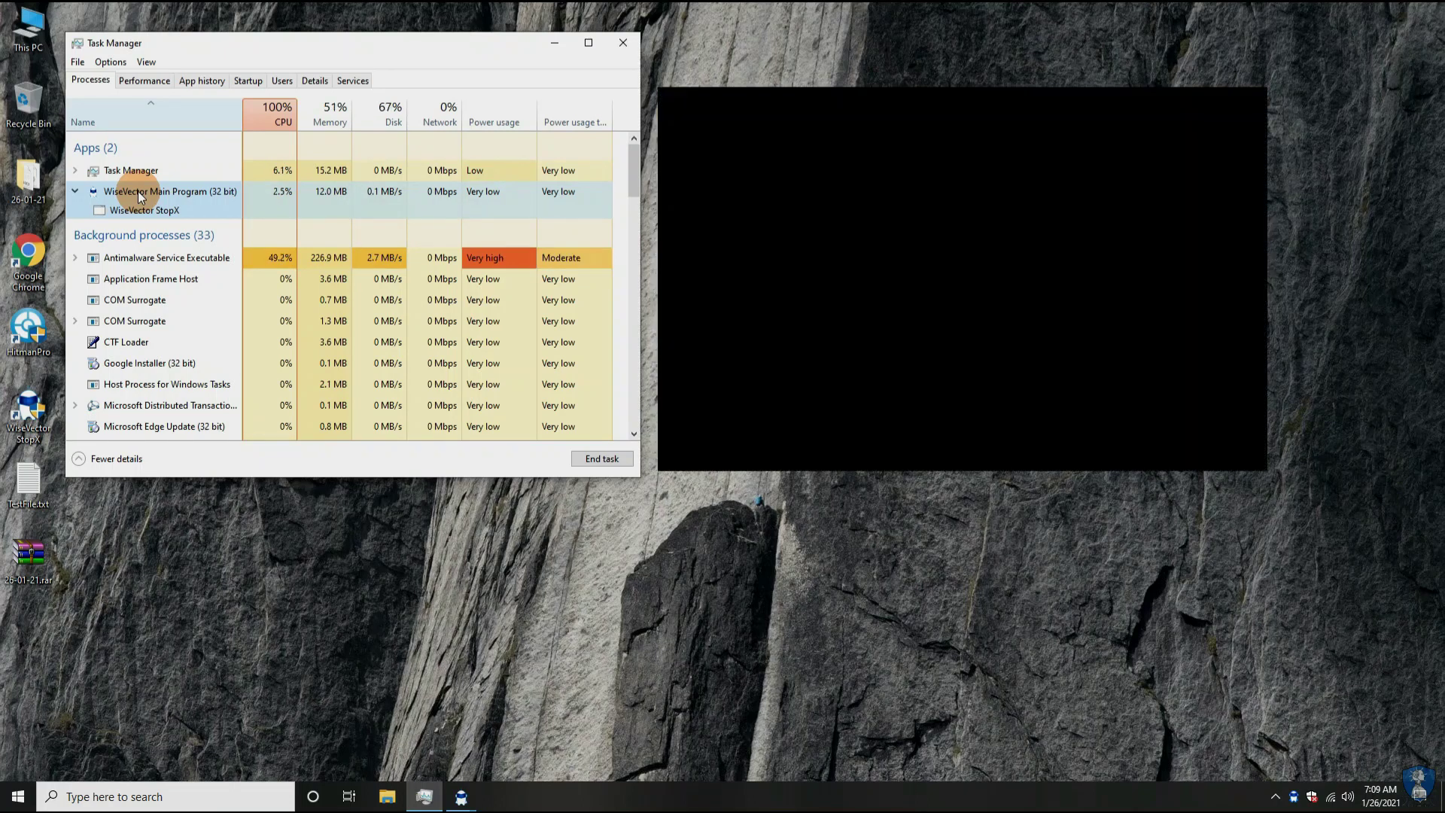
{"action": "double_click", "coordinate": [28, 194]}
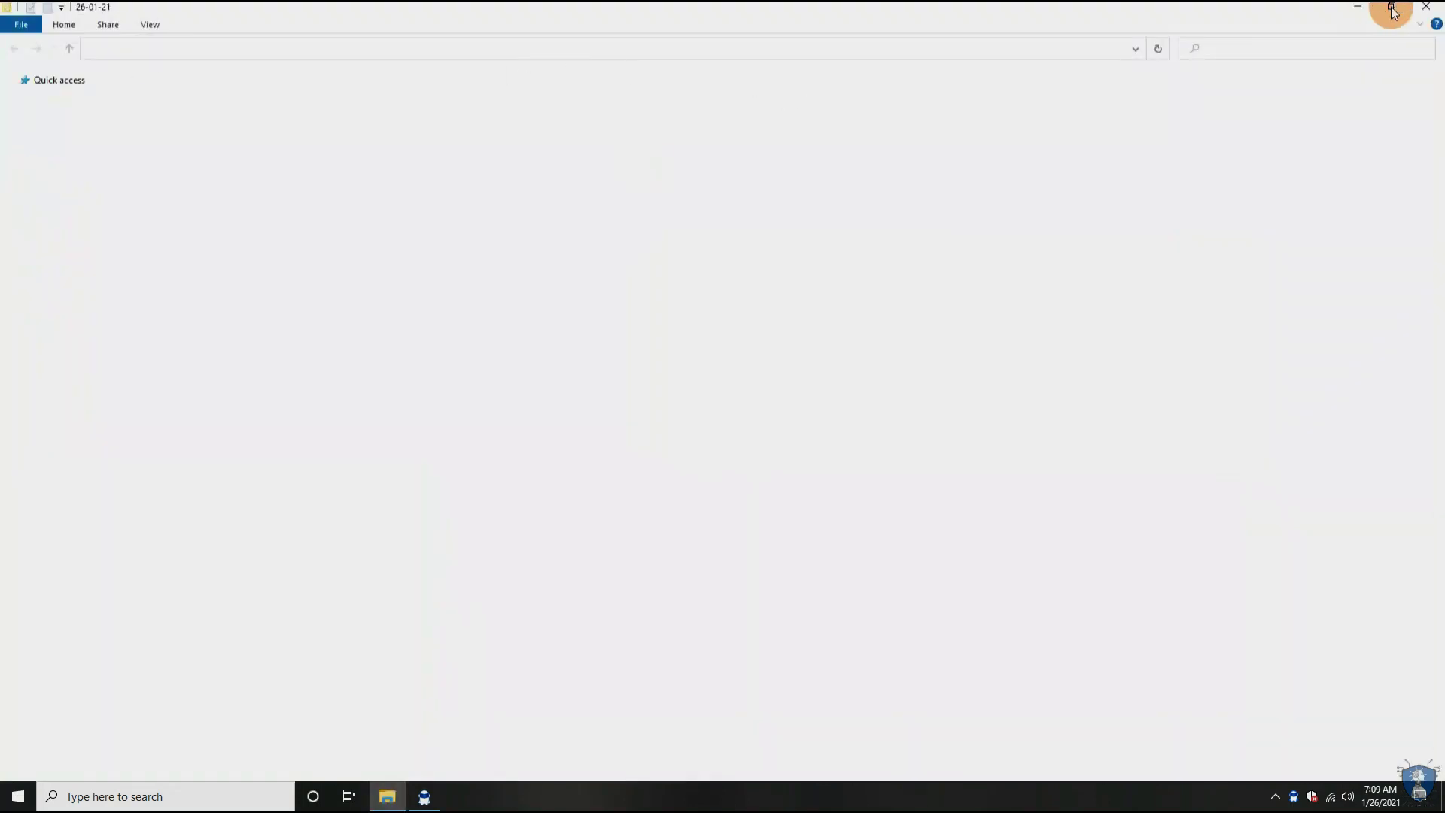
Close the rescan results, confirm 176 files remain in 26-01-21, and open StopX Settings.
{"action": "left_click", "coordinate": [1392, 9]}
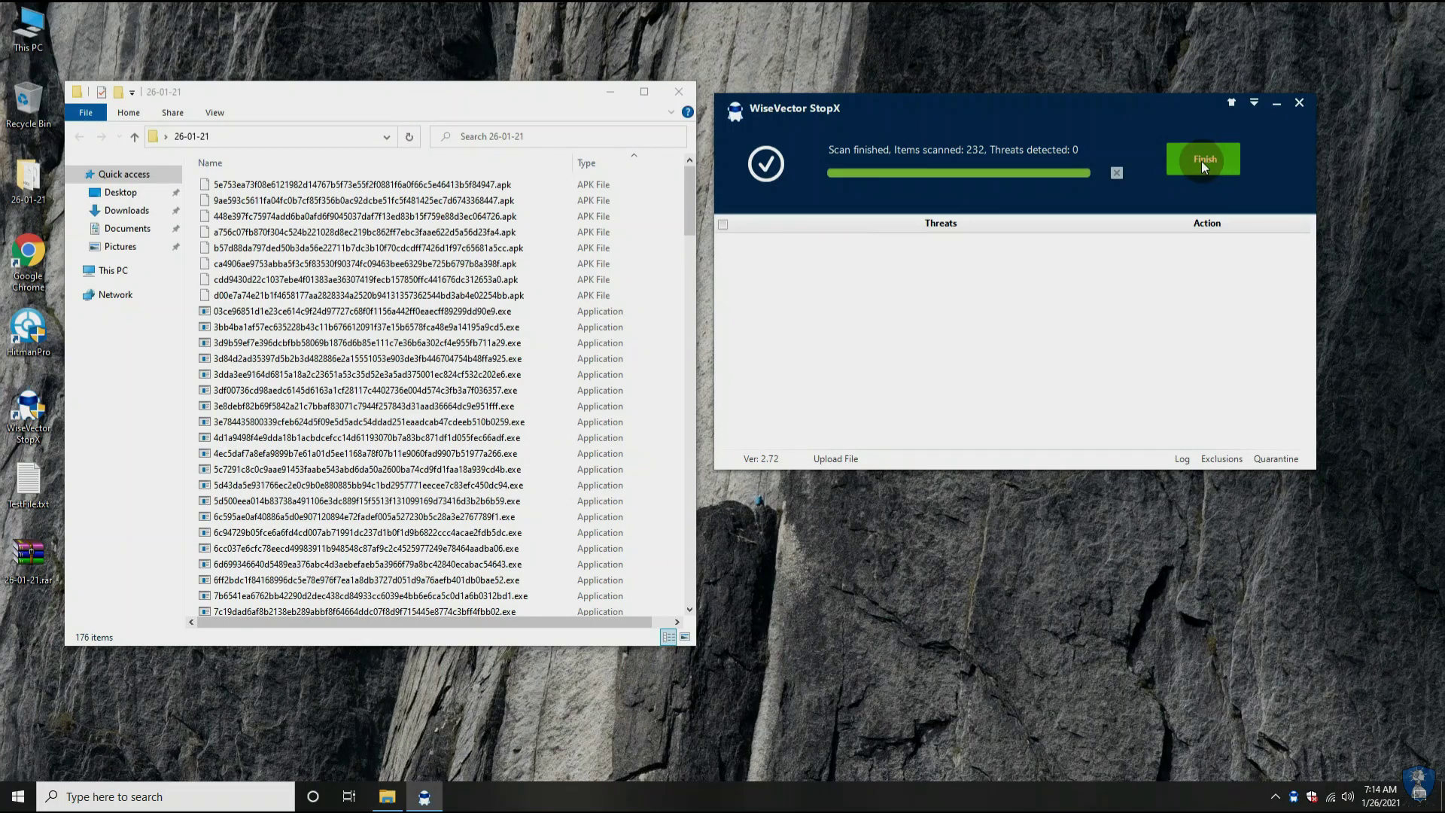
{"action": "left_click", "coordinate": [1203, 159]}
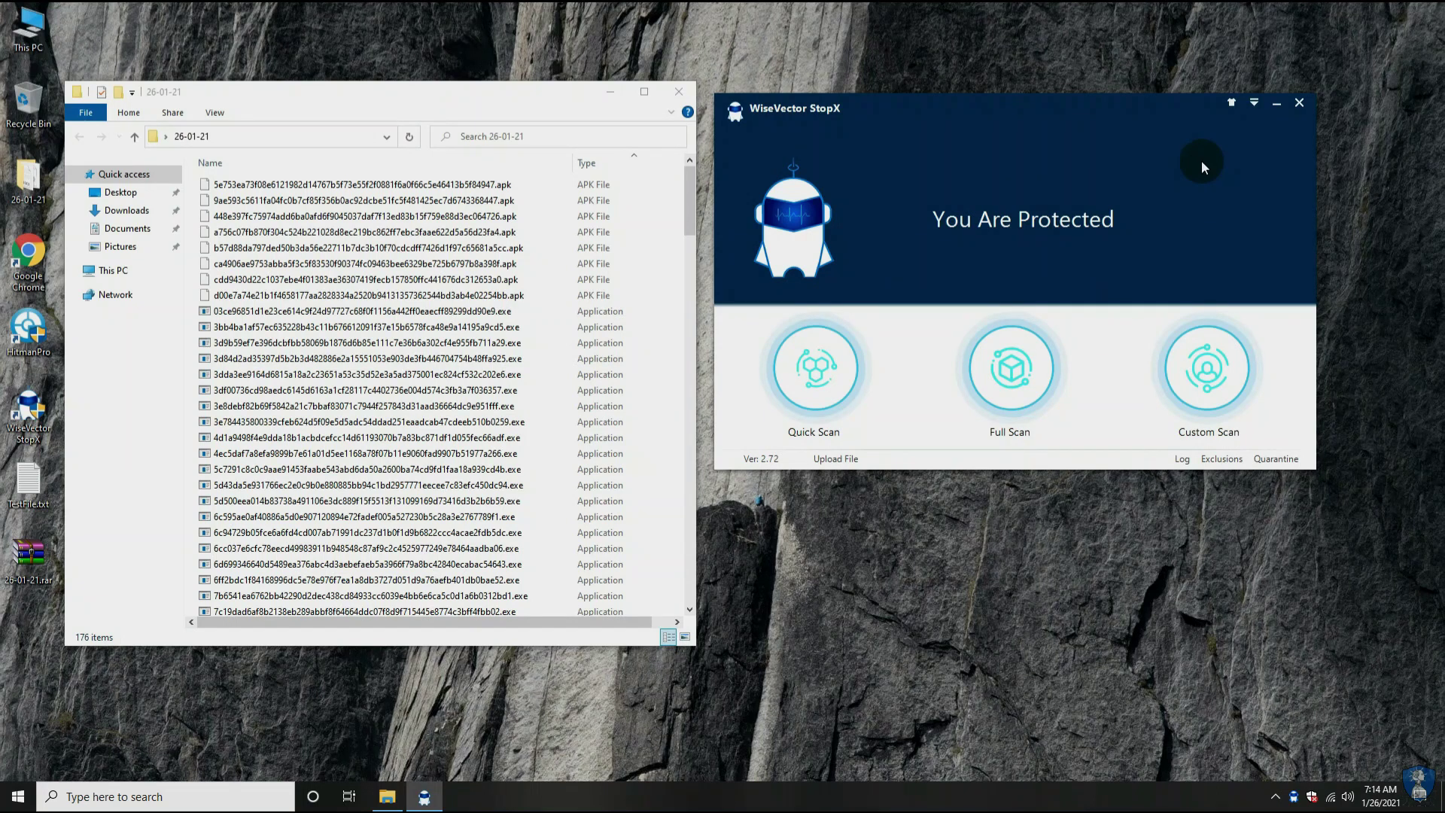
{"action": "left_click", "coordinate": [661, 345]}
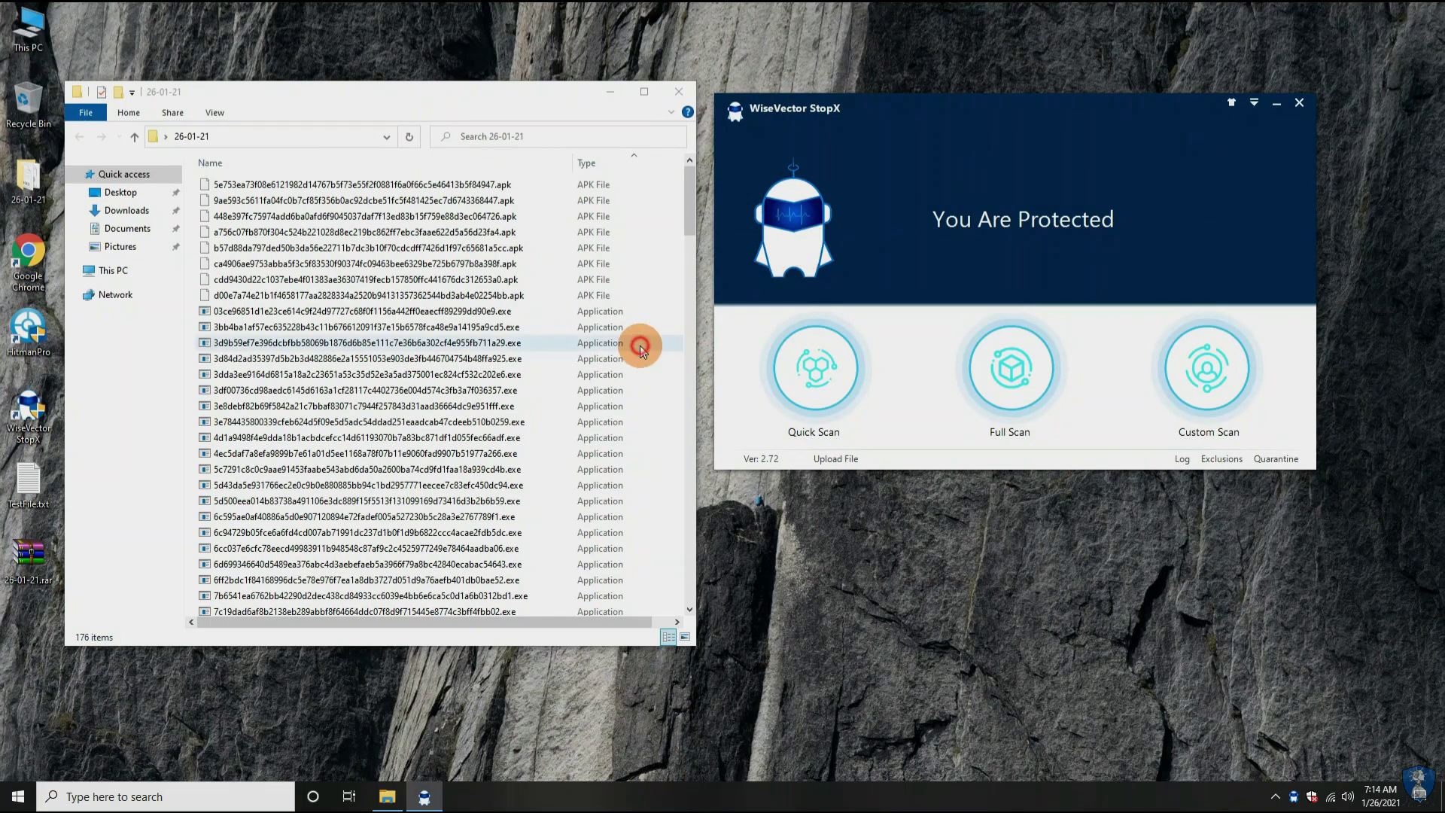
{"action": "key", "text": "ctrl+a"}
{"action": "scroll", "coordinate": [516, 364], "scroll_direction": "down", "scroll_amount": 6}
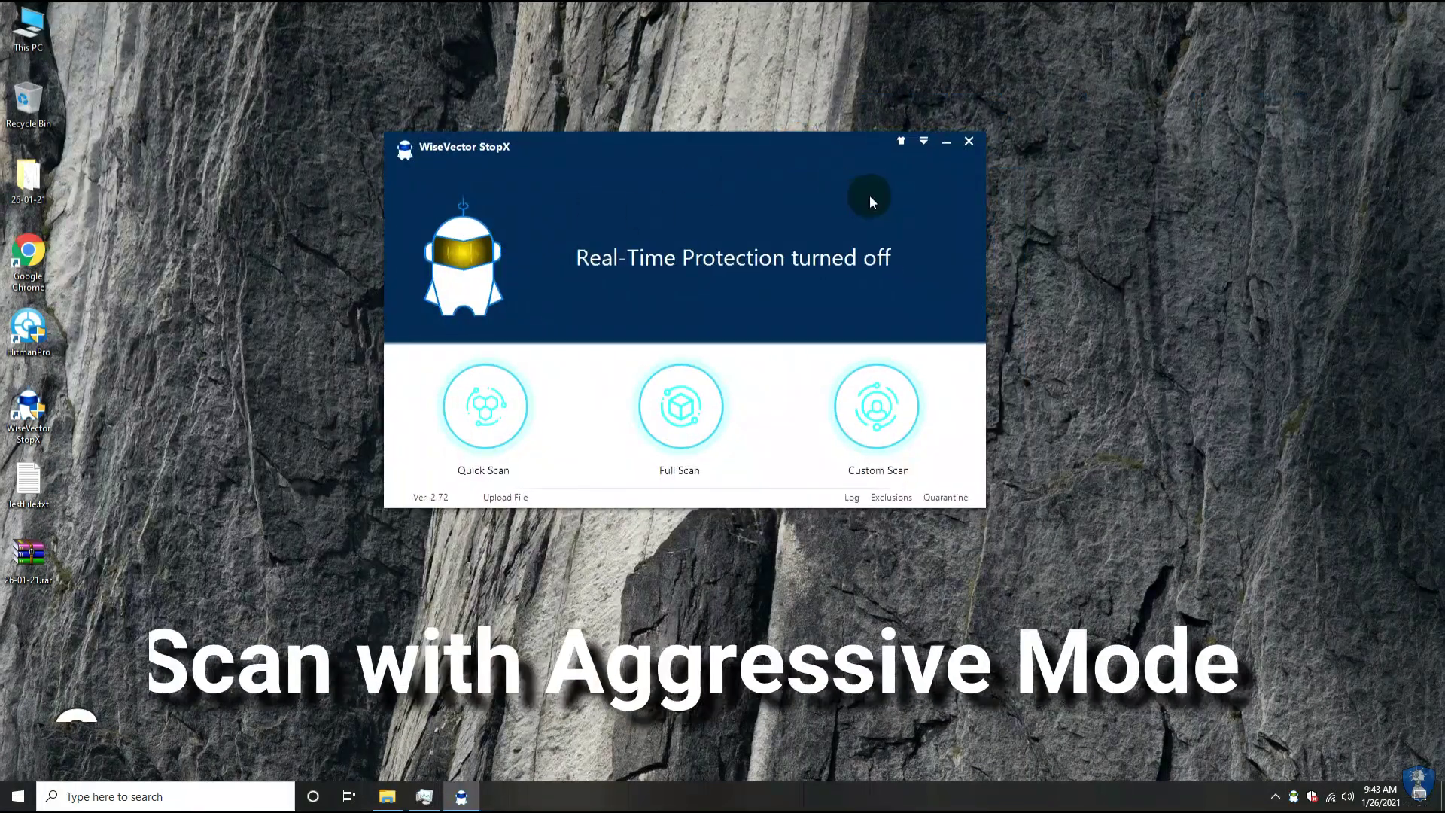
{"action": "left_click", "coordinate": [924, 141]}
{"action": "left_click", "coordinate": [919, 160]}
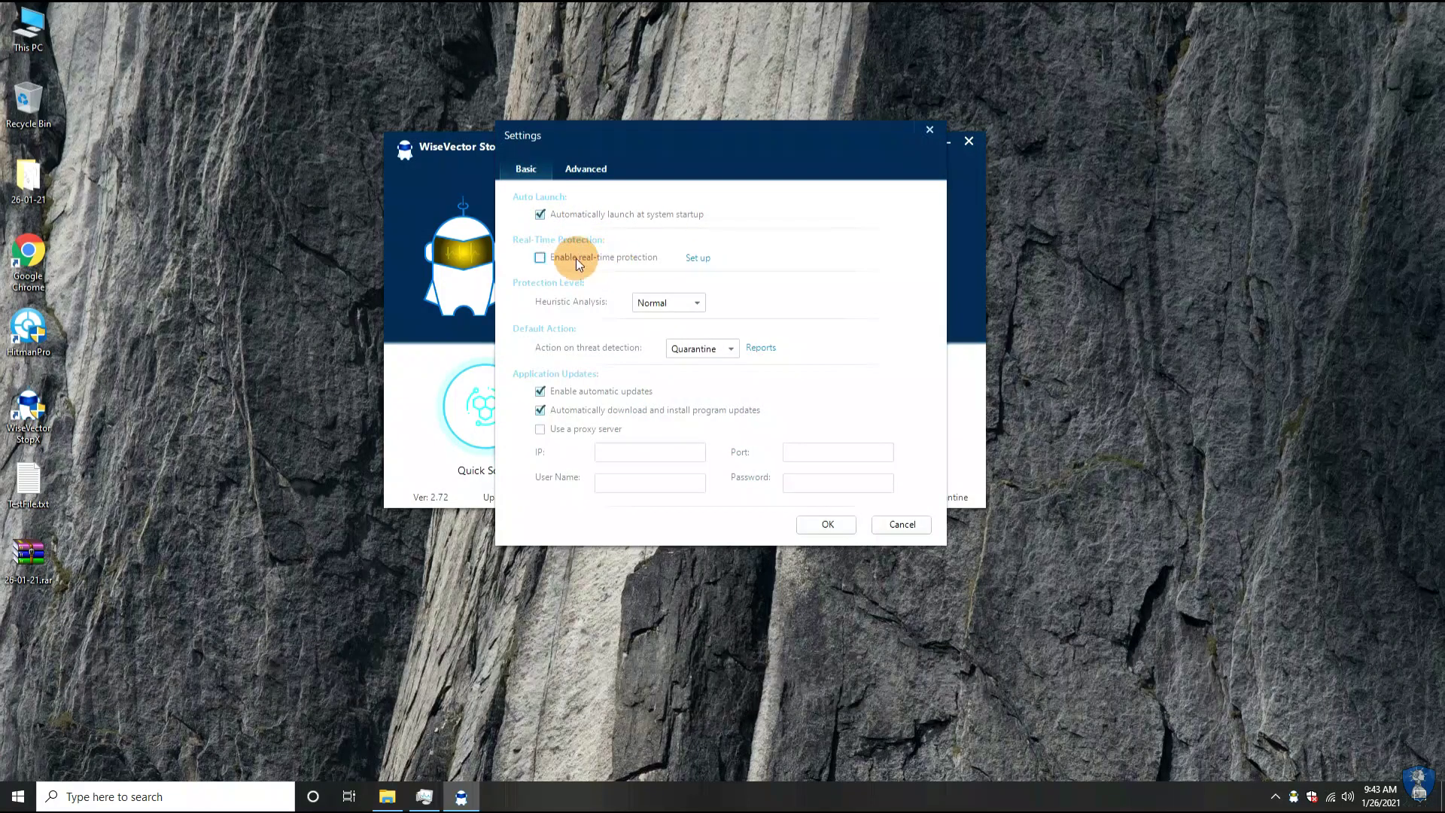
{"action": "left_click", "coordinate": [585, 176]}
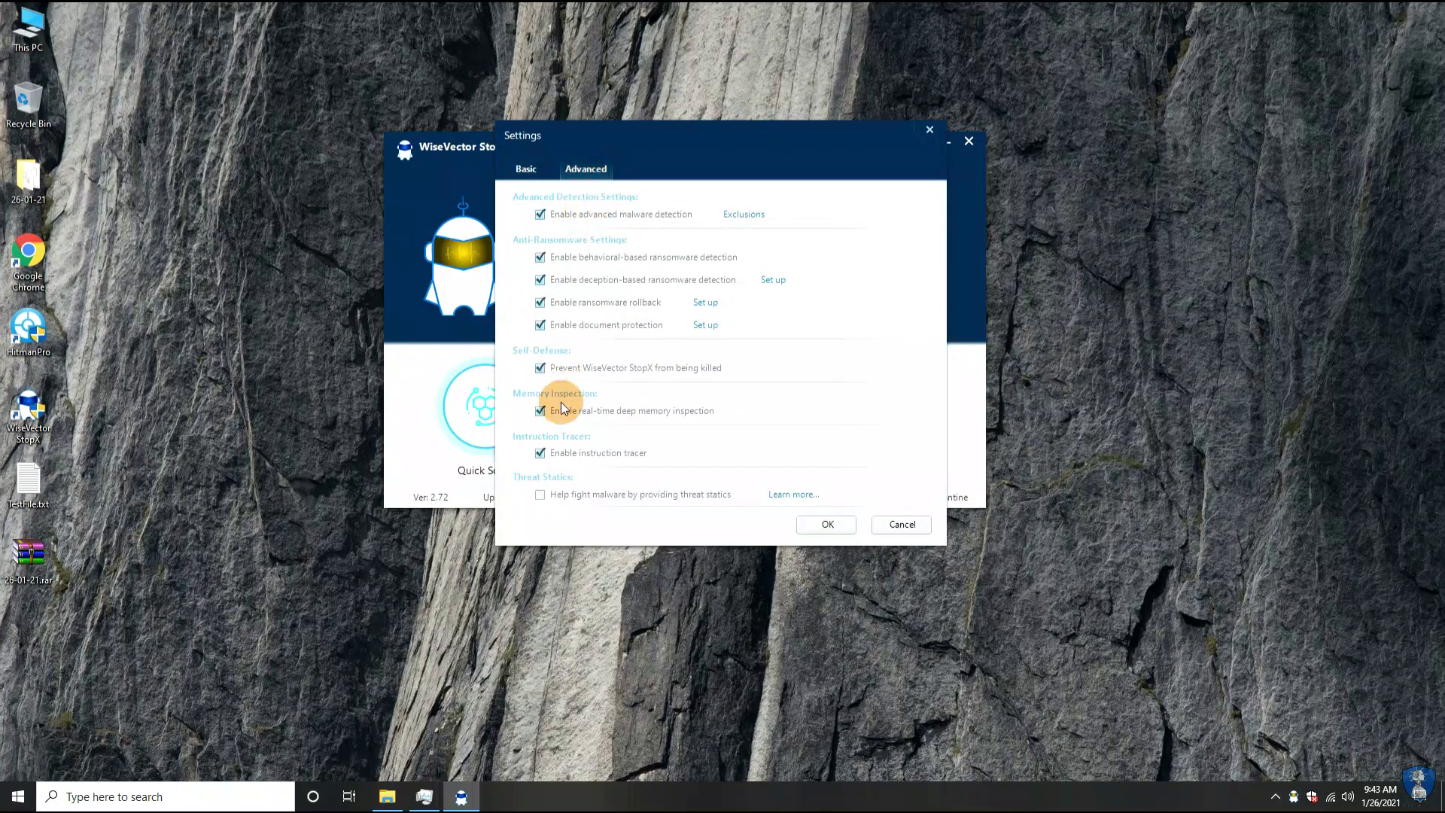
{"action": "left_click", "coordinate": [525, 169]}
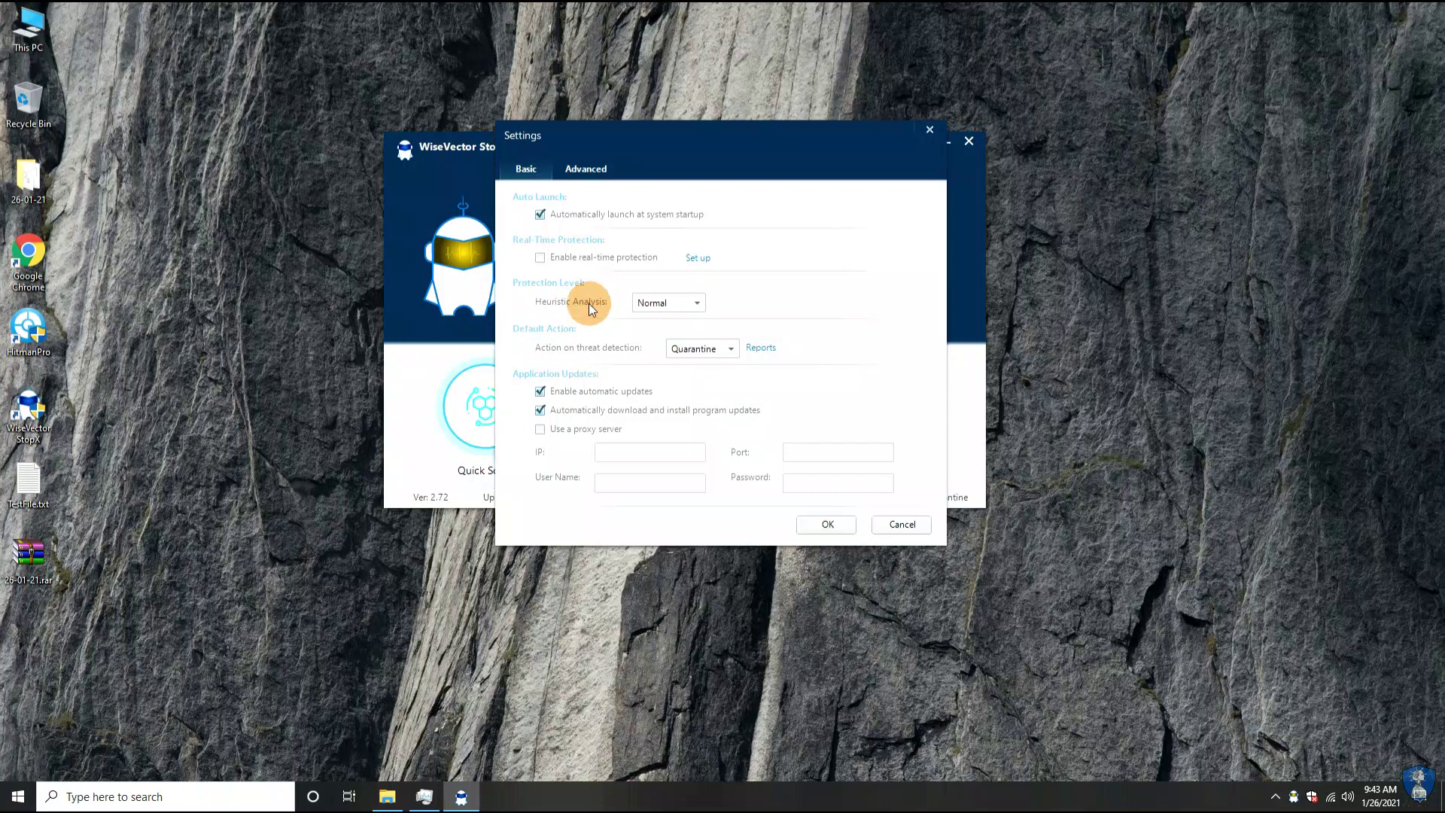
{"action": "left_click", "coordinate": [697, 306]}
{"action": "left_click", "coordinate": [827, 524]}
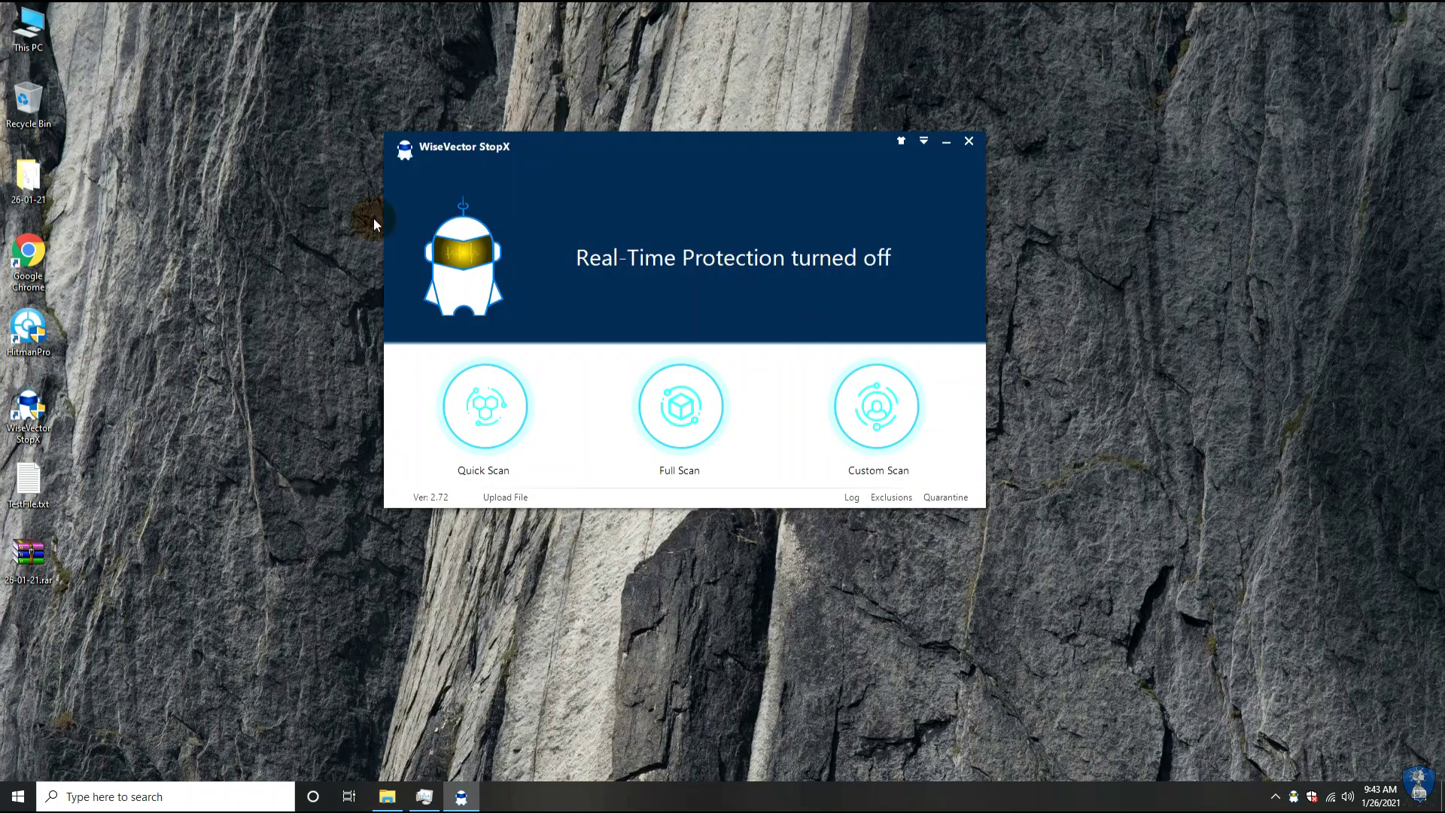
Move StopX to the upper right and scan the 26-01-21 desktop folder for malware.
{"action": "left_click_drag", "start_coordinate": [711, 148], "coordinate": [1054, 30]}
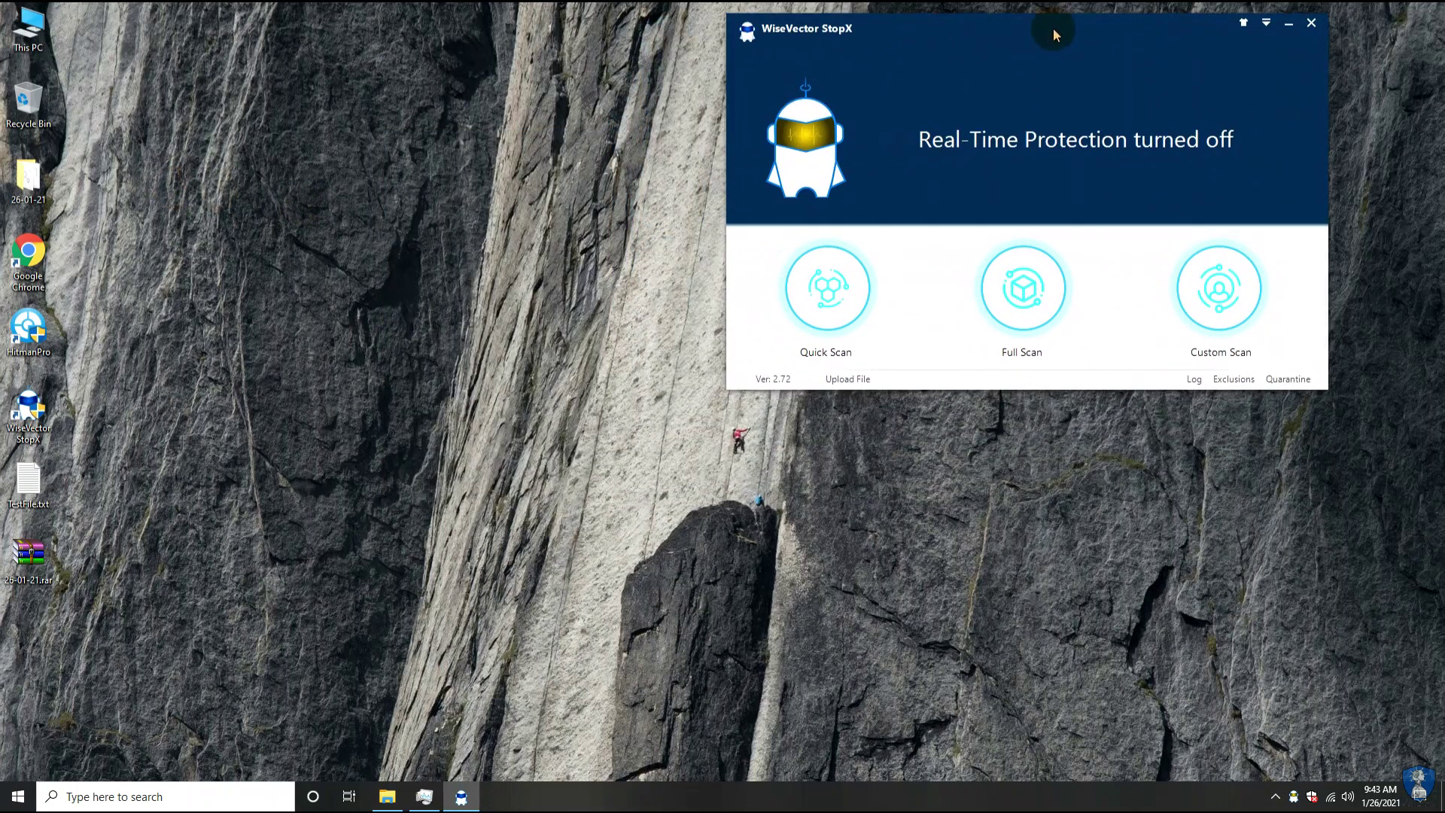
{"action": "right_click", "coordinate": [28, 178]}
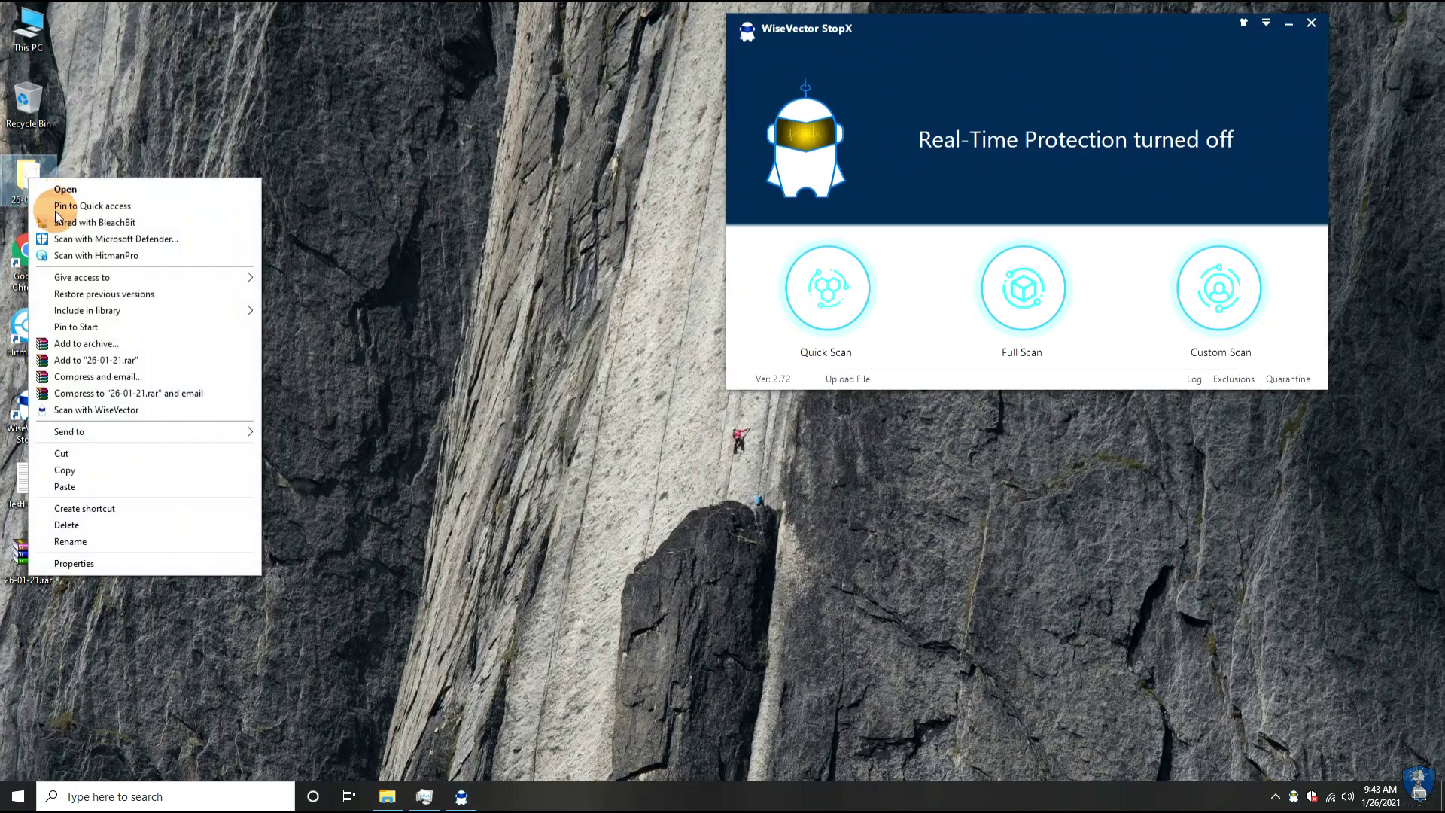
{"action": "left_click", "coordinate": [80, 413]}
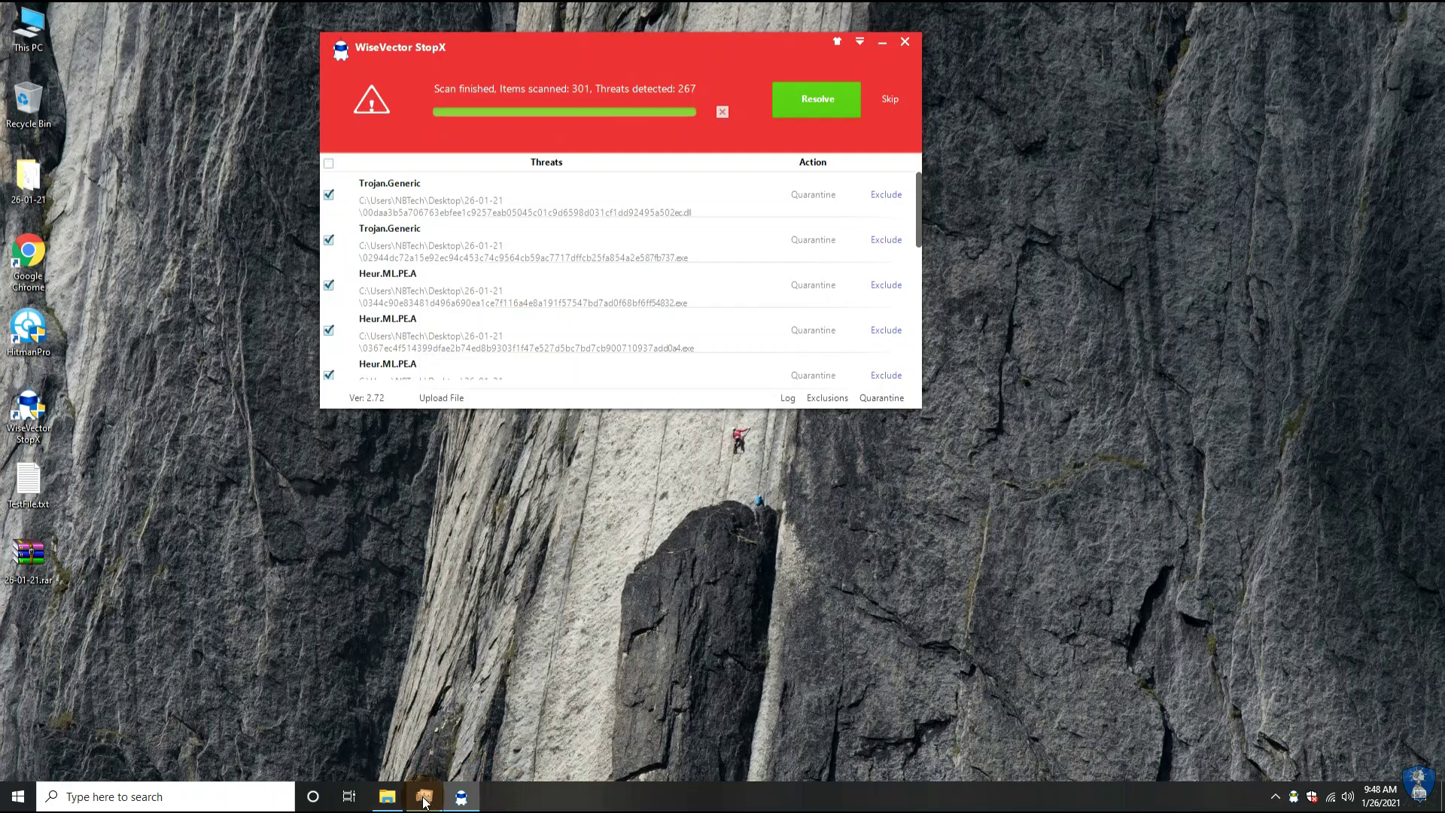
Open Task Manager and resolve all 267 detected threats in StopX.
{"action": "mouse_move", "coordinate": [425, 794]}
{"action": "left_click", "coordinate": [420, 743]}
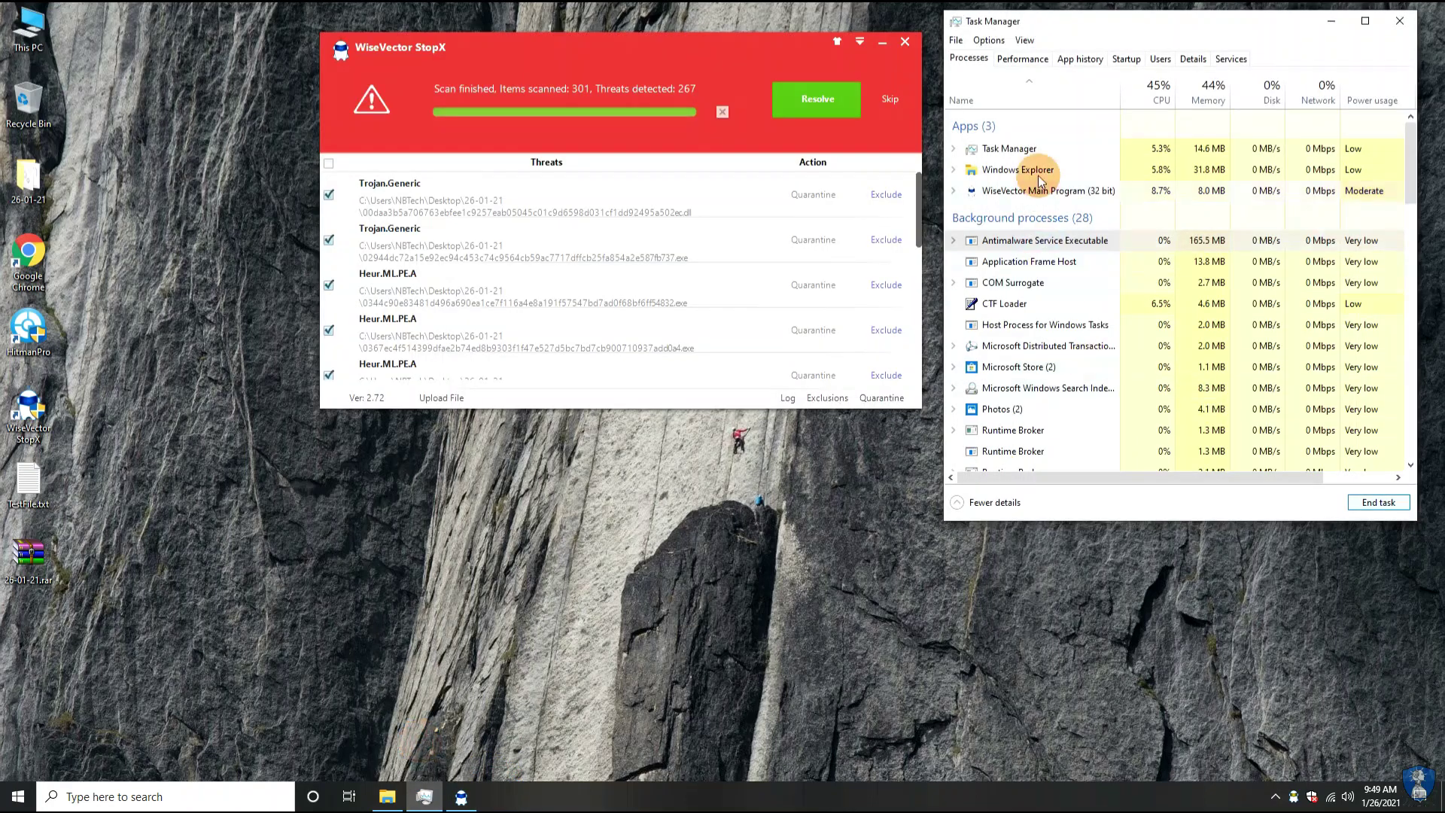
{"action": "scroll", "coordinate": [737, 310], "scroll_direction": "down", "scroll_amount": 3}
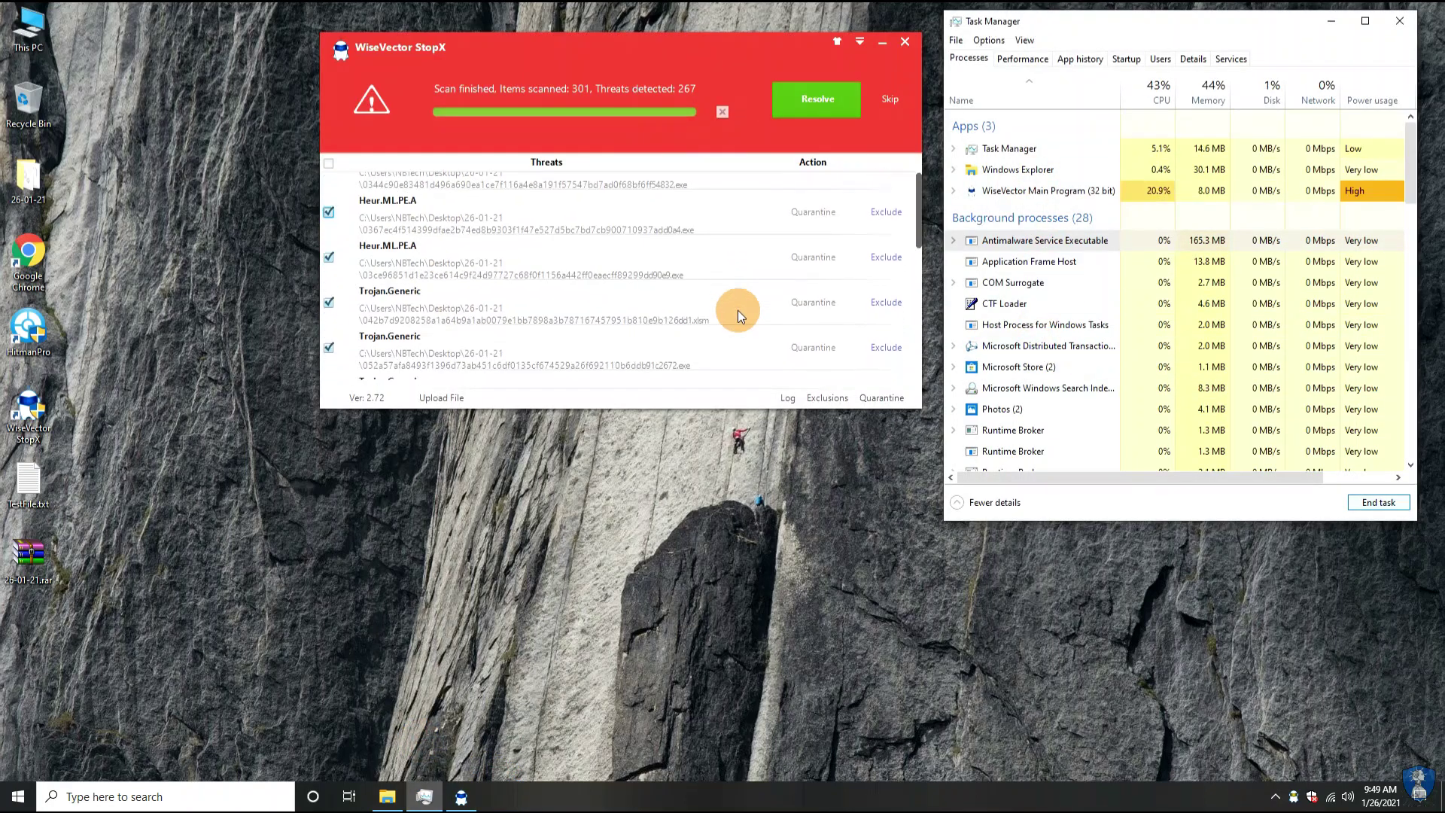
{"action": "left_click", "coordinate": [799, 115]}
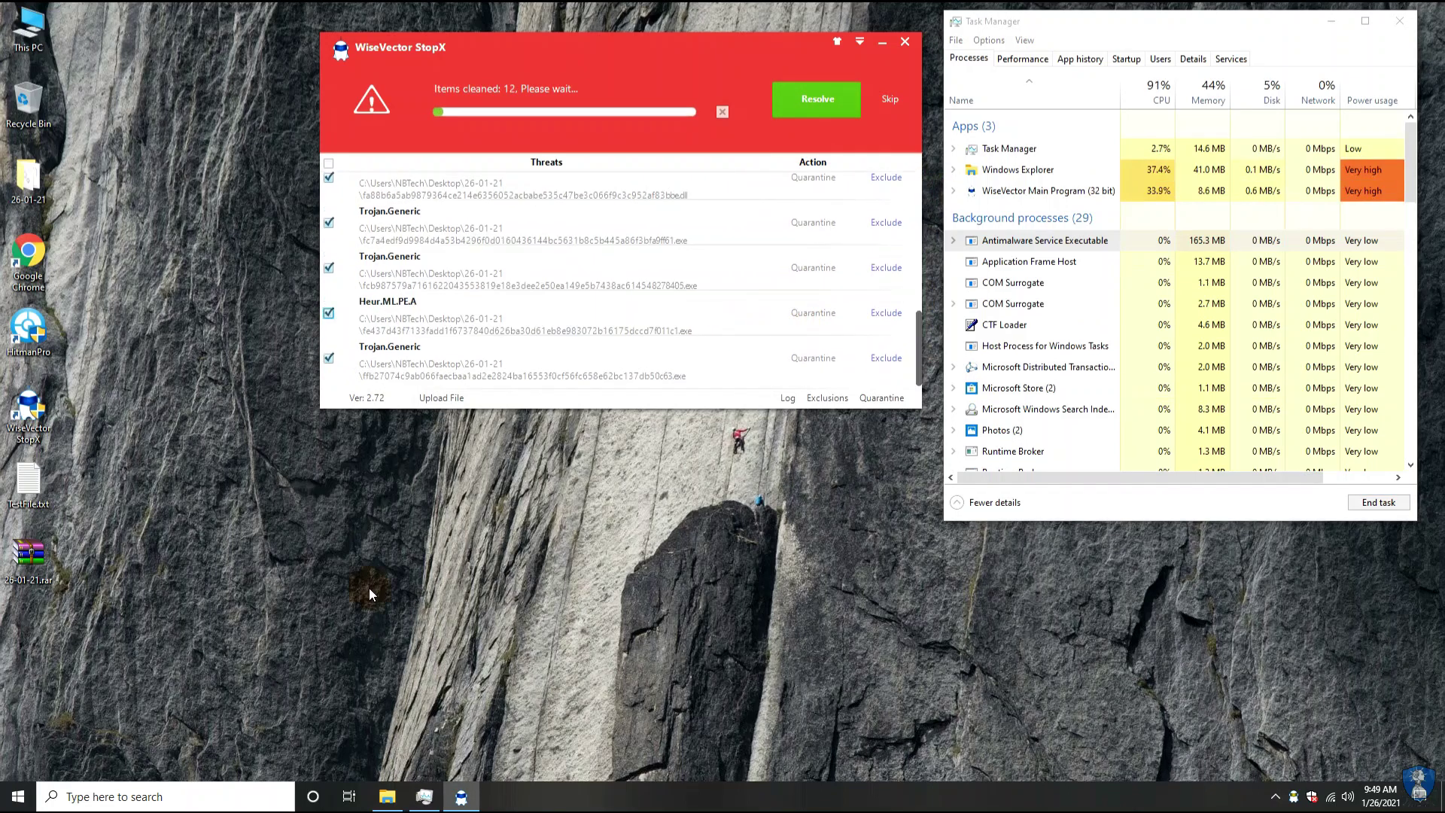
Place the 26-01-21 folder window below StopX to watch it shrink to 34 items.
{"action": "left_click", "coordinate": [387, 797]}
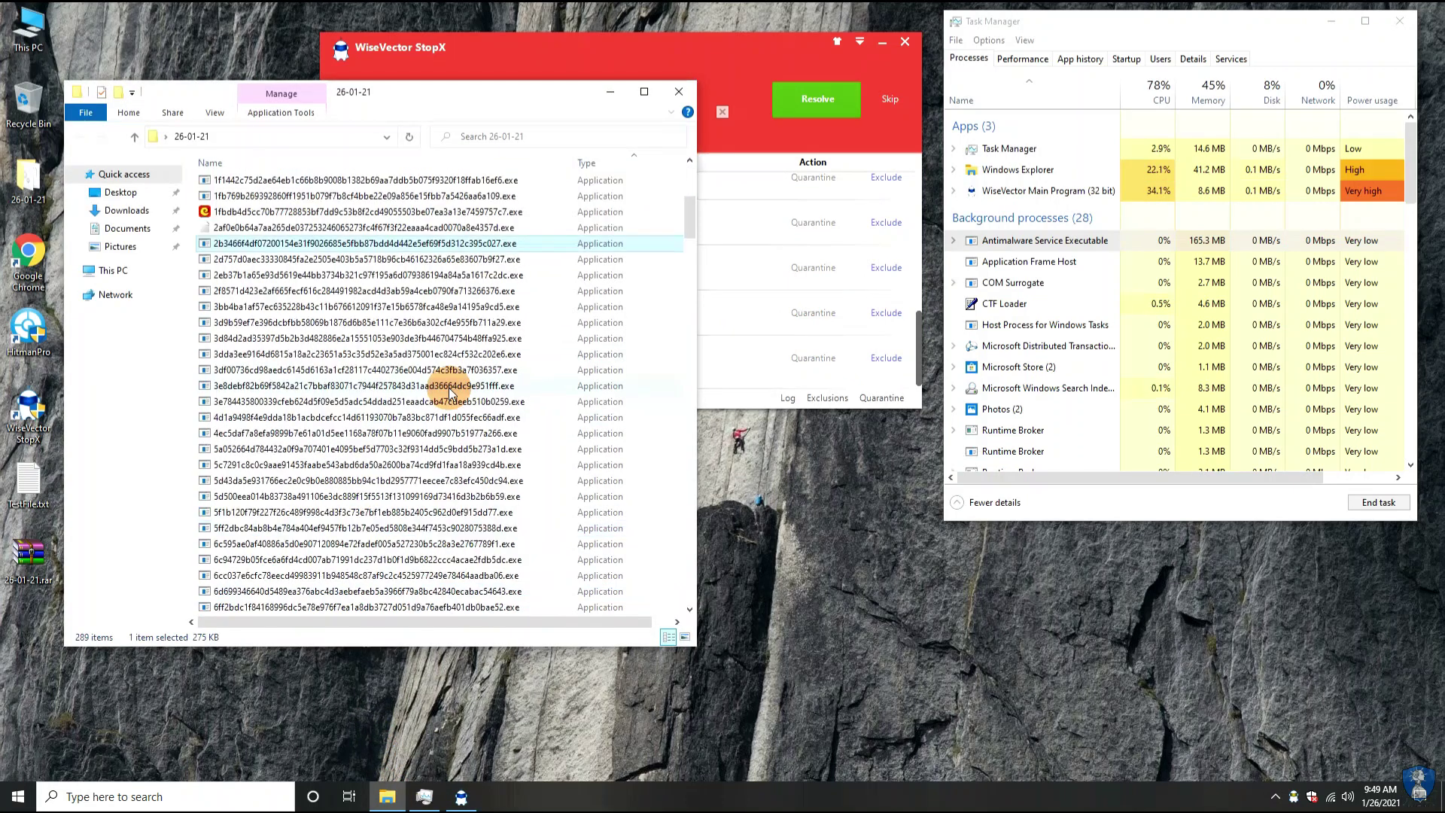
{"action": "left_click_drag", "start_coordinate": [424, 88], "coordinate": [589, 438]}
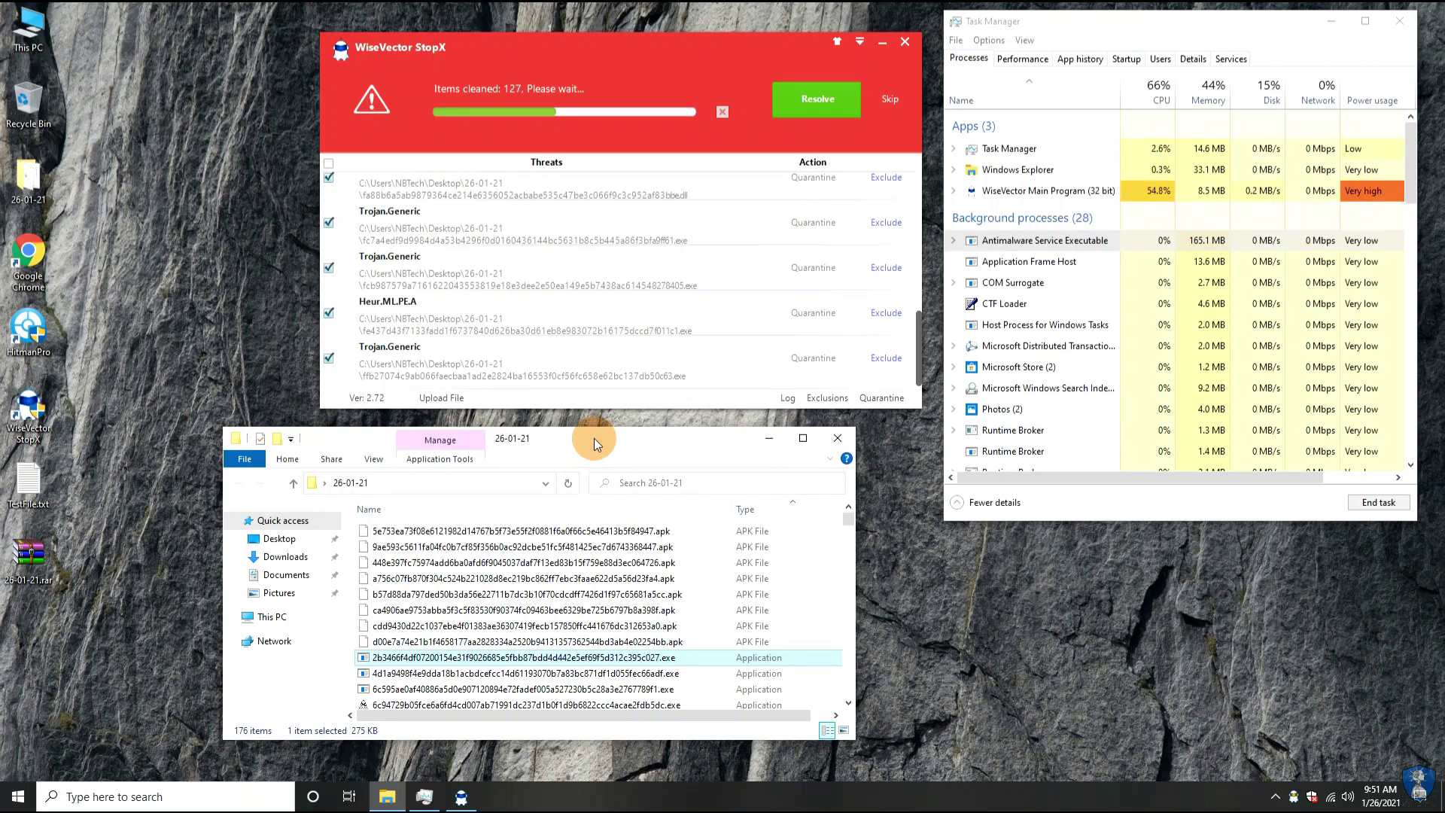
{"action": "left_click_drag", "start_coordinate": [922, 325], "coordinate": [919, 203]}
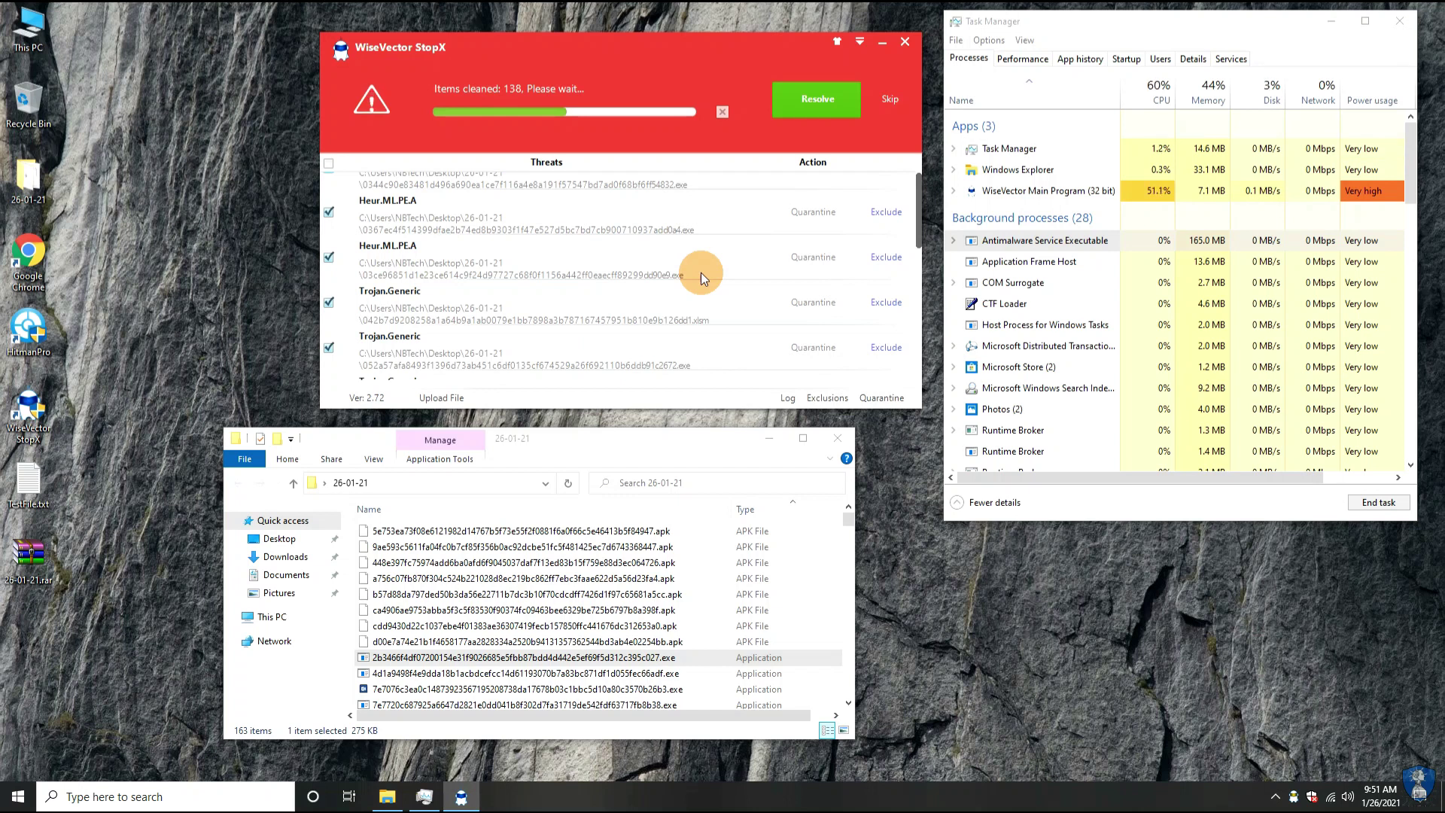
{"action": "left_click", "coordinate": [789, 586]}
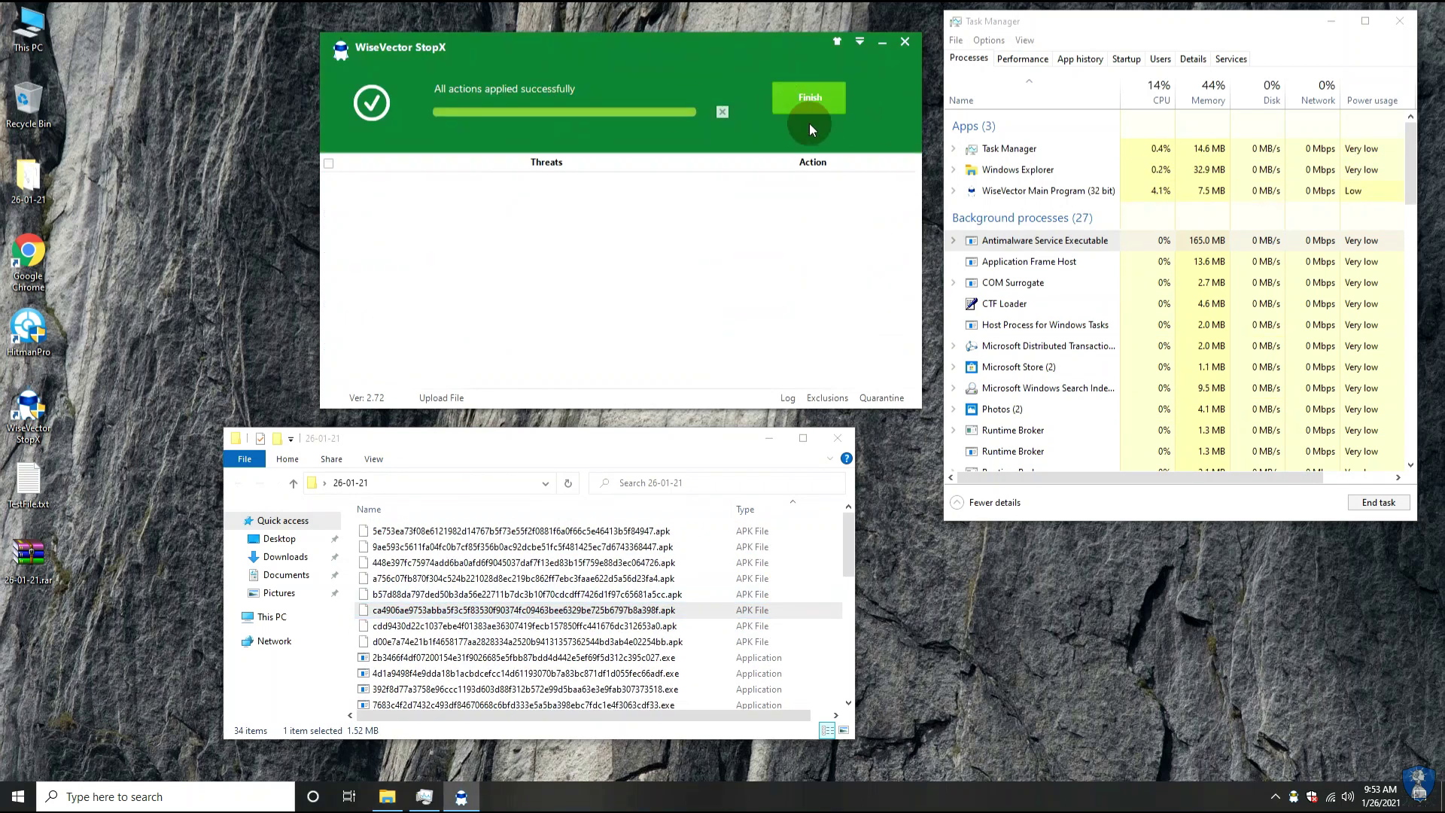
Dismiss the cleanup result, scroll through the 34 remaining files, and minimize the folder window.
{"action": "left_click", "coordinate": [807, 97]}
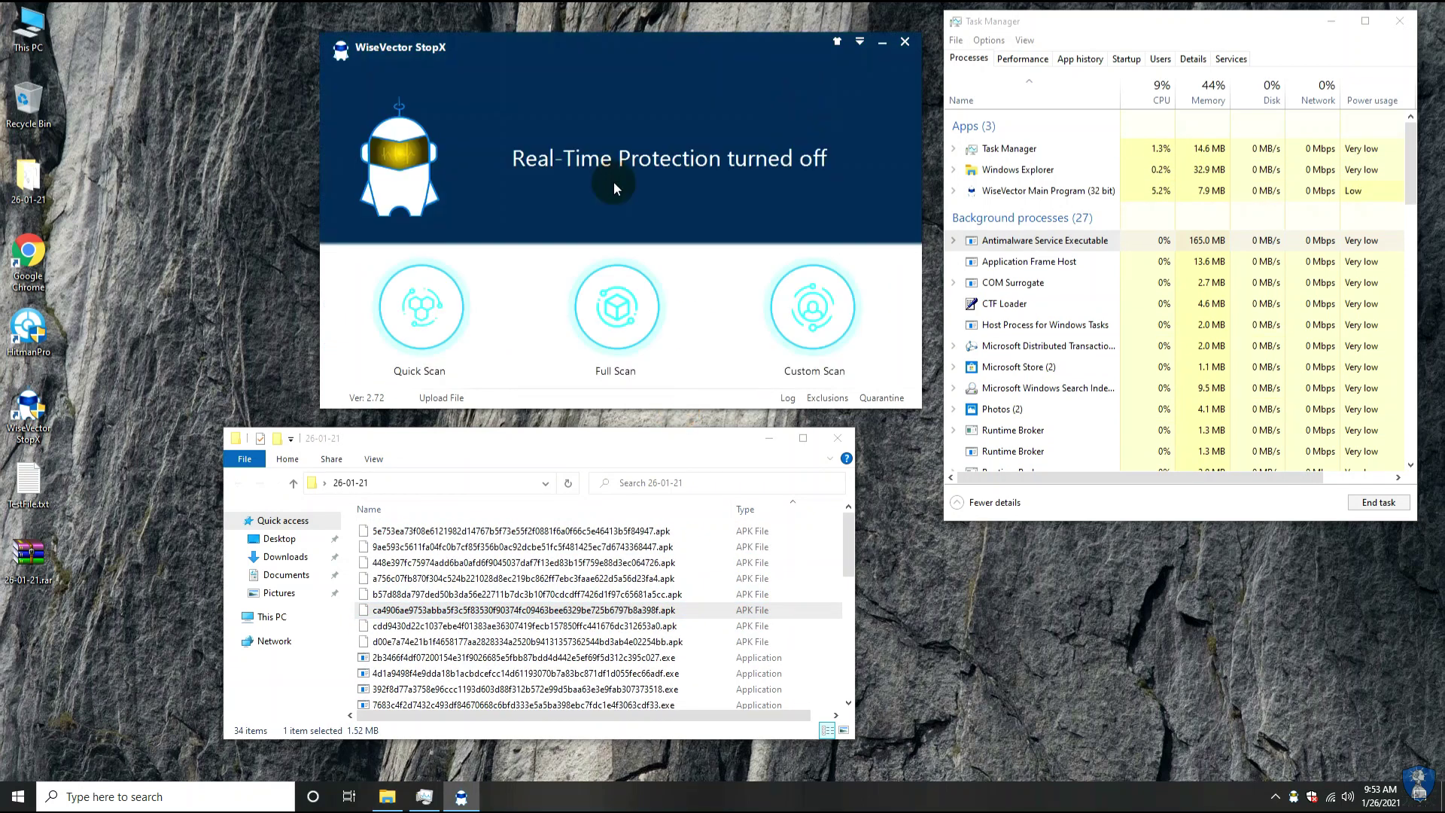
{"action": "left_click", "coordinate": [564, 444]}
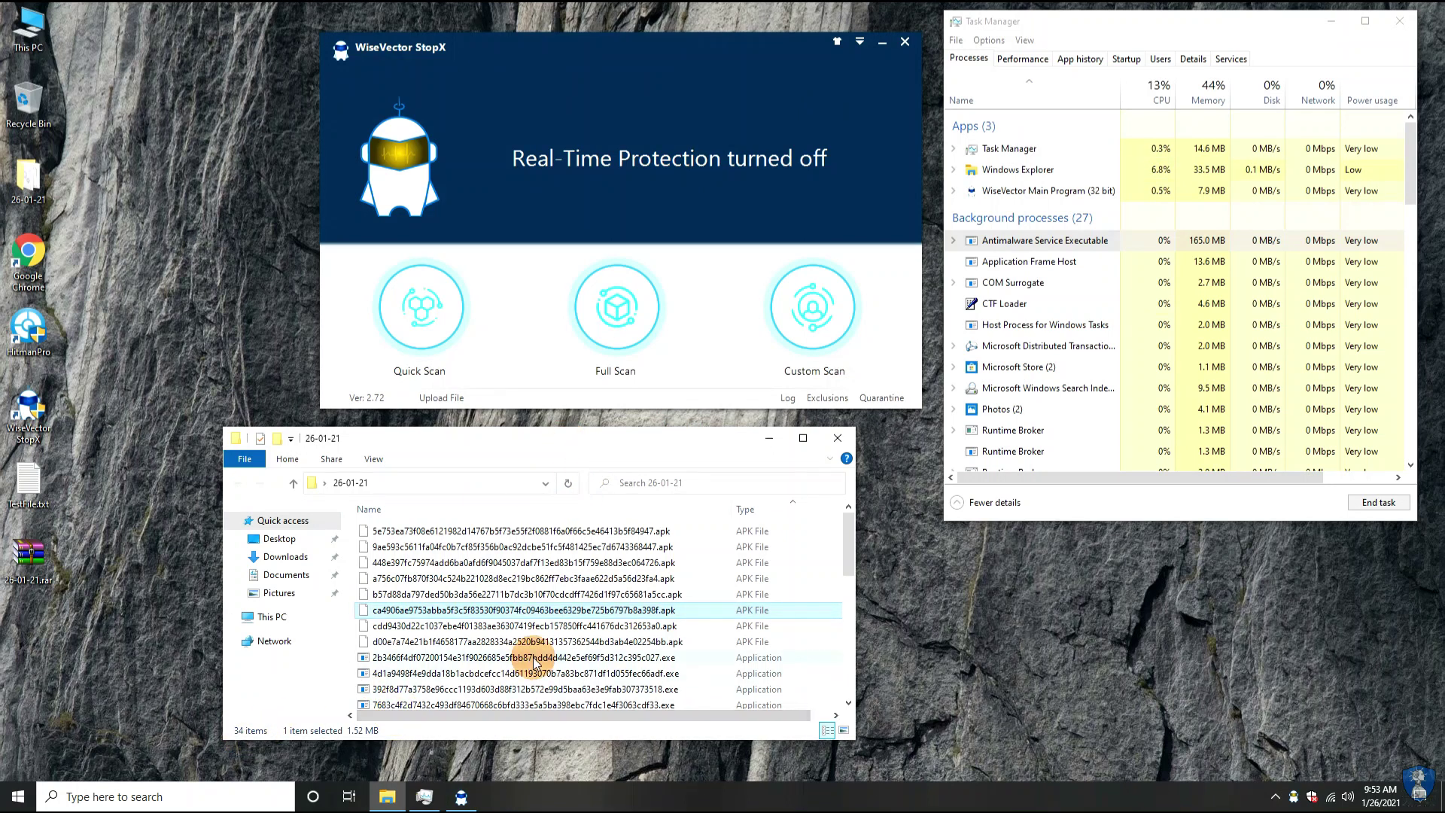
{"action": "left_click", "coordinate": [534, 658]}
{"action": "scroll", "coordinate": [662, 594], "scroll_direction": "down", "scroll_amount": 7}
{"action": "scroll", "coordinate": [662, 602], "scroll_direction": "up", "scroll_amount": 1}
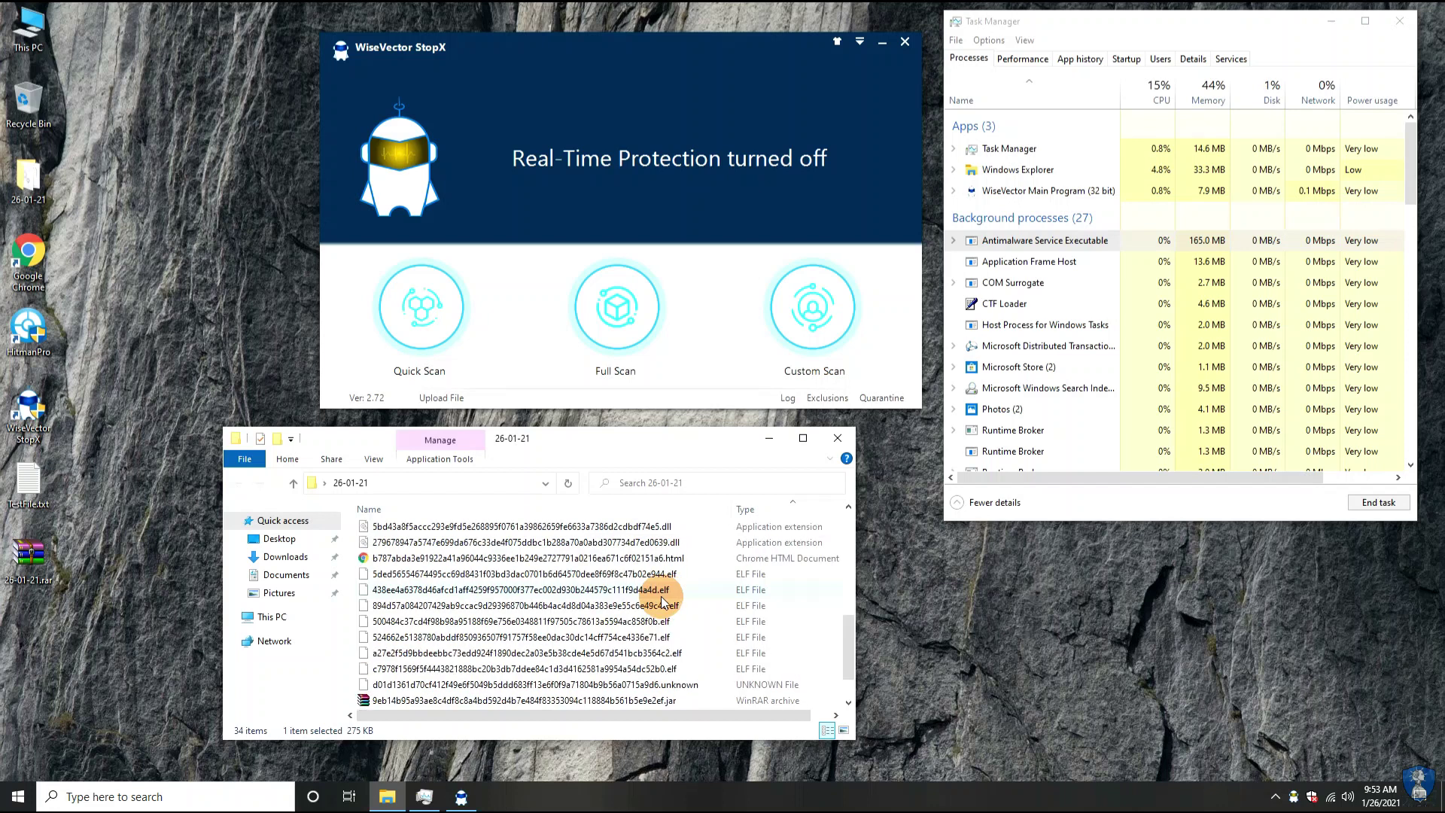
{"action": "scroll", "coordinate": [662, 600], "scroll_direction": "down", "scroll_amount": 3}
{"action": "scroll", "coordinate": [662, 594], "scroll_direction": "up", "scroll_amount": 4}
{"action": "scroll", "coordinate": [599, 630], "scroll_direction": "down", "scroll_amount": 4}
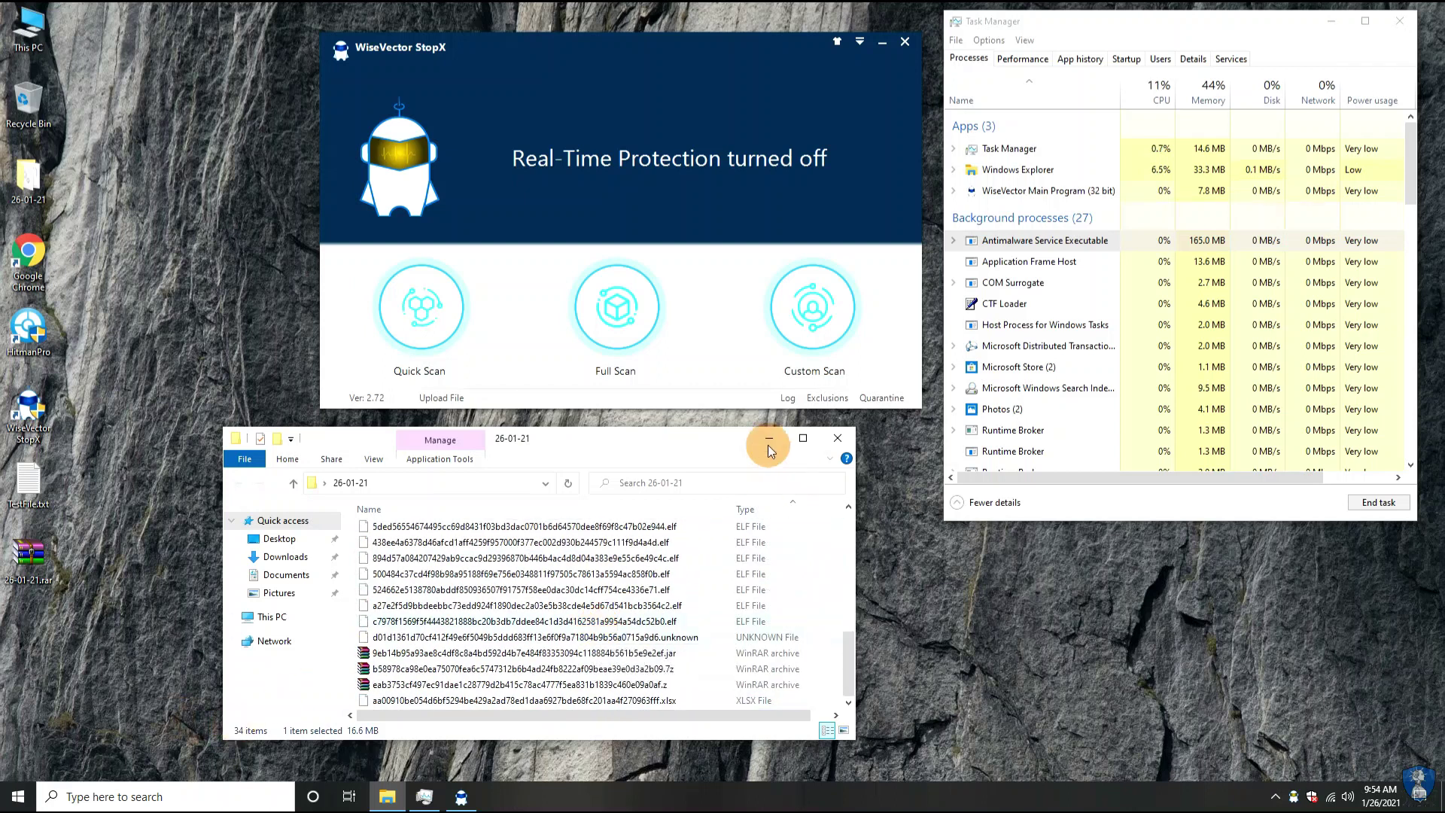
{"action": "left_click", "coordinate": [860, 41]}
{"action": "left_click", "coordinate": [779, 430]}
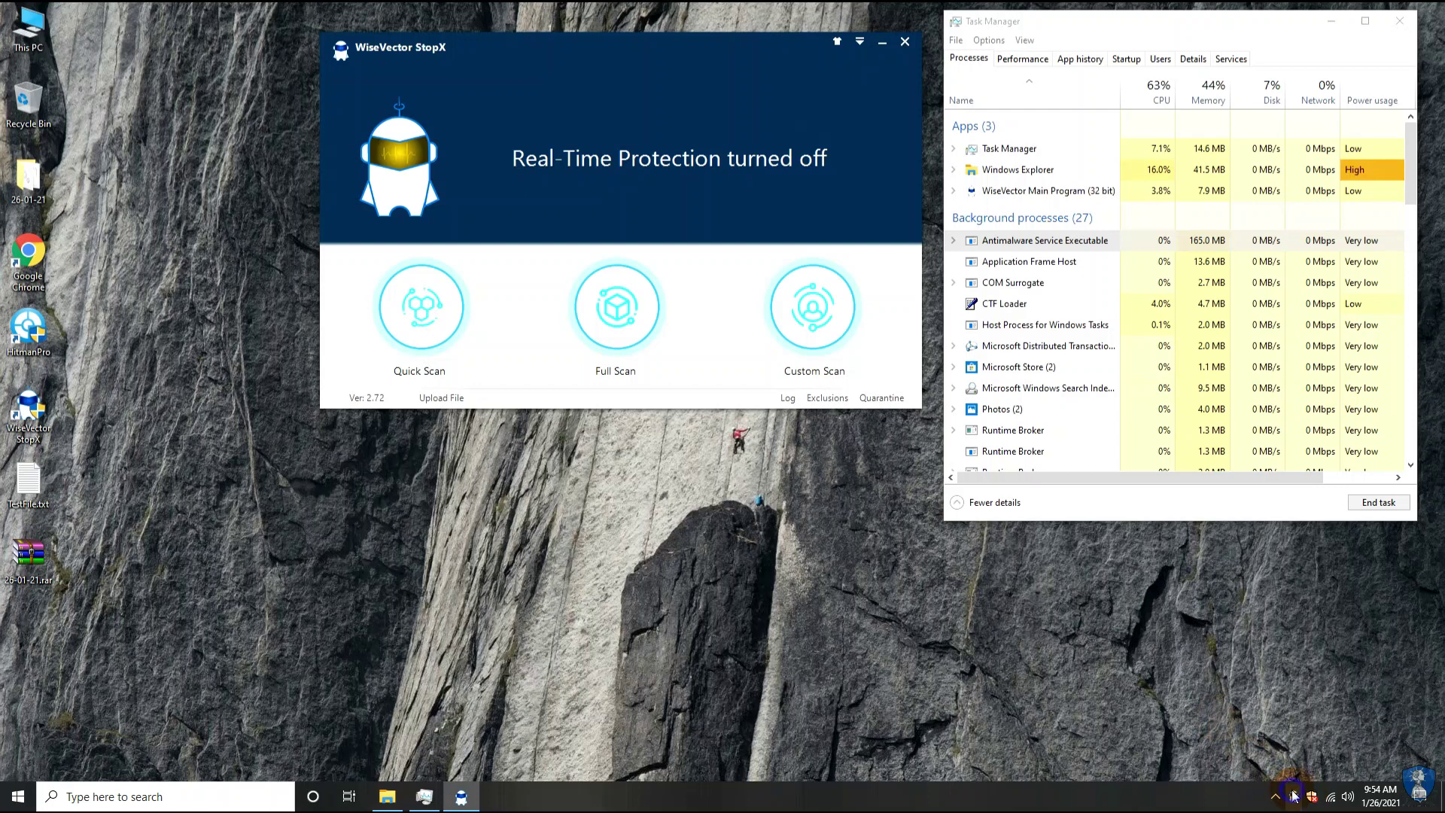
Re-enable Basic Protection, rescan 26-01-21, and dismiss the clean 0-threat result.
{"action": "right_click", "coordinate": [1293, 796]}
{"action": "left_click", "coordinate": [1301, 641]}
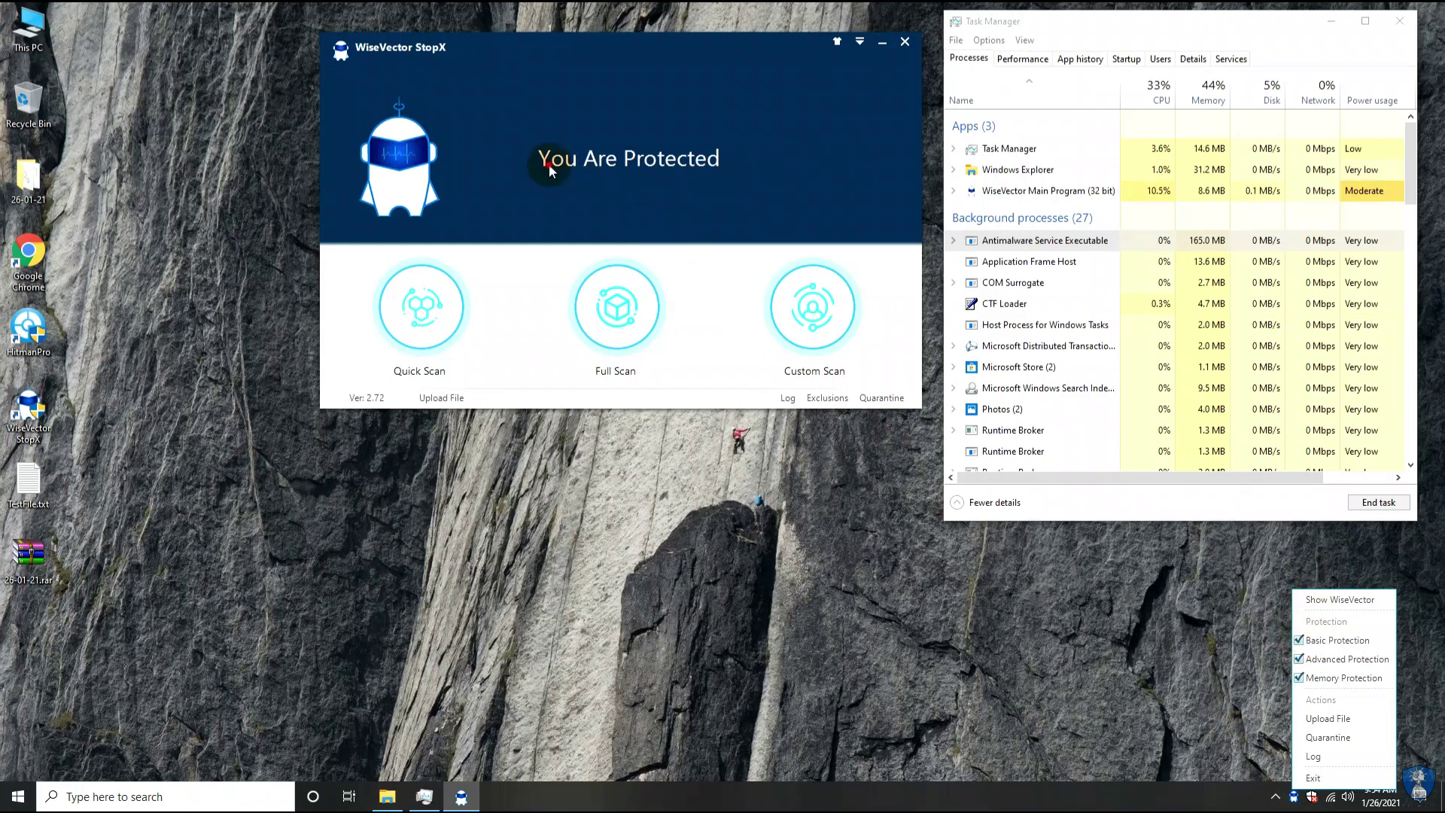
{"action": "right_click", "coordinate": [29, 186]}
{"action": "left_click", "coordinate": [85, 419]}
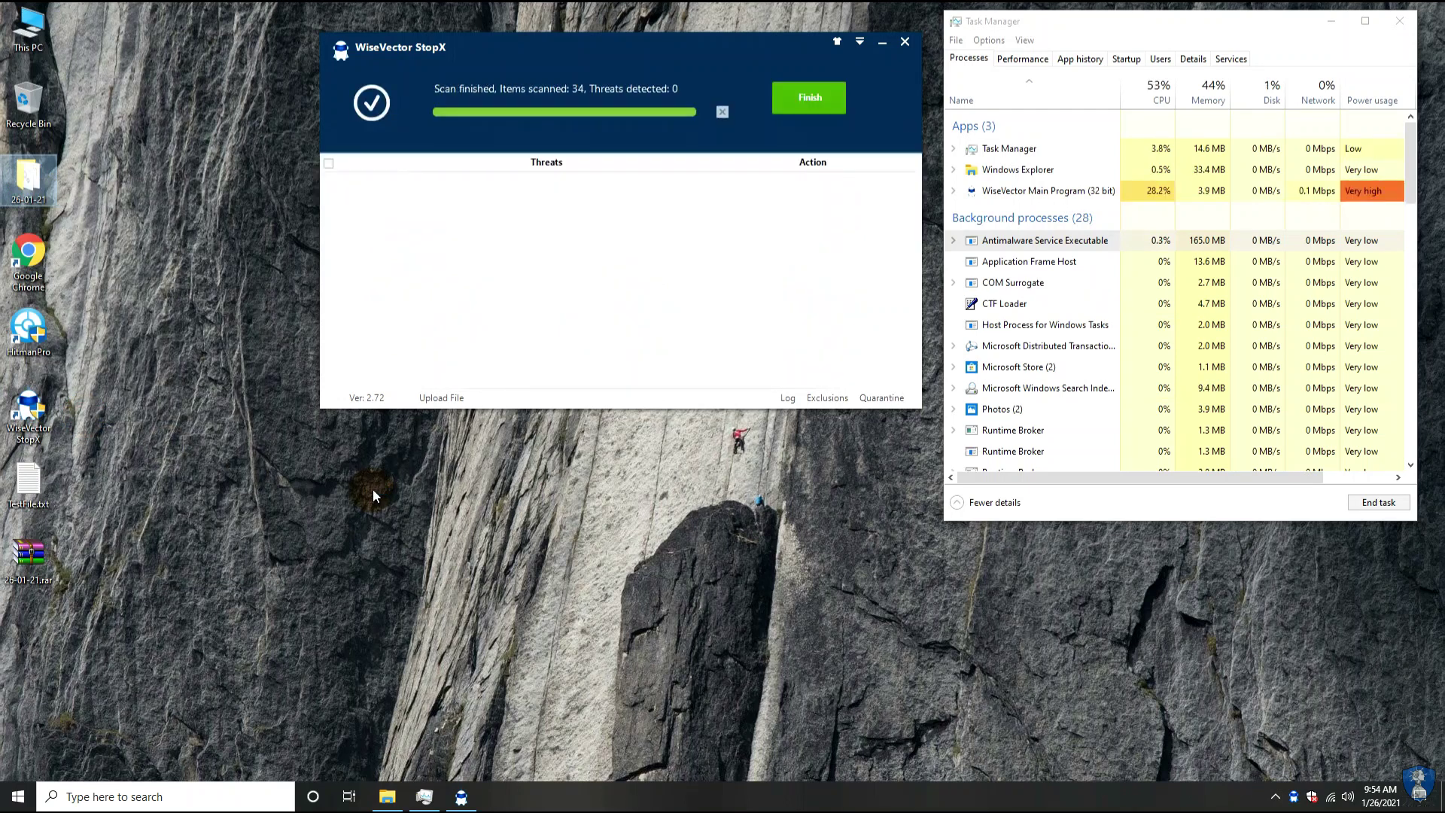
{"action": "left_click", "coordinate": [818, 98]}
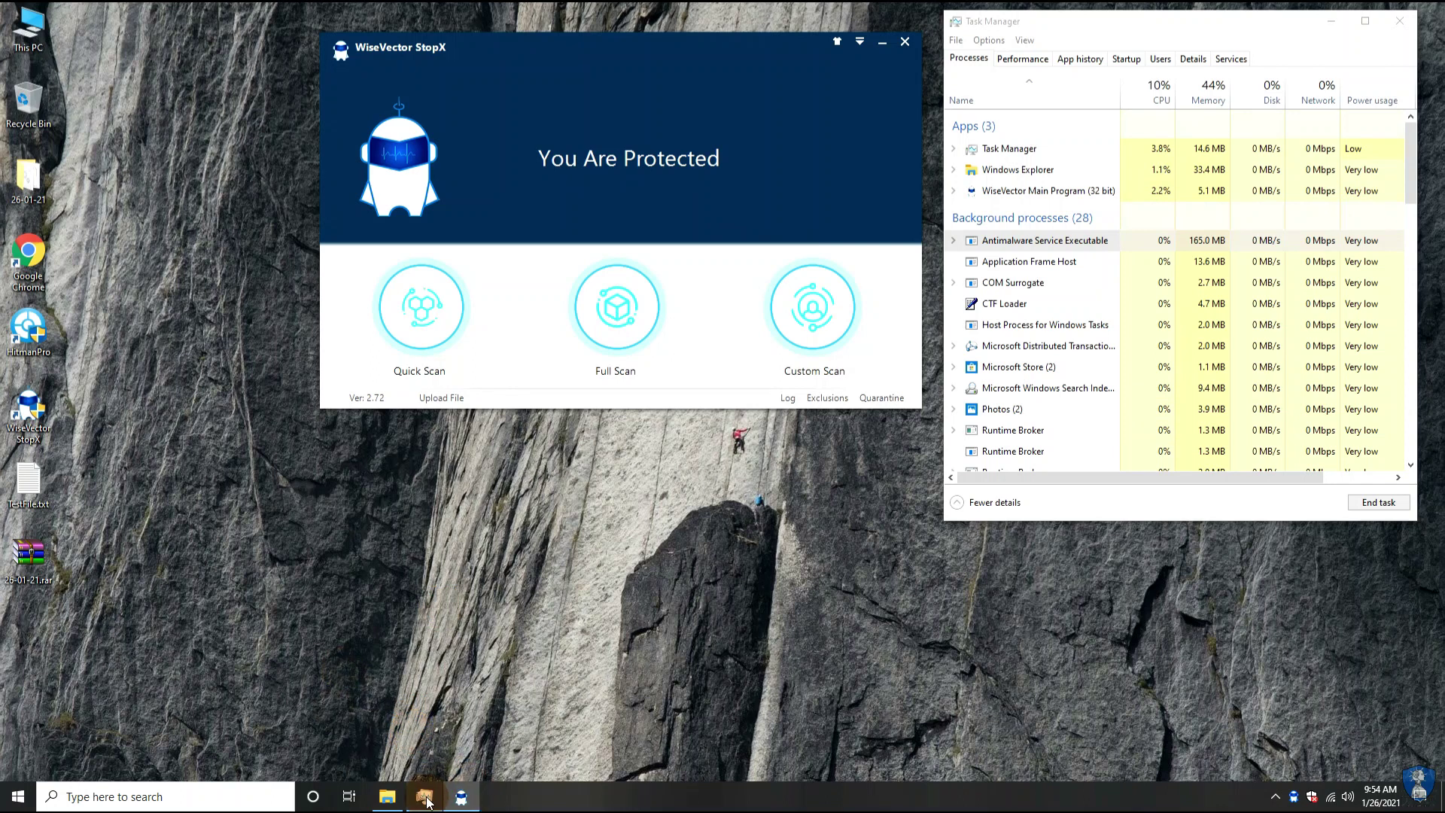
Launch MalTester2.exe from the 26-01-21 folder.
{"action": "left_click", "coordinate": [387, 796]}
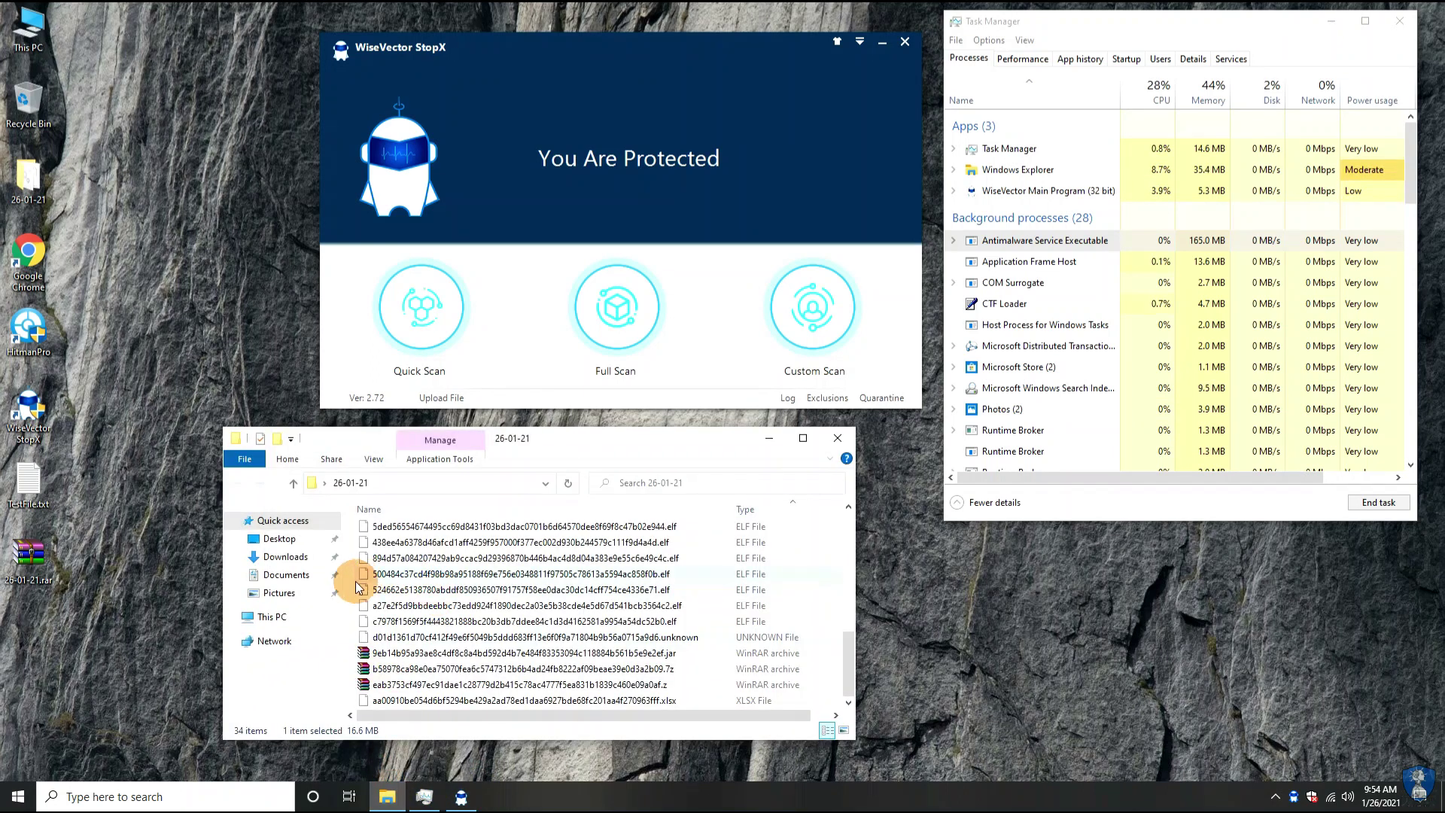
{"action": "left_click", "coordinate": [445, 667]}
{"action": "key", "text": "Home"}
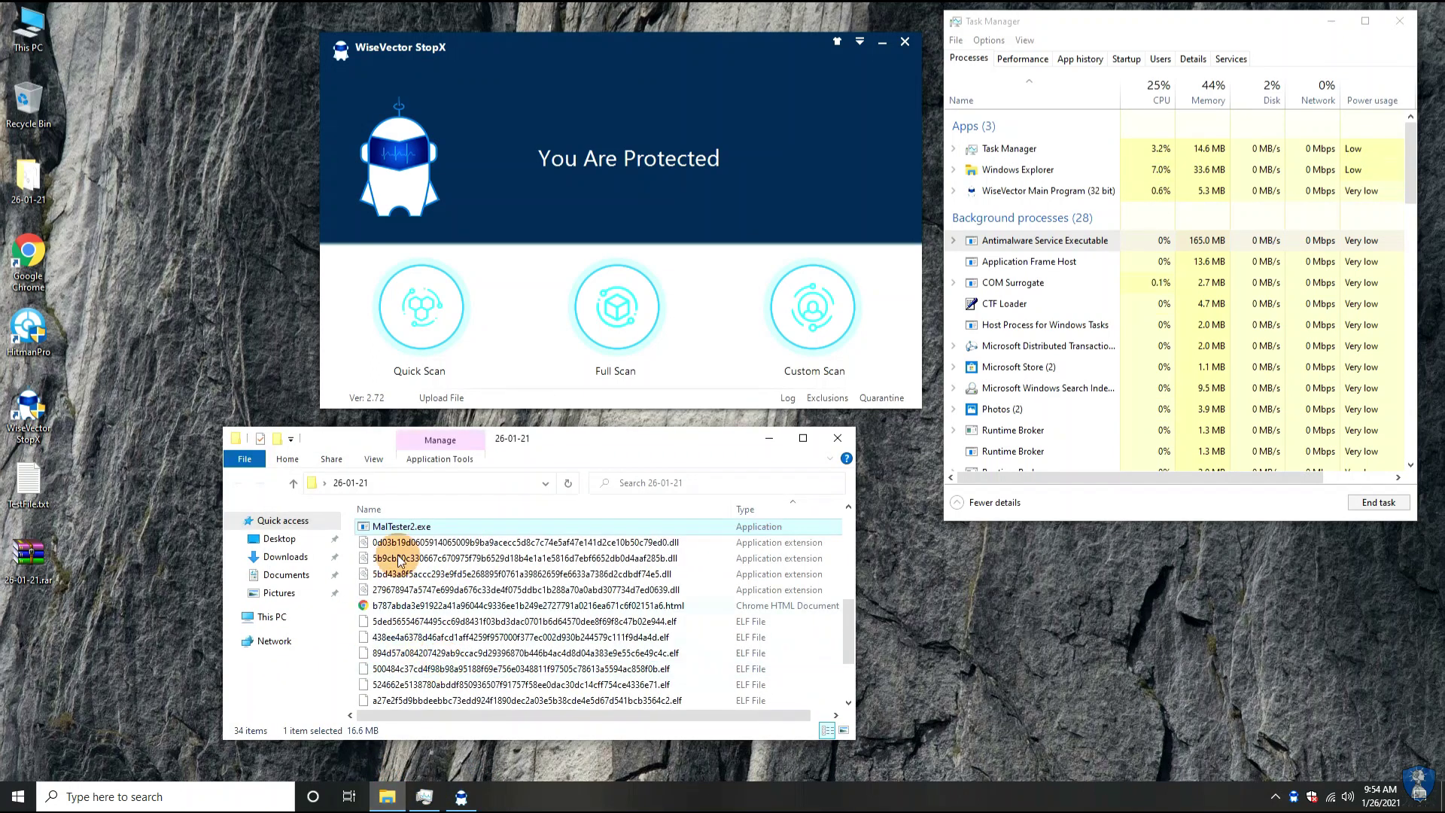
{"action": "double_click", "coordinate": [395, 529]}
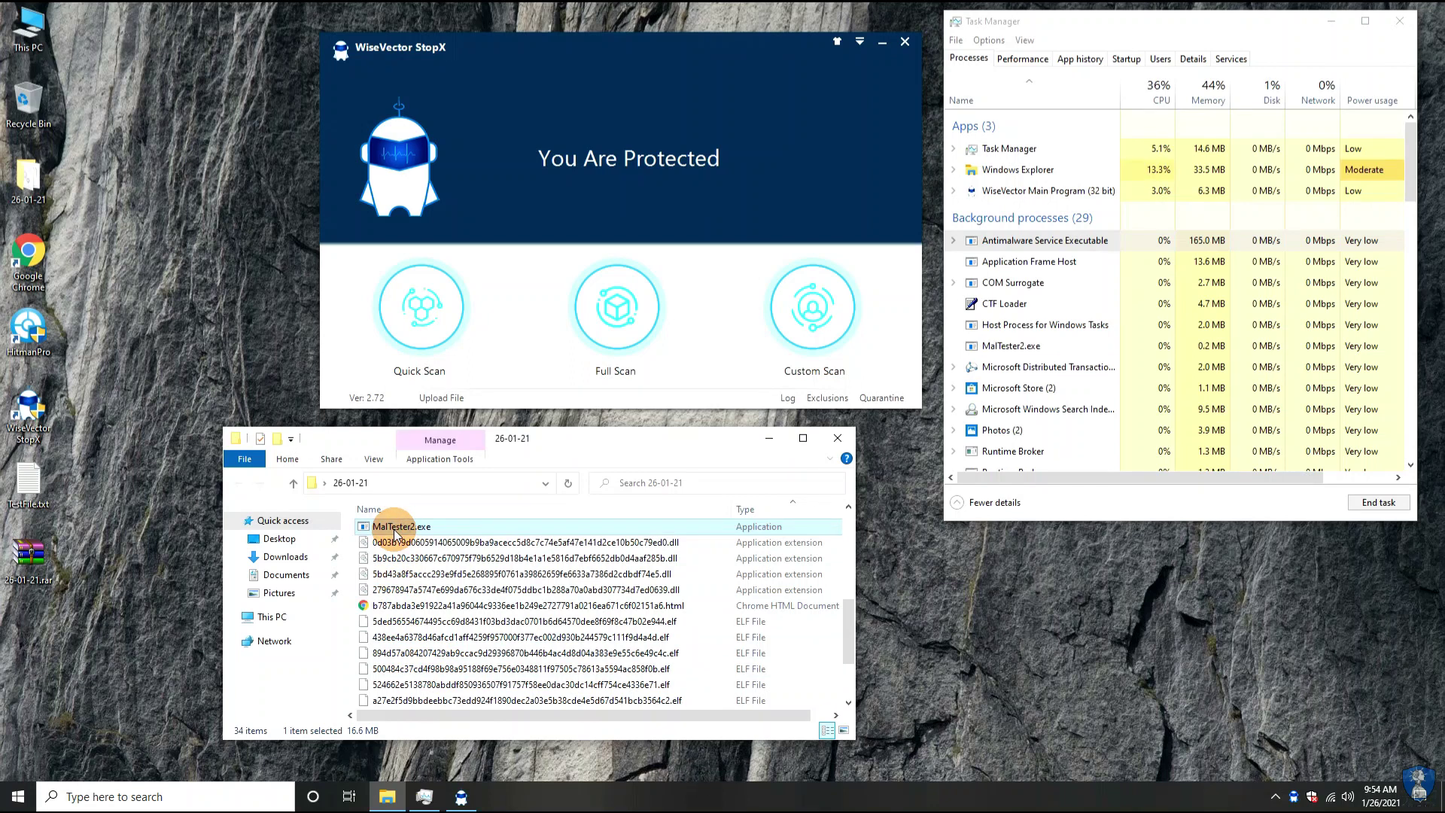
Select the eight test executables in the folder and arrange them beside the MalTester console.
{"action": "left_click_drag", "start_coordinate": [703, 428], "coordinate": [690, 156]}
{"action": "left_click", "coordinate": [615, 308]}
{"action": "key", "text": "shift+Down"}
{"action": "key", "text": "shift+Down"}
{"action": "key", "text": "shift+Down"}
{"action": "key", "text": "shift+Down"}
{"action": "key", "text": "shift+Down"}
{"action": "key", "text": "shift+Down"}
{"action": "key", "text": "shift+Down"}
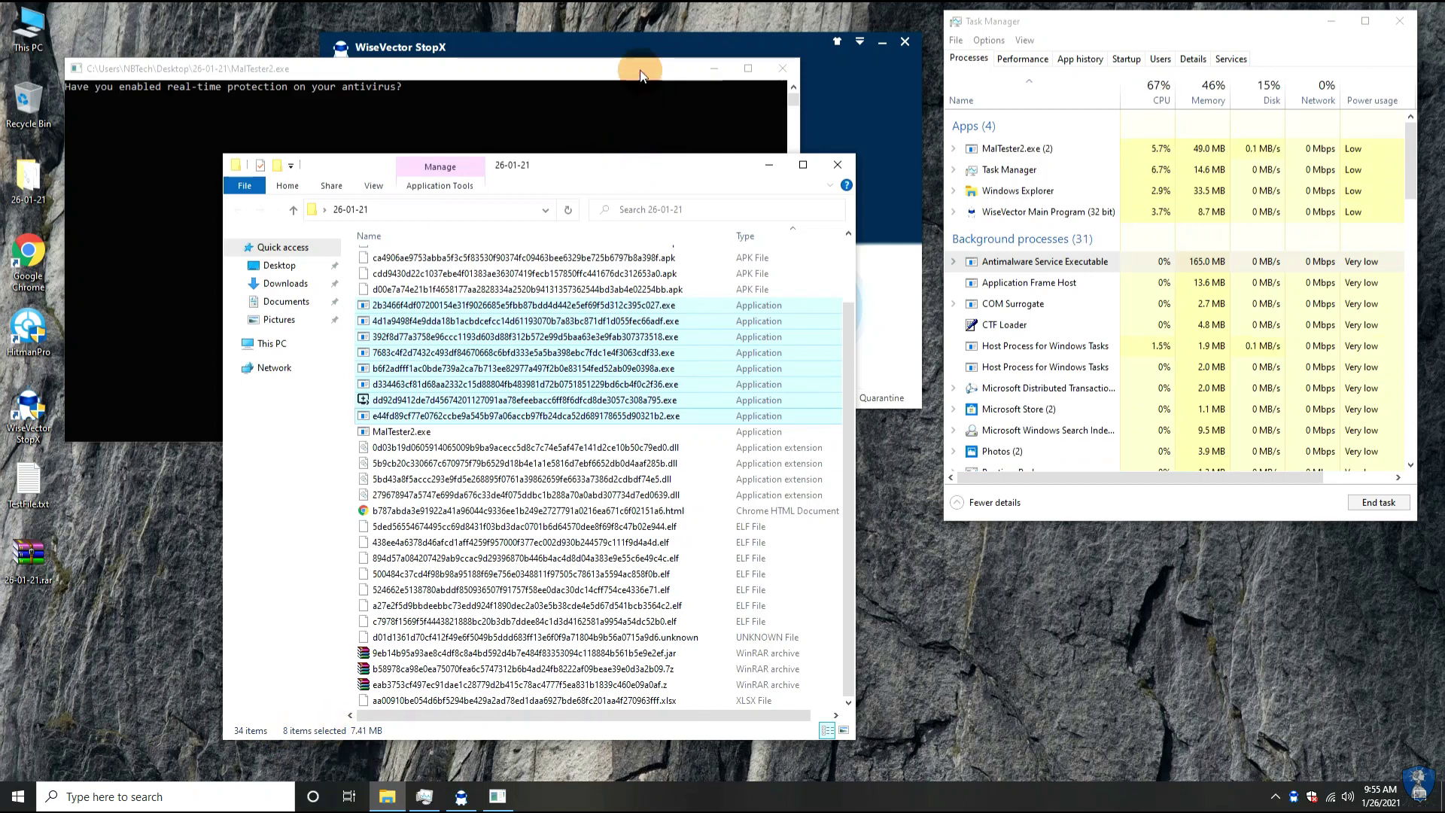
{"action": "left_click", "coordinate": [654, 93]}
{"action": "left_click_drag", "start_coordinate": [580, 72], "coordinate": [552, 73]}
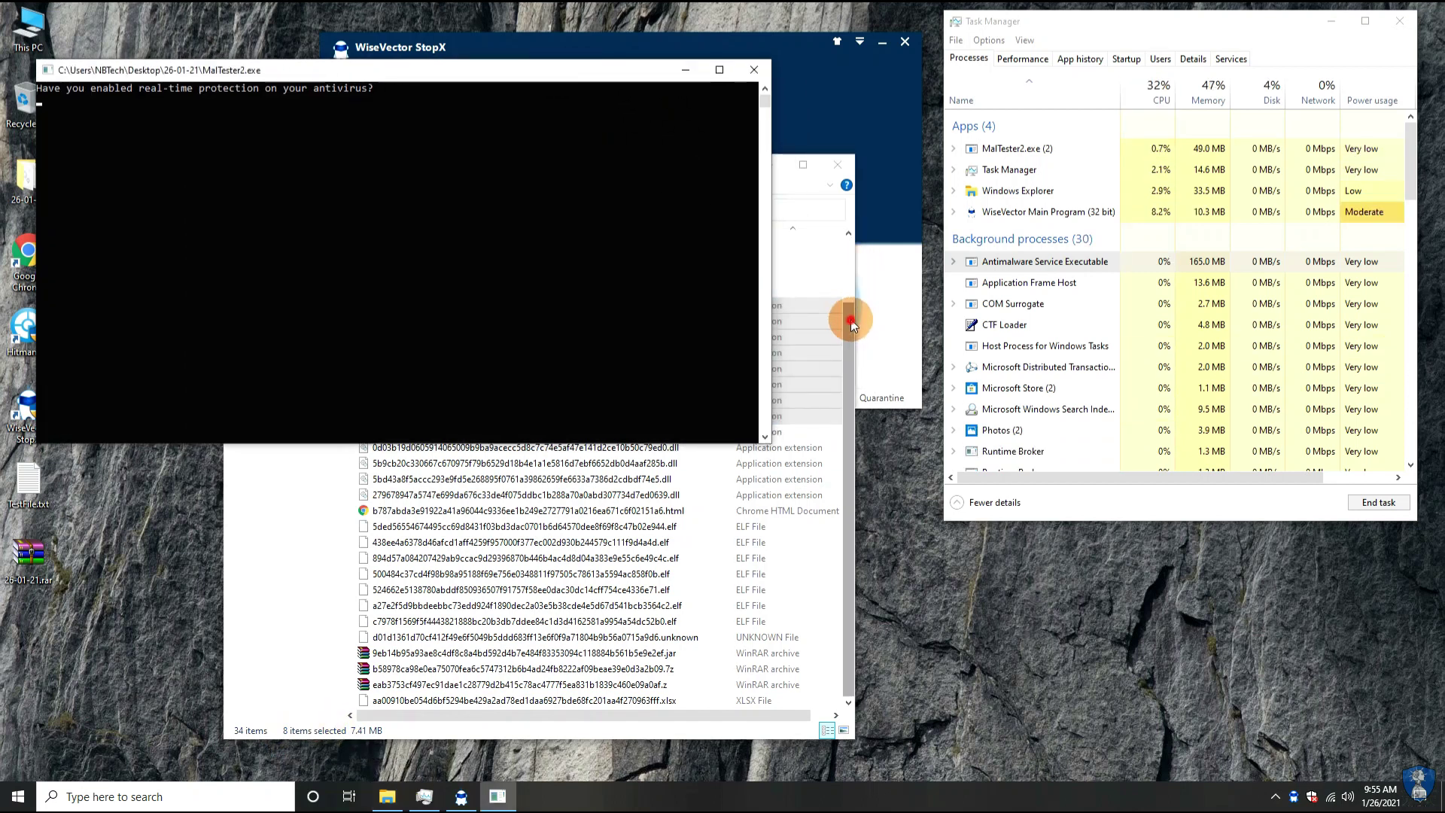
{"action": "left_click_drag", "start_coordinate": [850, 319], "coordinate": [851, 300]}
{"action": "left_click_drag", "start_coordinate": [631, 159], "coordinate": [1183, 364]}
{"action": "left_click_drag", "start_coordinate": [404, 74], "coordinate": [402, 210]}
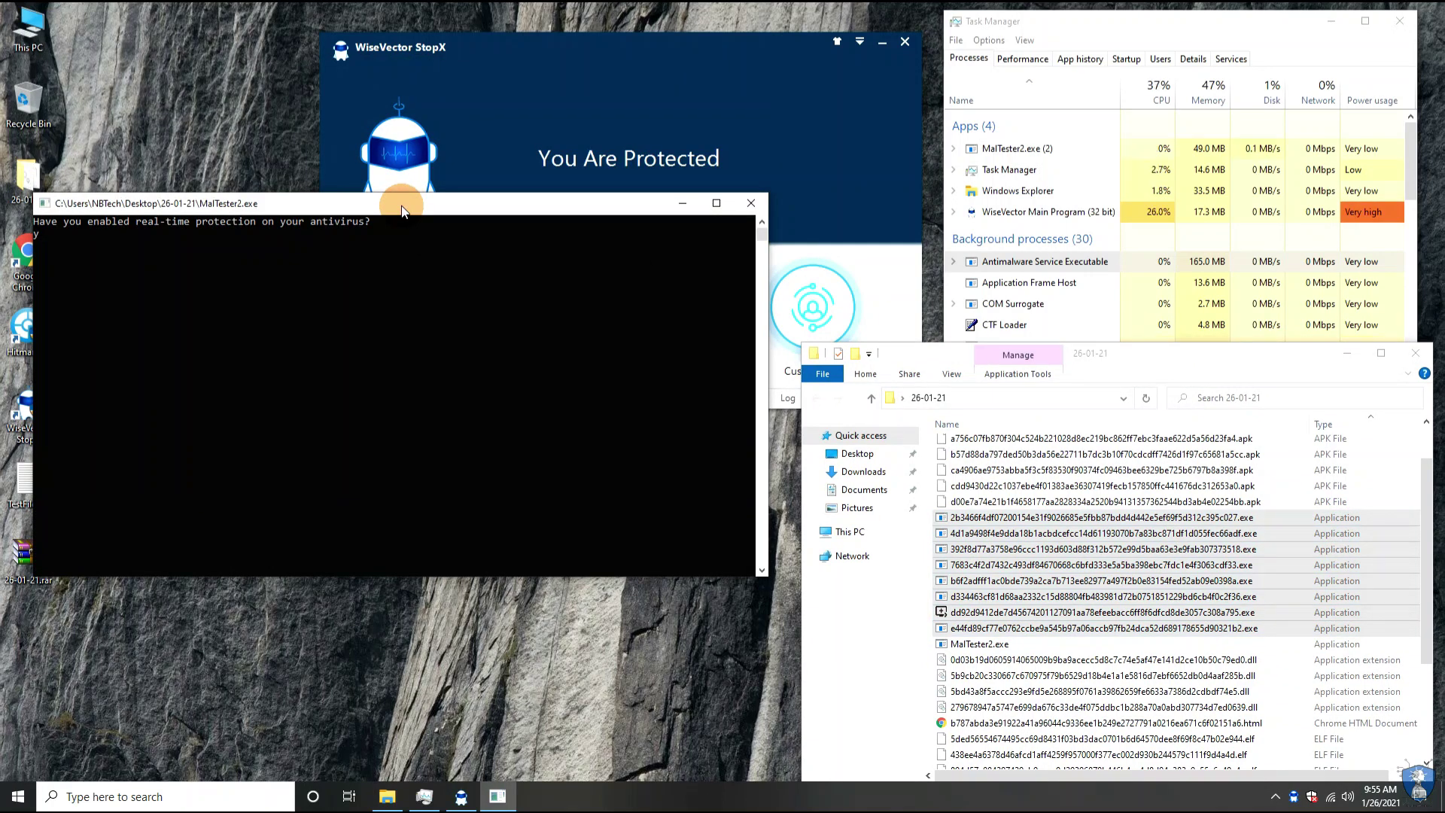
Run the test, closing the sample's red popup; 7 of 8 blocked, 87.5% detection.
{"action": "key", "text": "Return"}
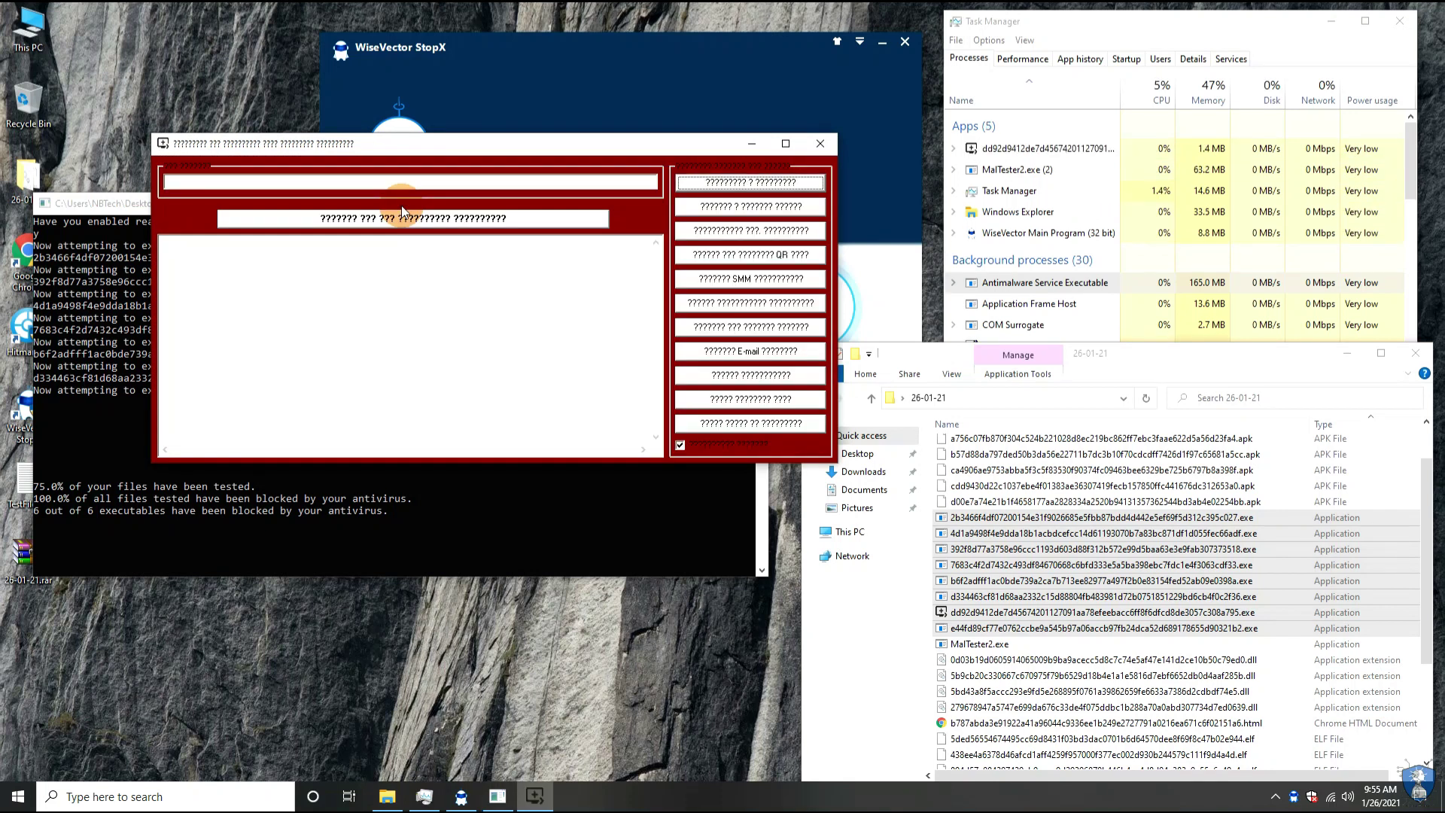
{"action": "left_click", "coordinate": [820, 146]}
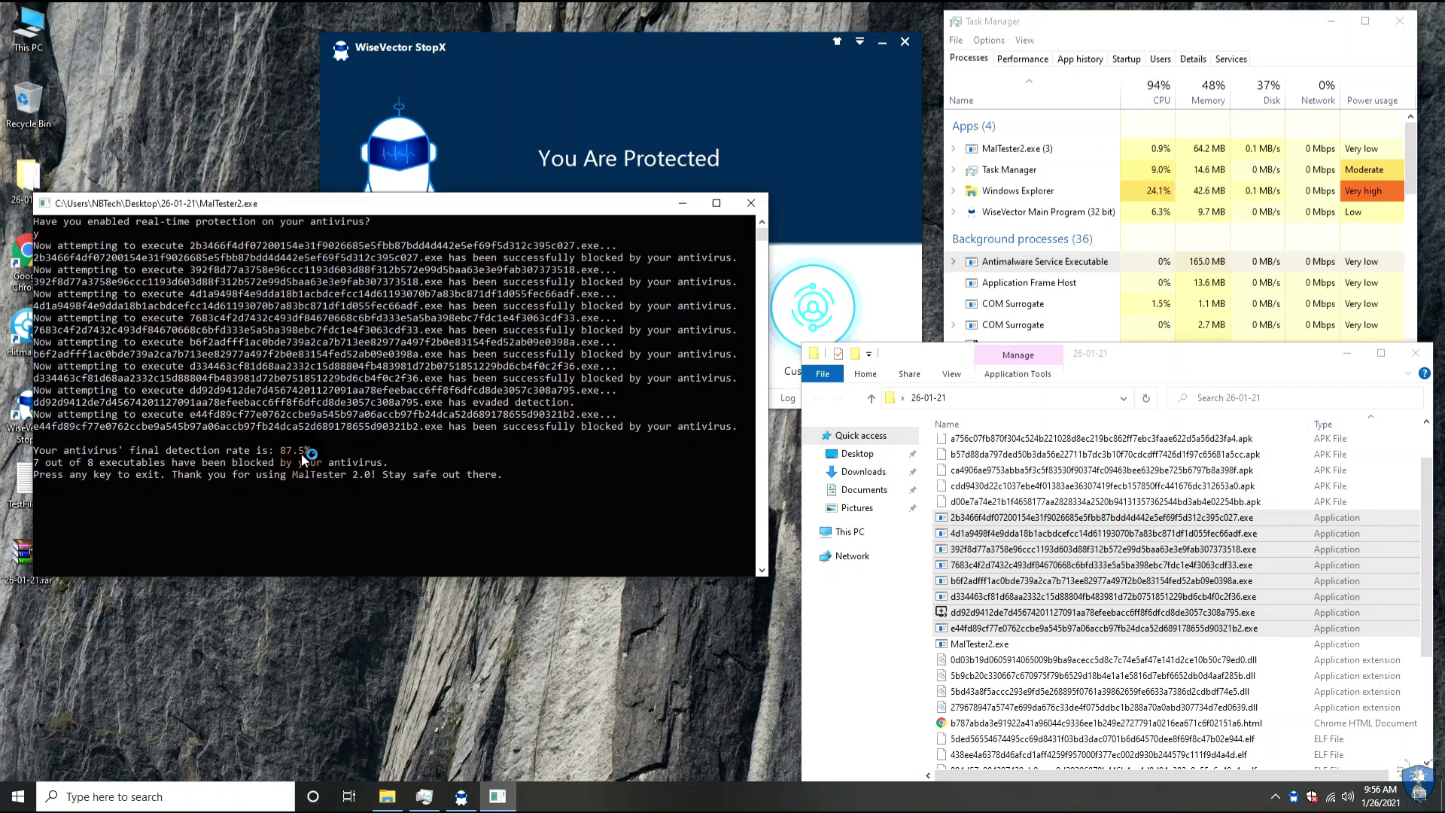
{"action": "key", "text": "Return"}
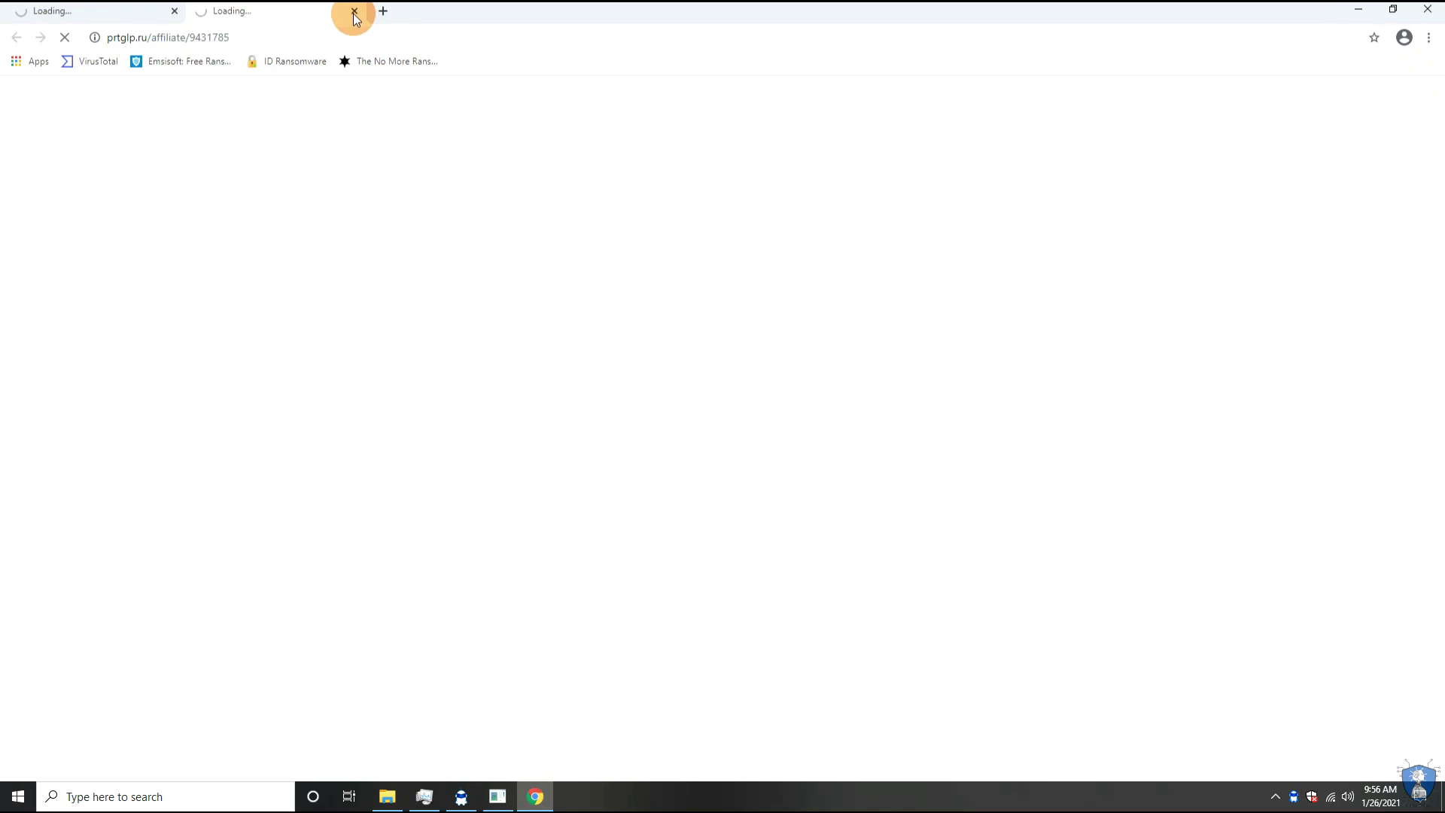
Close the second prtglp.ru tab and then the whole Chrome window.
{"action": "left_click", "coordinate": [1426, 15]}
{"action": "left_click", "coordinate": [1426, 15]}
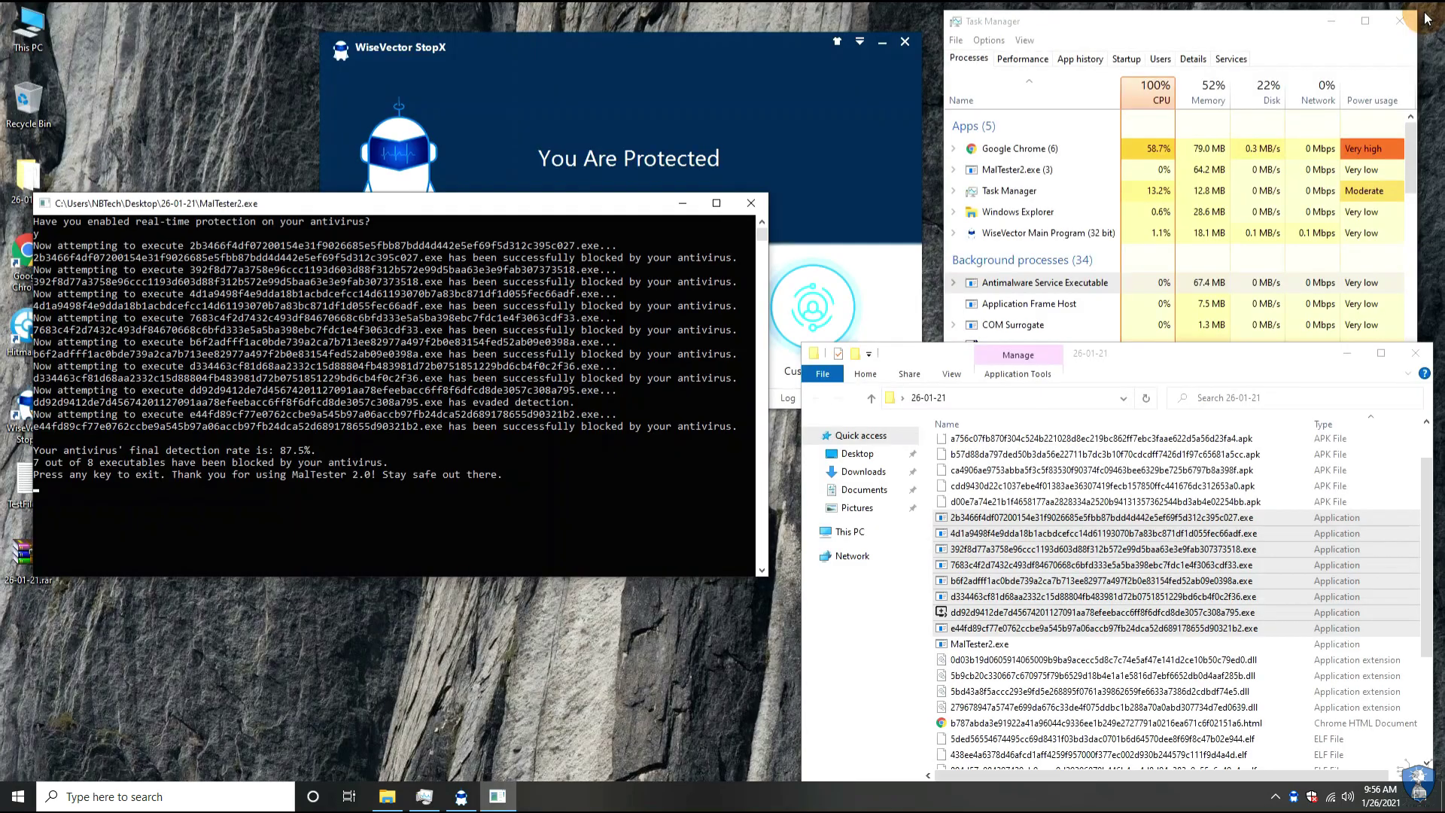
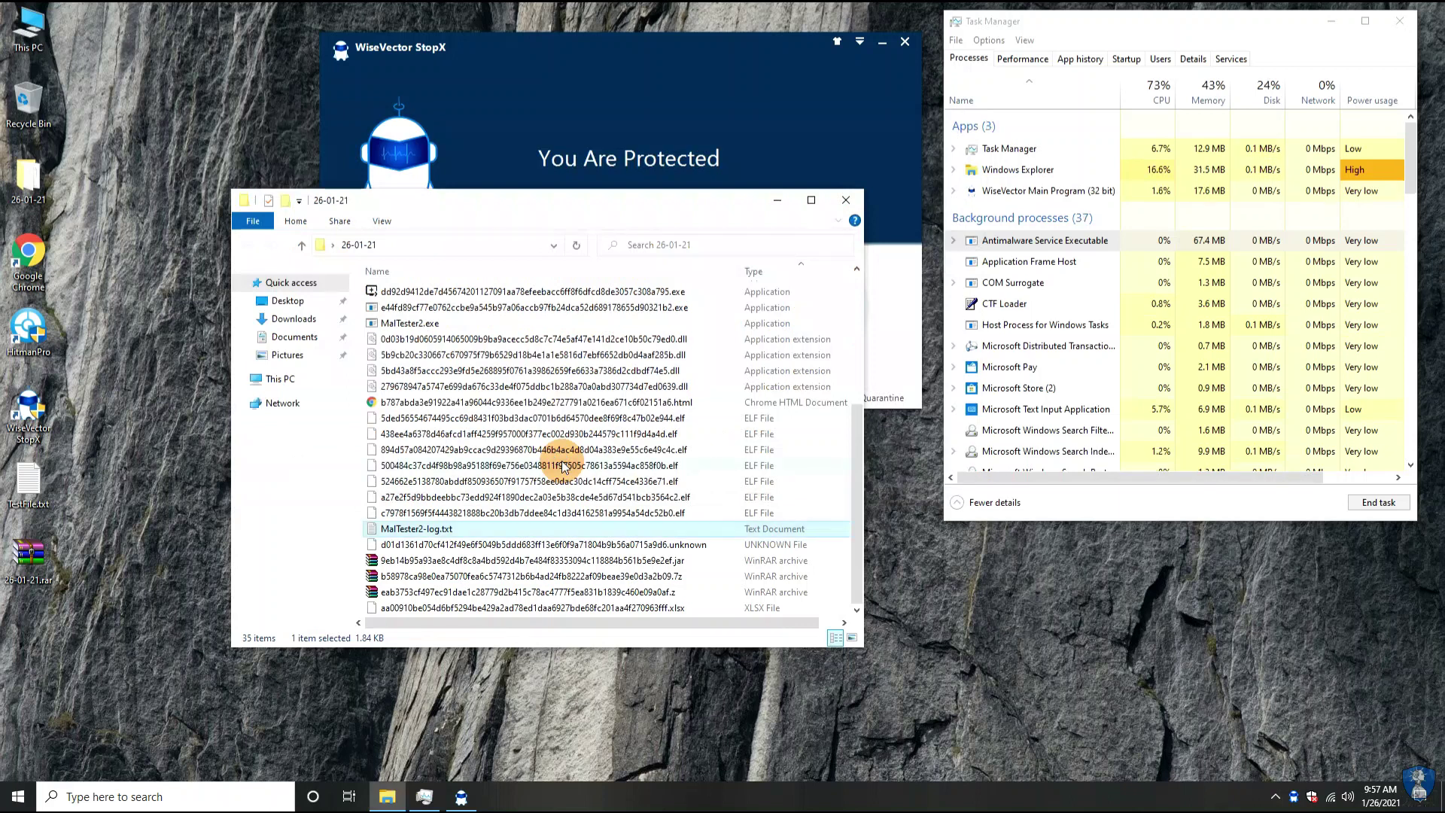
Delete MalTester2-log.txt and look over the Task Manager list.
{"action": "key", "text": "Delete"}
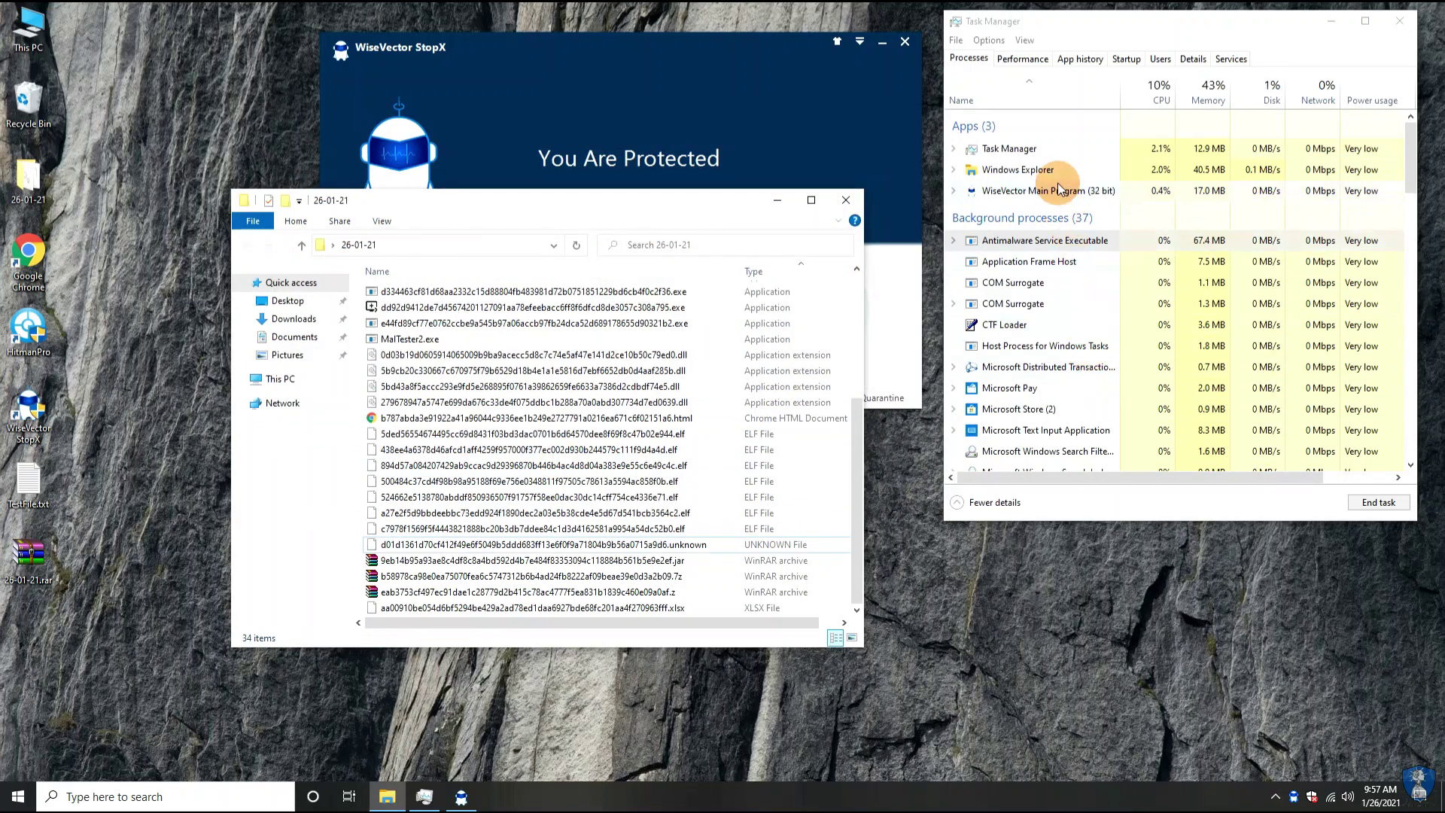
{"action": "left_click", "coordinate": [1053, 240]}
{"action": "scroll", "coordinate": [1121, 299], "scroll_direction": "down", "scroll_amount": 1}
{"action": "scroll", "coordinate": [1122, 299], "scroll_direction": "down", "scroll_amount": 10}
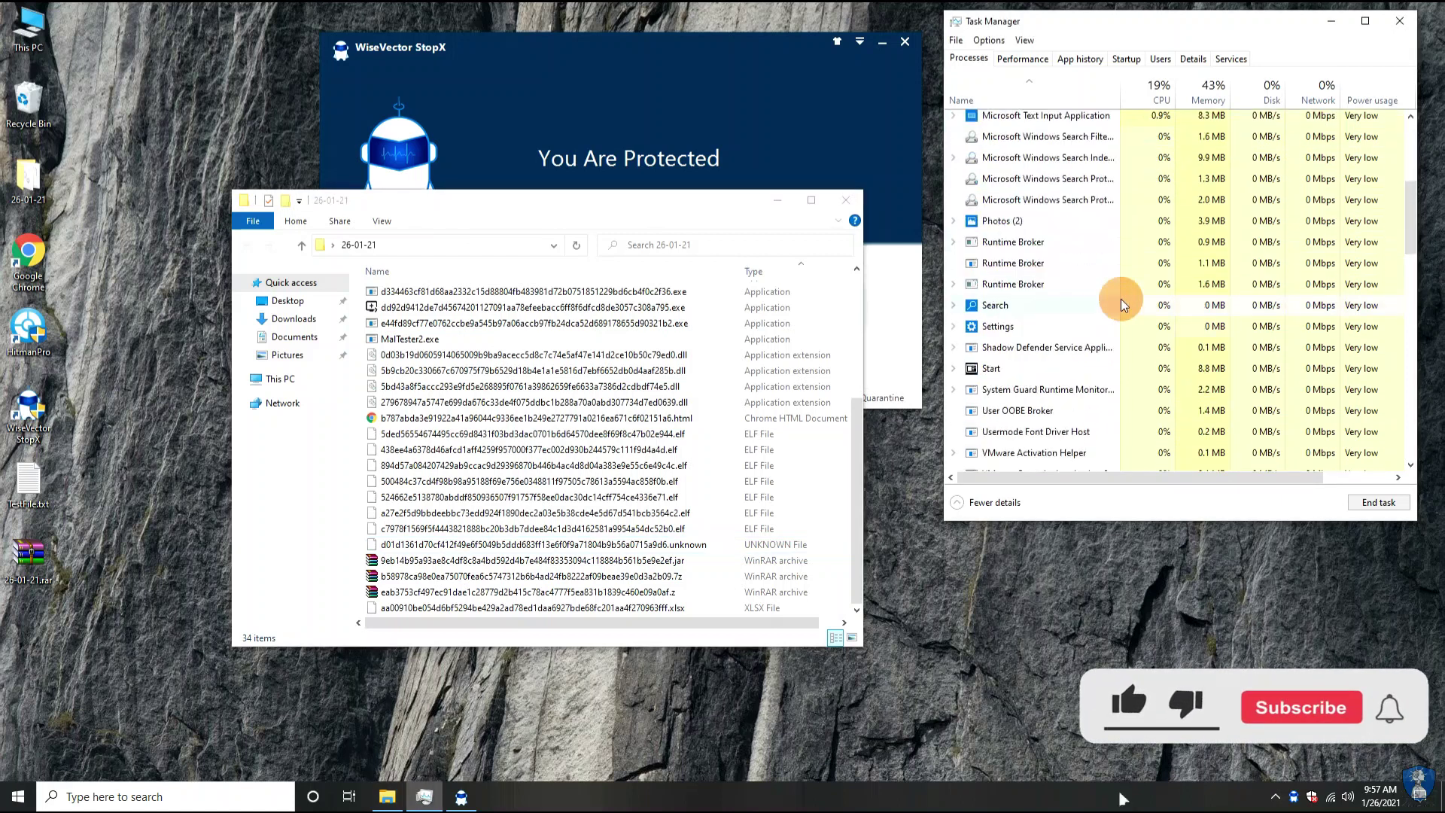
{"action": "scroll", "coordinate": [1121, 299], "scroll_direction": "down", "scroll_amount": 10}
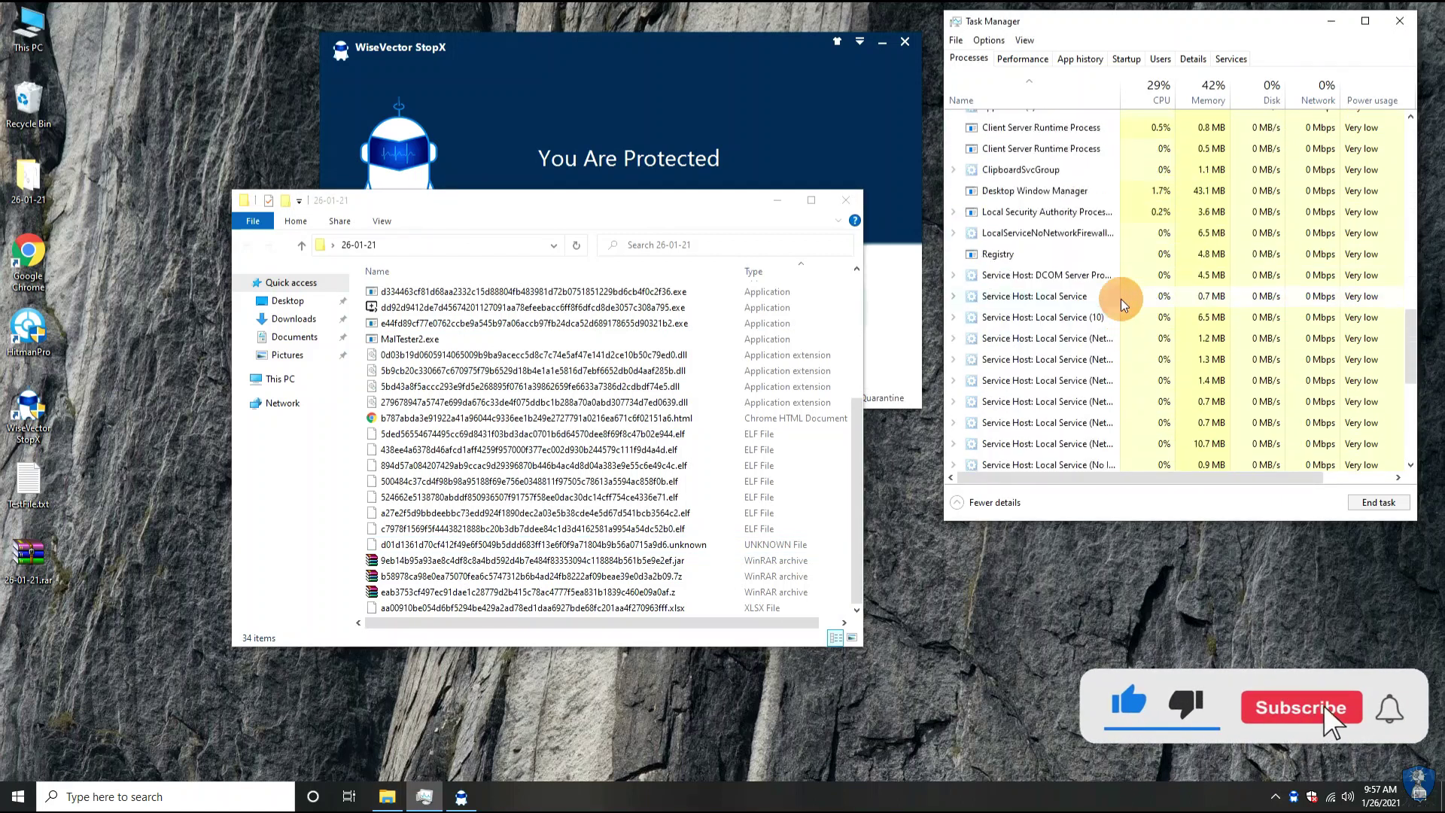
{"action": "scroll", "coordinate": [1121, 298], "scroll_direction": "up", "scroll_amount": 20}
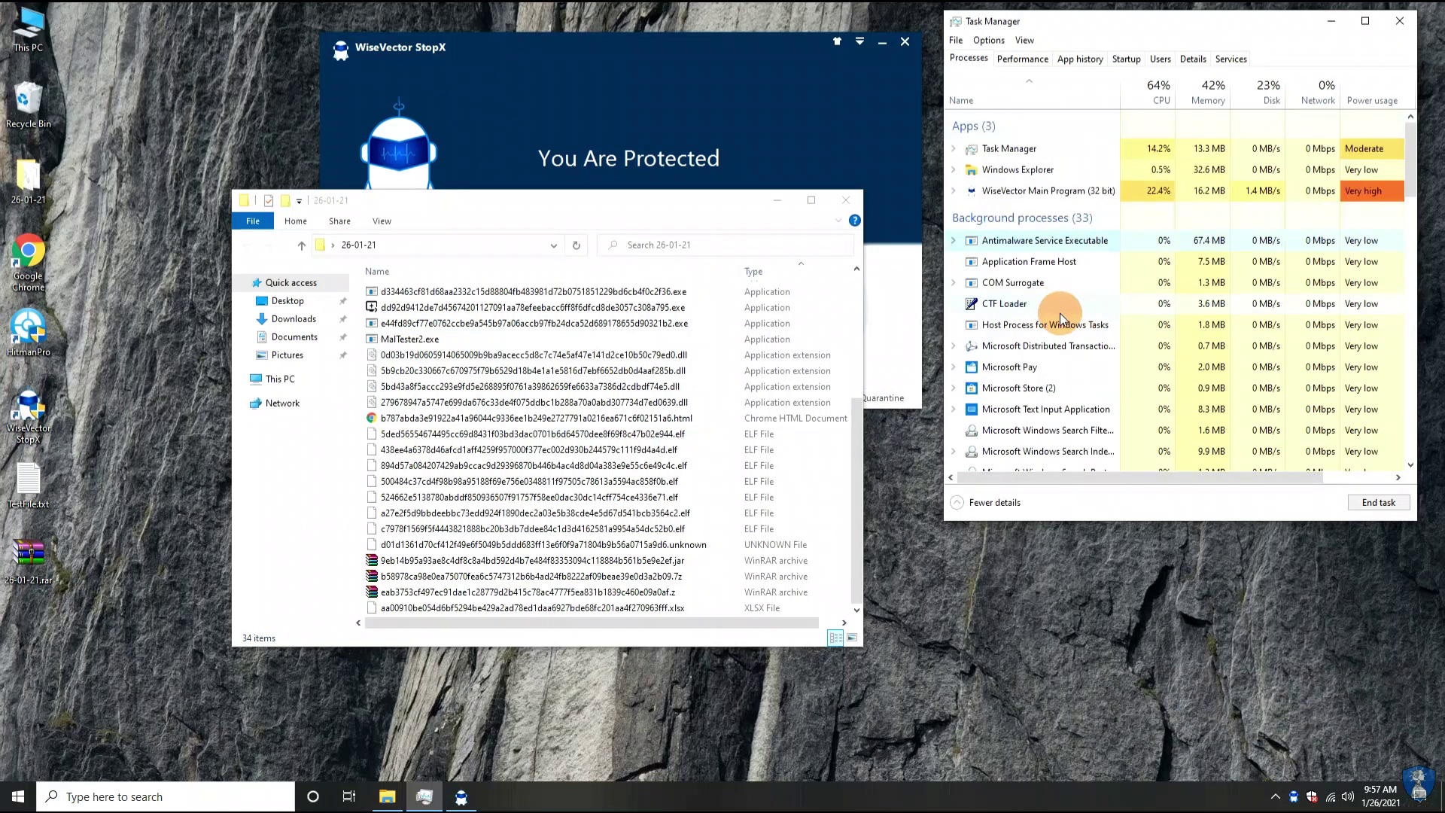
In the 26-01-21 folder, open TestFile.txt to check its contents, then close it.
{"action": "left_click", "coordinate": [669, 202]}
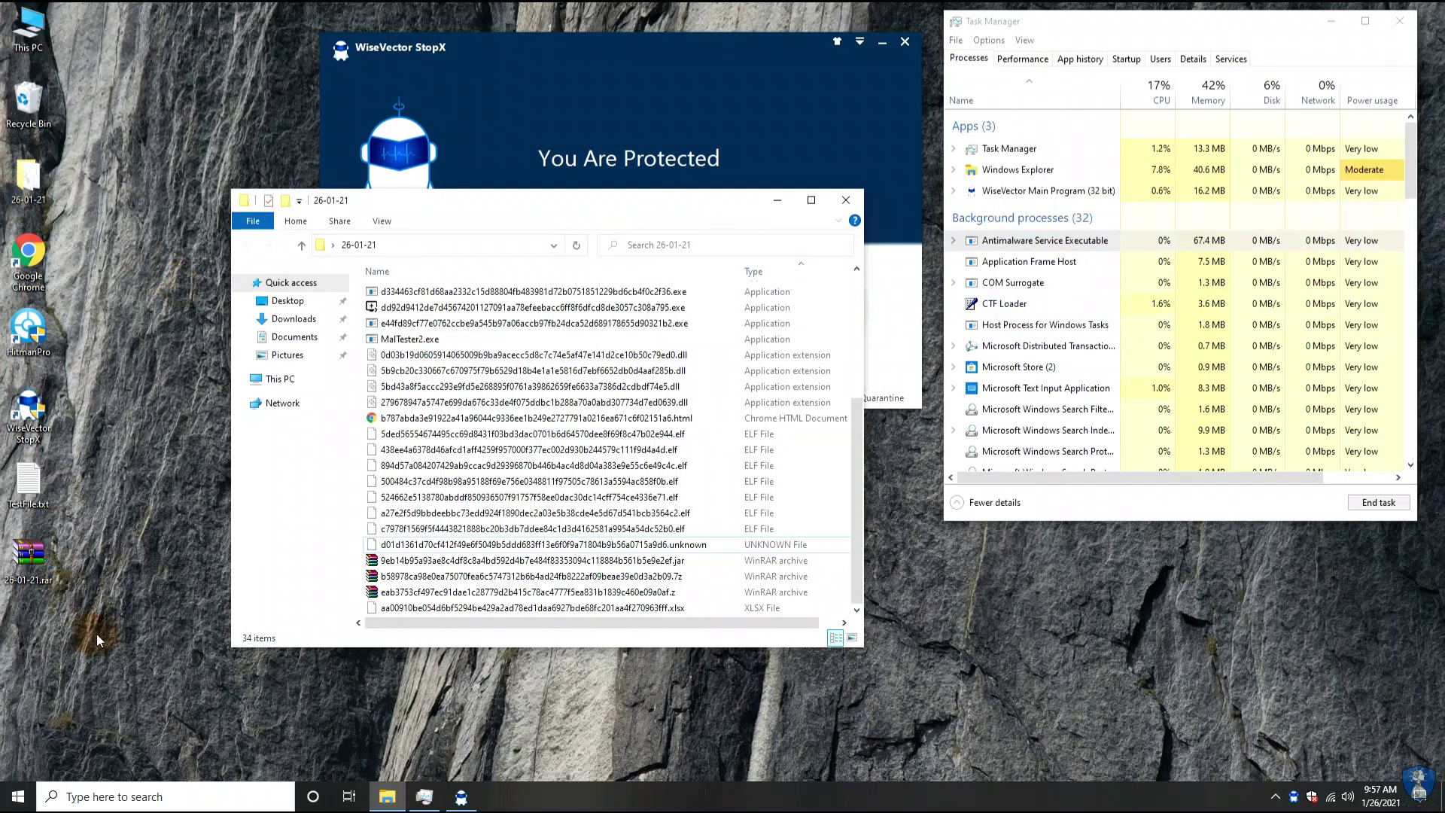
{"action": "double_click", "coordinate": [29, 489]}
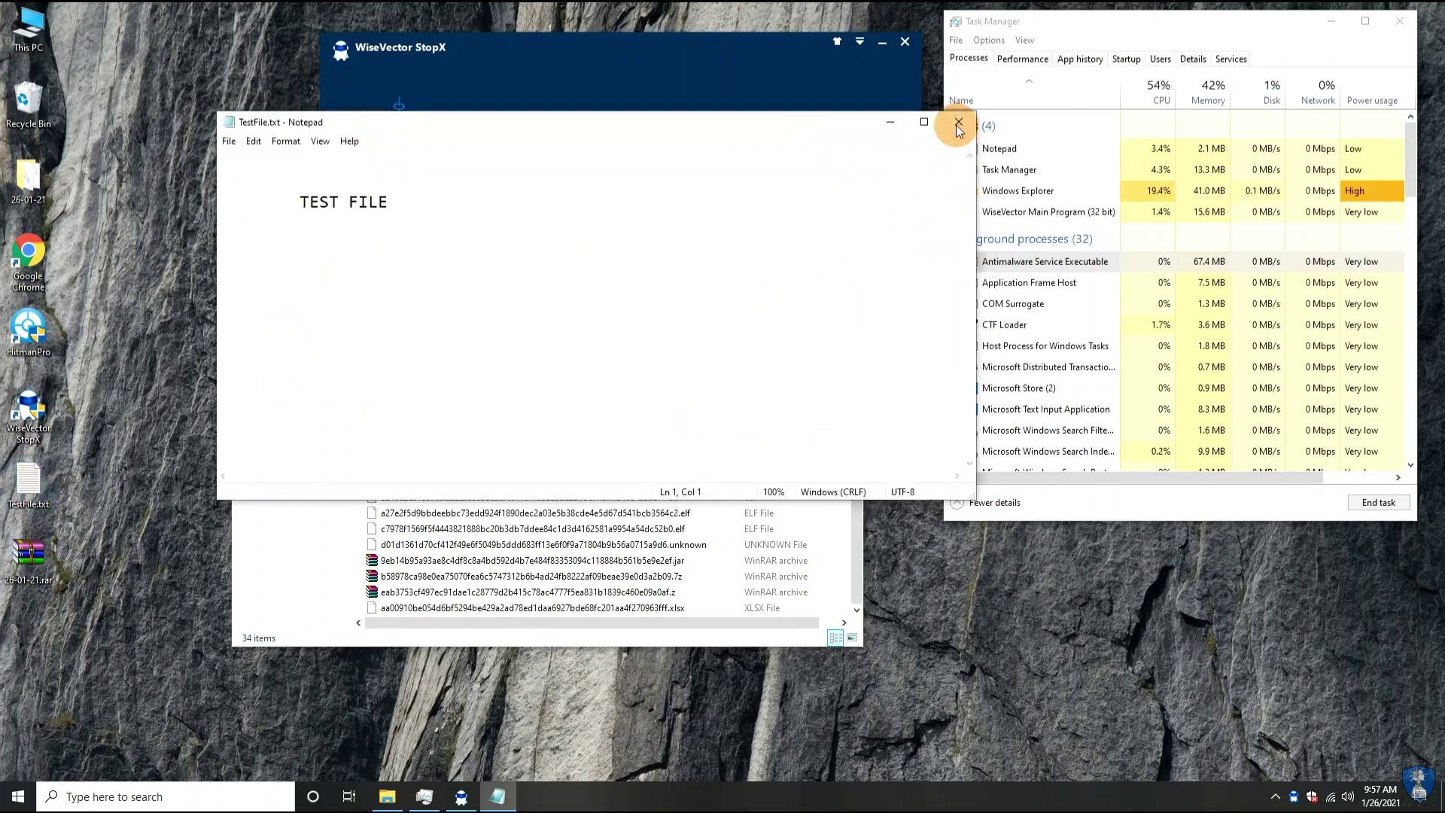
{"action": "left_click", "coordinate": [958, 122]}
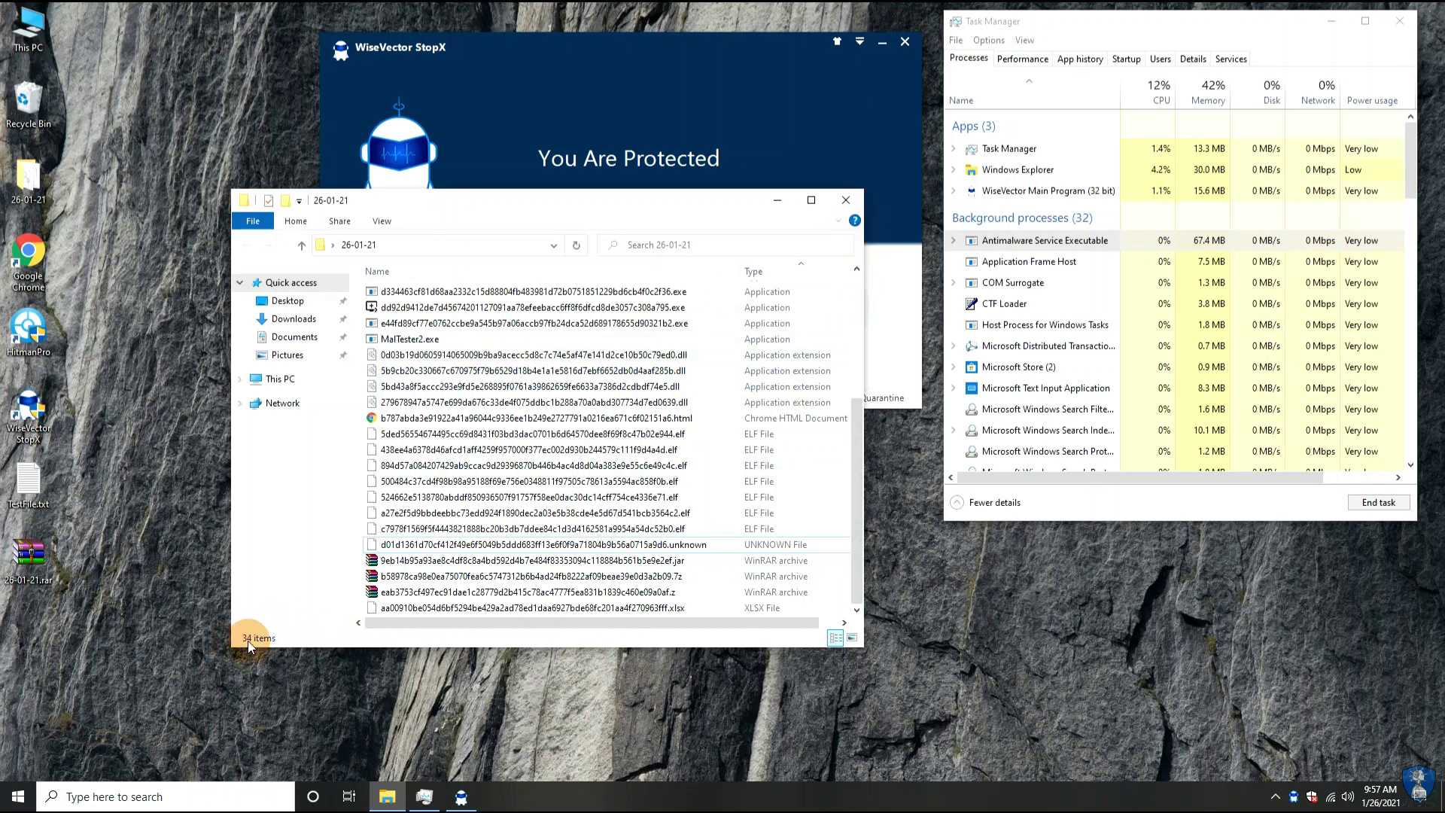
Select all samples except MalTester2.exe, close the folder window, and open the 26-01-21 folder's context menu.
{"action": "key", "text": "ctrl+a"}
{"action": "left_click", "coordinate": [410, 339], "text": "ctrl"}
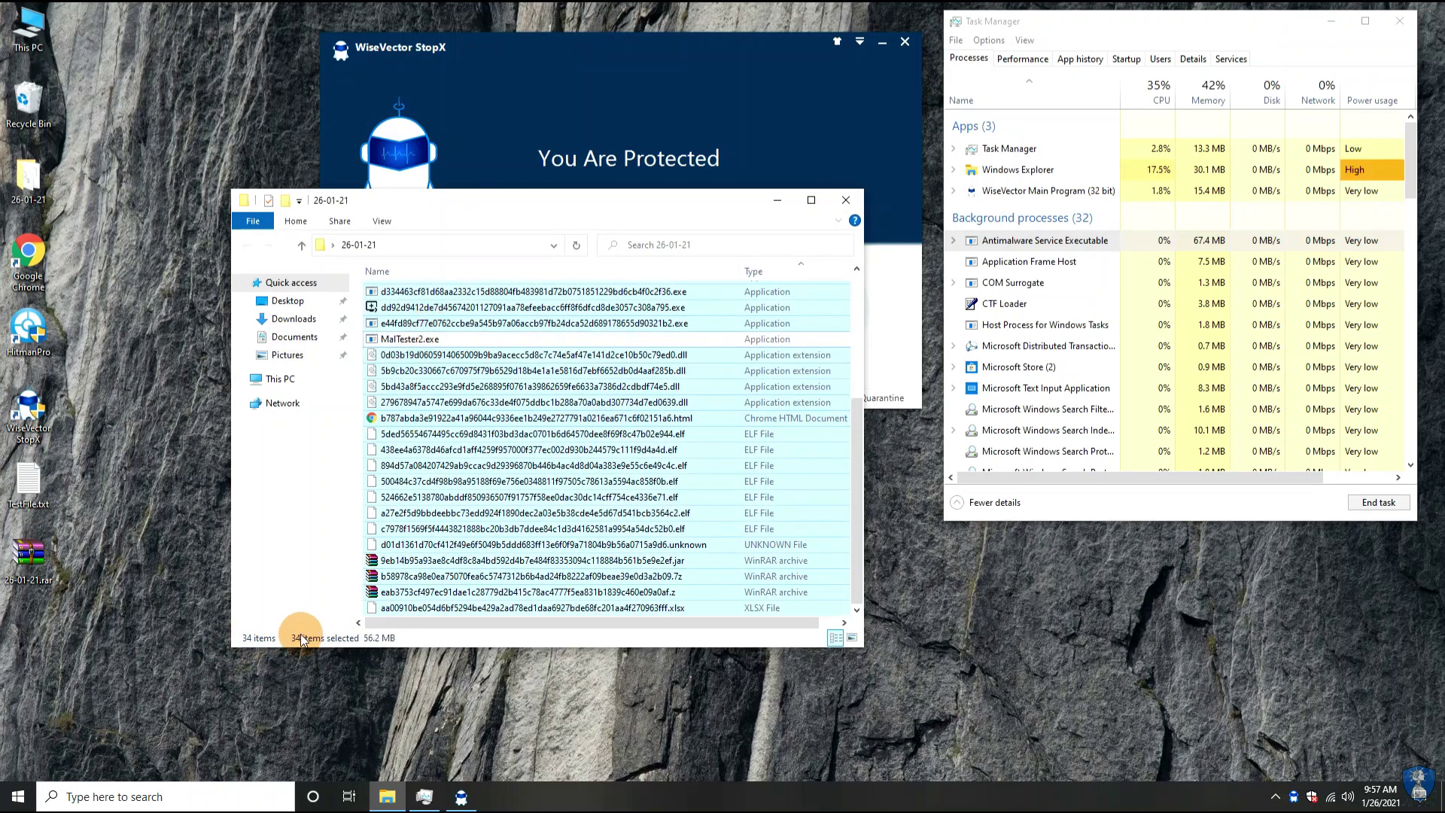
{"action": "left_click", "coordinate": [842, 211]}
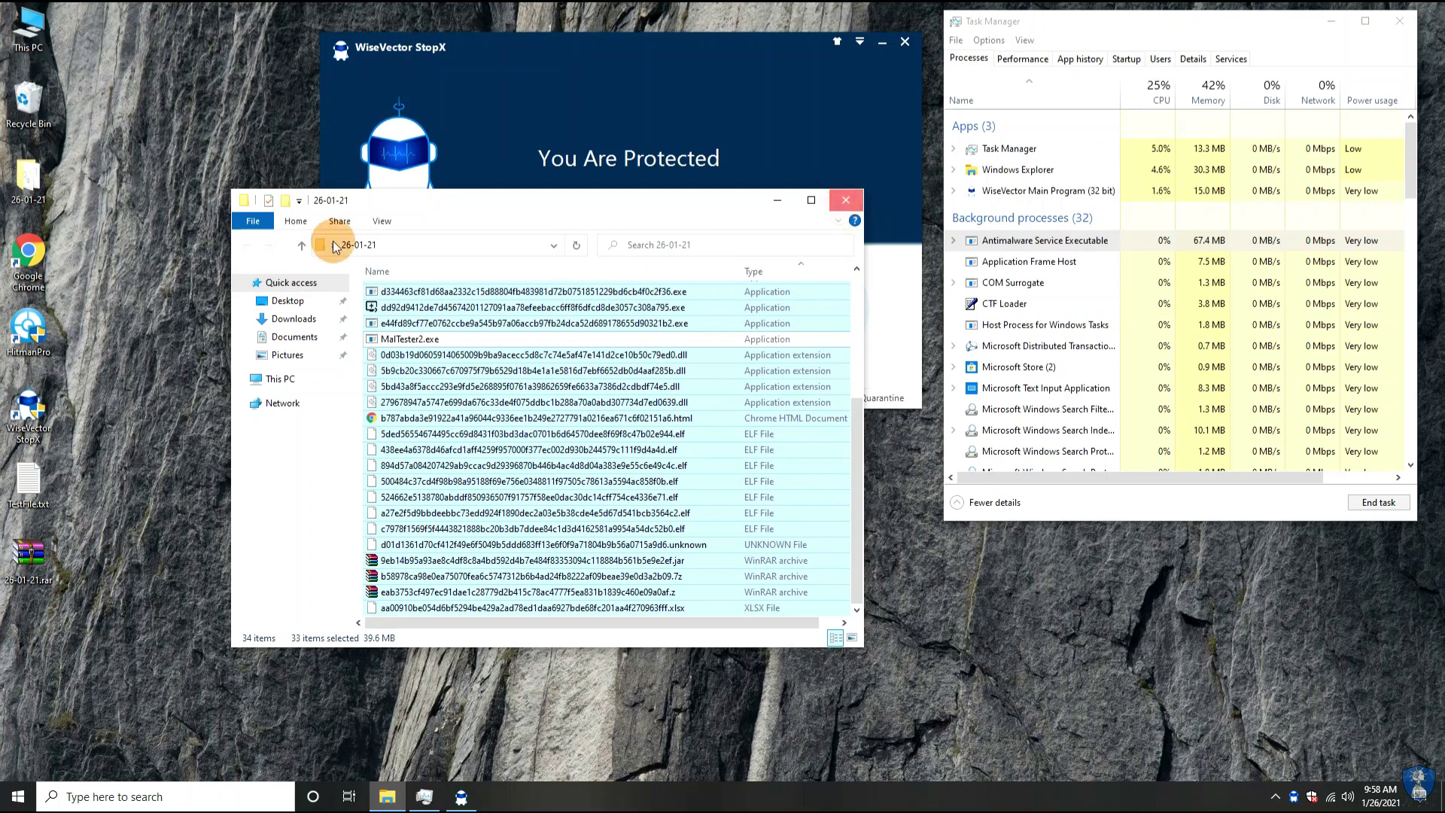
{"action": "right_click", "coordinate": [28, 178]}
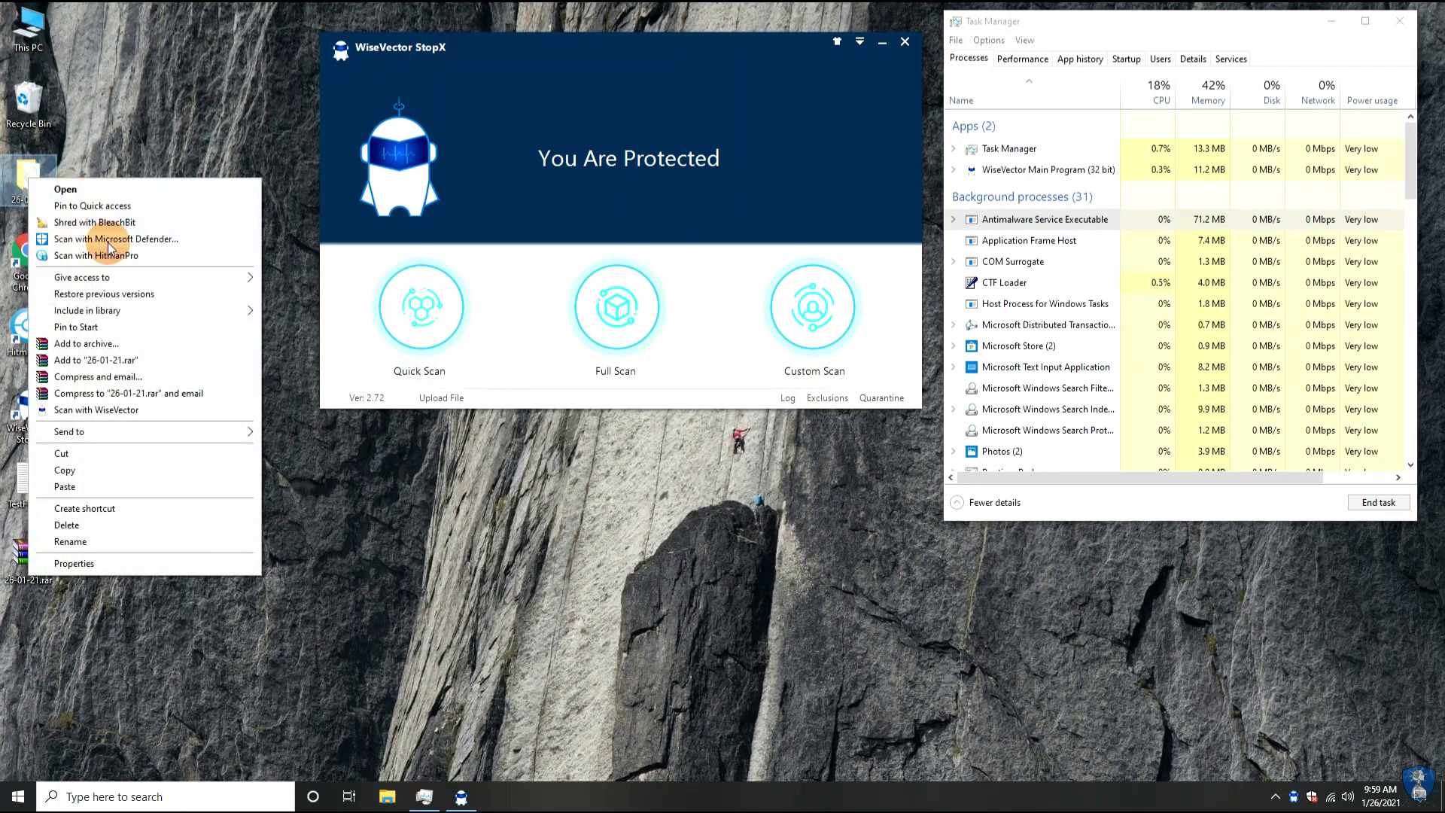
Scan 26-01-21 with HitmanPro, ignore MalTester2.exe, quarantine the two other threats, and close the results.
{"action": "left_click", "coordinate": [113, 255]}
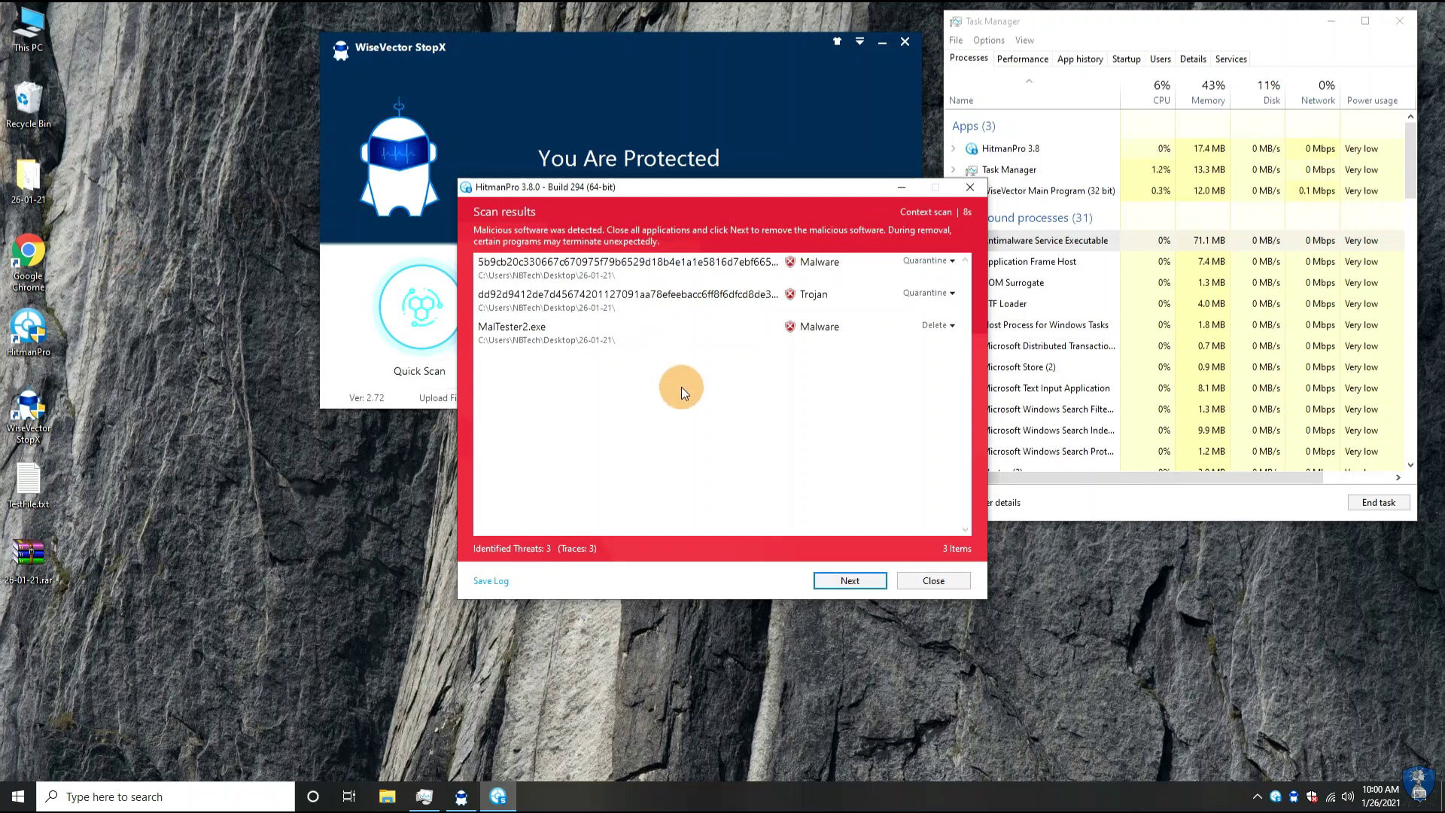
{"action": "left_click", "coordinate": [952, 327]}
{"action": "left_click", "coordinate": [836, 379]}
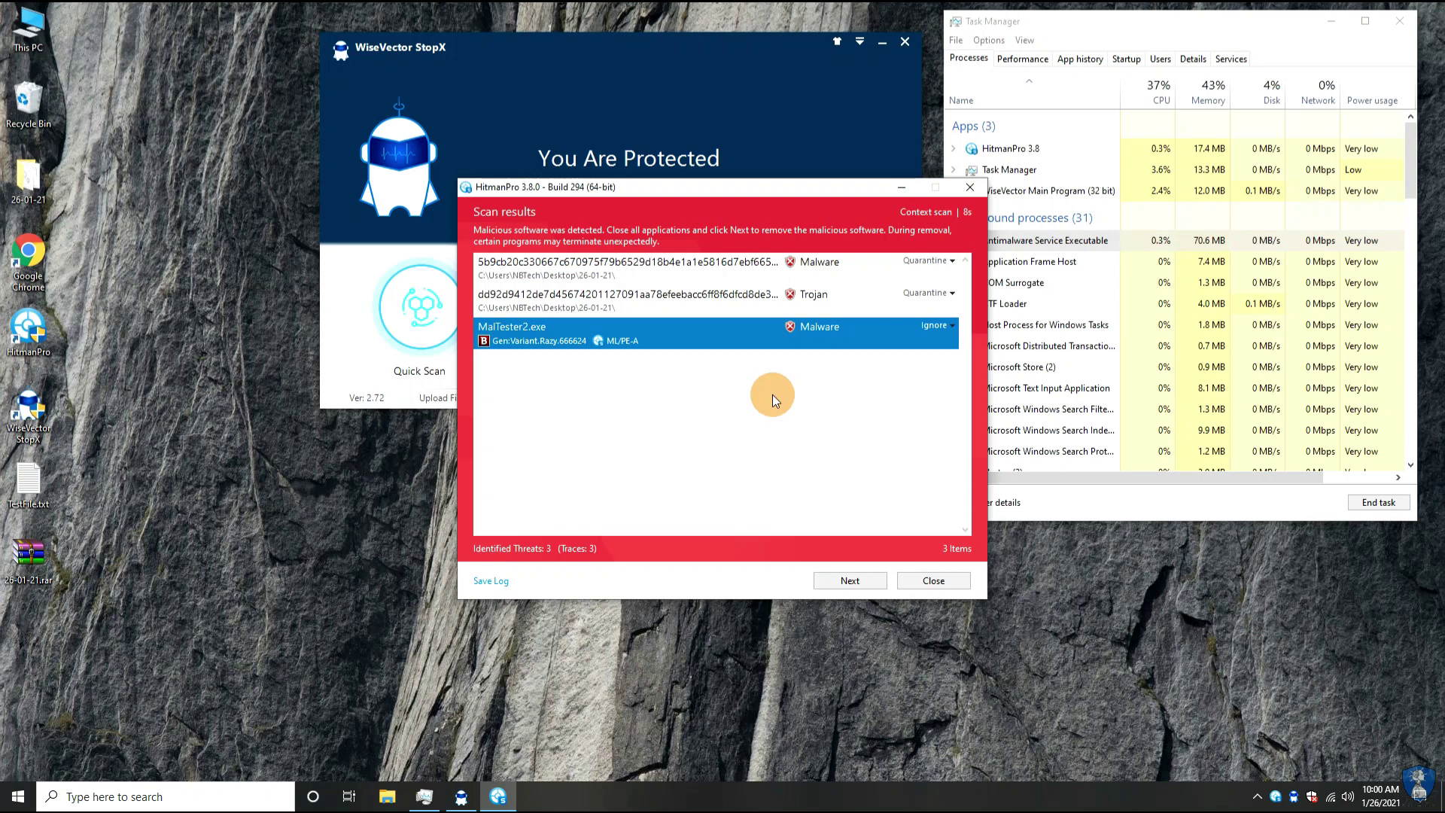
{"action": "left_click", "coordinate": [849, 580]}
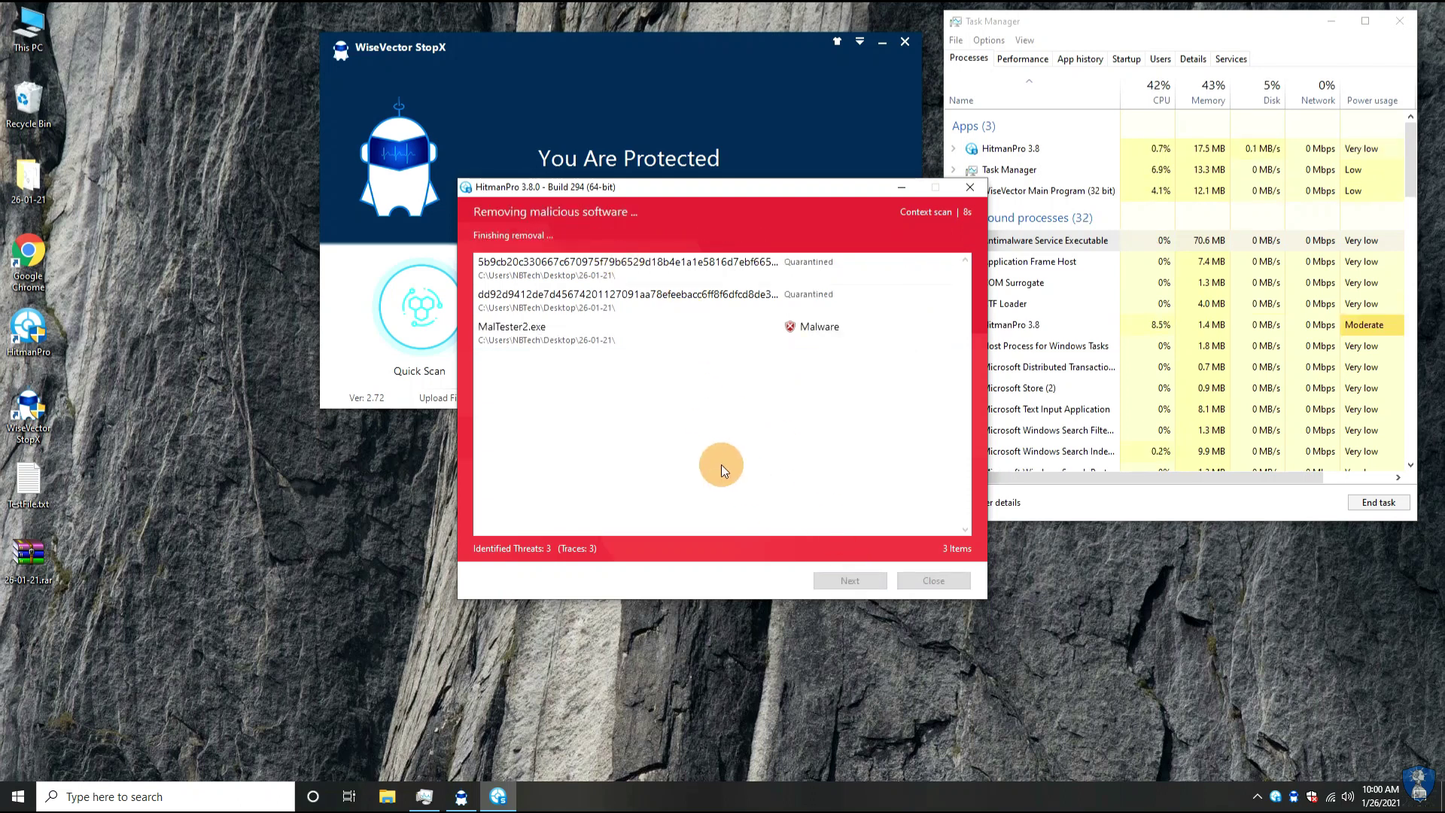
{"action": "left_click", "coordinate": [850, 580]}
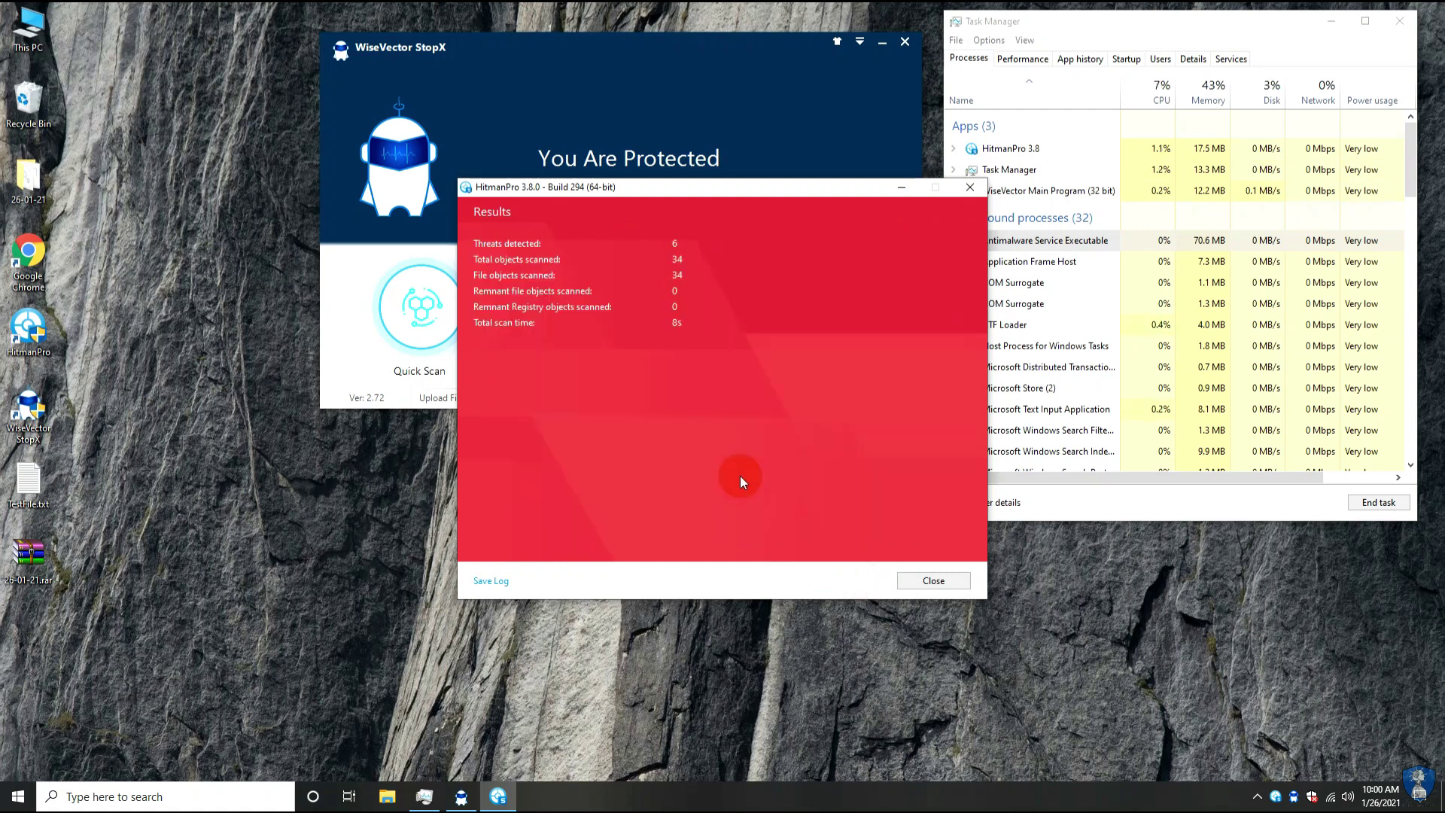
{"action": "left_click", "coordinate": [935, 581]}
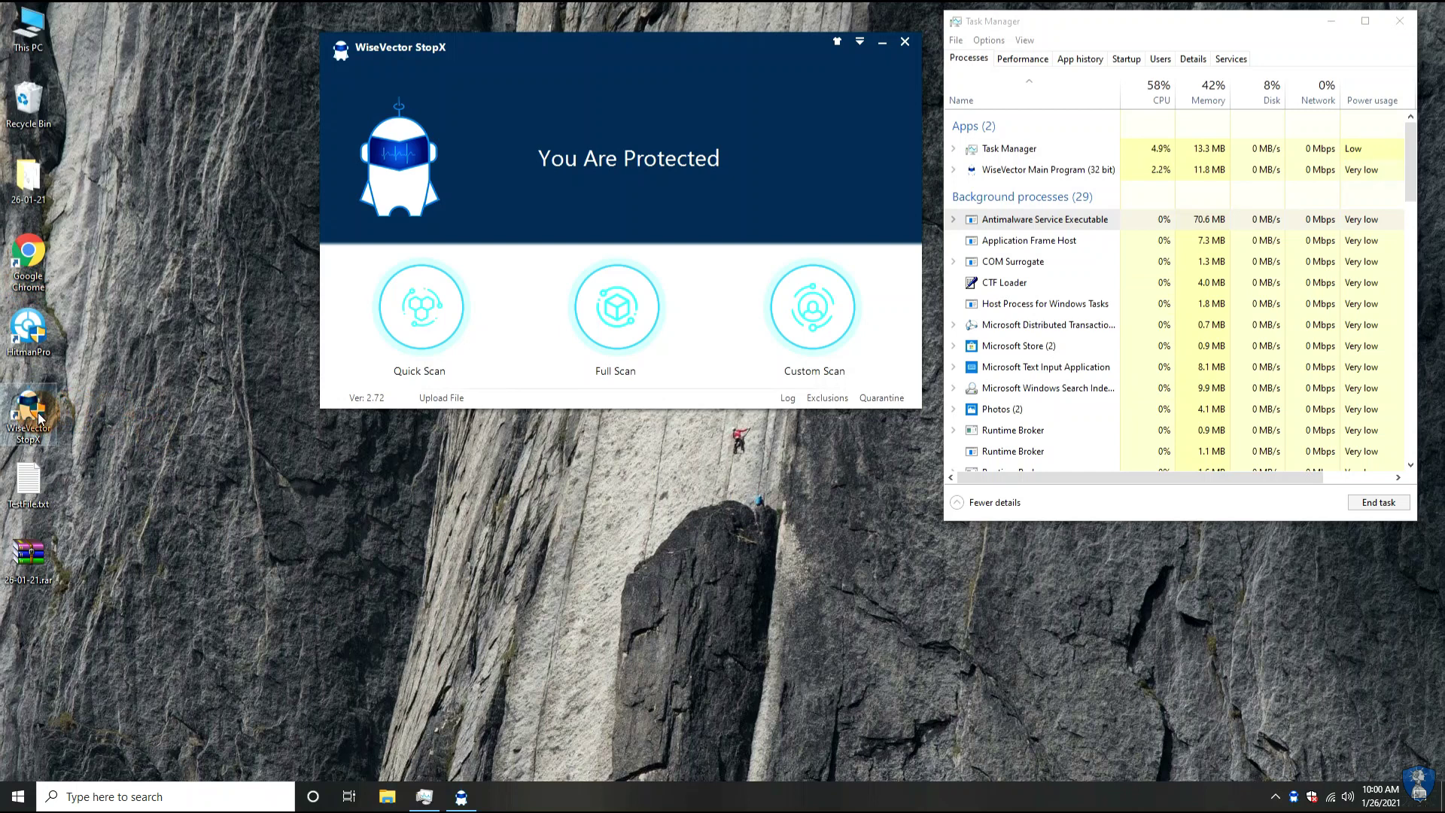
Reopen 26-01-21, select all samples except MalTester2.exe, pick one APK, and launch Google Chrome.
{"action": "double_click", "coordinate": [26, 184]}
{"action": "key", "text": "ctrl+a"}
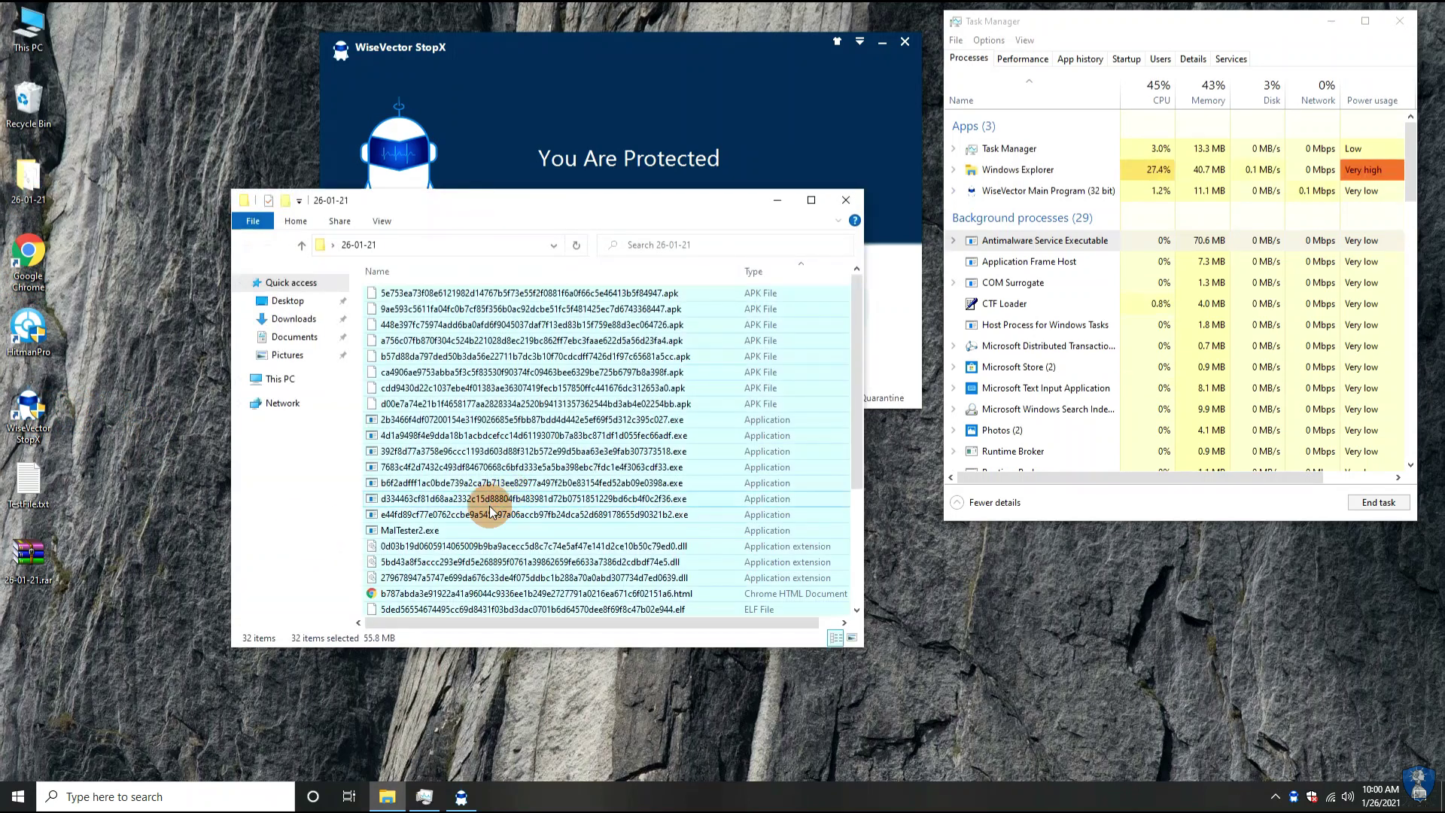
{"action": "left_click", "coordinate": [440, 530], "text": "ctrl"}
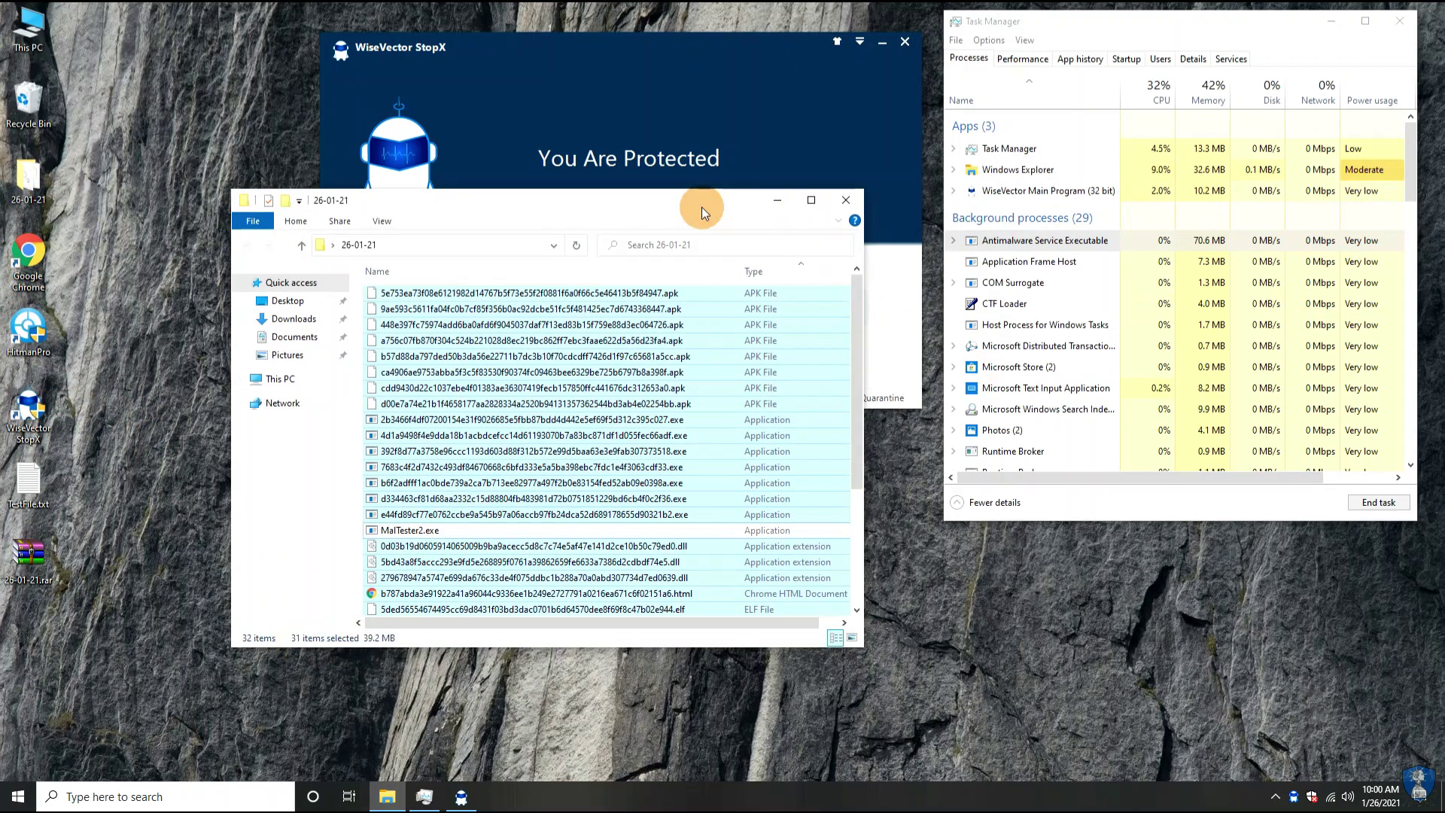
{"action": "left_click", "coordinate": [666, 340]}
{"action": "double_click", "coordinate": [27, 259]}
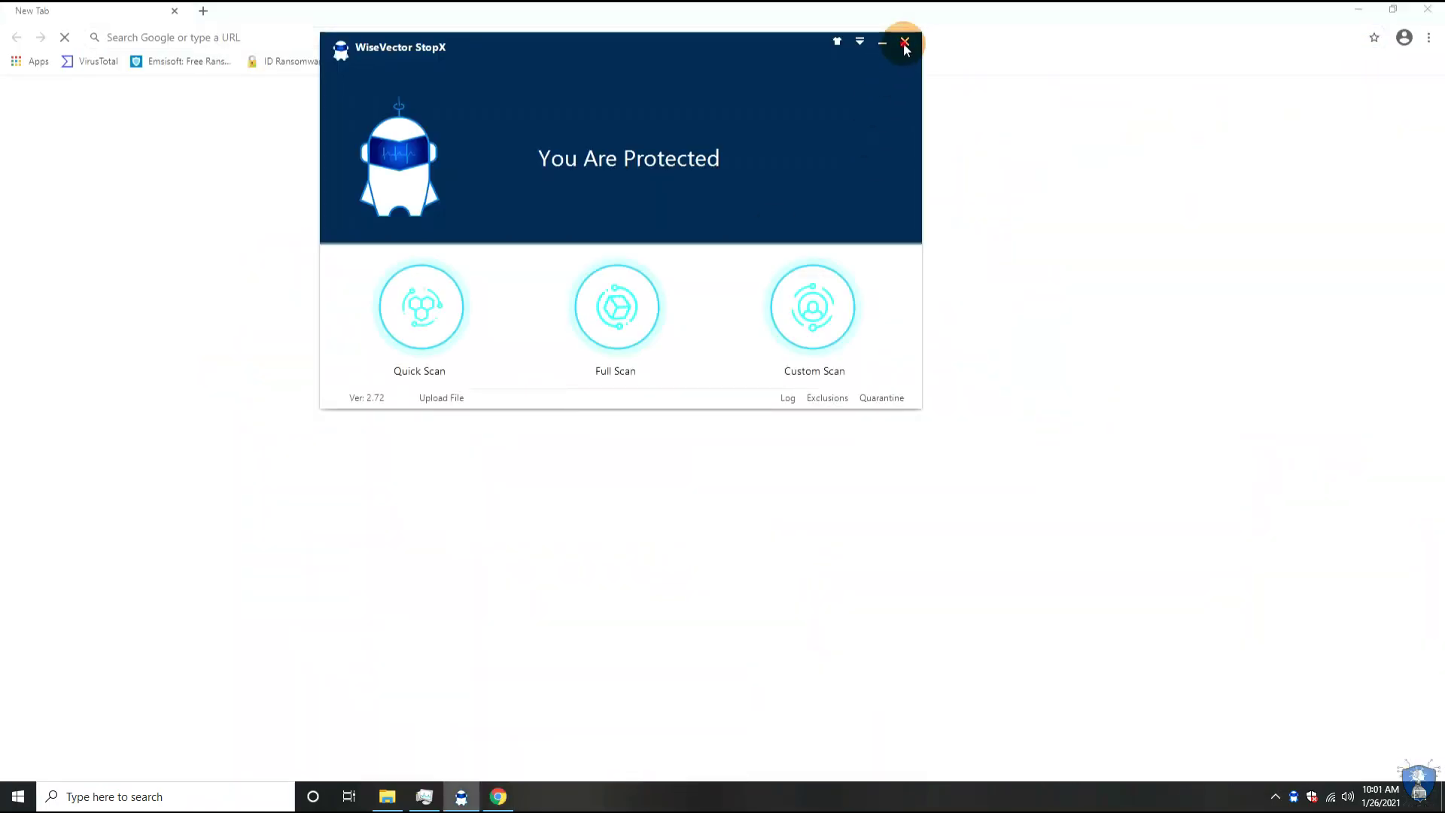
Close the StopX window and go to the VirusTotal website in Chrome.
{"action": "left_click", "coordinate": [403, 587]}
{"action": "mouse_move", "coordinate": [425, 796]}
{"action": "left_click", "coordinate": [407, 707]}
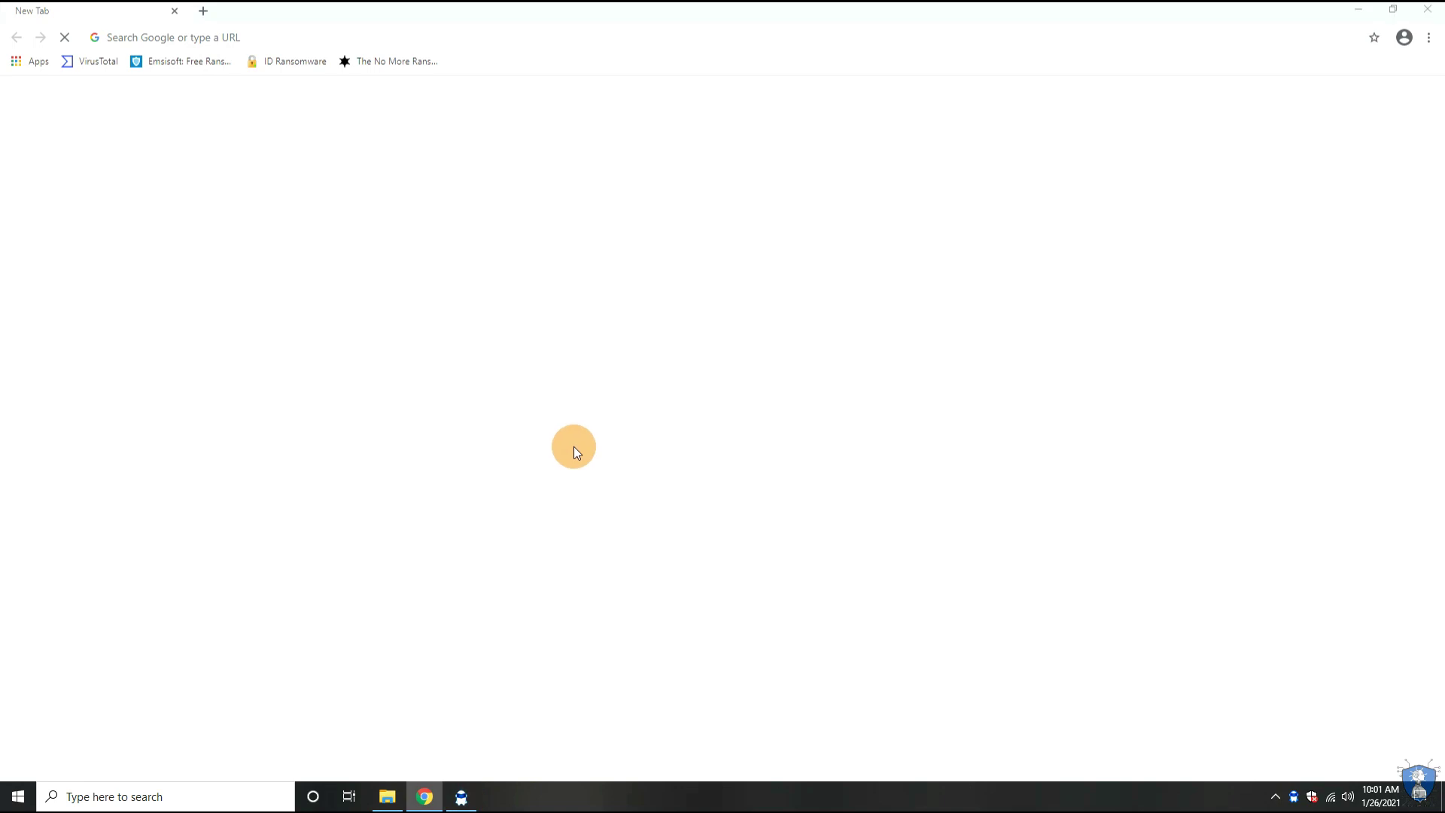
{"action": "left_click", "coordinate": [85, 67]}
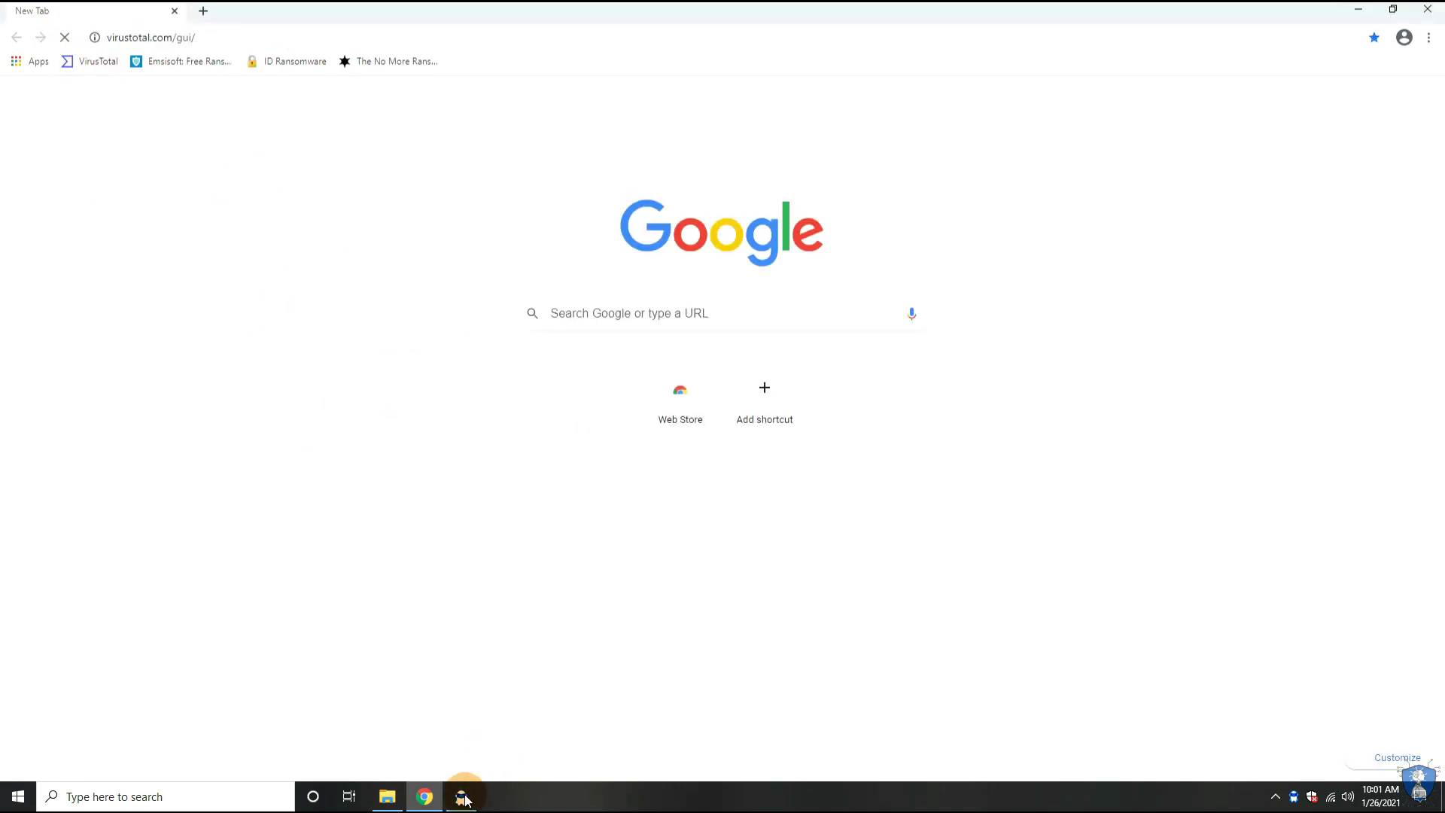
{"action": "left_click", "coordinate": [1040, 85]}
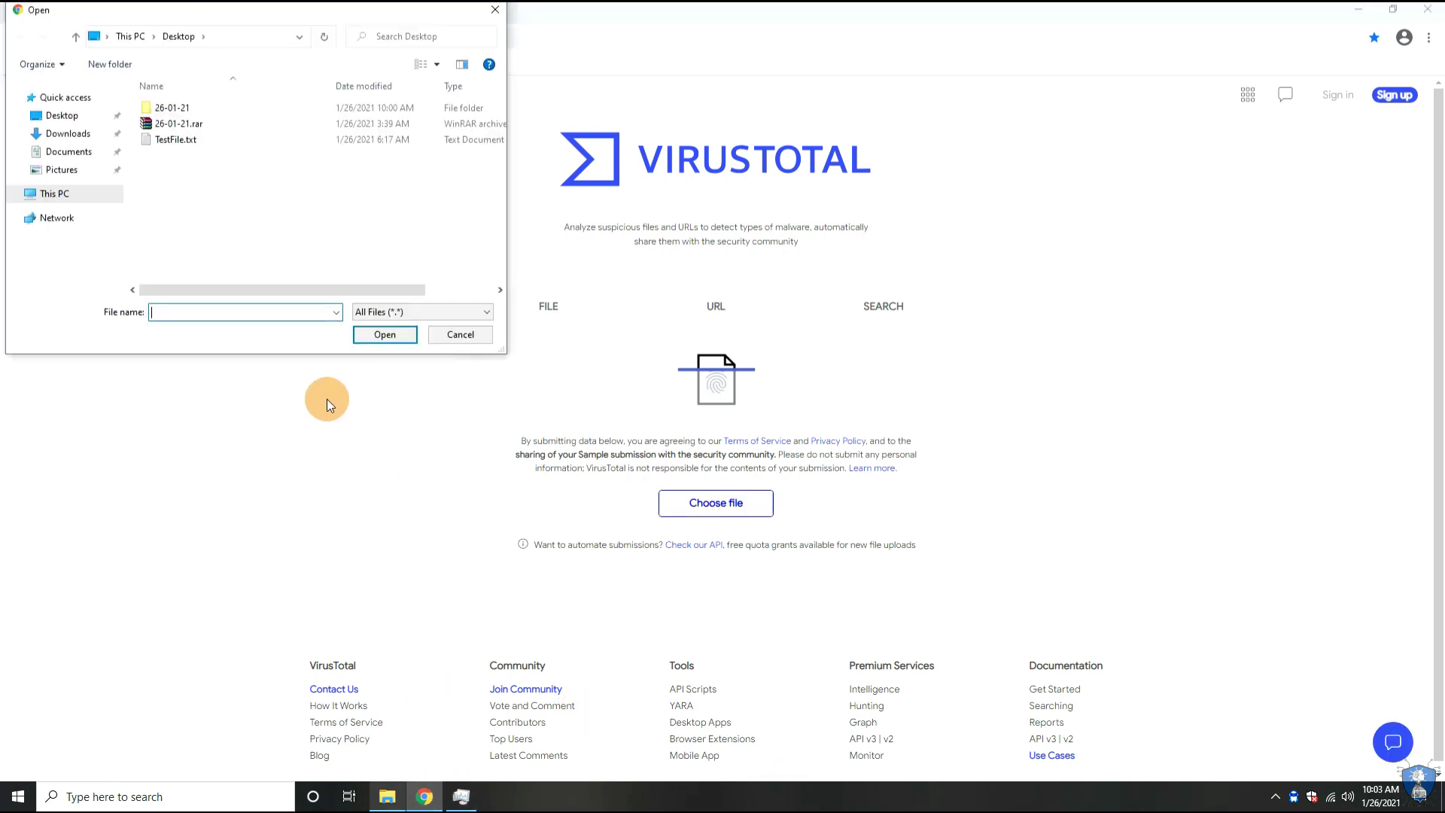
Upload the first APK sample from 26-01-21 and review its report, flagged by 28 engines.
{"action": "left_click", "coordinate": [177, 110]}
{"action": "double_click", "coordinate": [177, 110]}
{"action": "left_click", "coordinate": [342, 112]}
{"action": "left_click", "coordinate": [378, 339]}
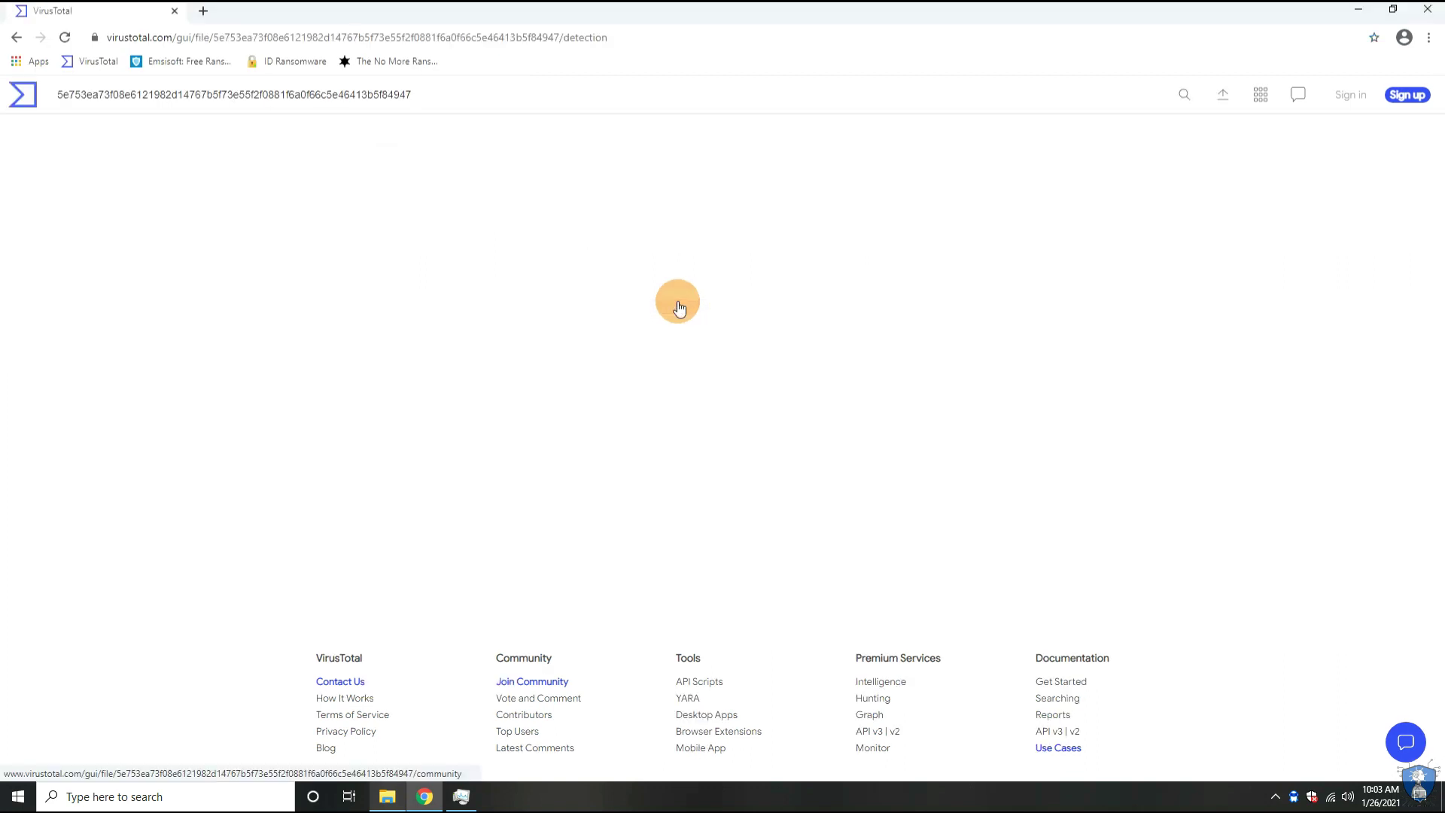
{"action": "left_click_drag", "start_coordinate": [387, 157], "coordinate": [546, 162]}
{"action": "left_click", "coordinate": [1128, 218]}
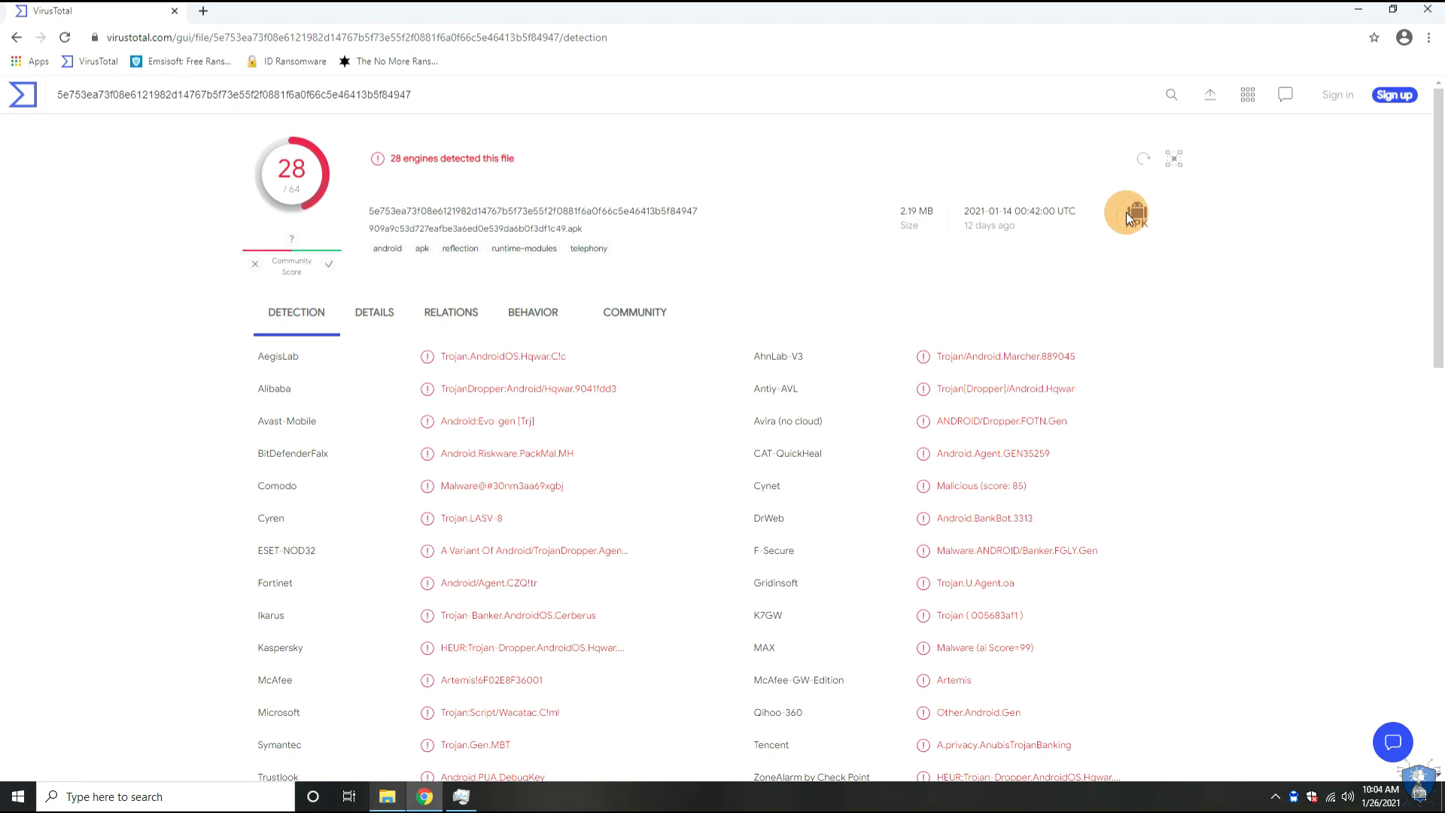
{"action": "scroll", "coordinate": [232, 311], "scroll_direction": "down", "scroll_amount": 8}
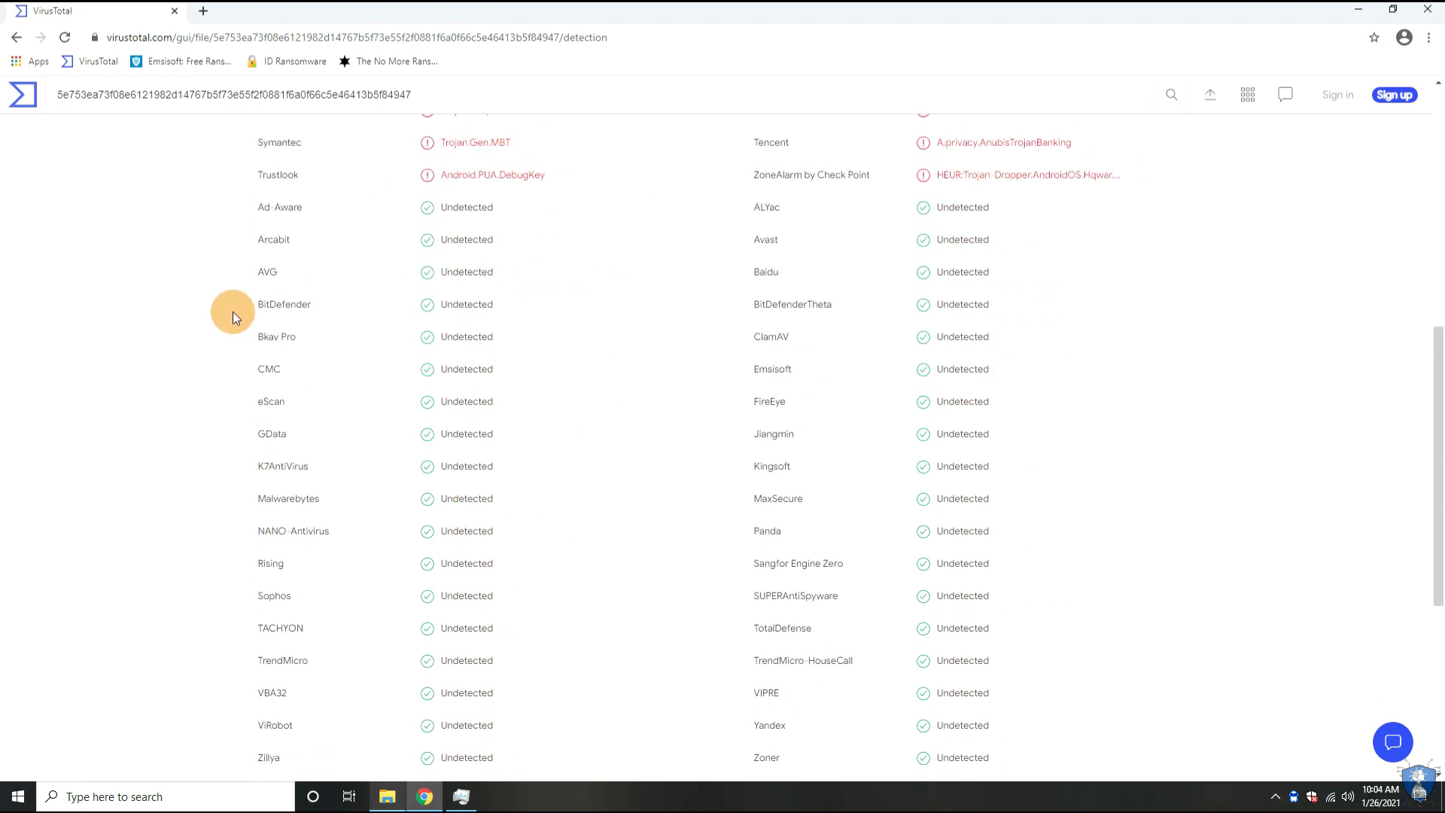
{"action": "scroll", "coordinate": [232, 311], "scroll_direction": "down", "scroll_amount": 2}
{"action": "scroll", "coordinate": [233, 312], "scroll_direction": "up", "scroll_amount": 11}
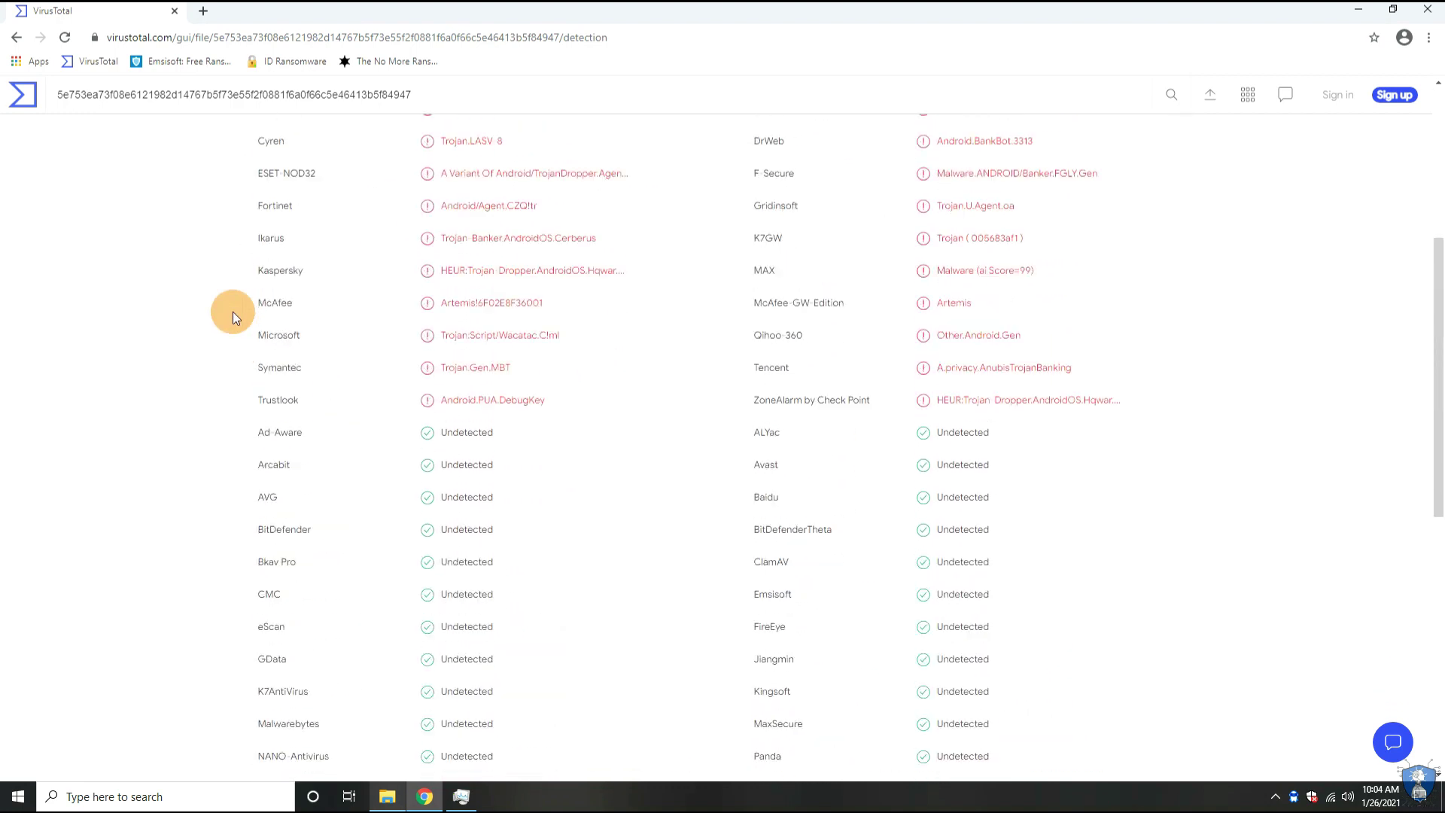
{"action": "left_click", "coordinate": [82, 62]}
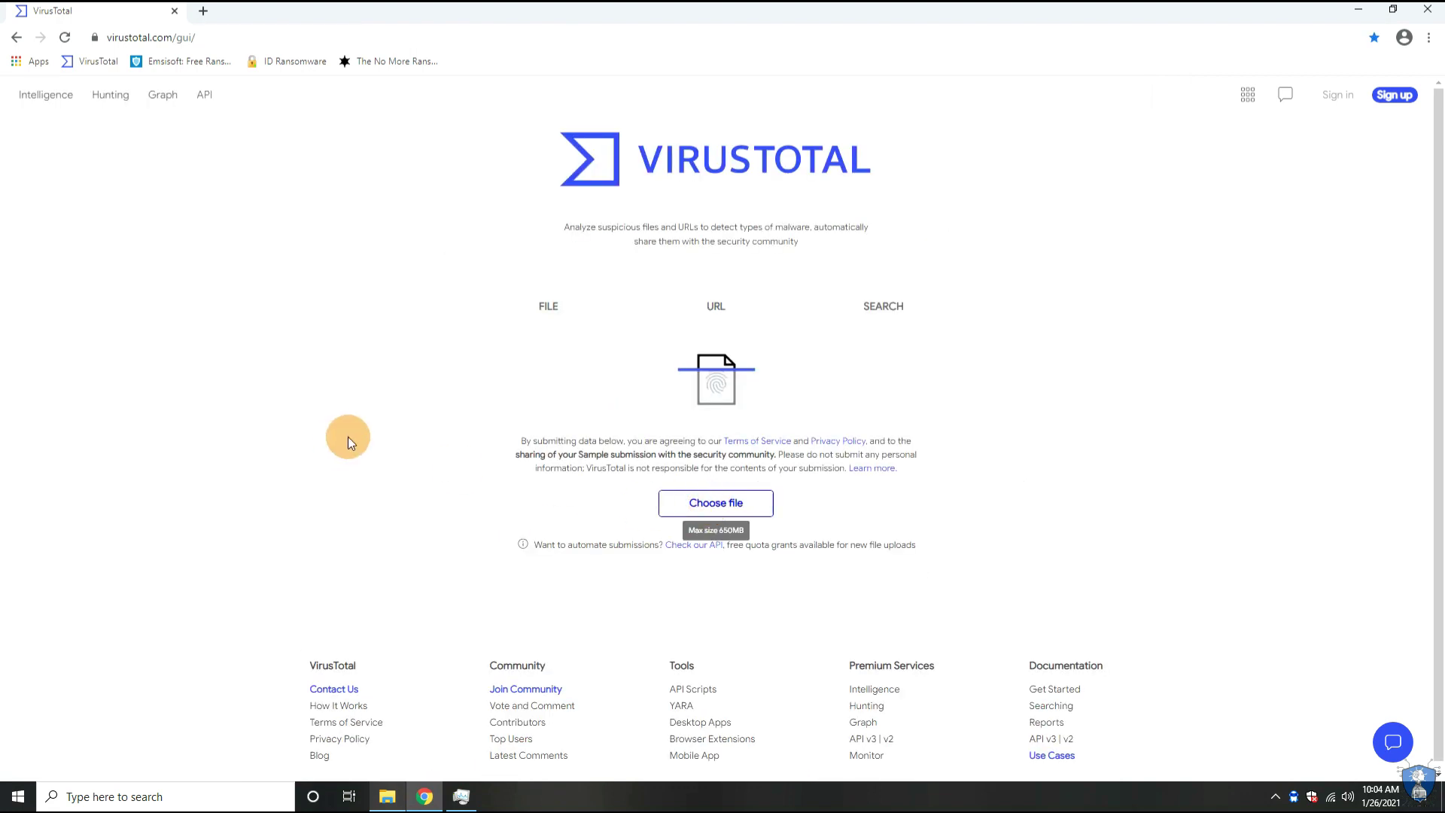
Upload gallery.apk and review its report, flagged by 34 of 62 engines.
{"action": "left_click", "coordinate": [241, 187]}
{"action": "left_click", "coordinate": [377, 335]}
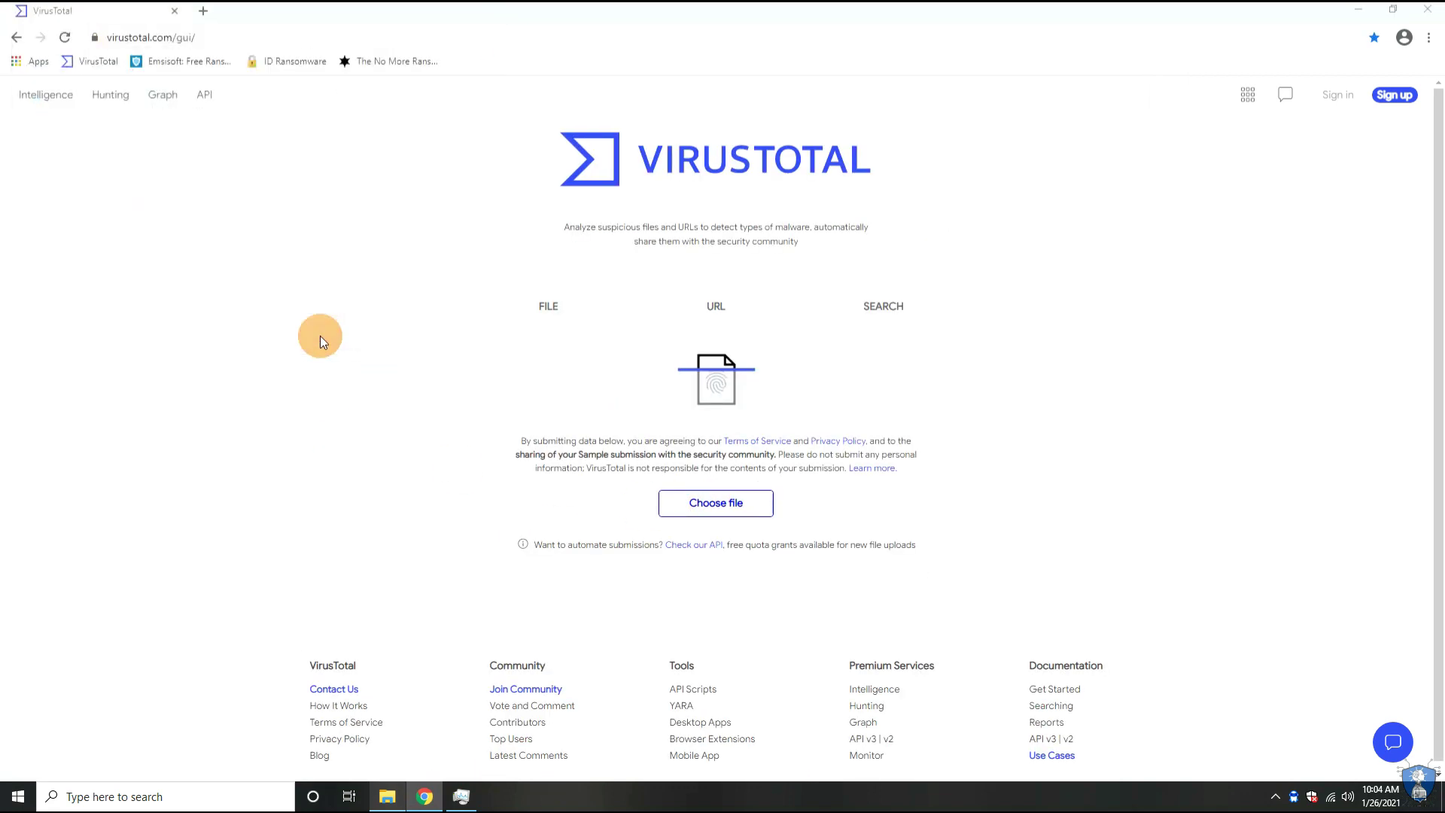
{"action": "left_click_drag", "start_coordinate": [397, 158], "coordinate": [592, 160]}
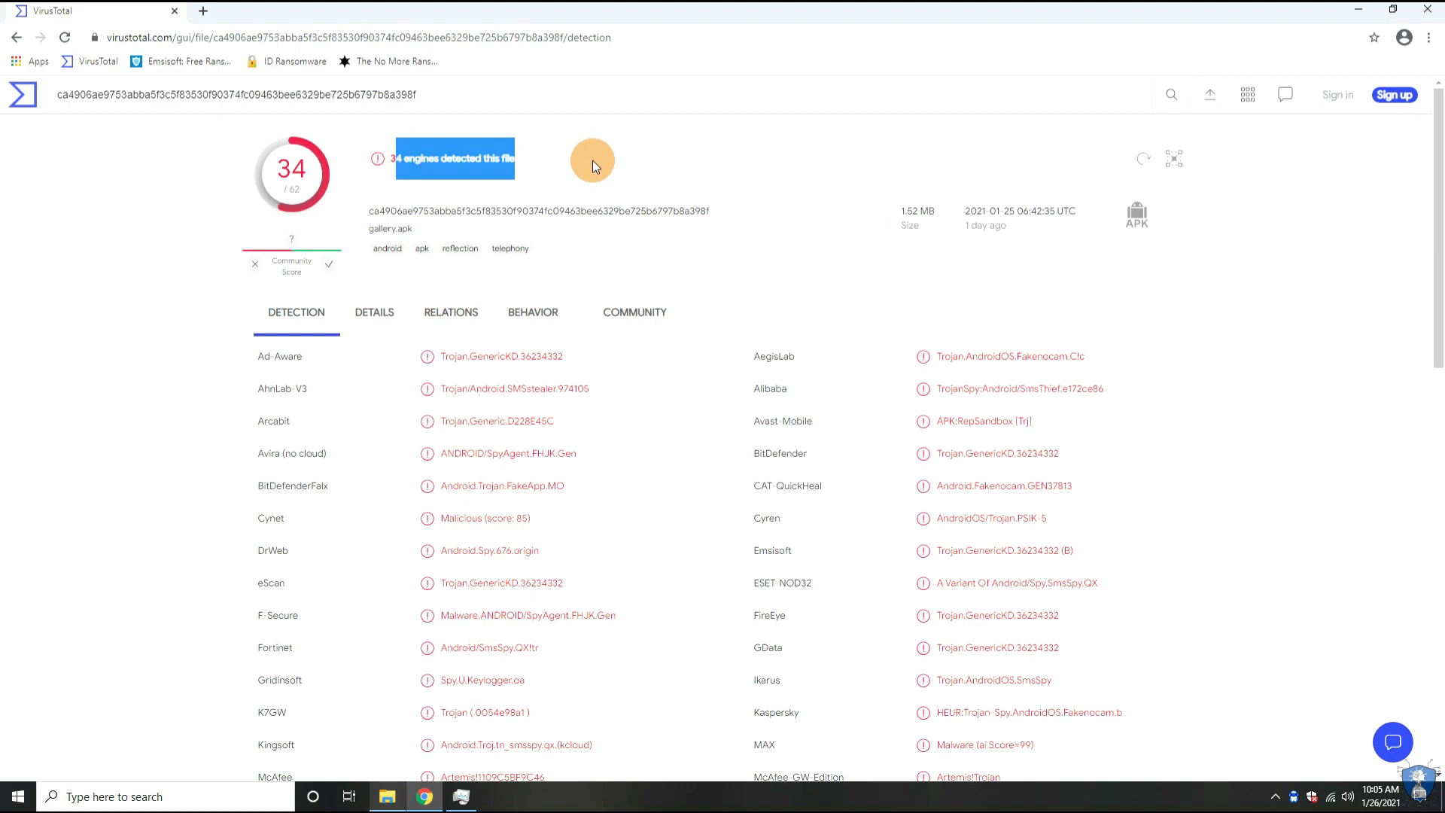
{"action": "left_click_drag", "start_coordinate": [369, 229], "coordinate": [526, 238]}
{"action": "scroll", "coordinate": [655, 442], "scroll_direction": "down", "scroll_amount": 2}
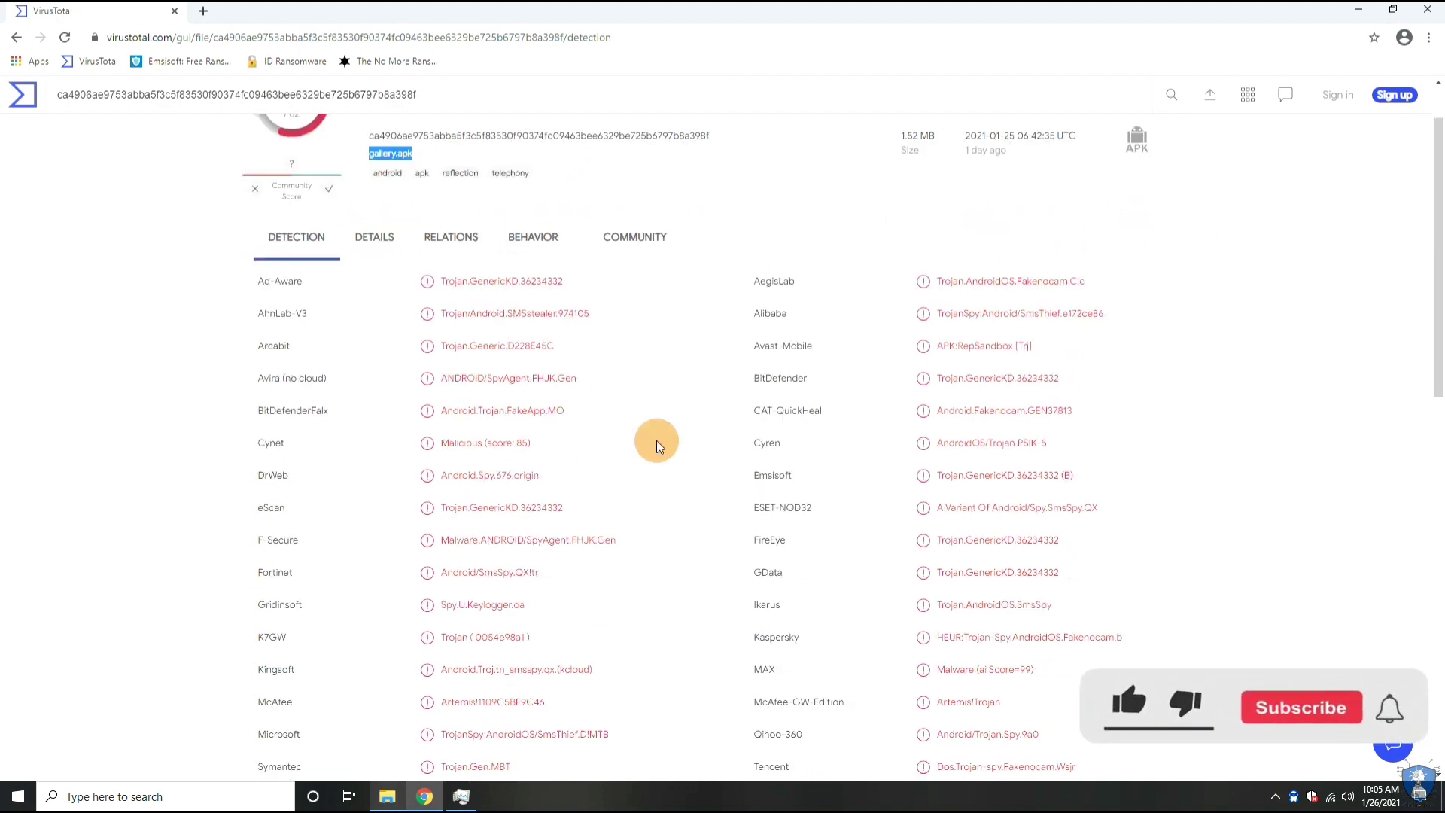
{"action": "scroll", "coordinate": [656, 444], "scroll_direction": "down", "scroll_amount": 4}
{"action": "scroll", "coordinate": [657, 444], "scroll_direction": "up", "scroll_amount": 6}
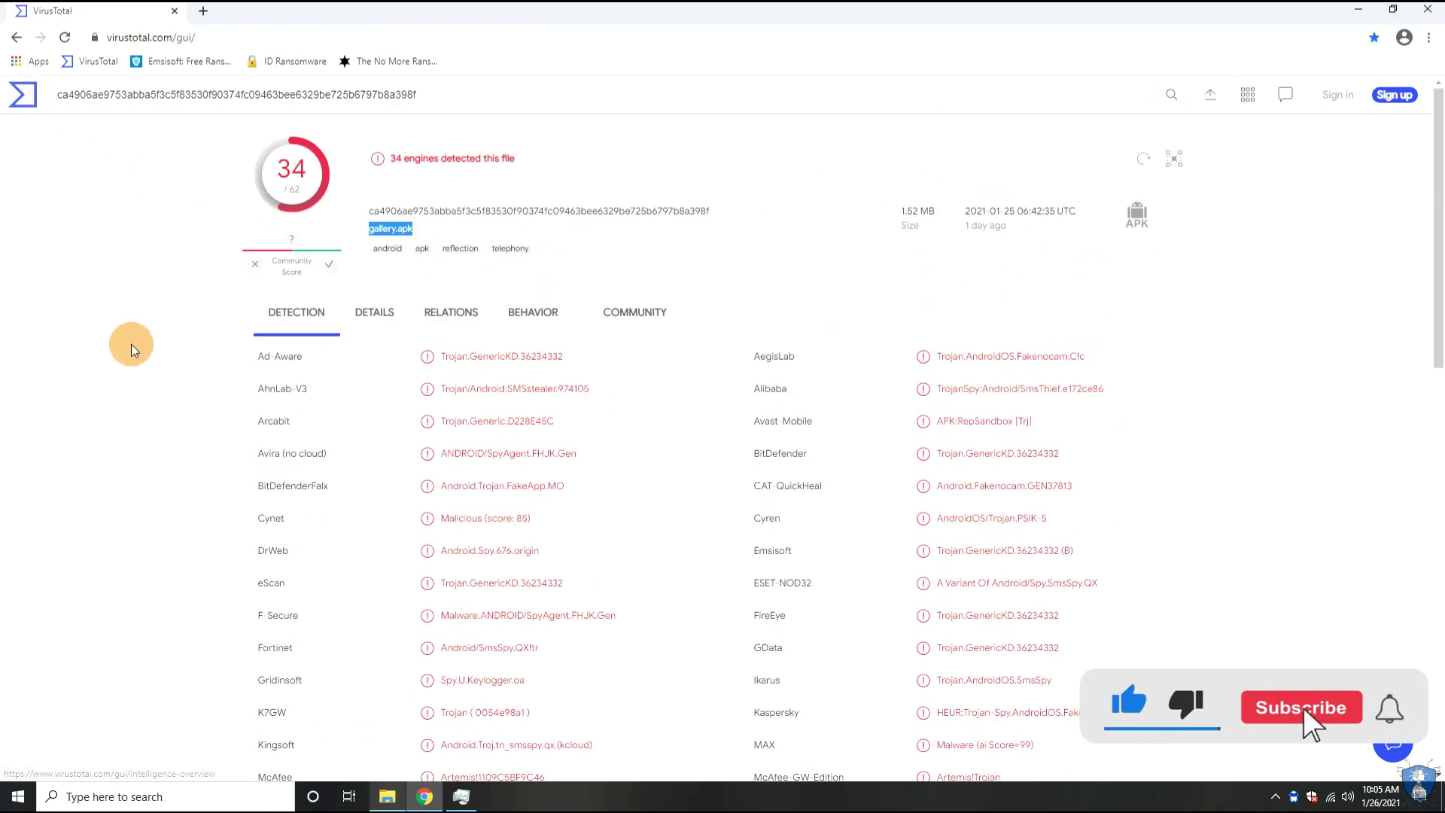
{"action": "left_click", "coordinate": [710, 500]}
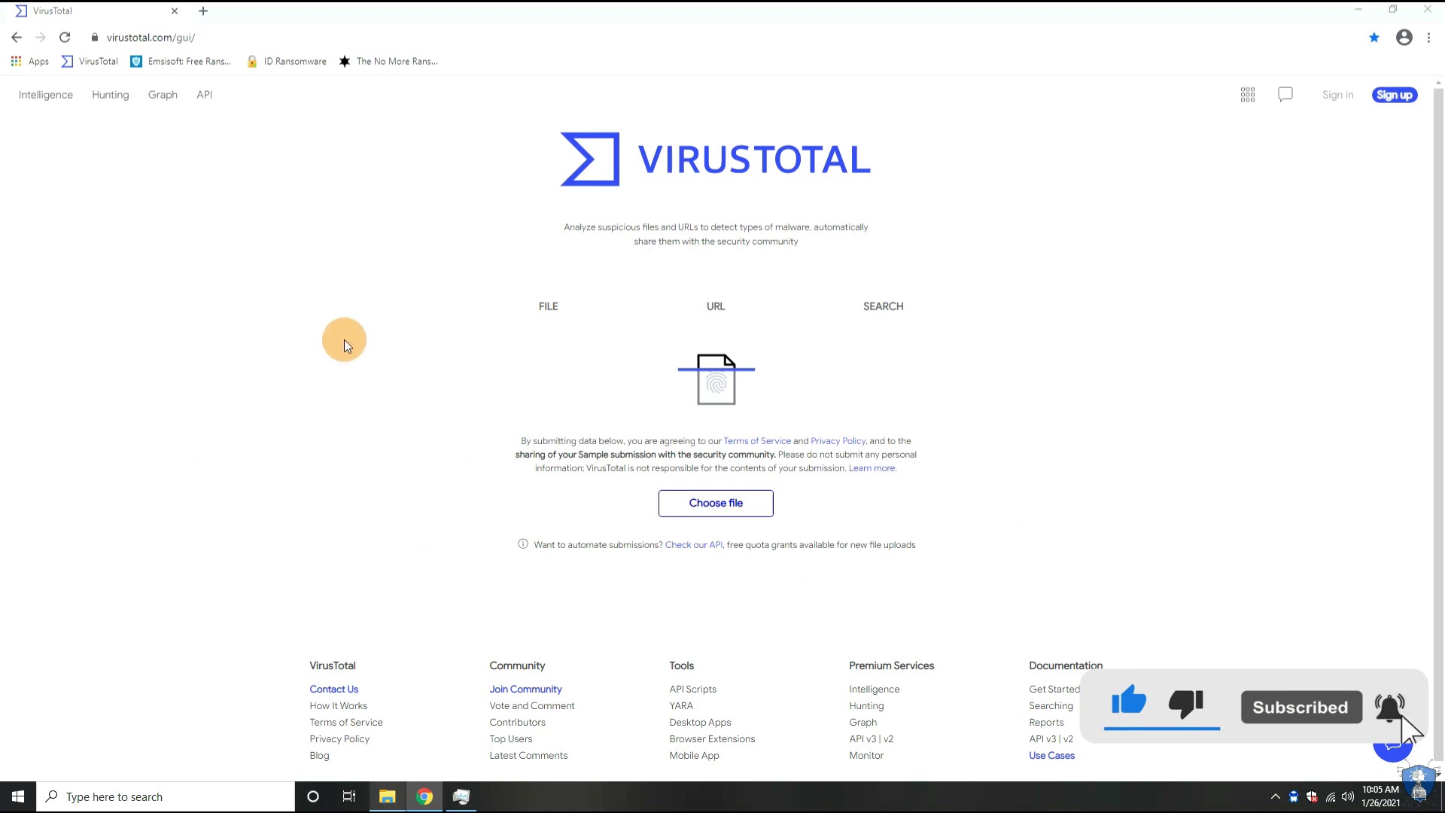
Upload an EXE sample and review its report, flagged by 38 of 68 engines.
{"action": "left_click", "coordinate": [274, 232]}
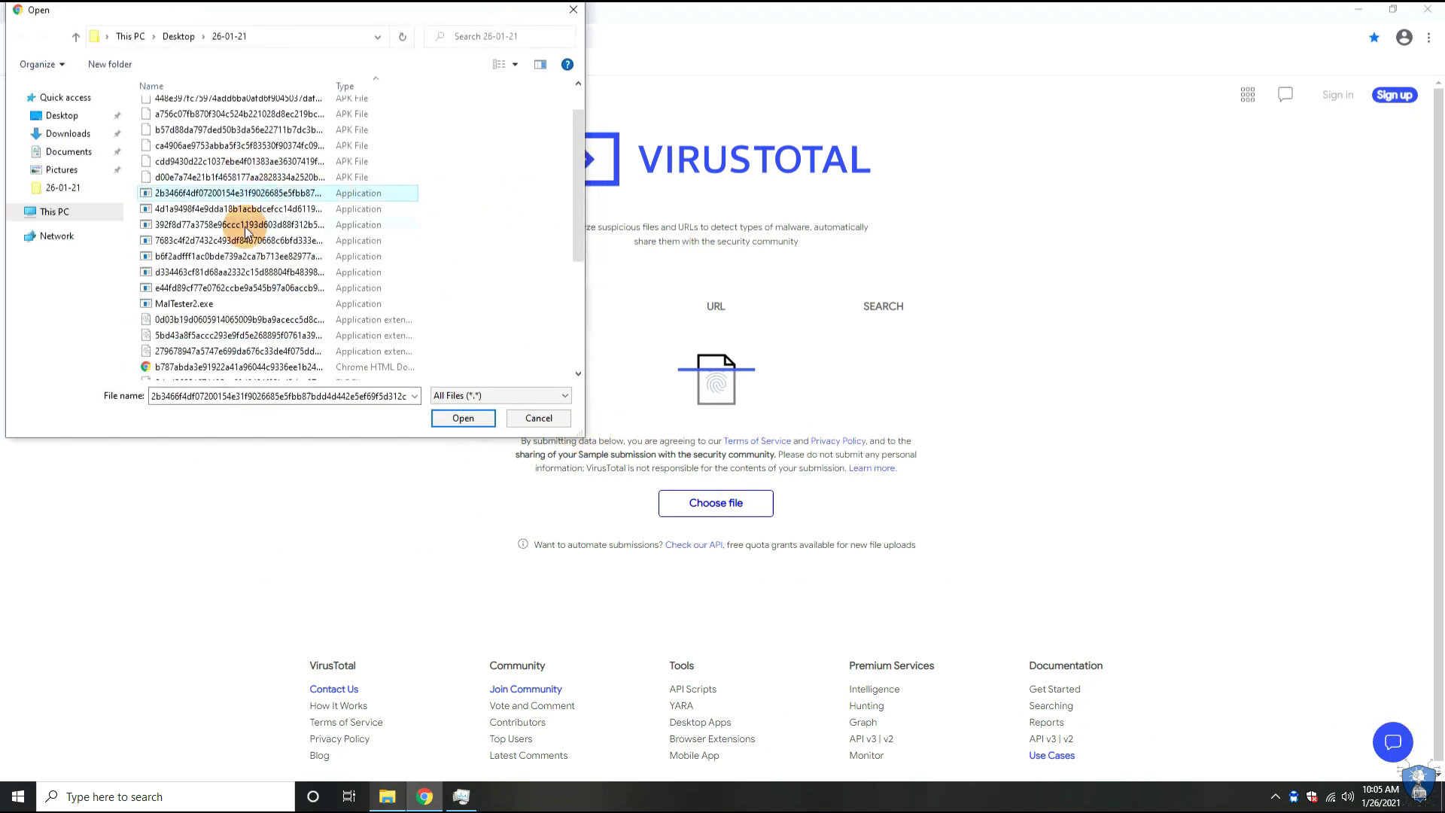
{"action": "left_click", "coordinate": [469, 414]}
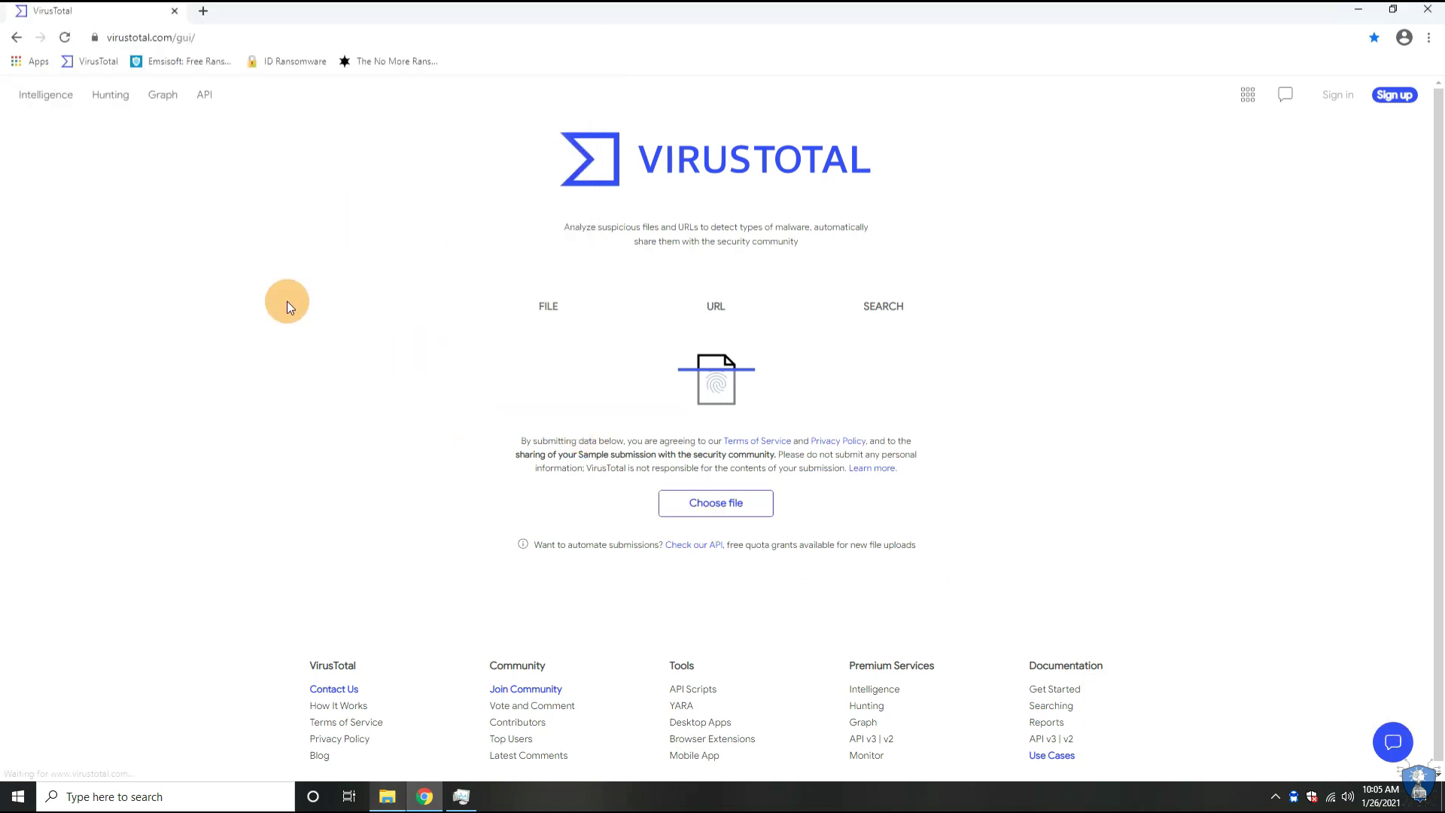
{"action": "left_click_drag", "start_coordinate": [554, 145], "coordinate": [389, 158]}
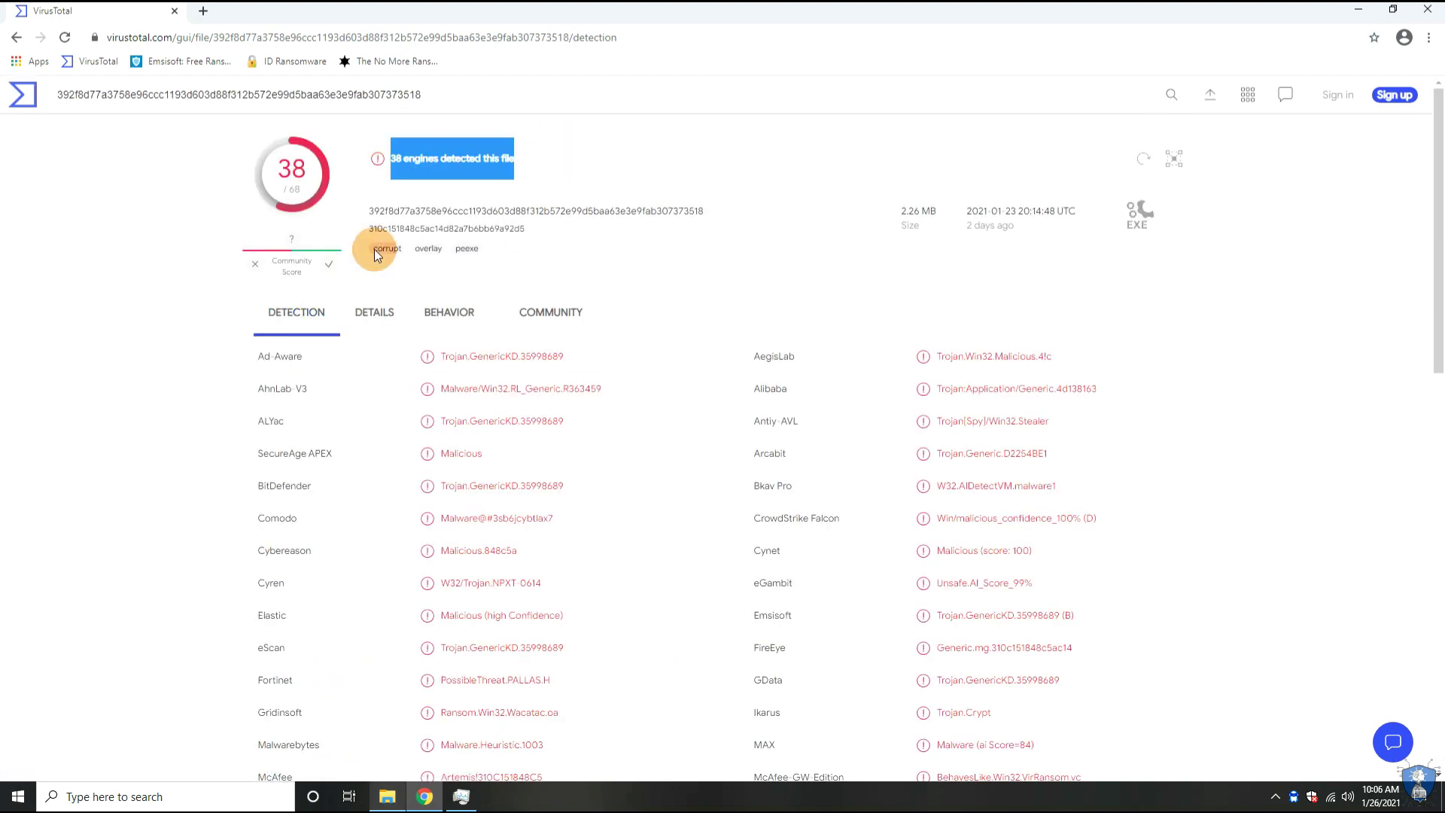
{"action": "scroll", "coordinate": [241, 429], "scroll_direction": "down", "scroll_amount": 6}
{"action": "scroll", "coordinate": [241, 429], "scroll_direction": "up", "scroll_amount": 6}
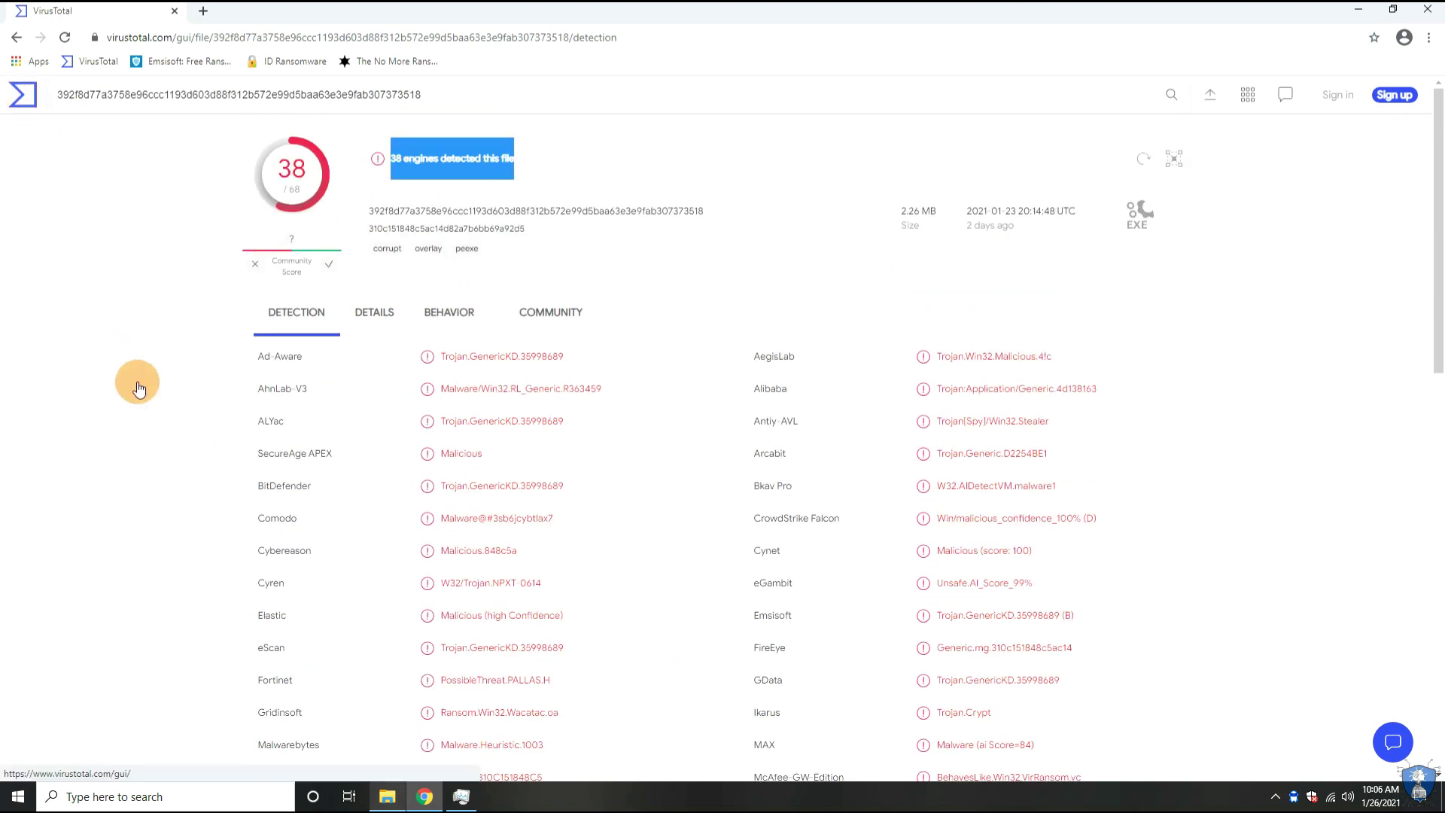
{"action": "key", "text": "alt+Left"}
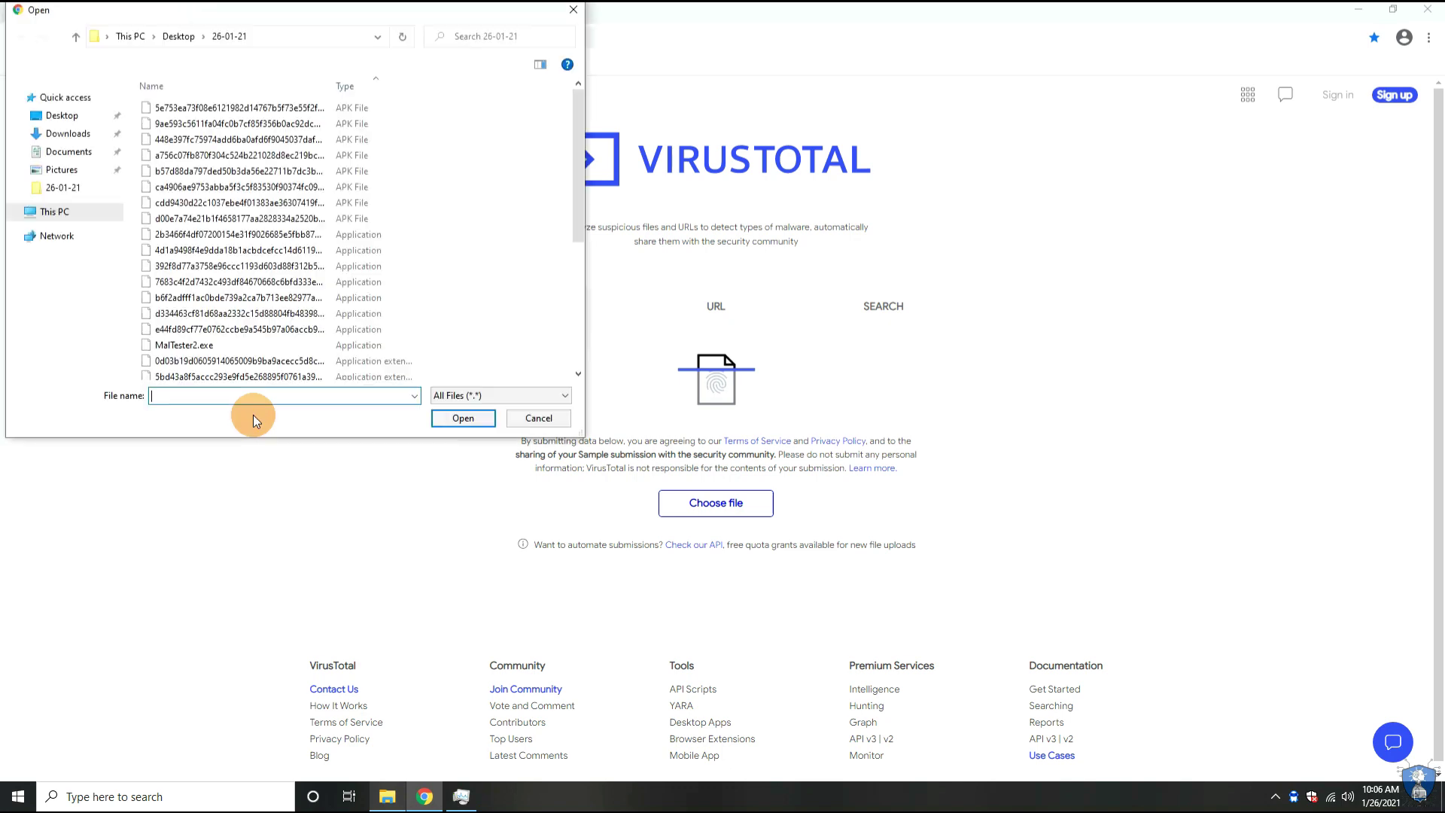
Upload a second EXE sample and review its report, flagged by 7 of 70 engines.
{"action": "scroll", "coordinate": [284, 327], "scroll_direction": "down", "scroll_amount": 2}
{"action": "double_click", "coordinate": [286, 354]}
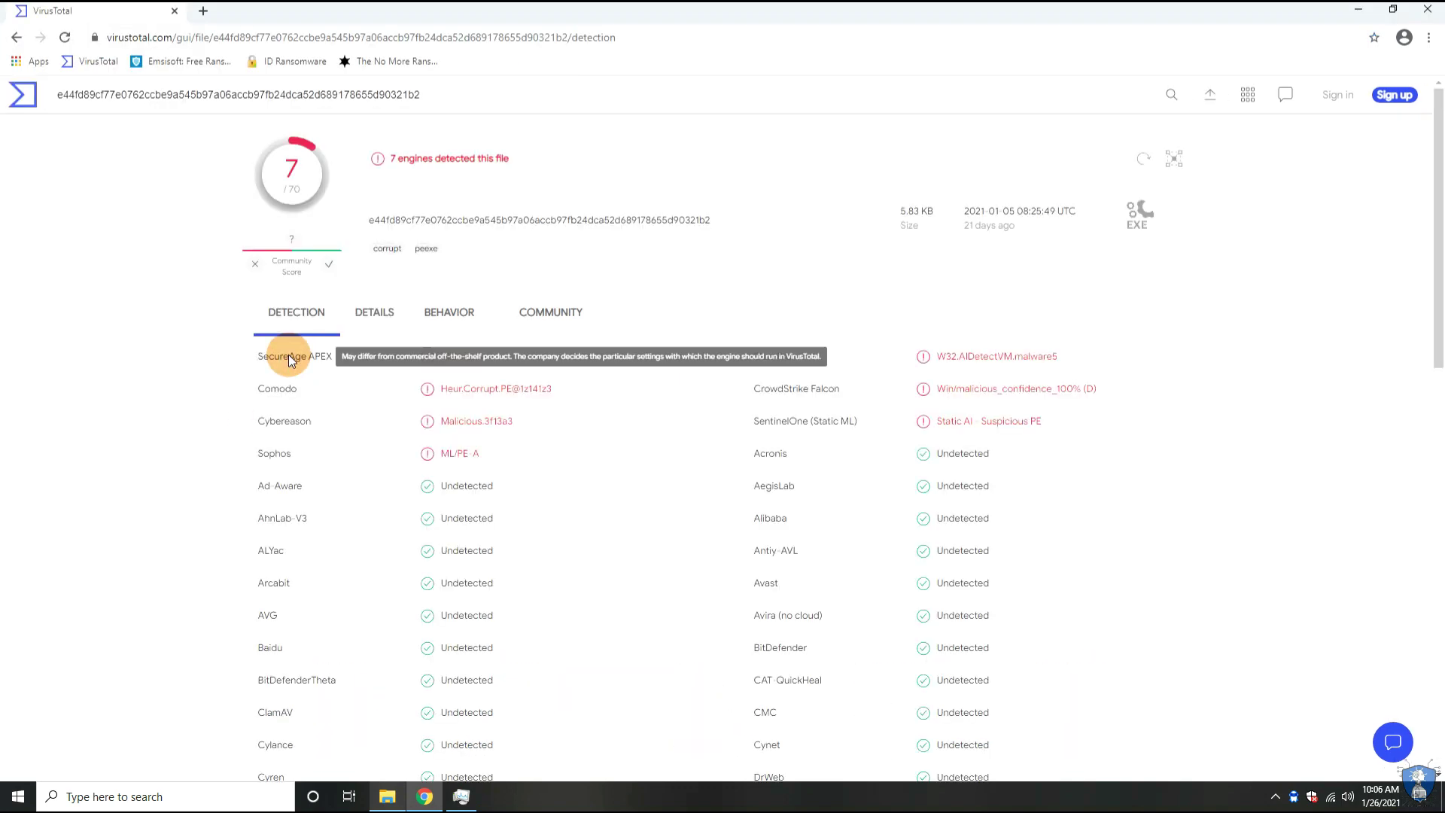
{"action": "left_click_drag", "start_coordinate": [388, 158], "coordinate": [589, 198]}
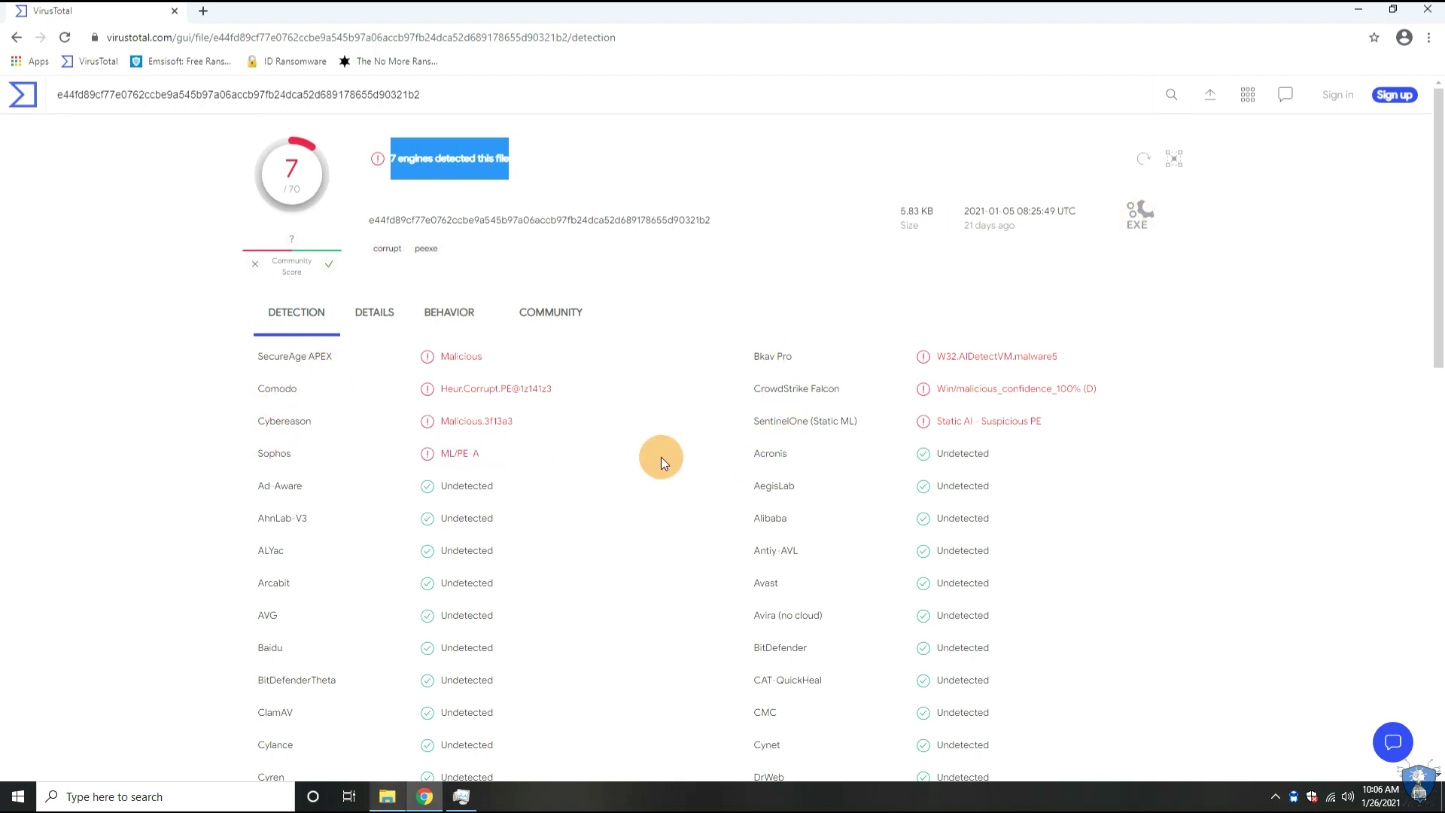
{"action": "left_click", "coordinate": [23, 102]}
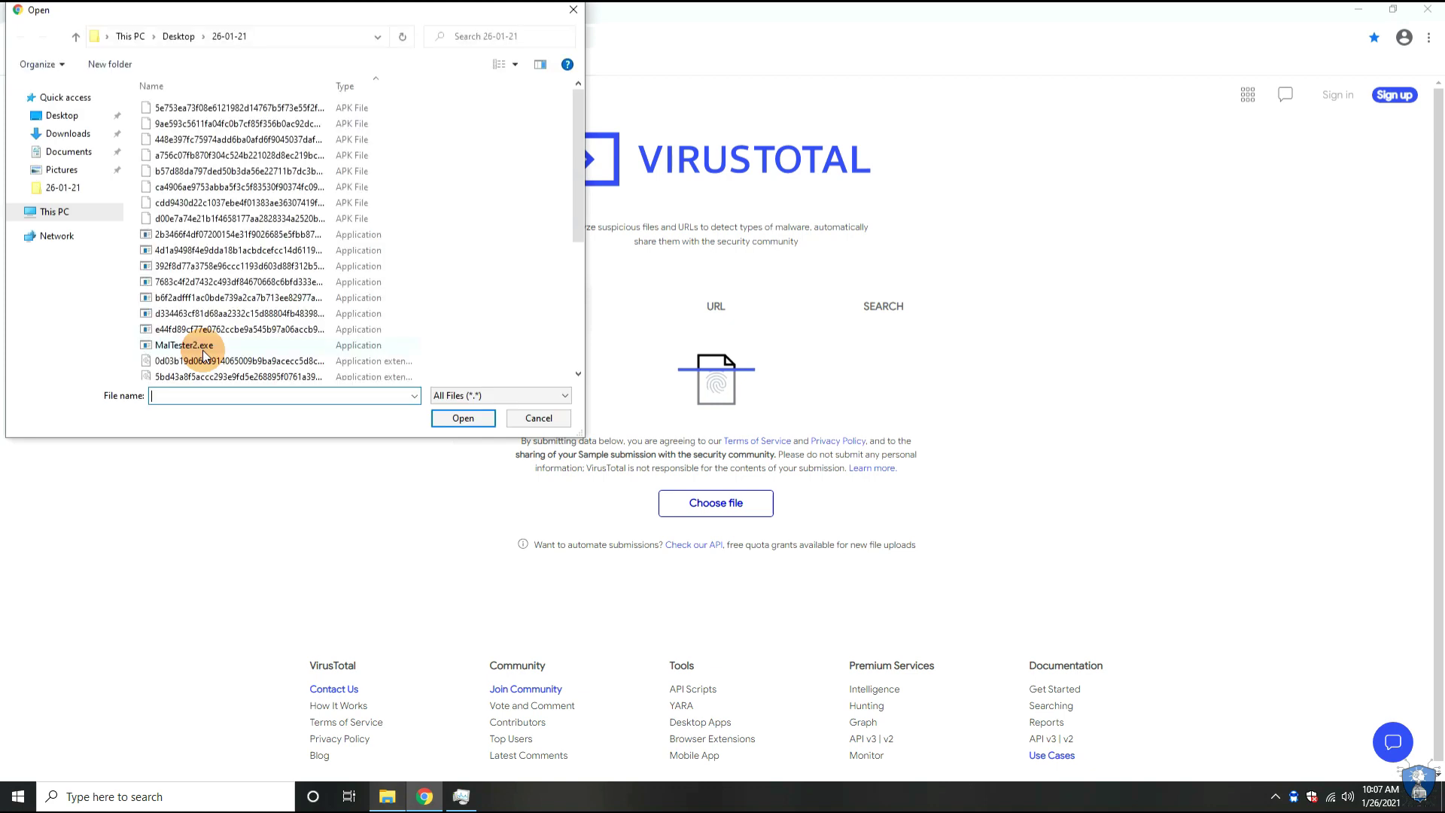
Upload the emotet DLL sample and review its report, flagged by 5 of 69 engines.
{"action": "left_click", "coordinate": [421, 245]}
{"action": "left_click", "coordinate": [463, 419]}
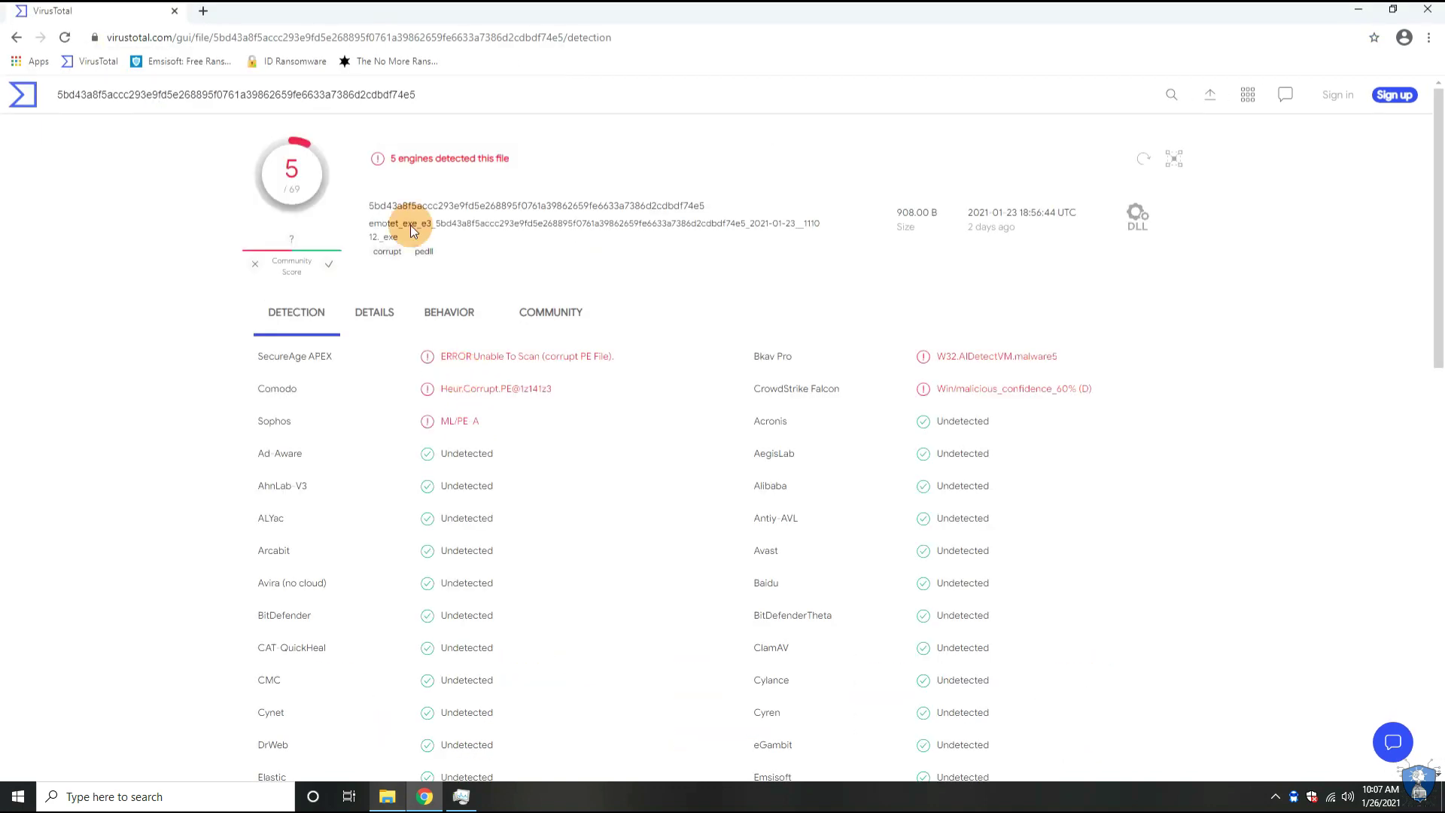
{"action": "left_click_drag", "start_coordinate": [391, 158], "coordinate": [509, 158]}
{"action": "left_click_drag", "start_coordinate": [406, 225], "coordinate": [369, 224]}
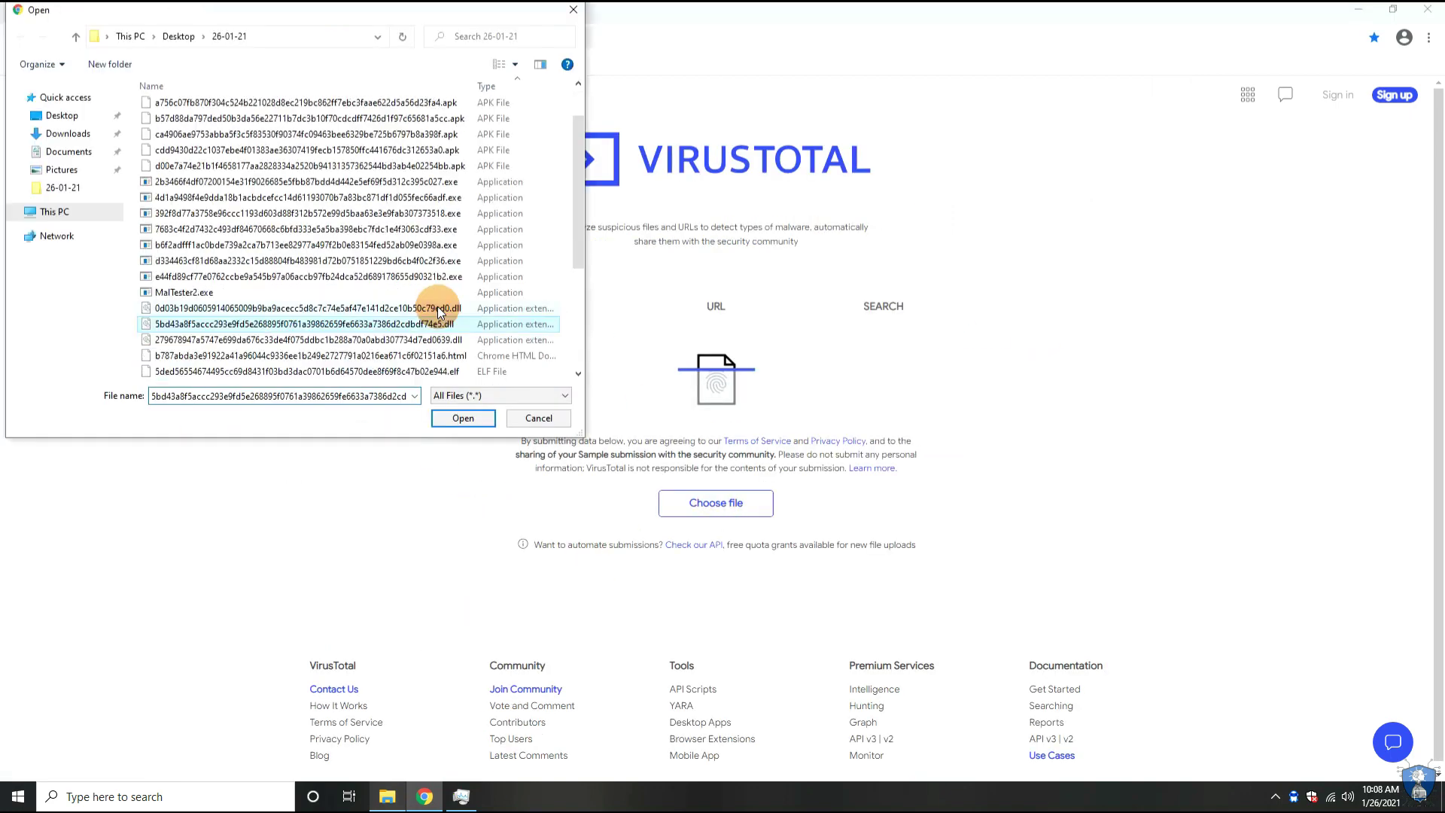
Upload the HTML sample and review its report: 1 of 60 engines, Trojan.HTML.Phish.
{"action": "scroll", "coordinate": [436, 307], "scroll_direction": "down", "scroll_amount": 1}
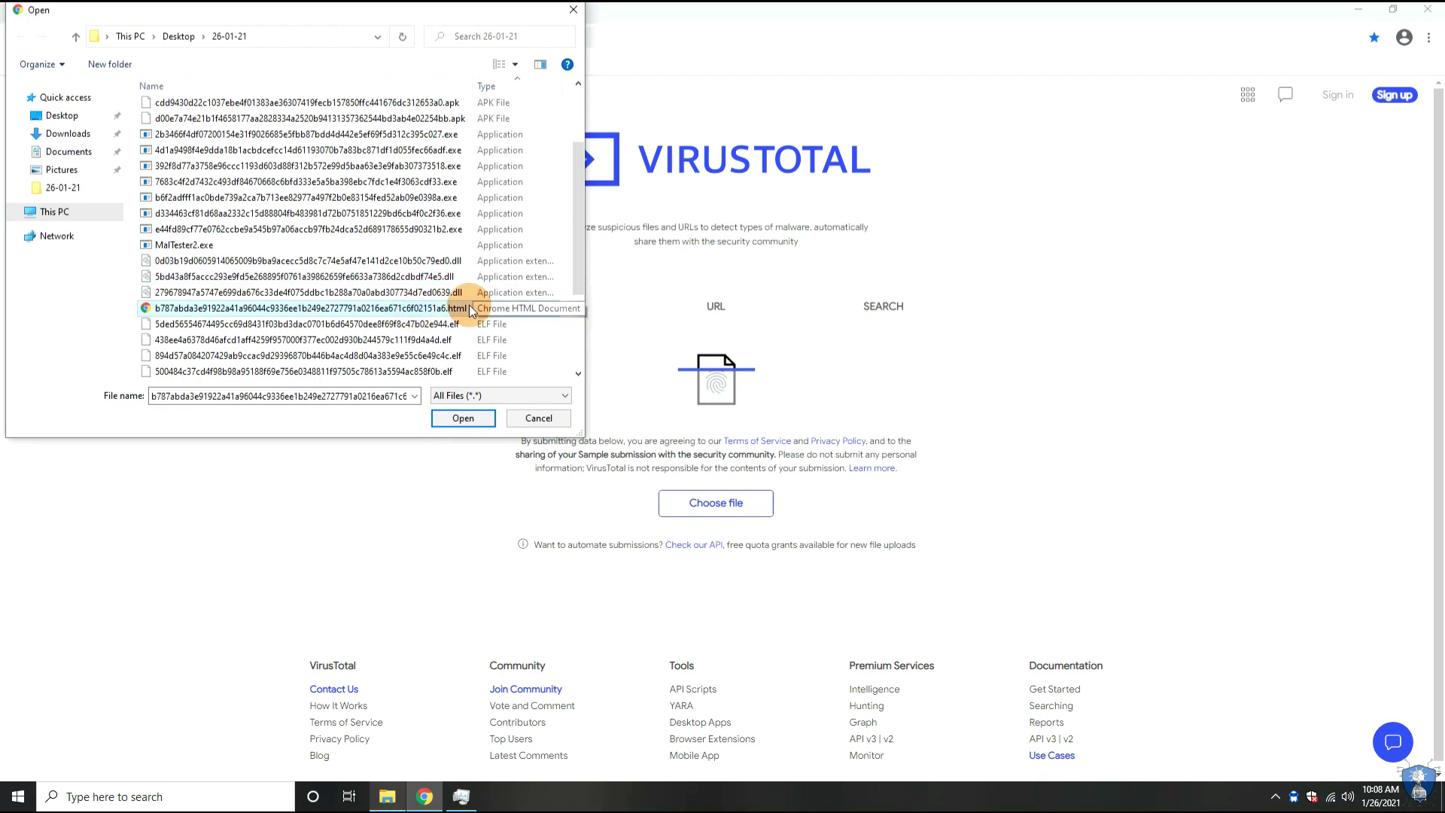
{"action": "double_click", "coordinate": [348, 335]}
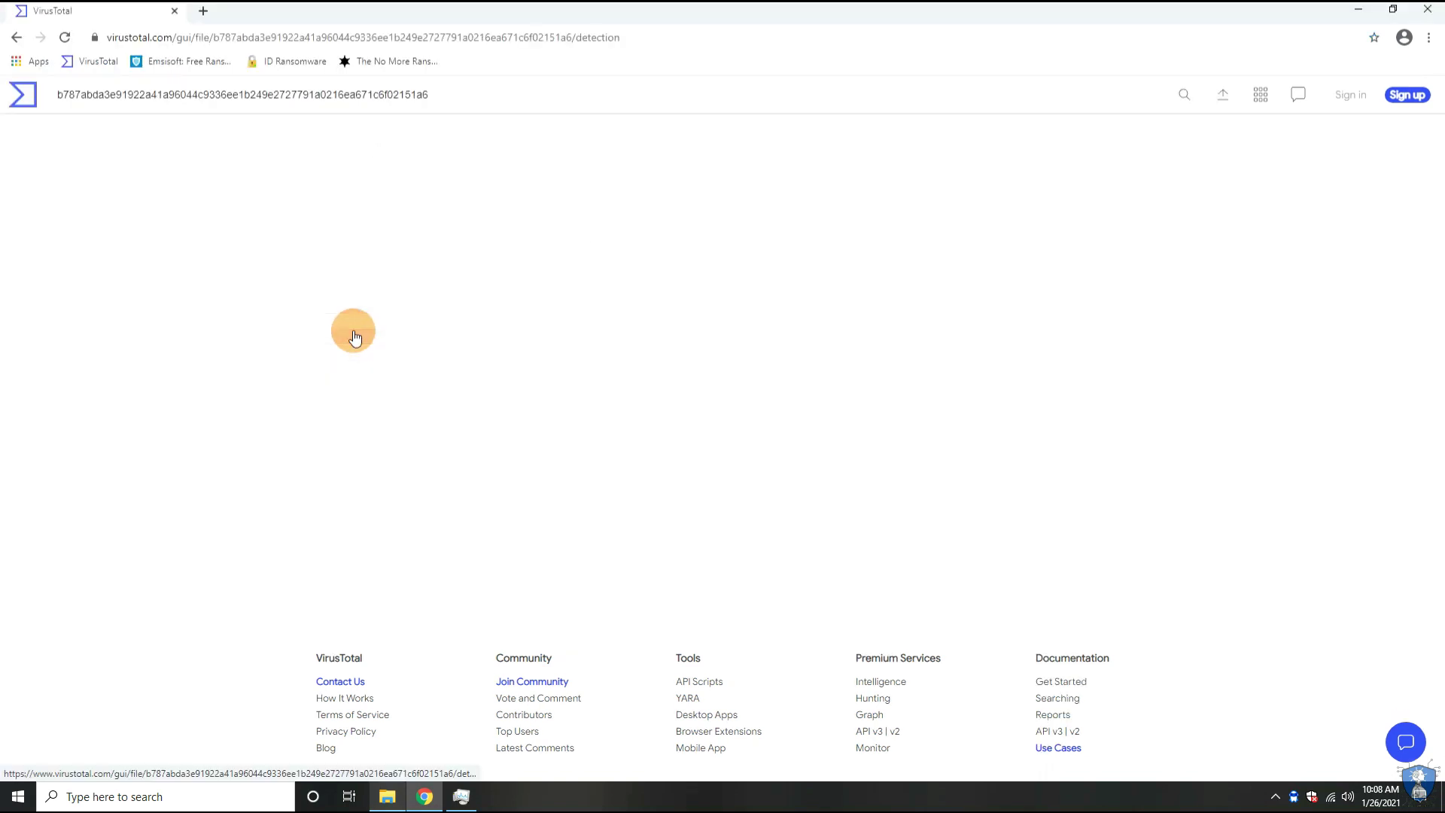
{"action": "left_click_drag", "start_coordinate": [563, 158], "coordinate": [602, 156]}
{"action": "left_click_drag", "start_coordinate": [441, 356], "coordinate": [540, 351]}
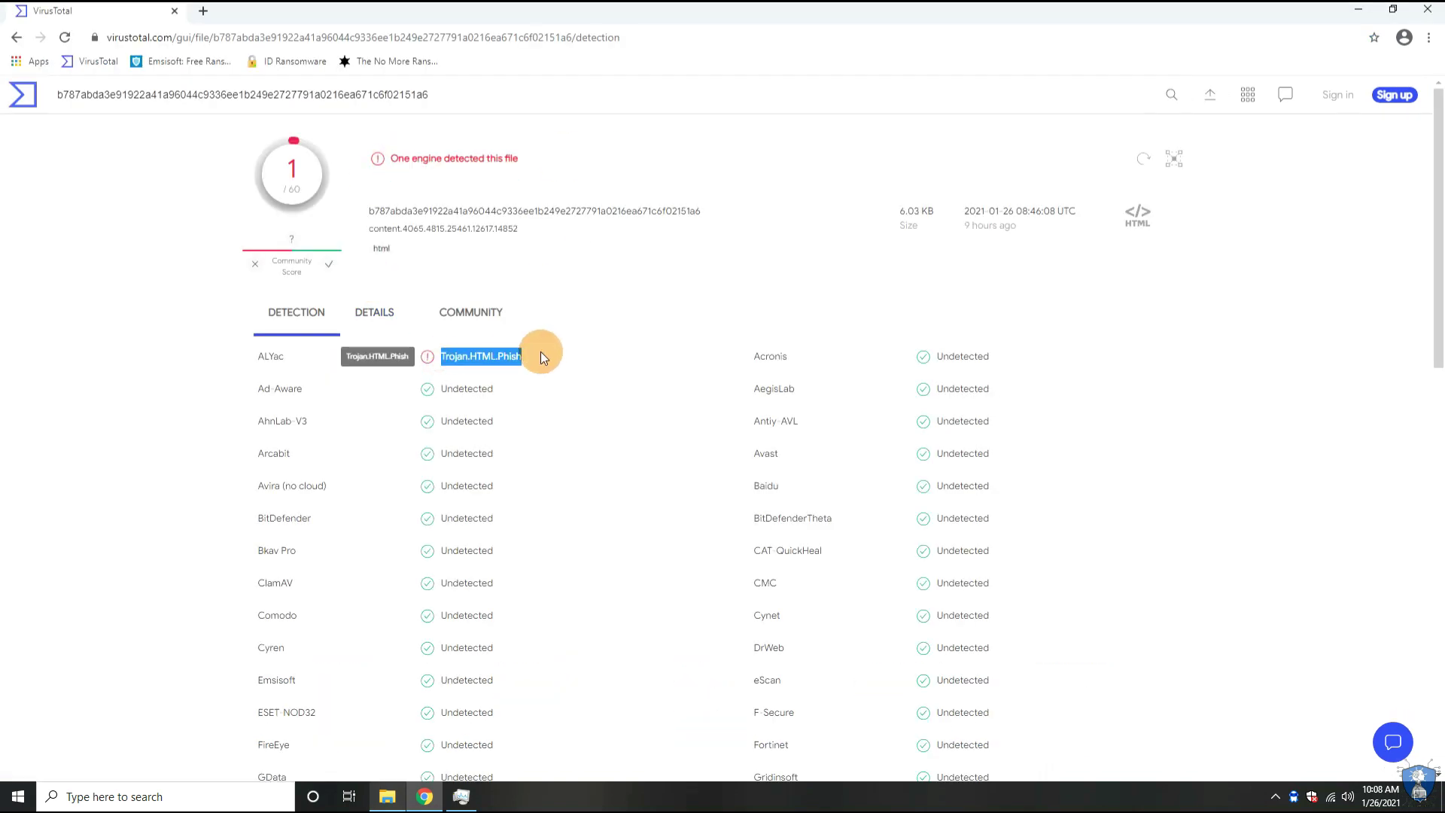
{"action": "left_click", "coordinate": [1131, 218]}
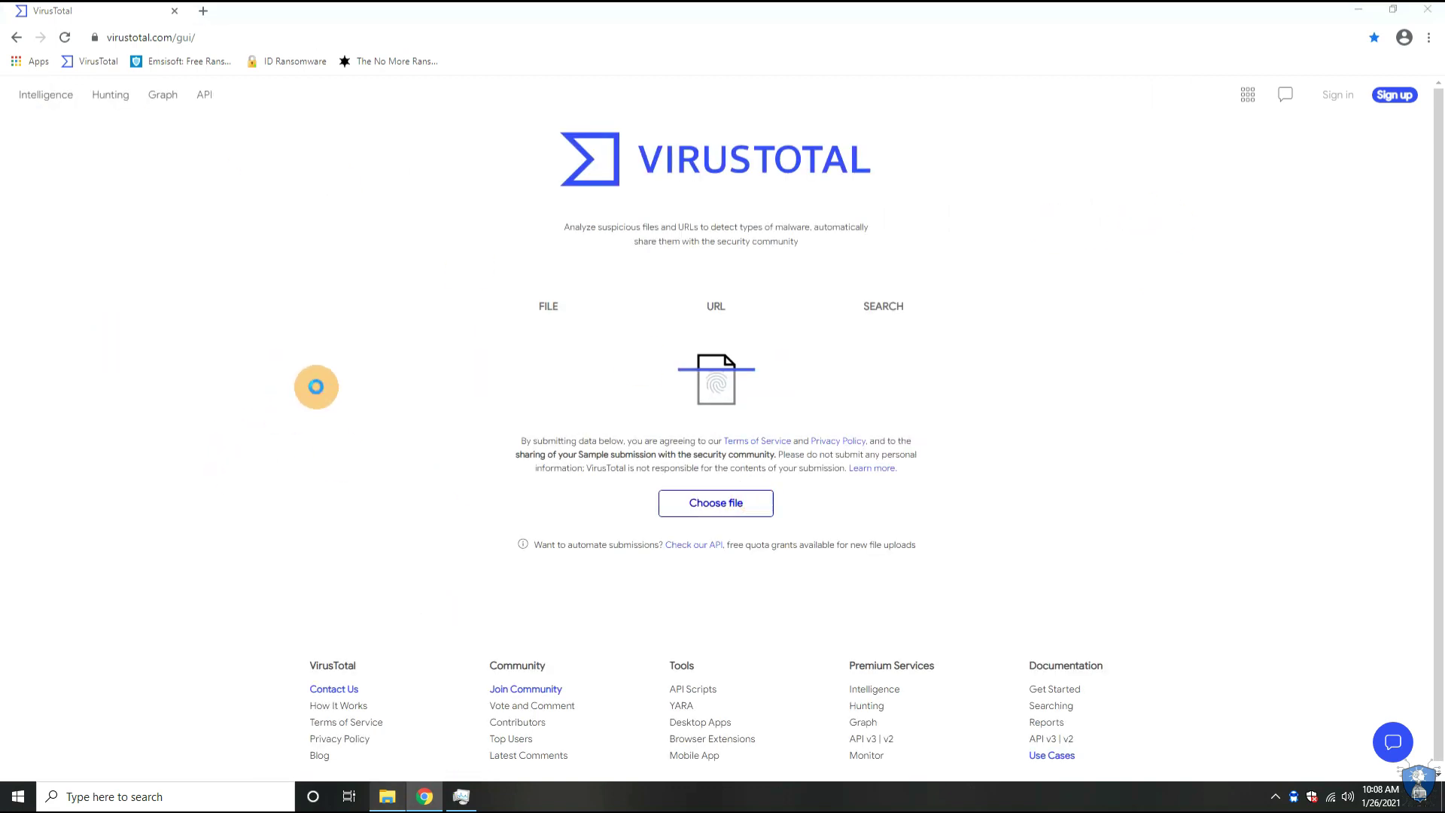
Upload an ELF sample and review its report, flagged by 26 of 62 engines.
{"action": "left_click", "coordinate": [322, 374]}
{"action": "scroll", "coordinate": [390, 306], "scroll_direction": "down", "scroll_amount": 4}
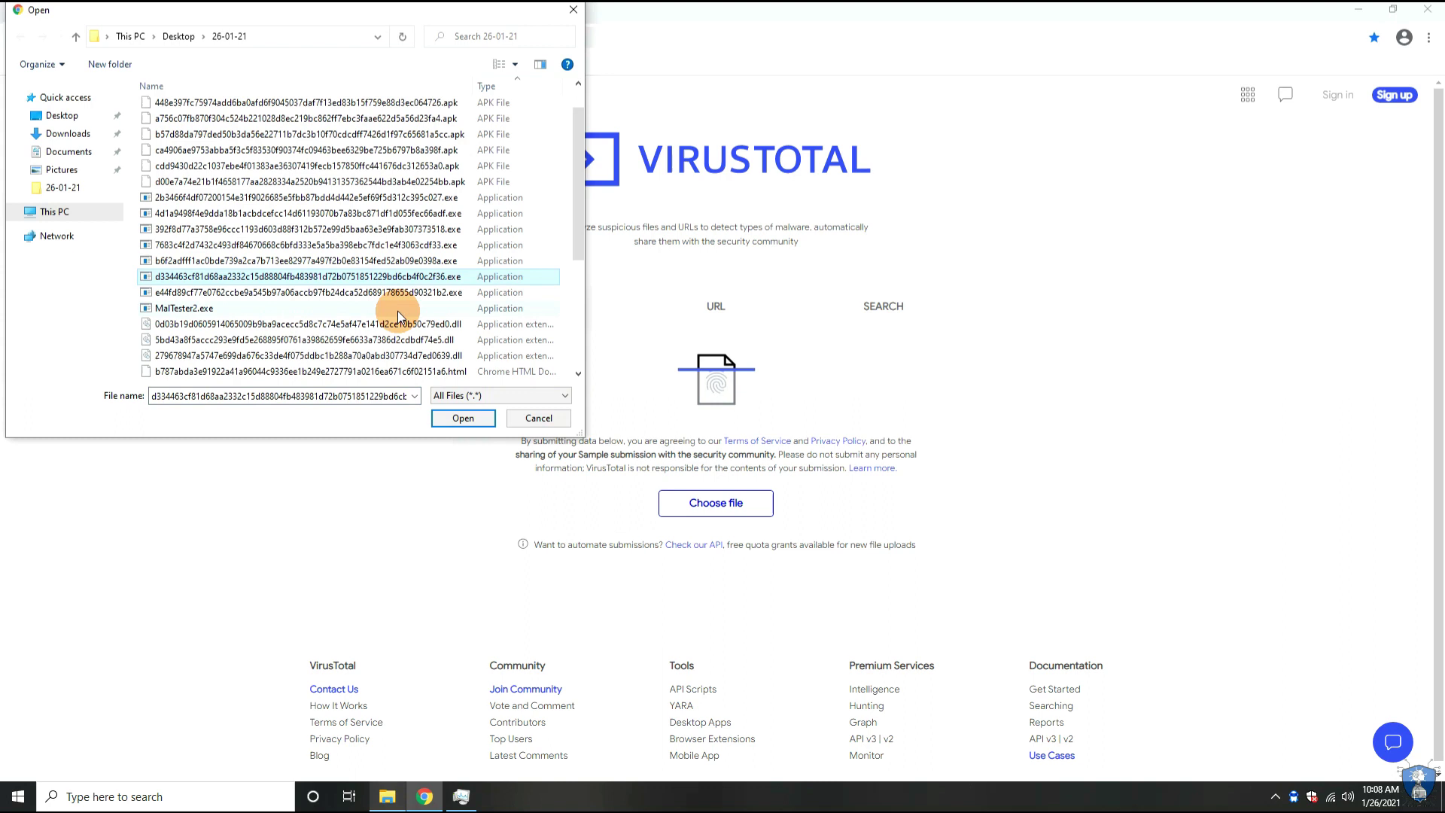
{"action": "double_click", "coordinate": [286, 324]}
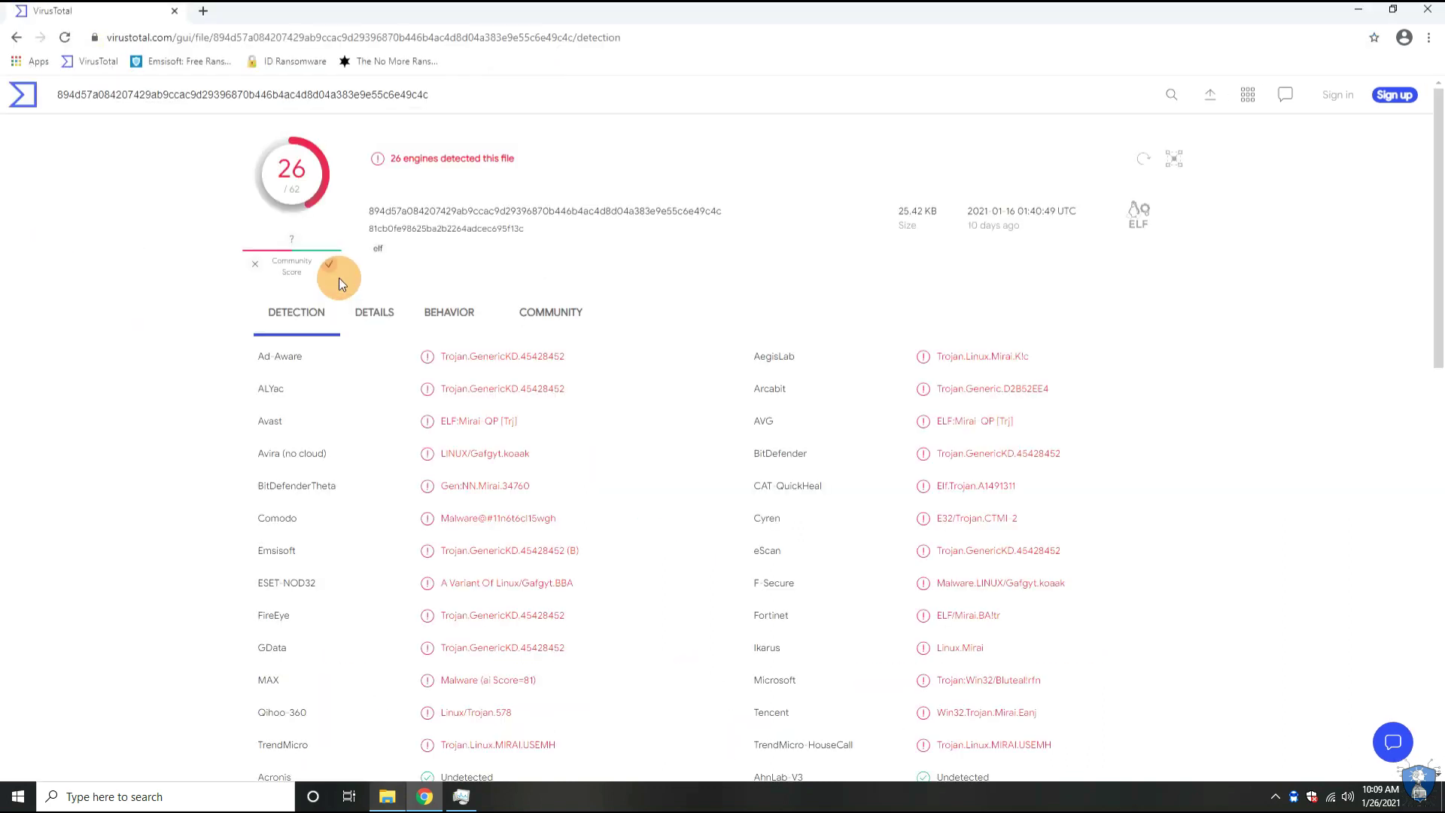
{"action": "left_click_drag", "start_coordinate": [372, 158], "coordinate": [530, 161]}
{"action": "scroll", "coordinate": [155, 517], "scroll_direction": "down", "scroll_amount": 4}
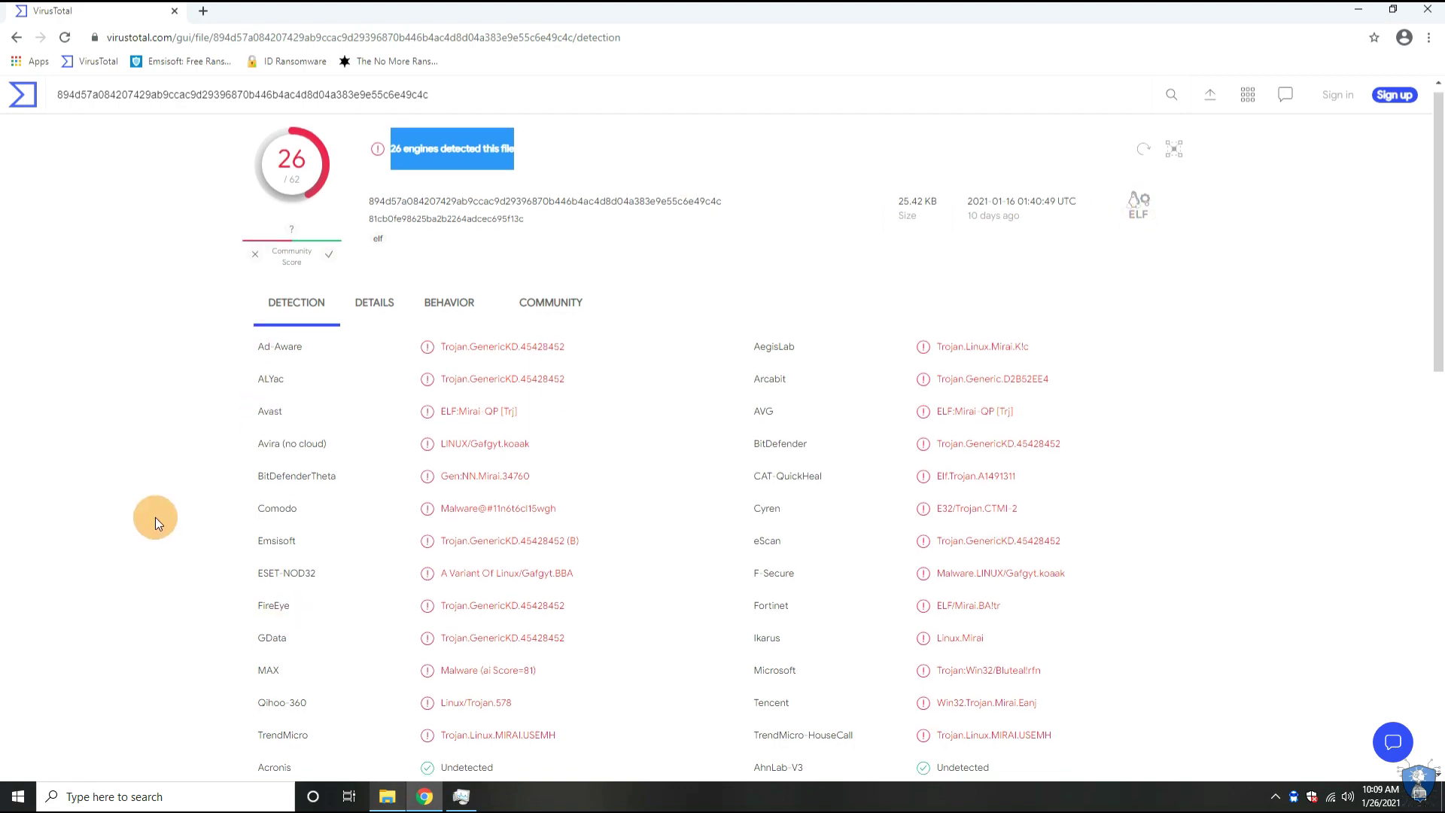
{"action": "scroll", "coordinate": [155, 517], "scroll_direction": "up", "scroll_amount": 4}
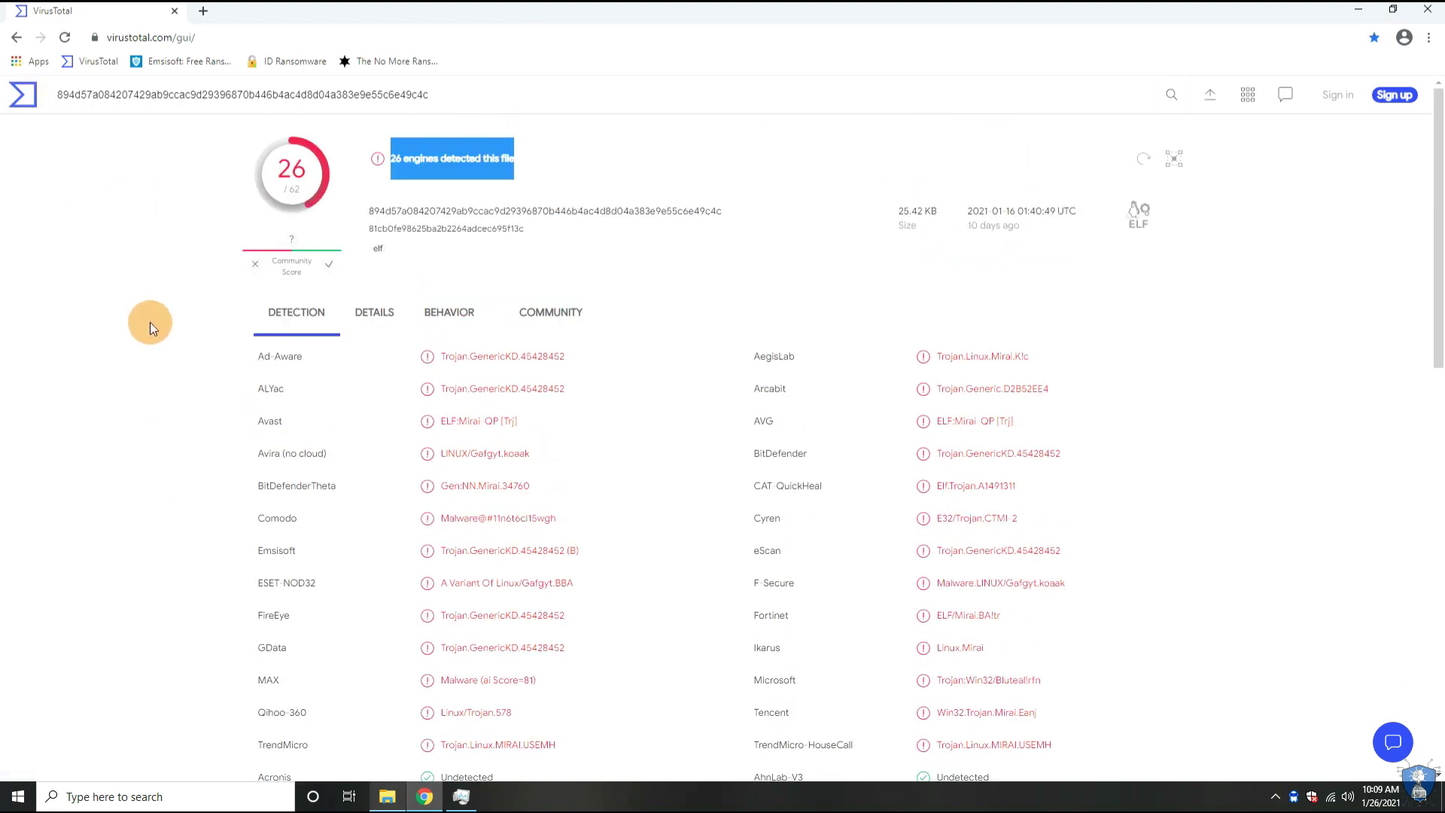
{"action": "left_click", "coordinate": [700, 503]}
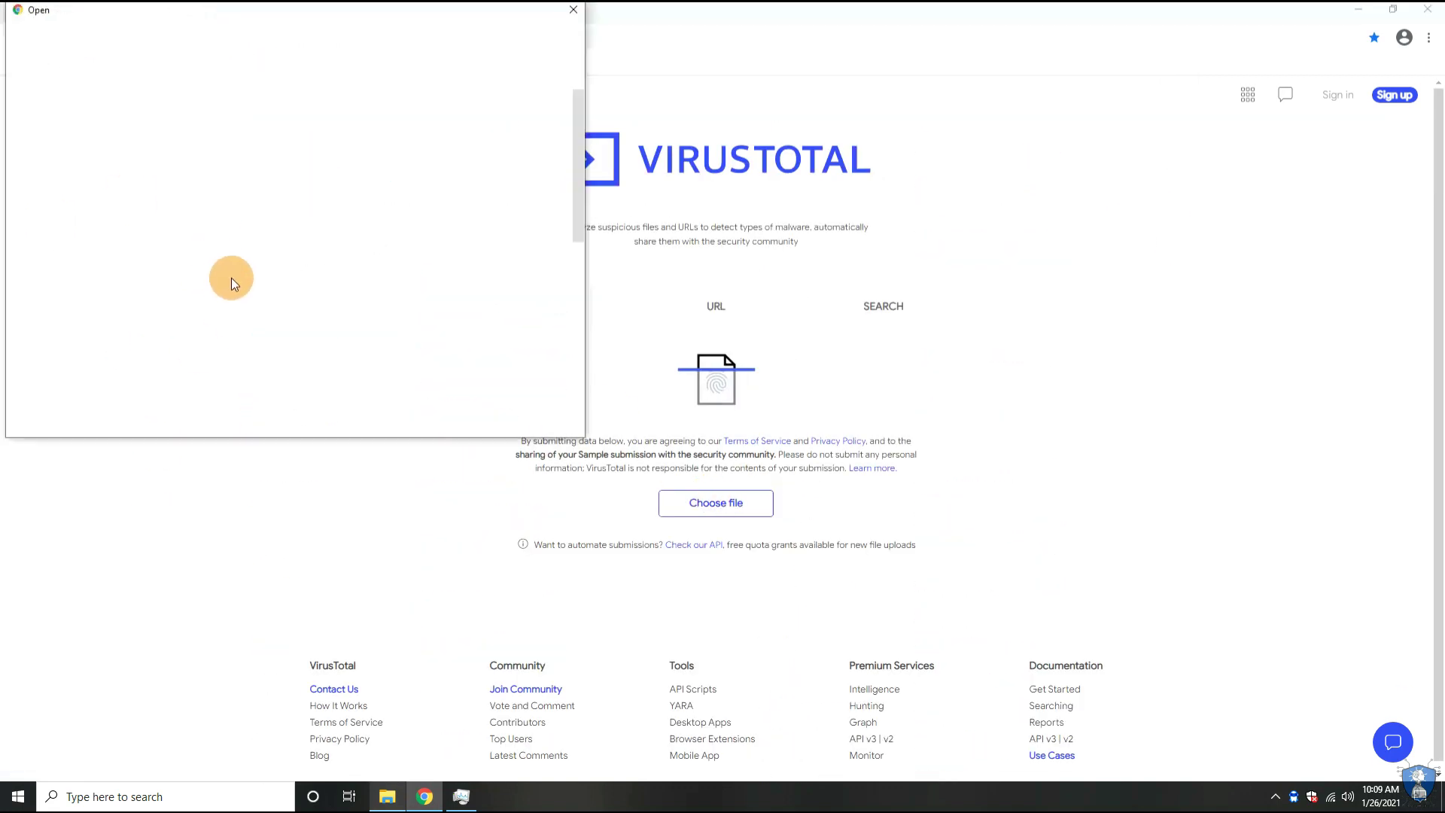
Upload the unknown-type PowerShell keylogger script, review its 10/60 report, and read the community comments.
{"action": "scroll", "coordinate": [242, 348], "scroll_direction": "down", "scroll_amount": 3}
{"action": "left_click", "coordinate": [527, 307]}
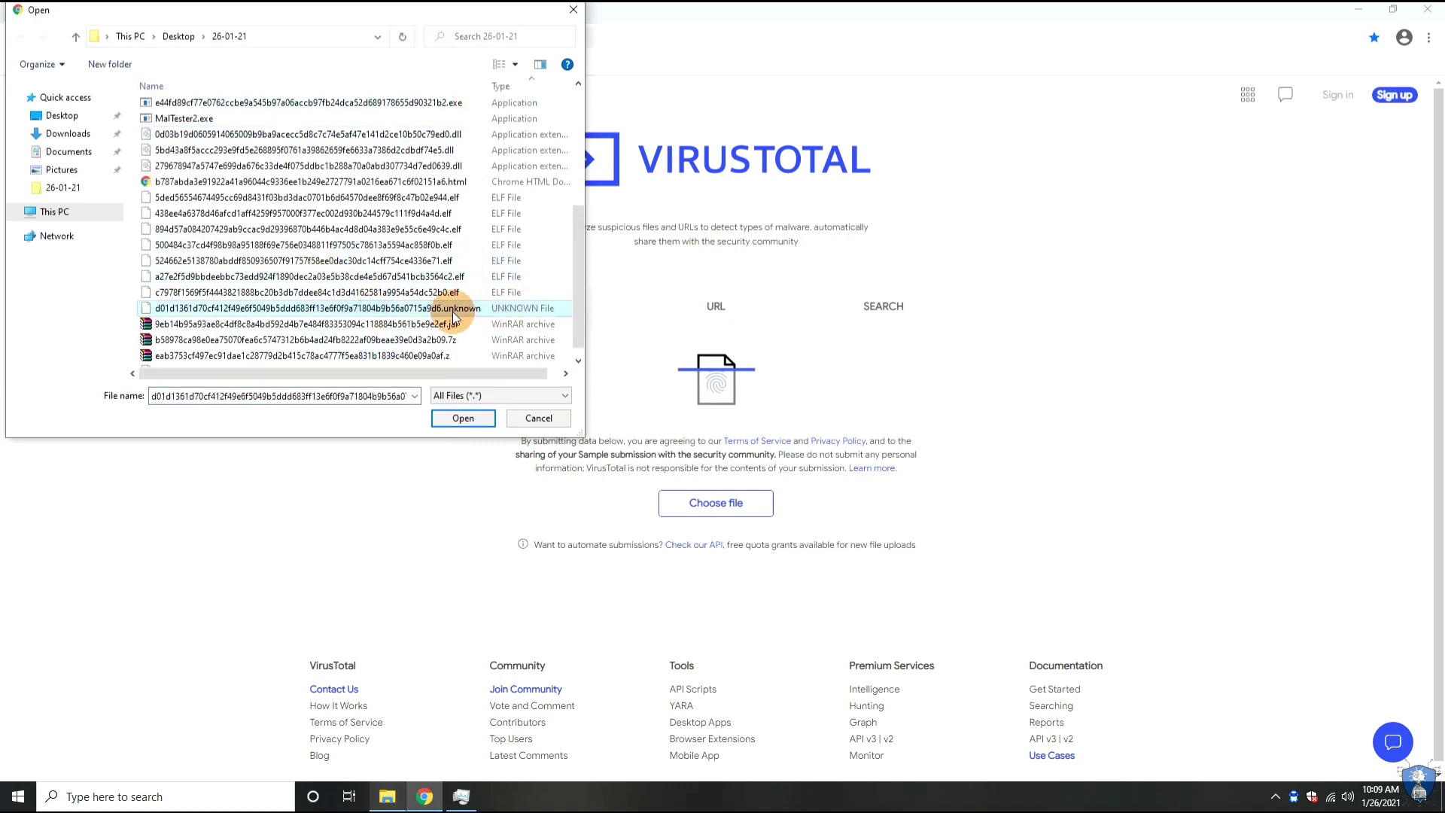
{"action": "left_click", "coordinate": [452, 417]}
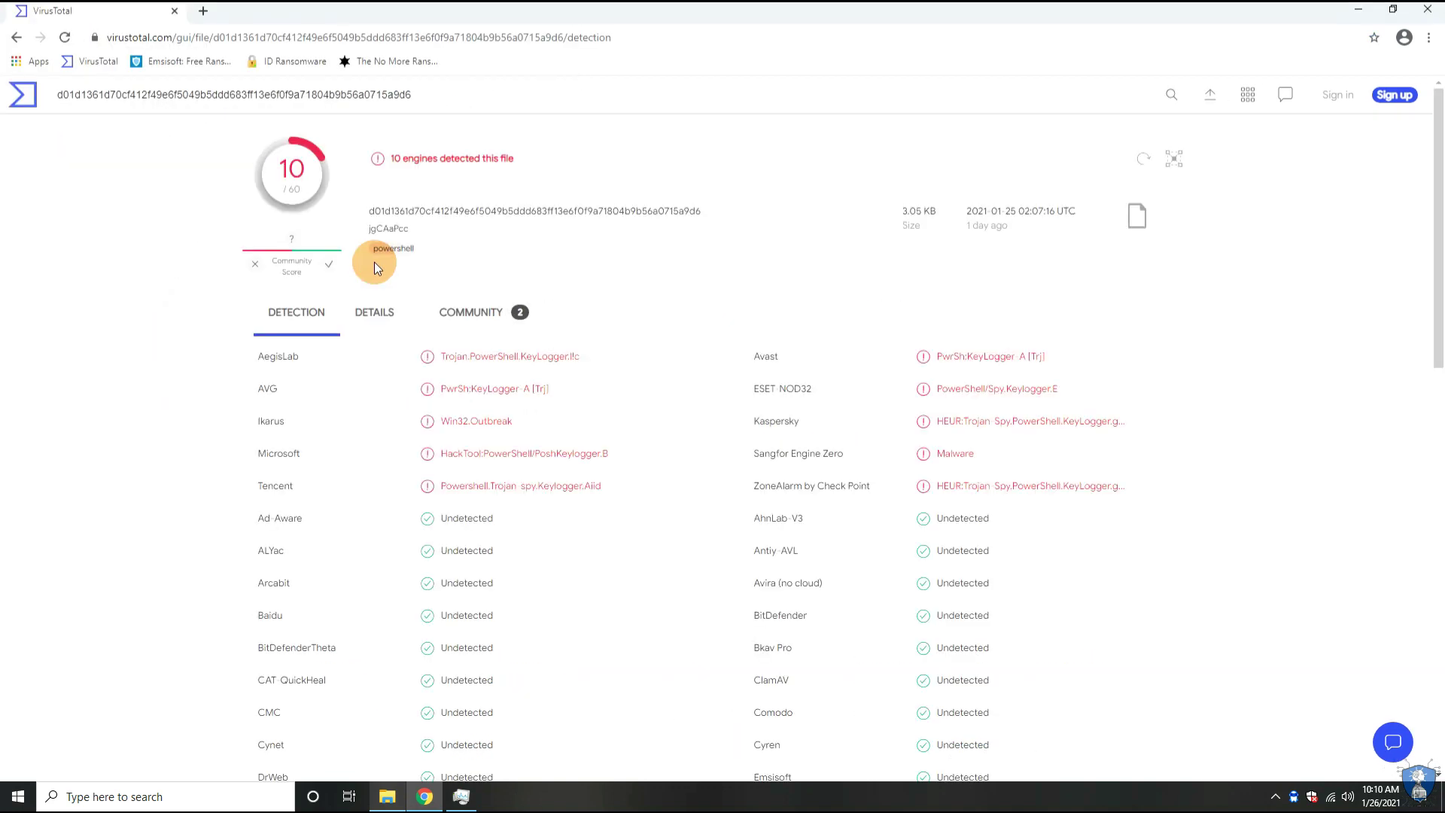
{"action": "left_click_drag", "start_coordinate": [259, 355], "coordinate": [539, 453]}
{"action": "left_click", "coordinate": [470, 311]}
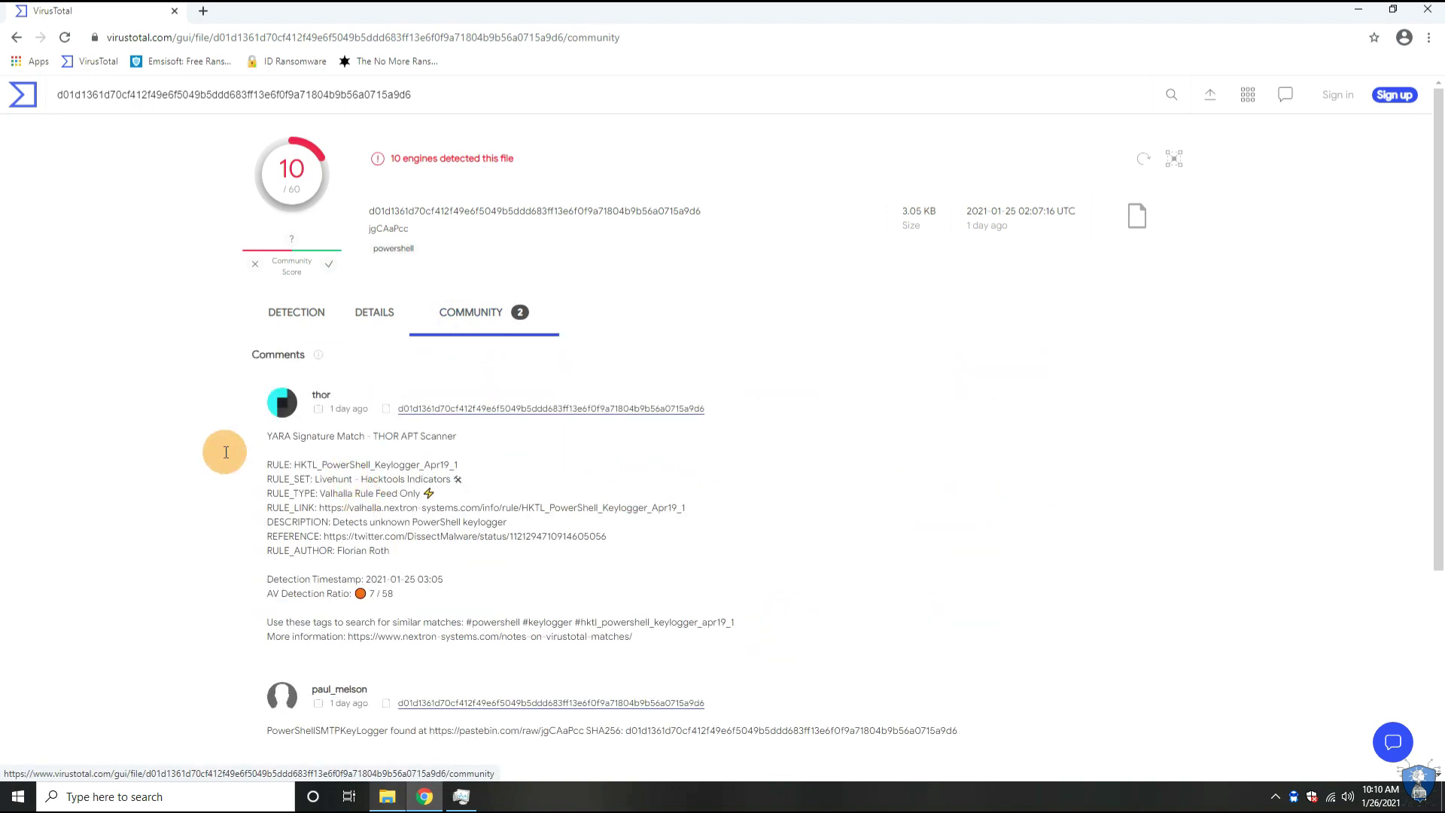
{"action": "scroll", "coordinate": [224, 450], "scroll_direction": "down", "scroll_amount": 2}
{"action": "scroll", "coordinate": [225, 452], "scroll_direction": "up", "scroll_amount": 2}
{"action": "left_click", "coordinate": [90, 61]}
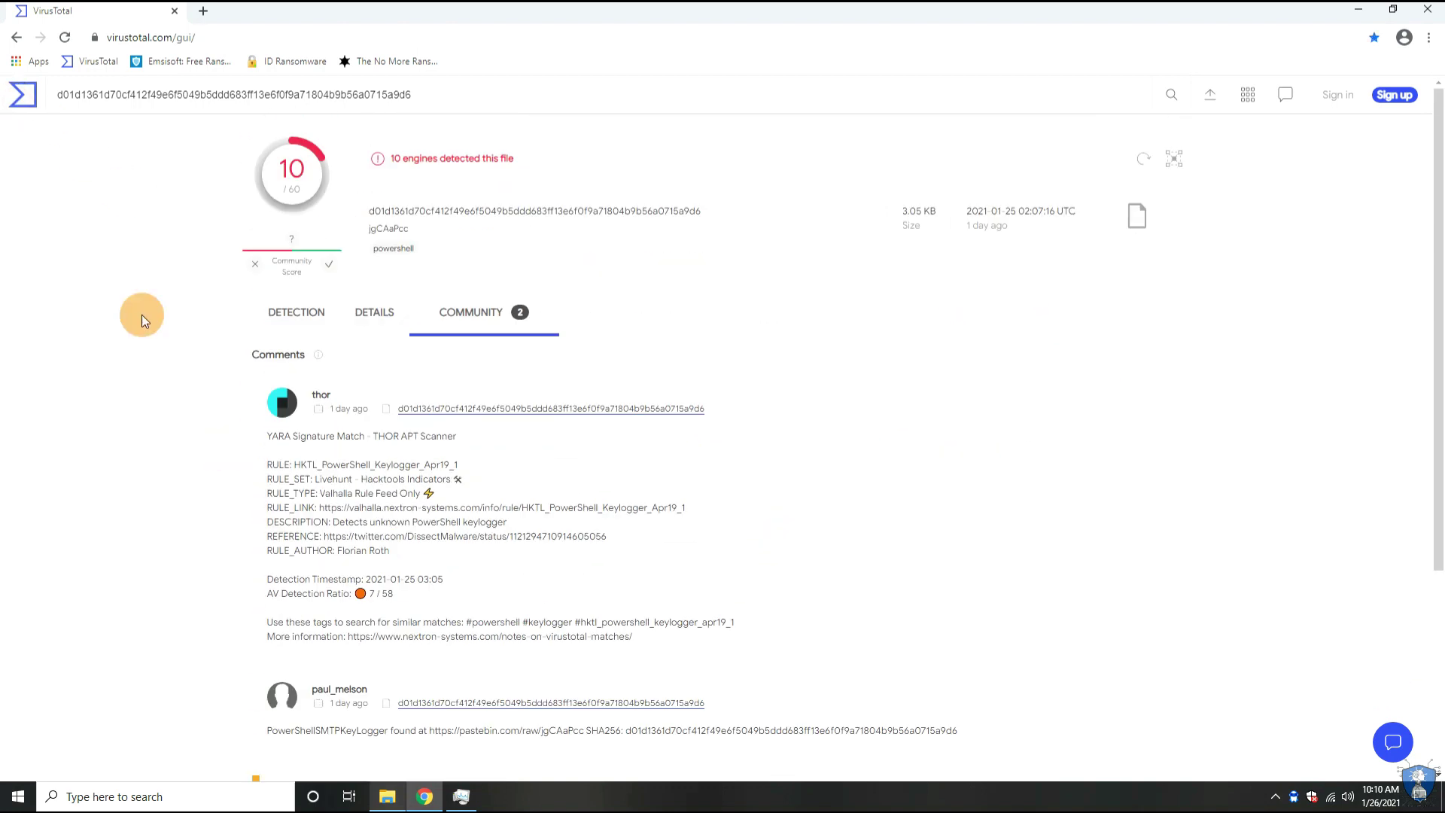
Upload the 7z archive sample, review its 10/60 report, then close Chrome.
{"action": "left_click", "coordinate": [340, 417]}
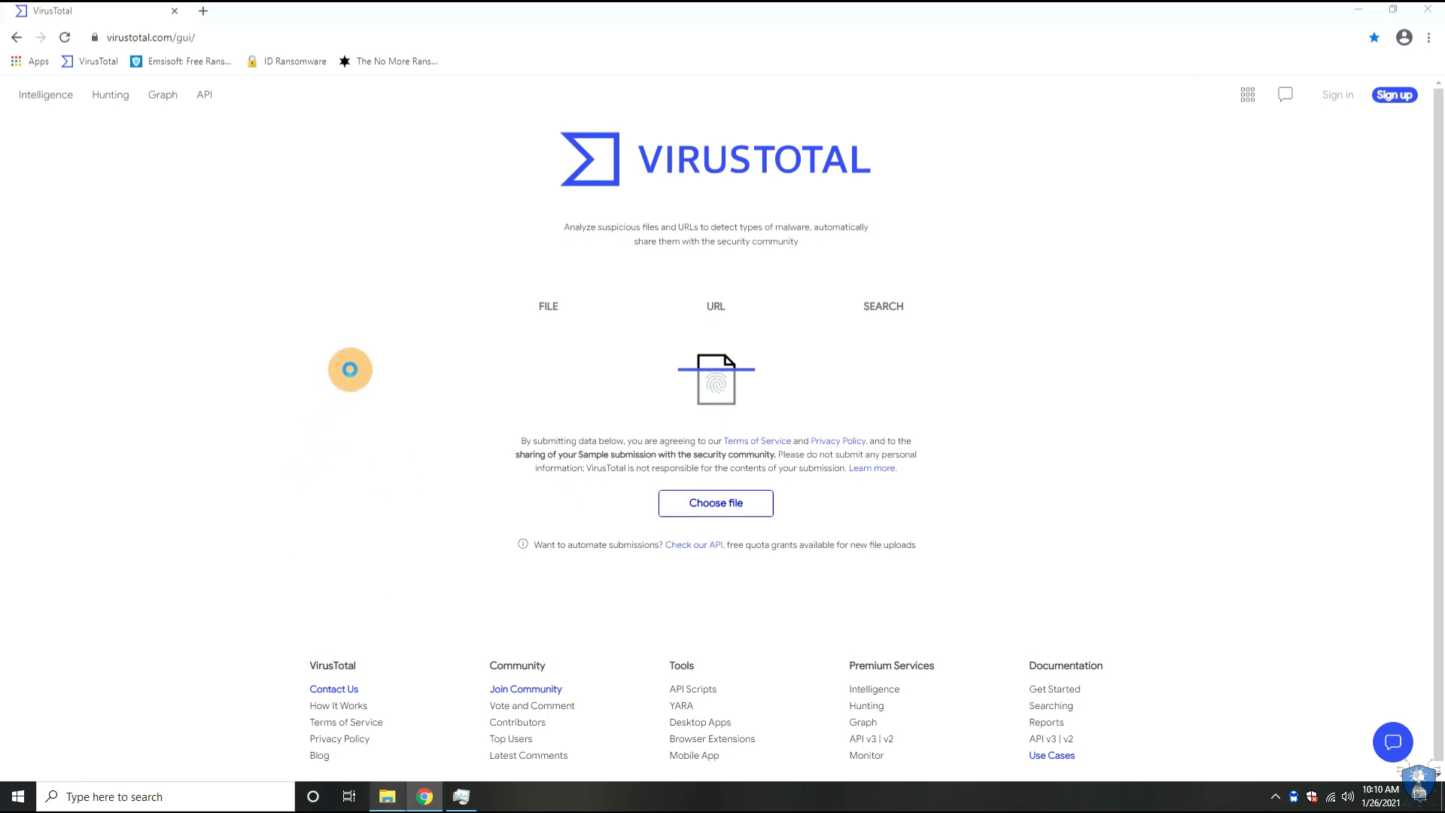
{"action": "left_click_drag", "start_coordinate": [576, 203], "coordinate": [595, 324]}
{"action": "double_click", "coordinate": [413, 330]}
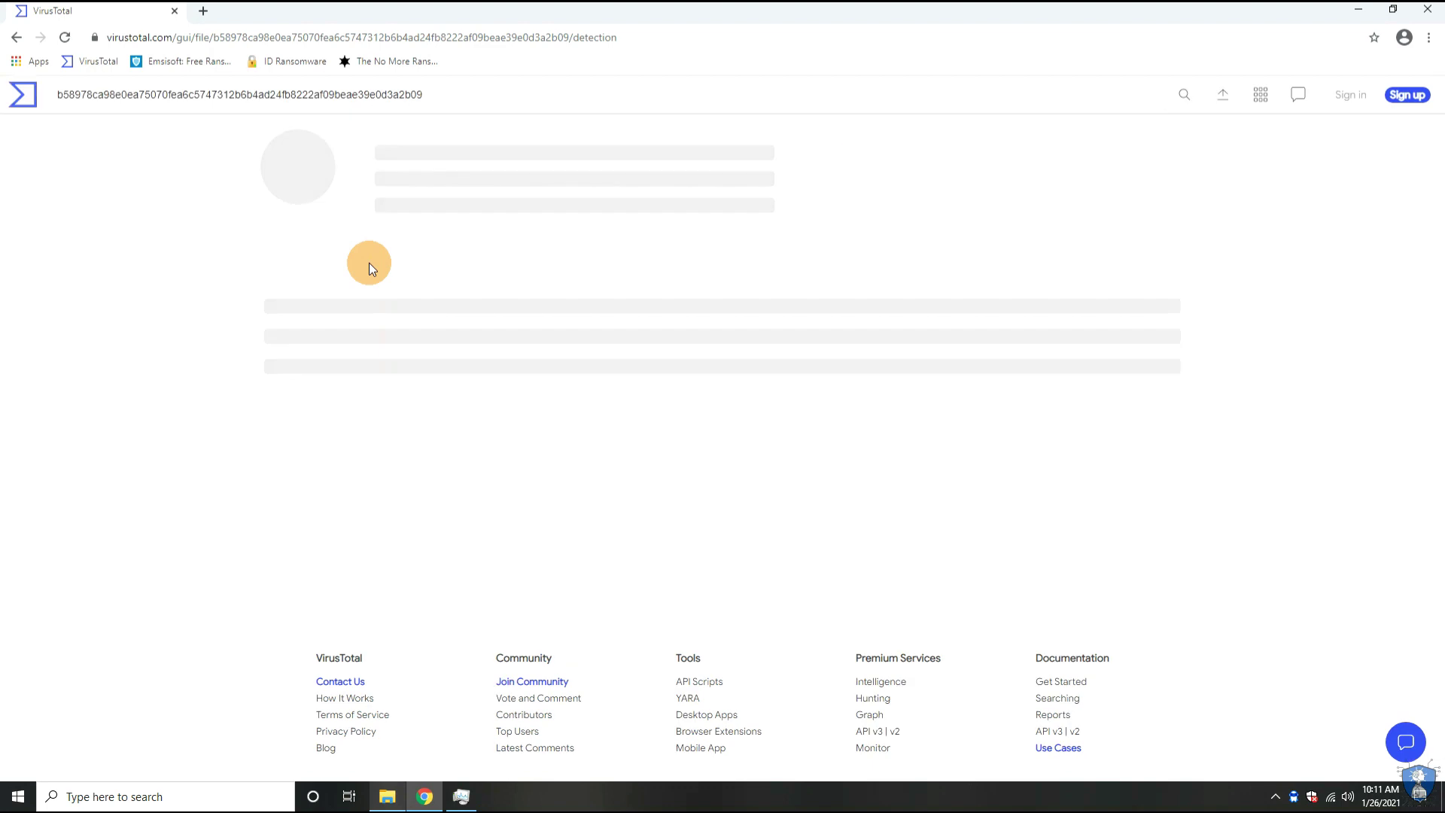
{"action": "left_click_drag", "start_coordinate": [386, 158], "coordinate": [514, 158]}
{"action": "scroll", "coordinate": [1219, 390], "scroll_direction": "down", "scroll_amount": 4}
{"action": "scroll", "coordinate": [1219, 390], "scroll_direction": "up", "scroll_amount": 4}
{"action": "left_click", "coordinate": [32, 102]}
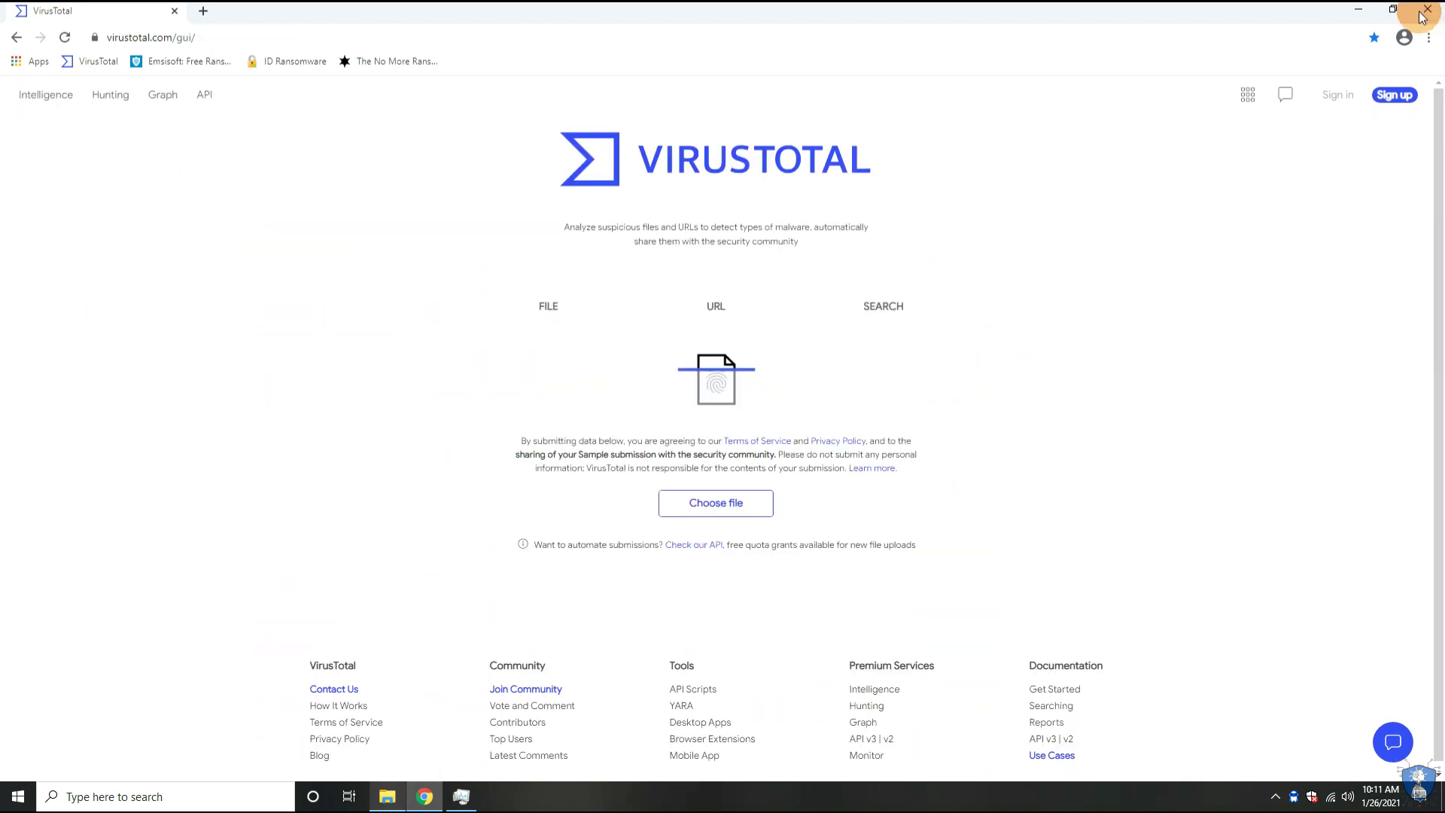
{"action": "left_click", "coordinate": [1426, 10]}
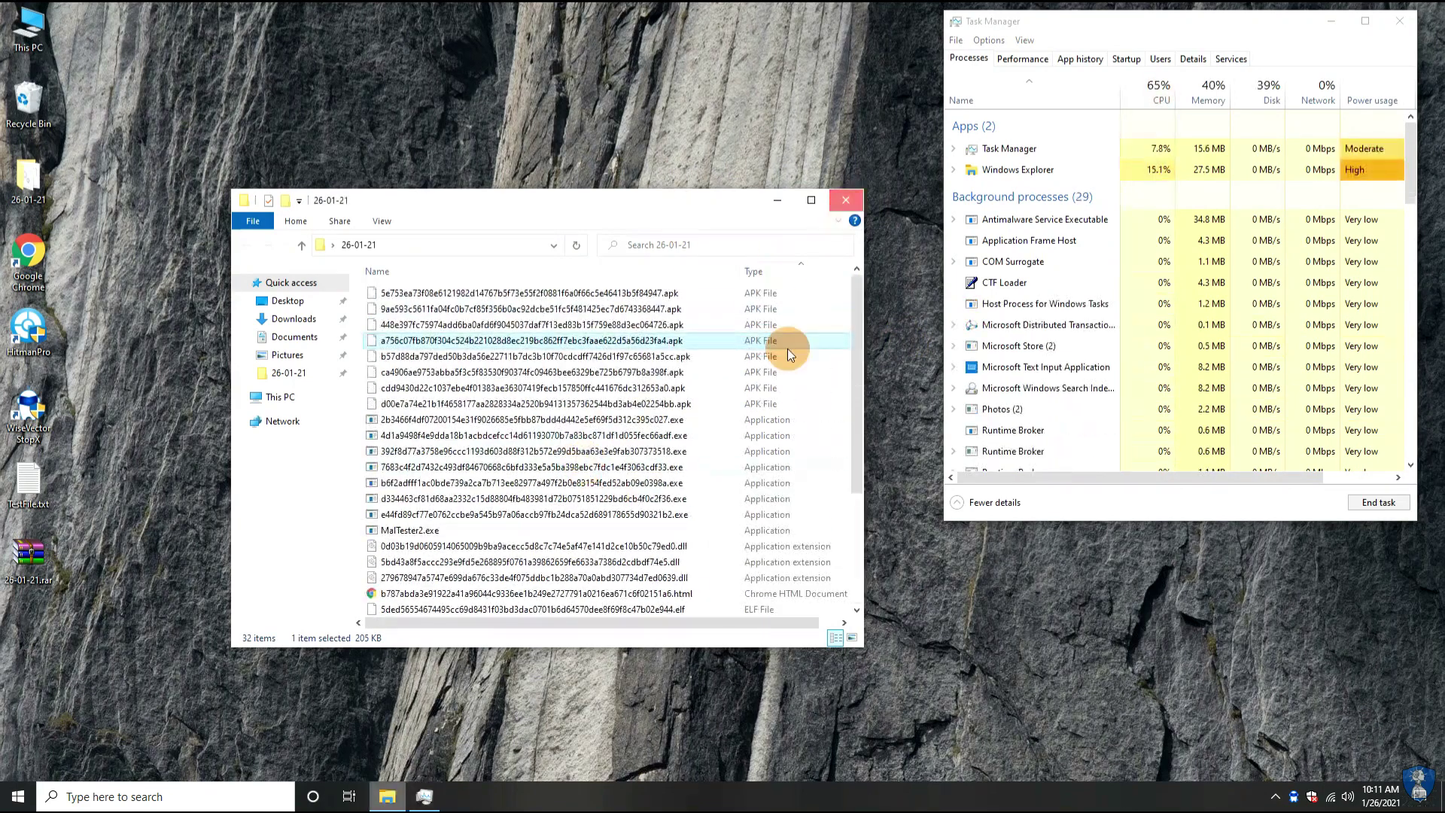